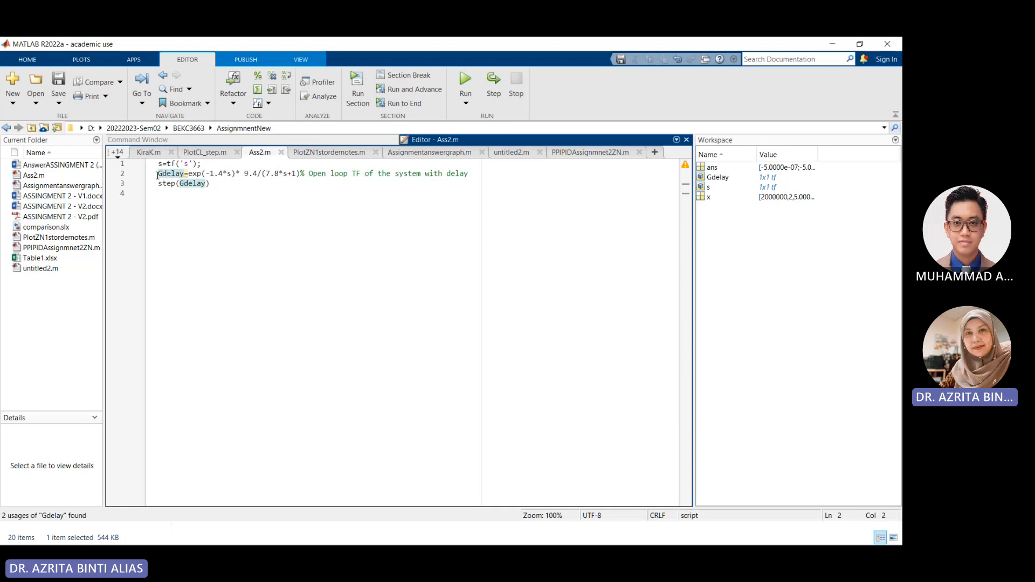
{"action": "left_click_drag", "start_coordinate": [159, 174], "coordinate": [182, 176]}
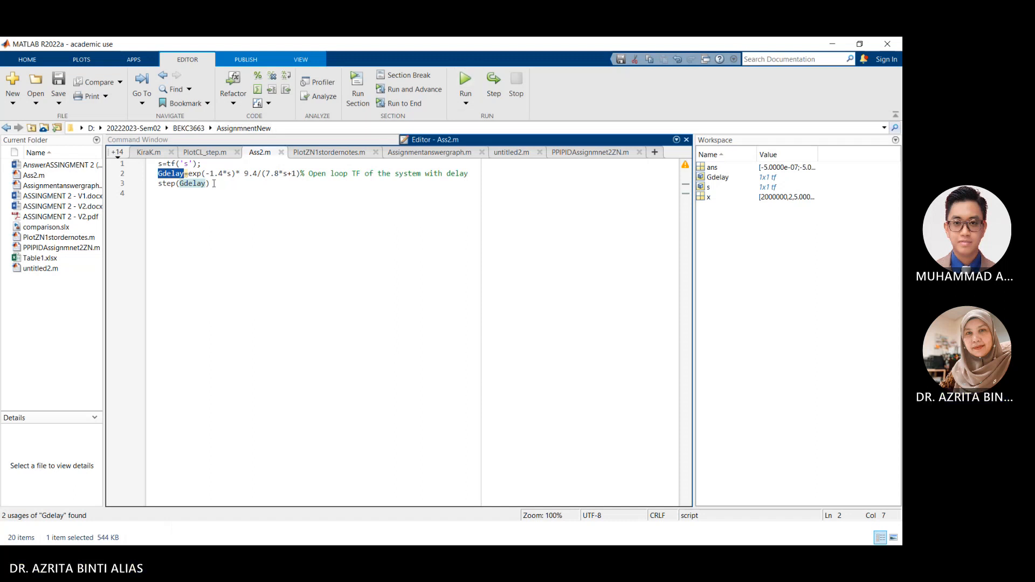
{"action": "left_click", "coordinate": [466, 80]}
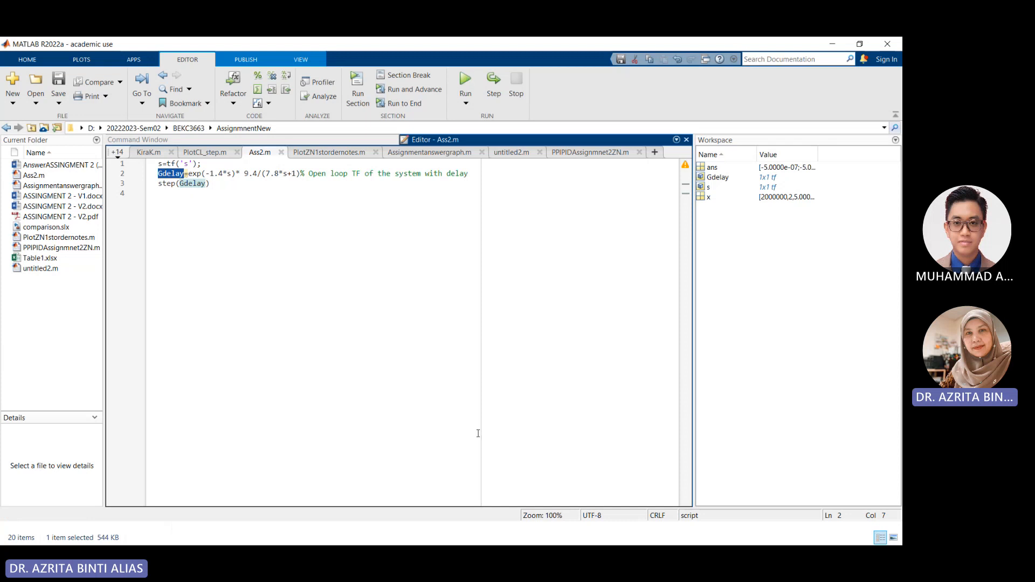
{"action": "left_click", "coordinate": [595, 356]}
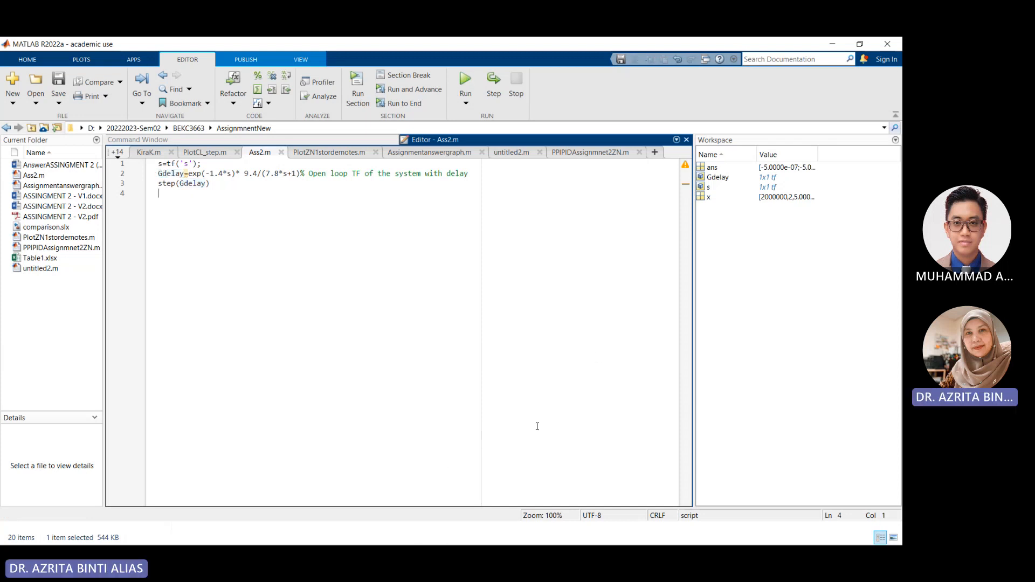
{"action": "left_click", "coordinate": [833, 45]}
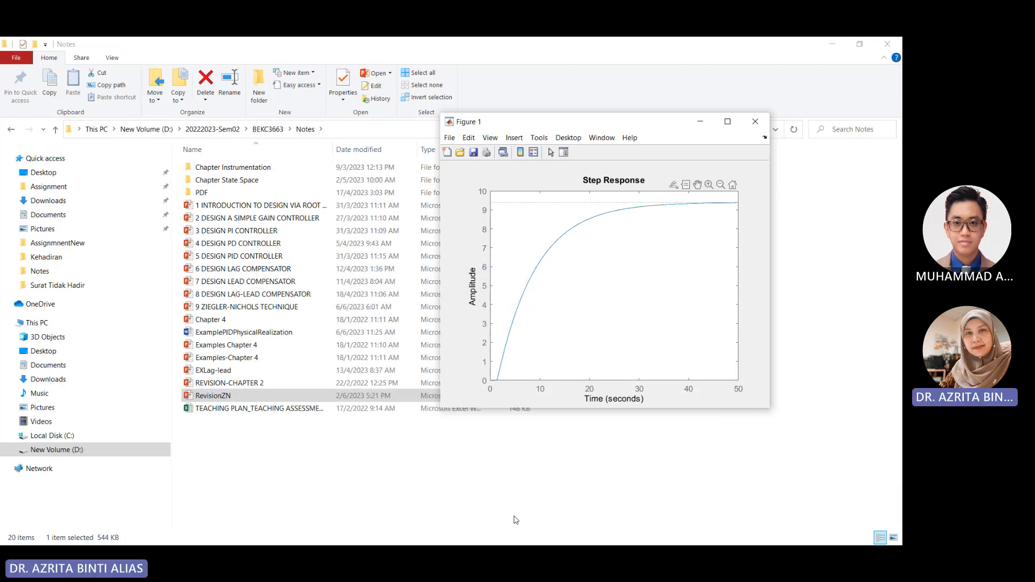
{"action": "left_click", "coordinate": [754, 122]}
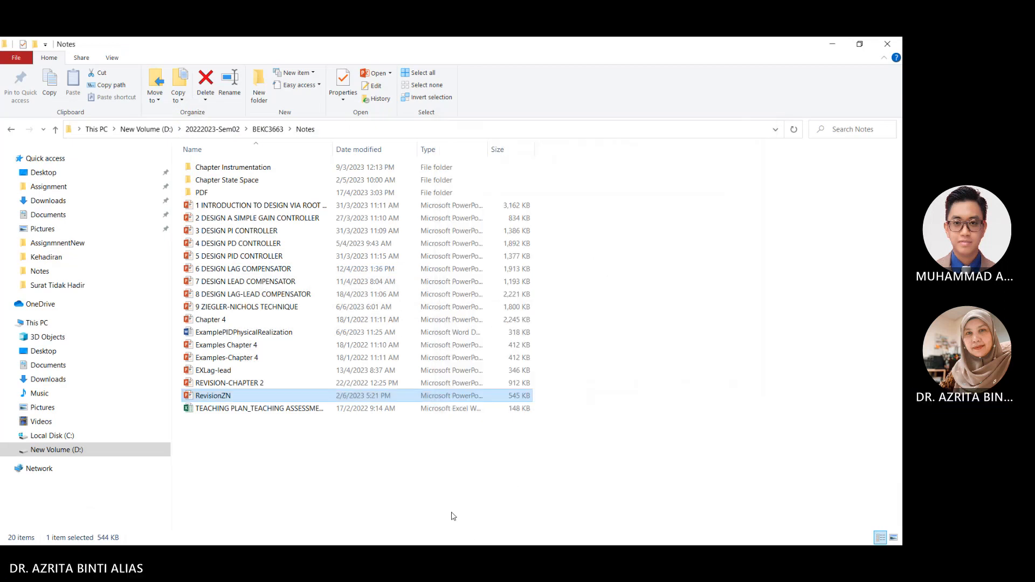
{"action": "left_click", "coordinate": [832, 43]}
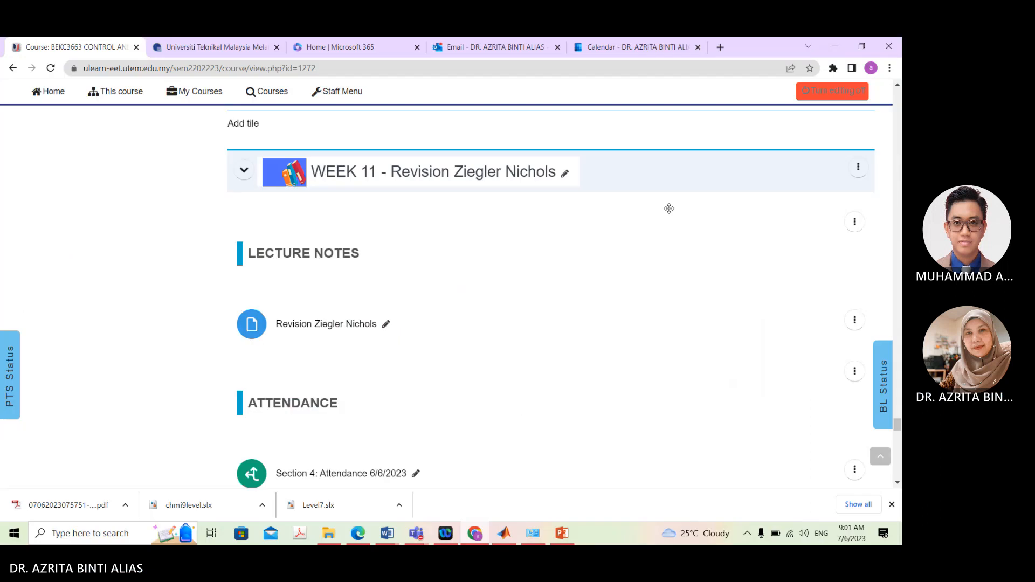
Run the Ass2.m script in MATLAB to plot the delayed system's step response, and enlarge the figure window
{"action": "left_click", "coordinate": [504, 533]}
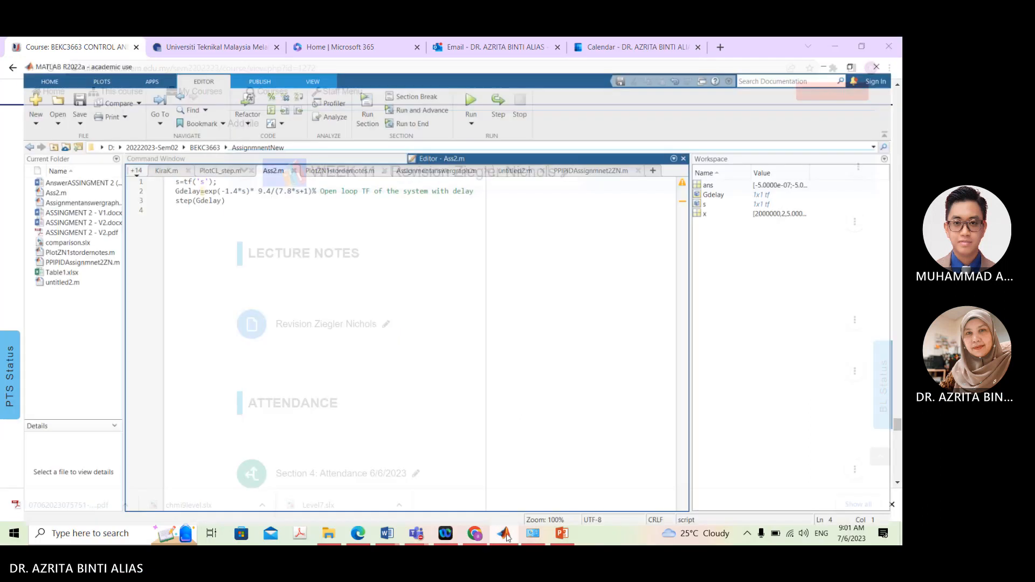
{"action": "left_click", "coordinate": [467, 84]}
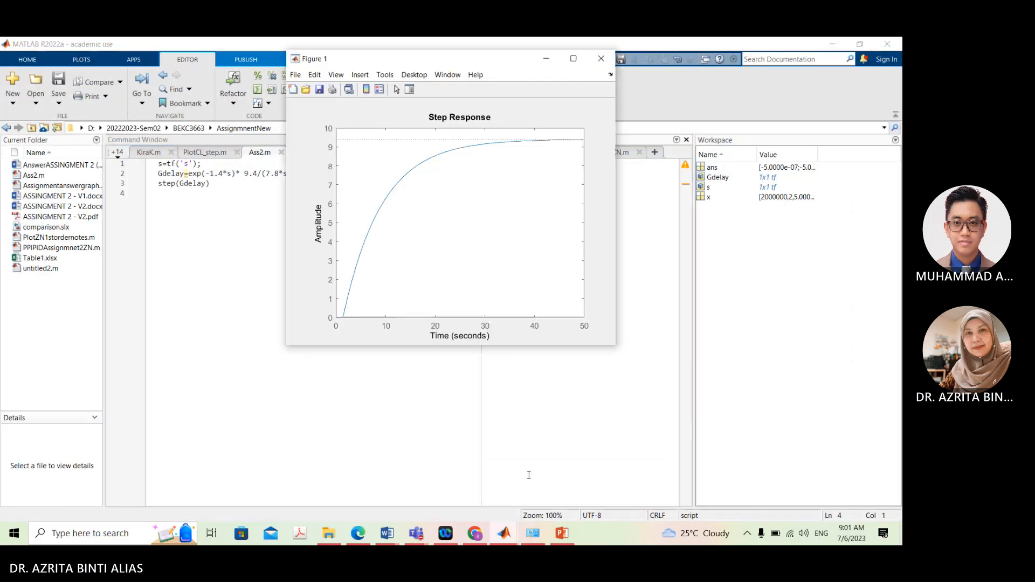
{"action": "left_click_drag", "start_coordinate": [493, 61], "coordinate": [632, 114]}
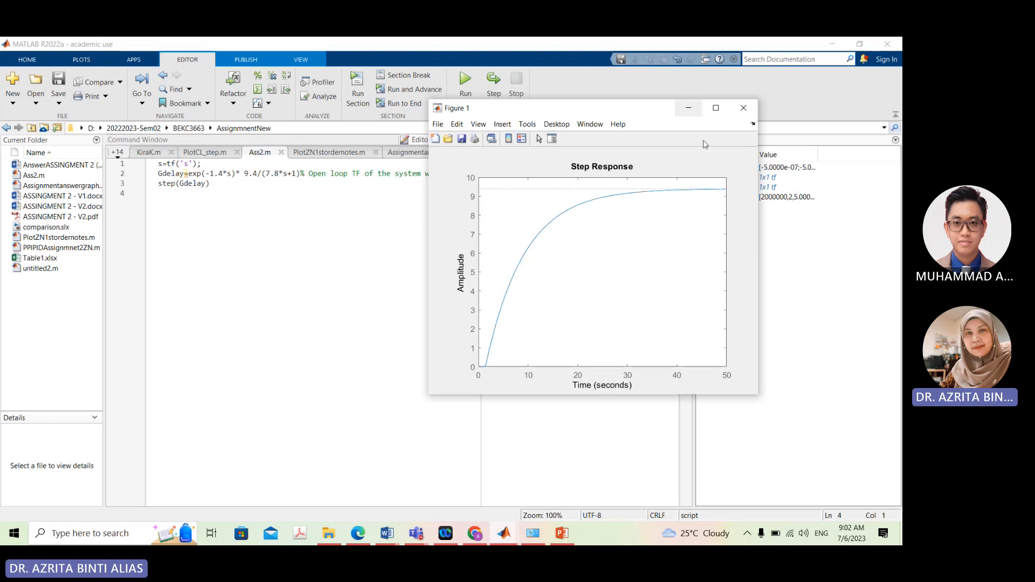
{"action": "left_click_drag", "start_coordinate": [642, 116], "coordinate": [526, 113]}
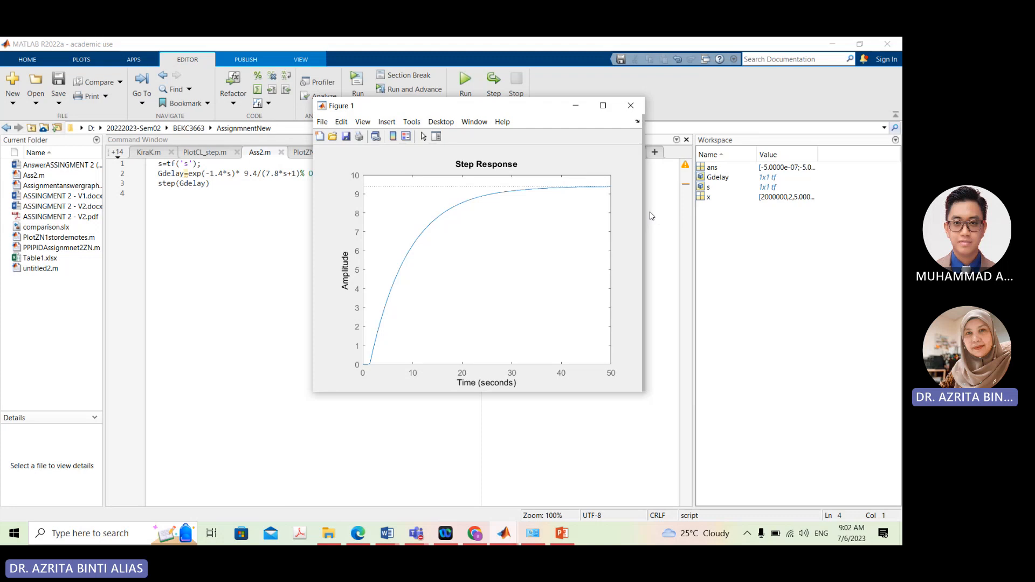
{"action": "left_click_drag", "start_coordinate": [652, 216], "coordinate": [717, 215]}
{"action": "left_click_drag", "start_coordinate": [584, 393], "coordinate": [582, 423]}
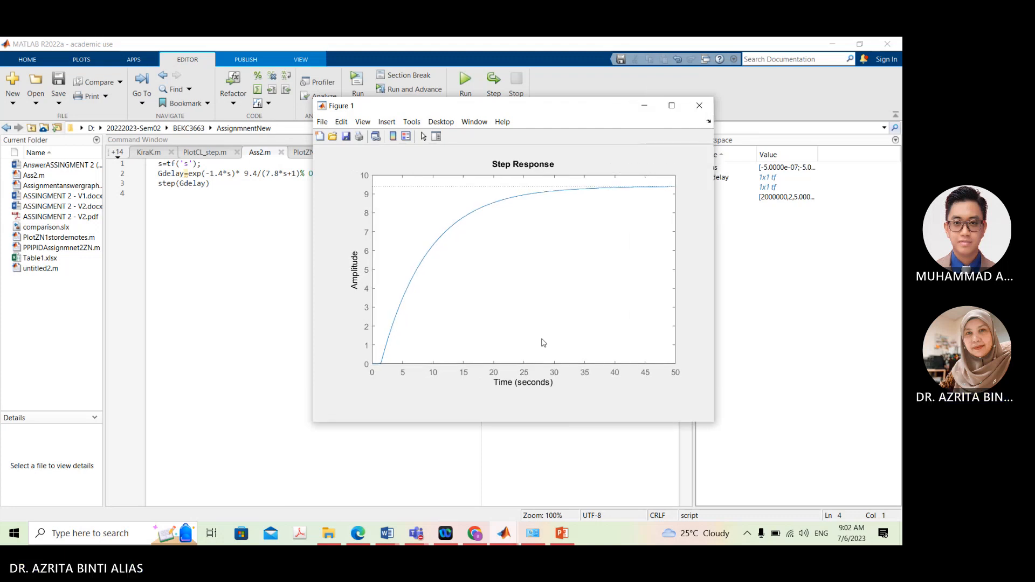
{"action": "left_click_drag", "start_coordinate": [556, 108], "coordinate": [584, 83]}
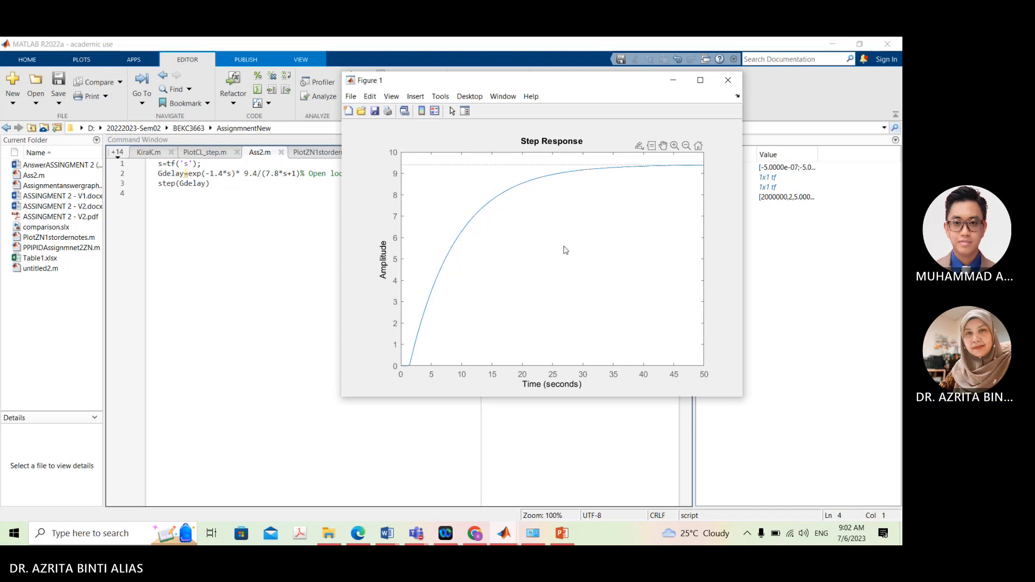
Open the axes properties of the step response figure and place the plot and Property Inspector side by side
{"action": "left_click", "coordinate": [370, 97]}
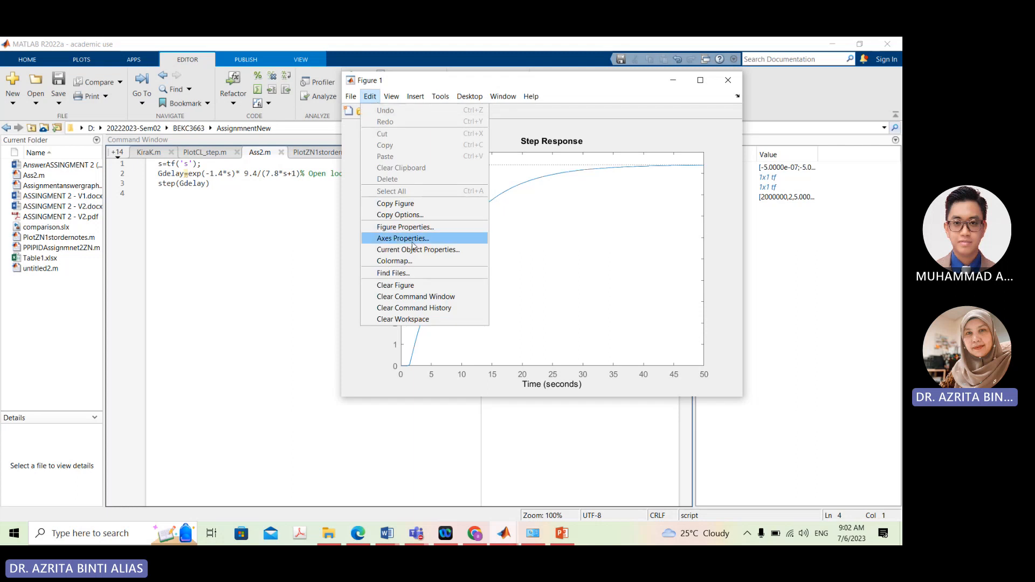
{"action": "left_click", "coordinate": [378, 100]}
{"action": "left_click", "coordinate": [372, 98]}
{"action": "left_click", "coordinate": [388, 239]}
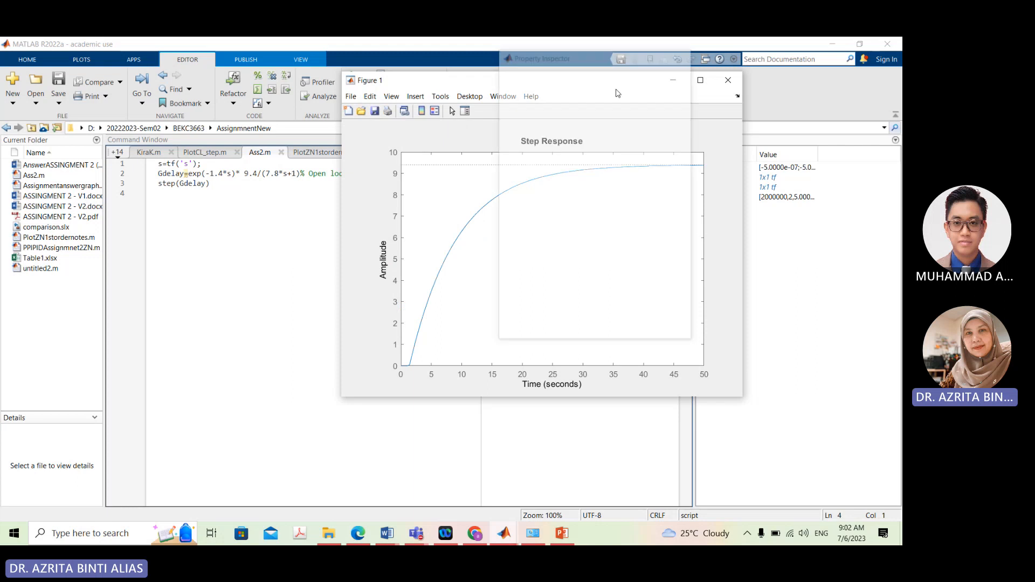
{"action": "left_click_drag", "start_coordinate": [596, 58], "coordinate": [649, 70]}
{"action": "left_click_drag", "start_coordinate": [529, 81], "coordinate": [342, 83]}
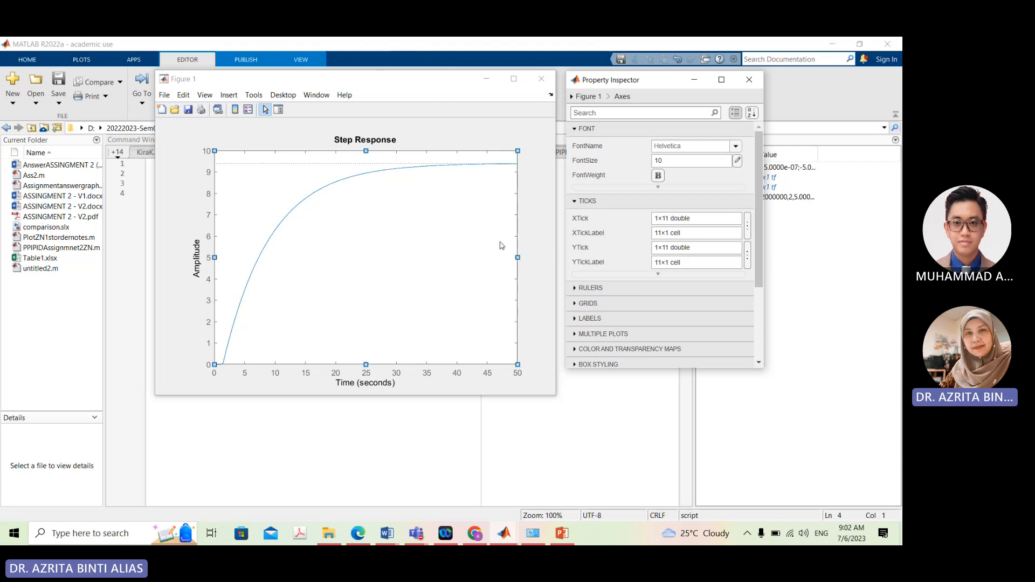
Turn on the XGrid and YGrid lines for the step response plot
{"action": "left_click", "coordinate": [589, 305]}
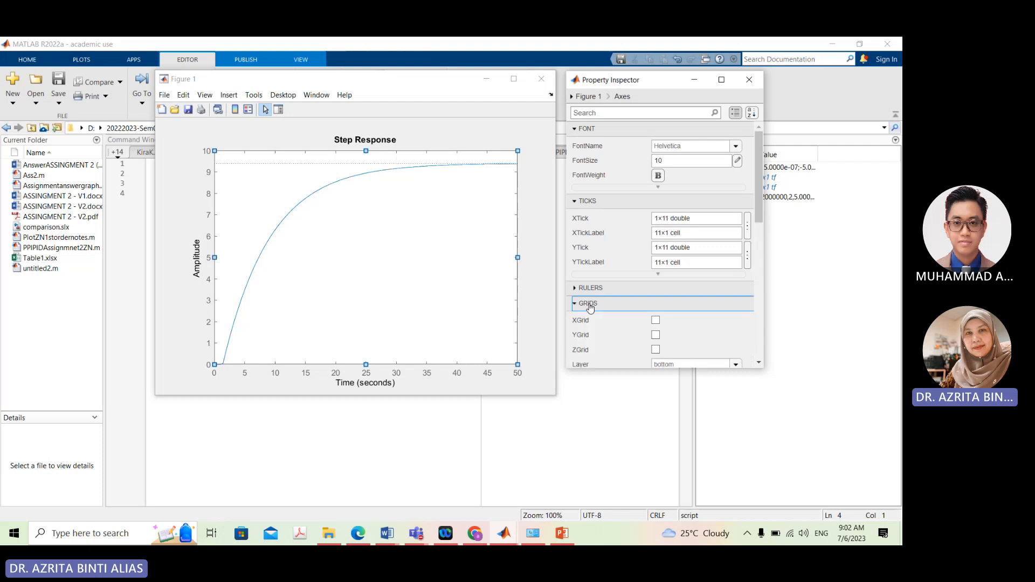
{"action": "left_click", "coordinate": [655, 320]}
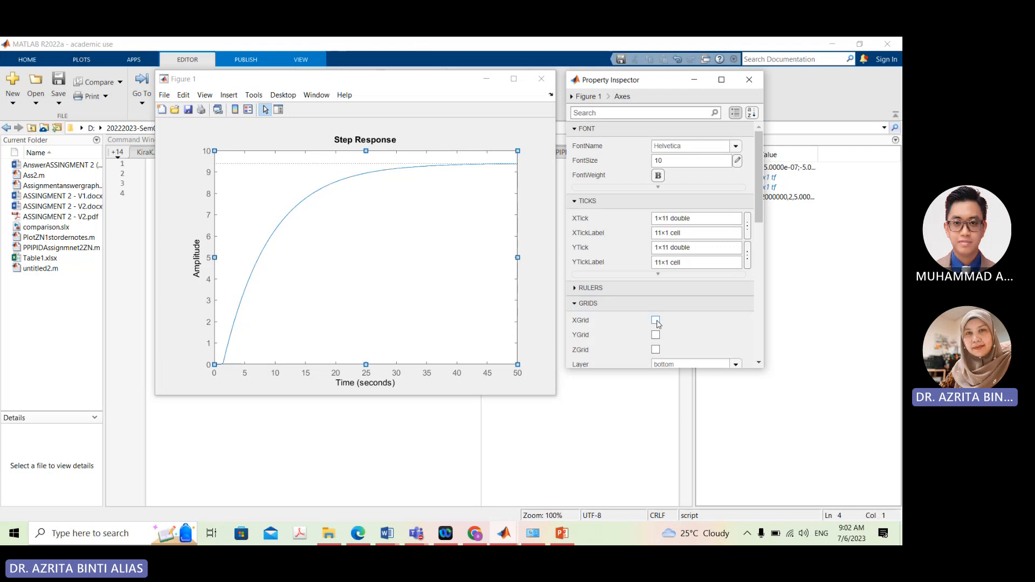
{"action": "left_click", "coordinate": [656, 335]}
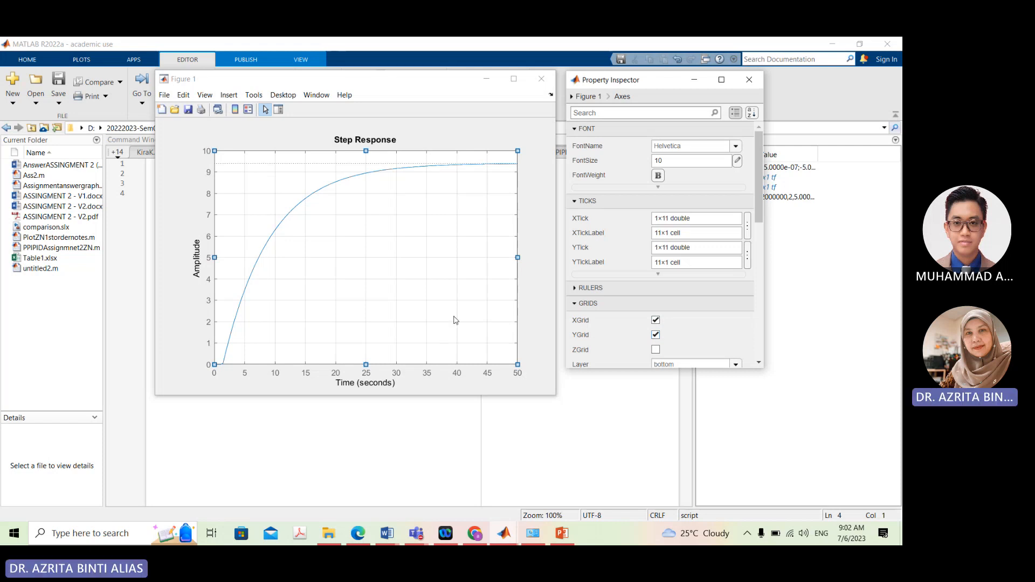
{"action": "left_click", "coordinate": [434, 369]}
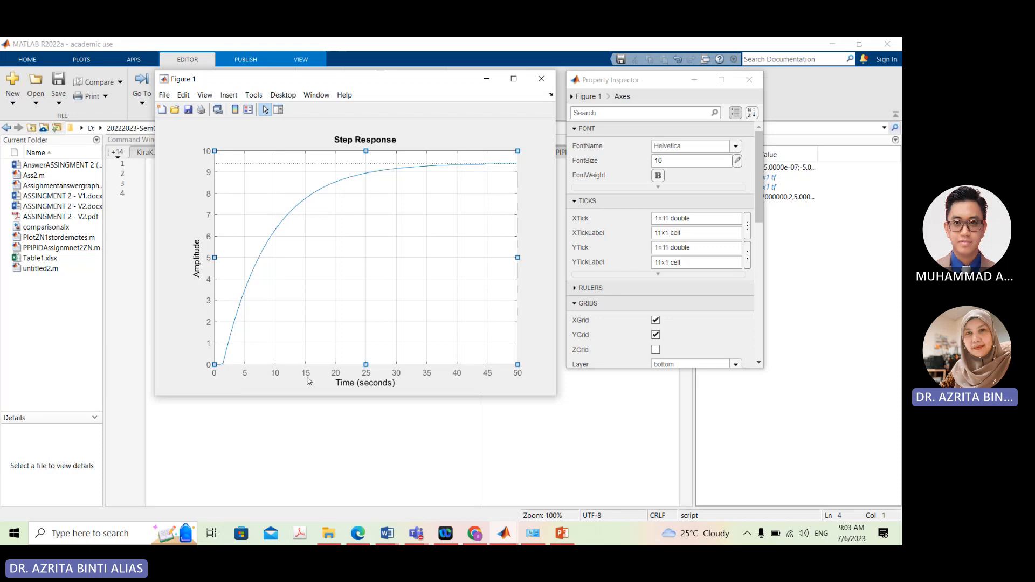
{"action": "left_click", "coordinate": [748, 237]}
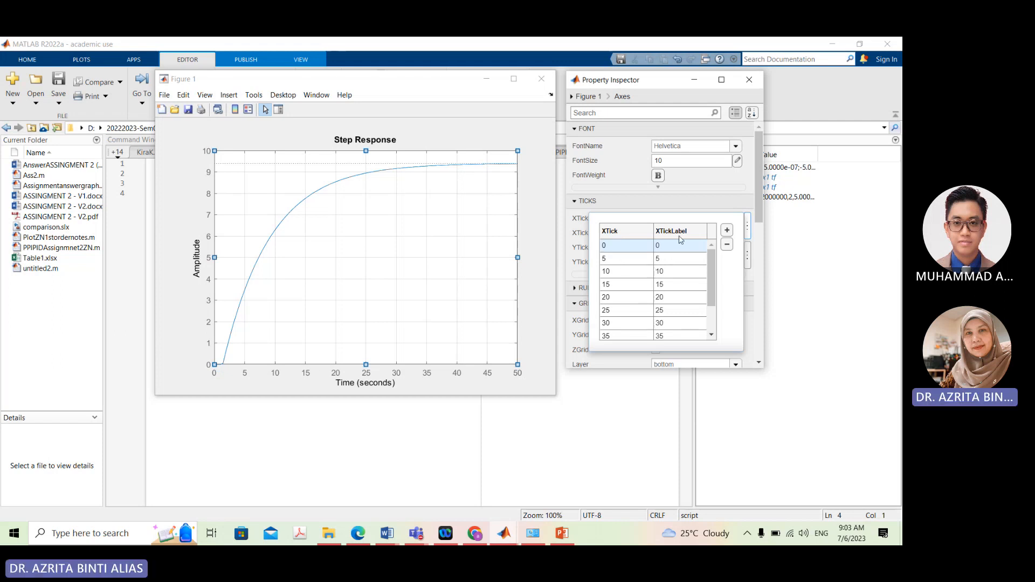
{"action": "scroll", "coordinate": [750, 275], "scroll_direction": "down", "scroll_amount": 5}
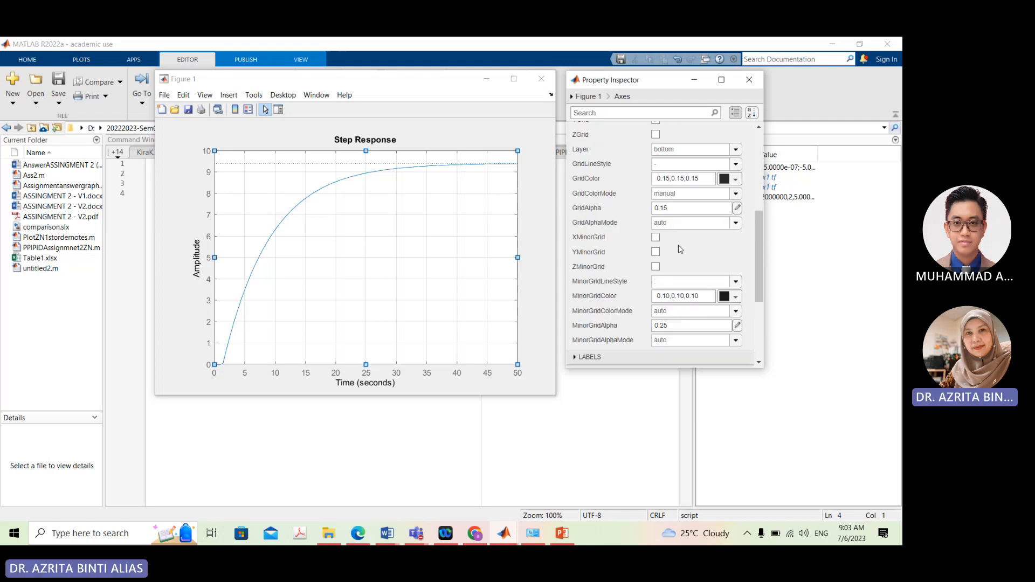
{"action": "left_click", "coordinate": [503, 370]}
{"action": "scroll", "coordinate": [676, 232], "scroll_direction": "up", "scroll_amount": 5}
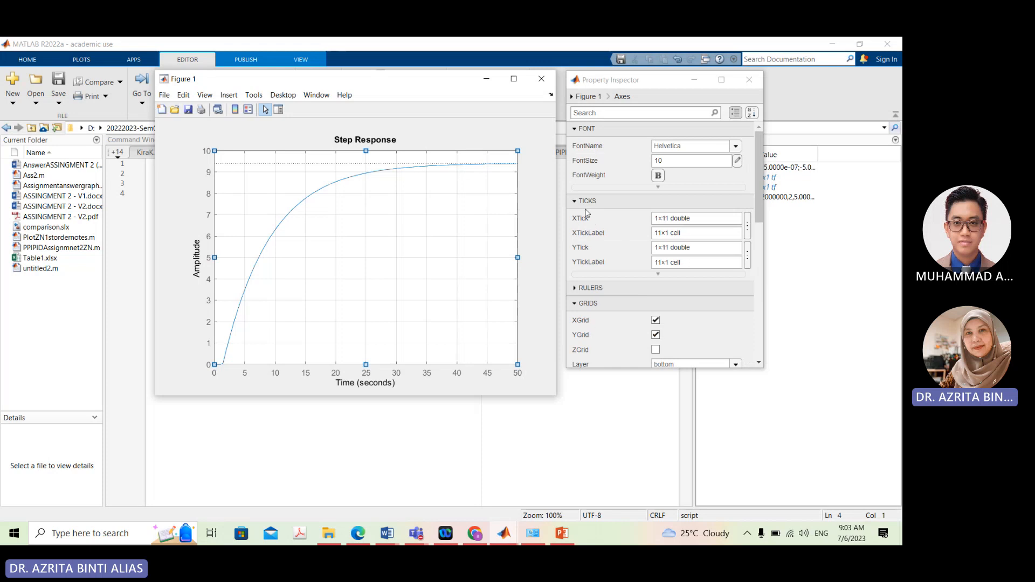
Remove every X tick of the step response axes except the one at 0
{"action": "left_click", "coordinate": [749, 230]}
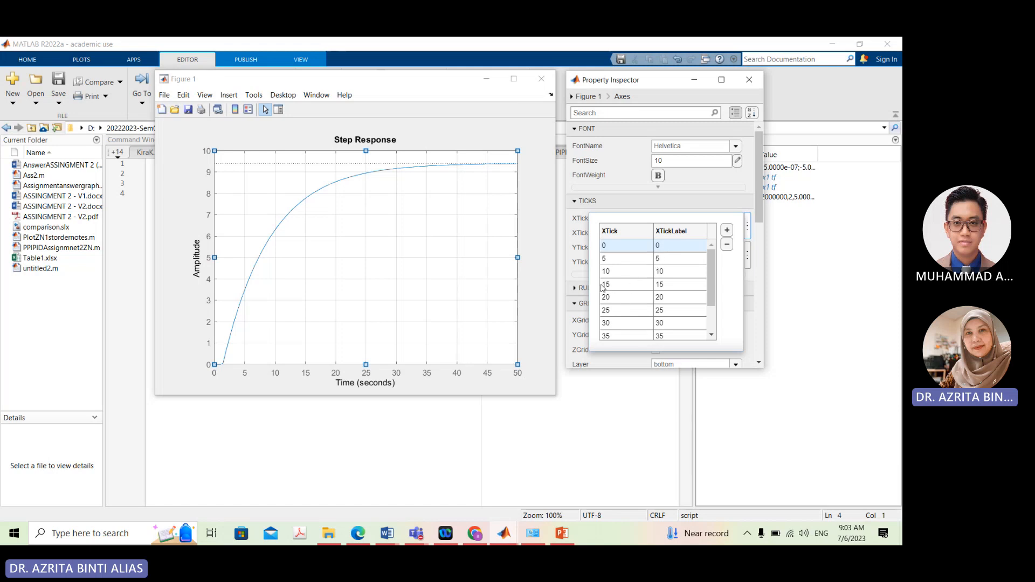
{"action": "scroll", "coordinate": [603, 288], "scroll_direction": "down", "scroll_amount": 4}
{"action": "left_click", "coordinate": [629, 333]}
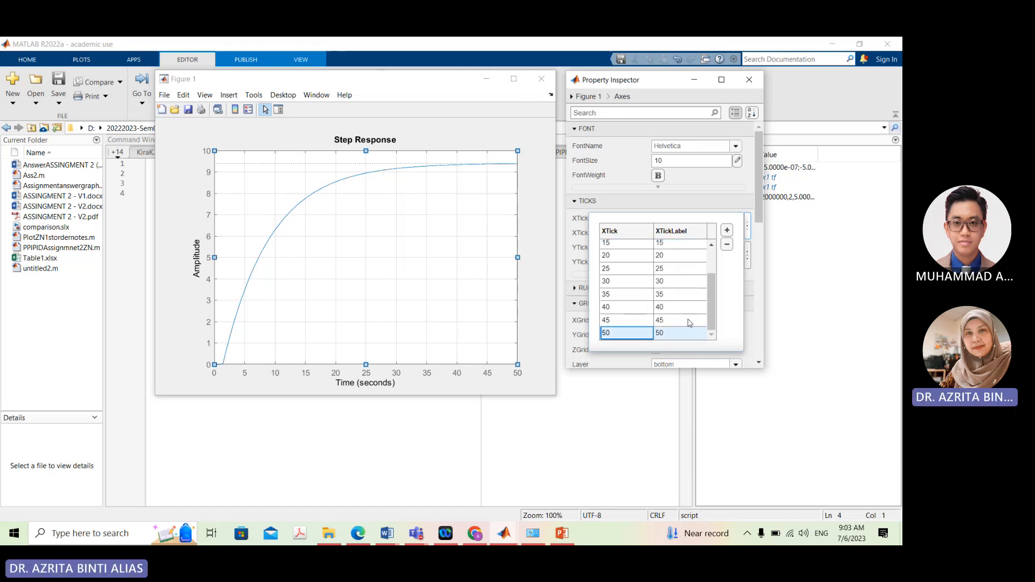
{"action": "left_click", "coordinate": [727, 245]}
{"action": "left_click", "coordinate": [726, 245]}
{"action": "left_click", "coordinate": [727, 245]}
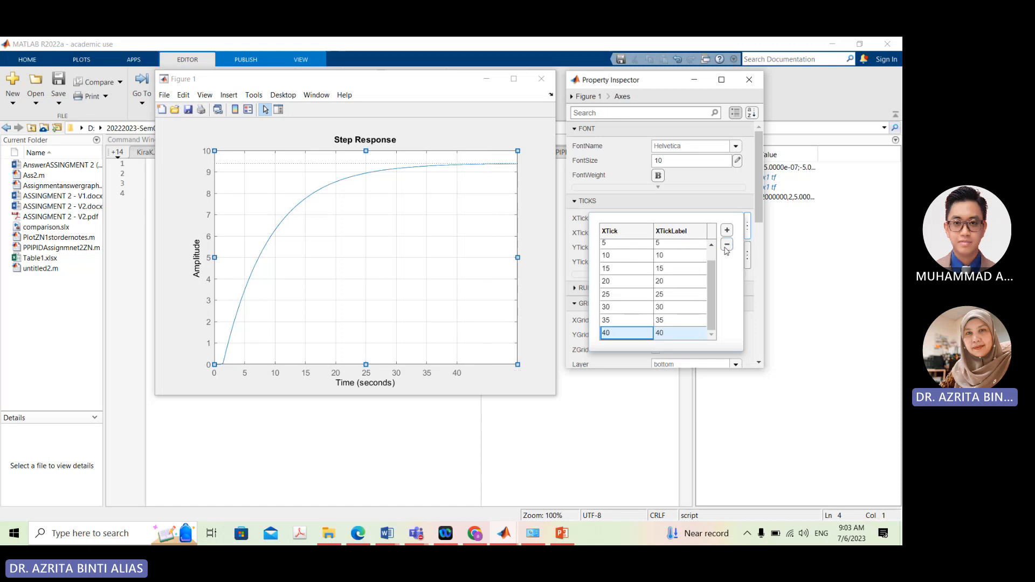
{"action": "left_click", "coordinate": [727, 244]}
{"action": "left_click", "coordinate": [726, 247]}
{"action": "left_click", "coordinate": [726, 247]}
{"action": "left_click", "coordinate": [726, 247]}
{"action": "left_click", "coordinate": [726, 247]}
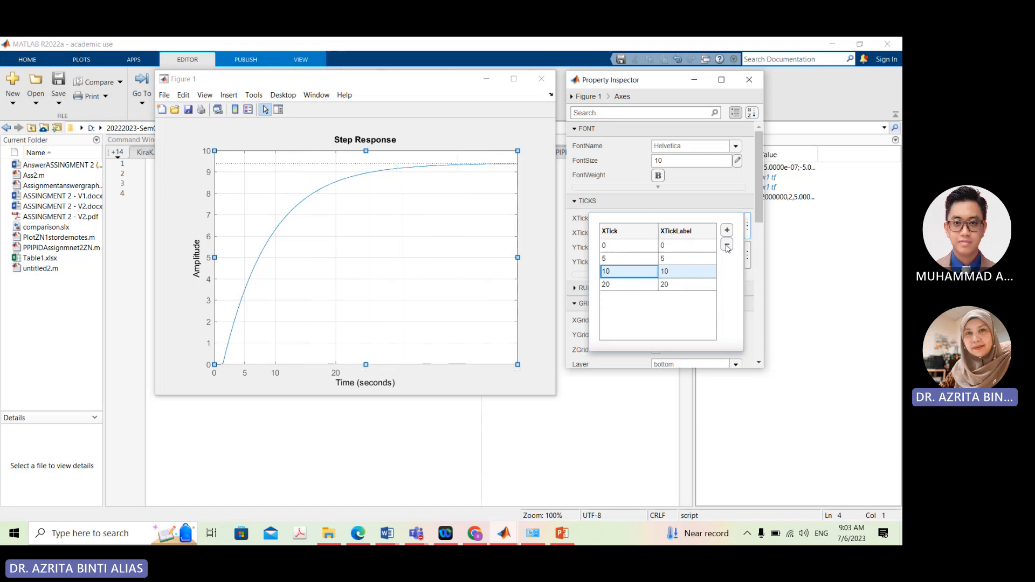
{"action": "left_click", "coordinate": [726, 246]}
{"action": "left_click", "coordinate": [726, 246]}
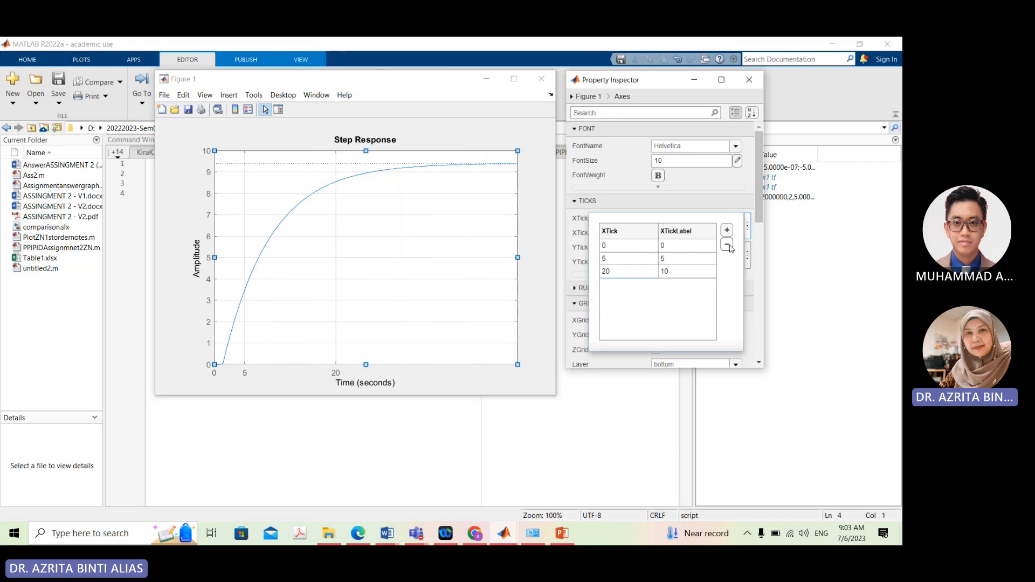
{"action": "left_click", "coordinate": [727, 246]}
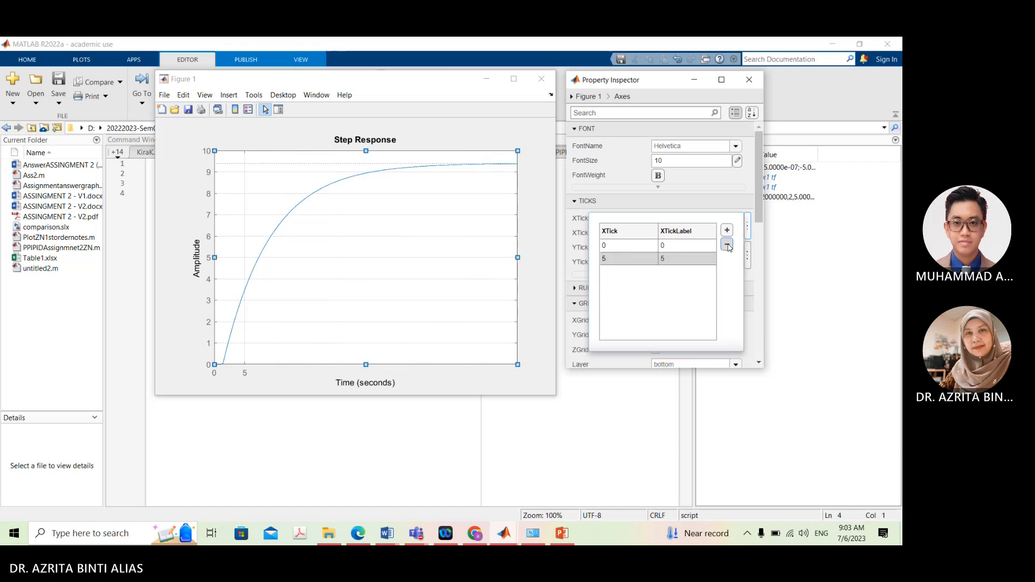
{"action": "left_click", "coordinate": [727, 245]}
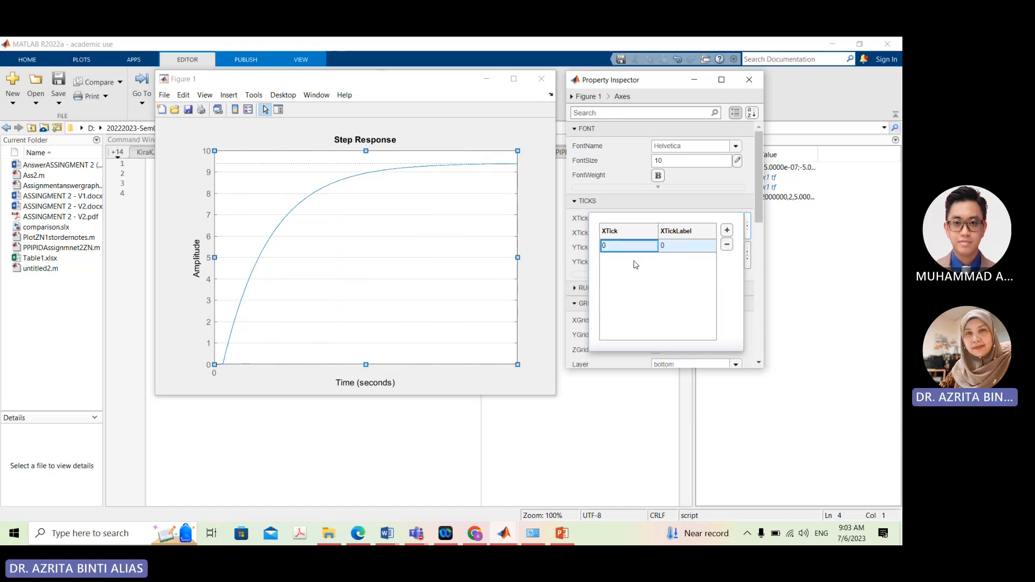
Add an X tick after 0 and set both its value and its label to 2
{"action": "left_click", "coordinate": [726, 230]}
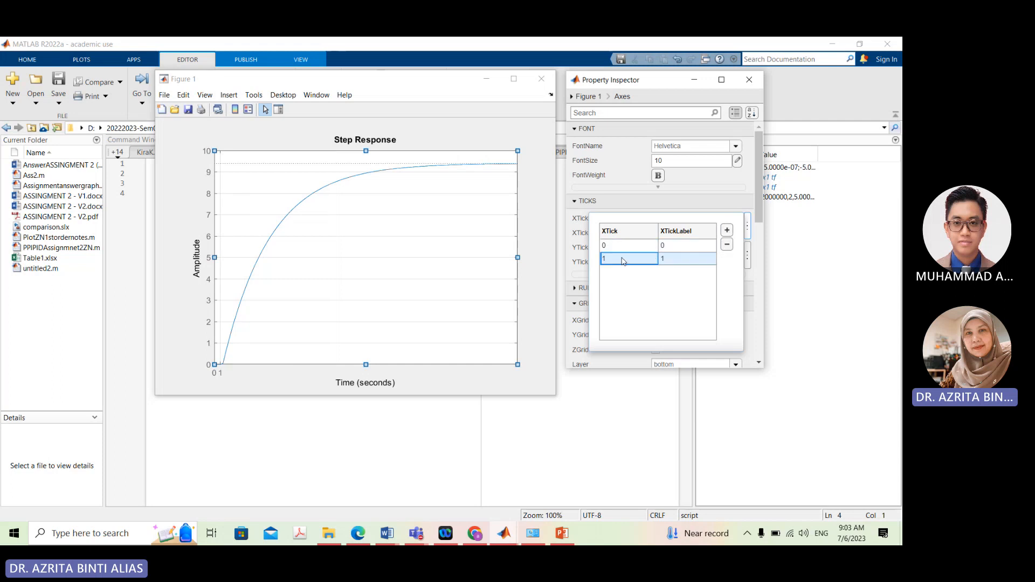
{"action": "double_click", "coordinate": [622, 260]}
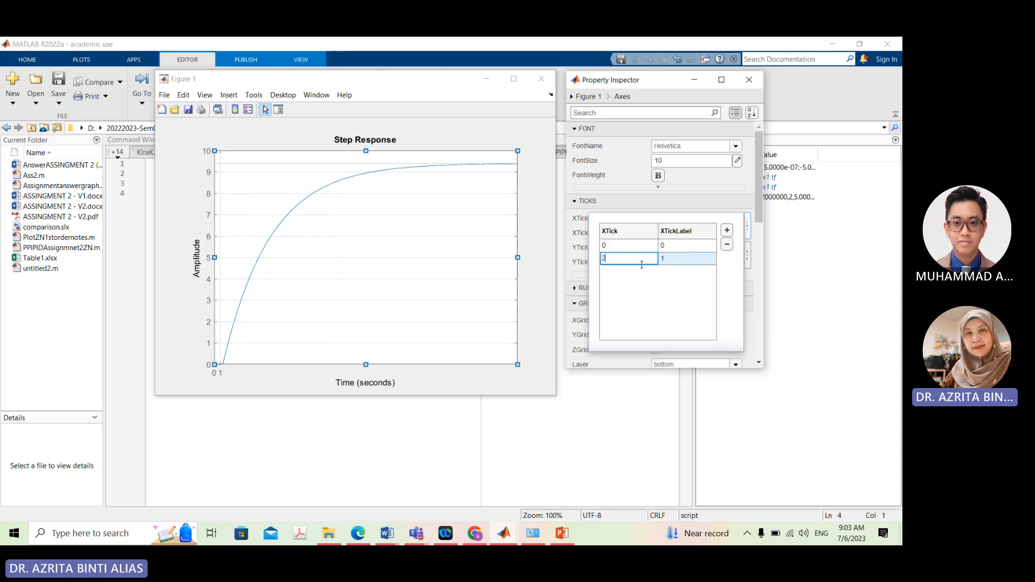
{"action": "type", "text": "2"}
{"action": "left_click", "coordinate": [673, 264]}
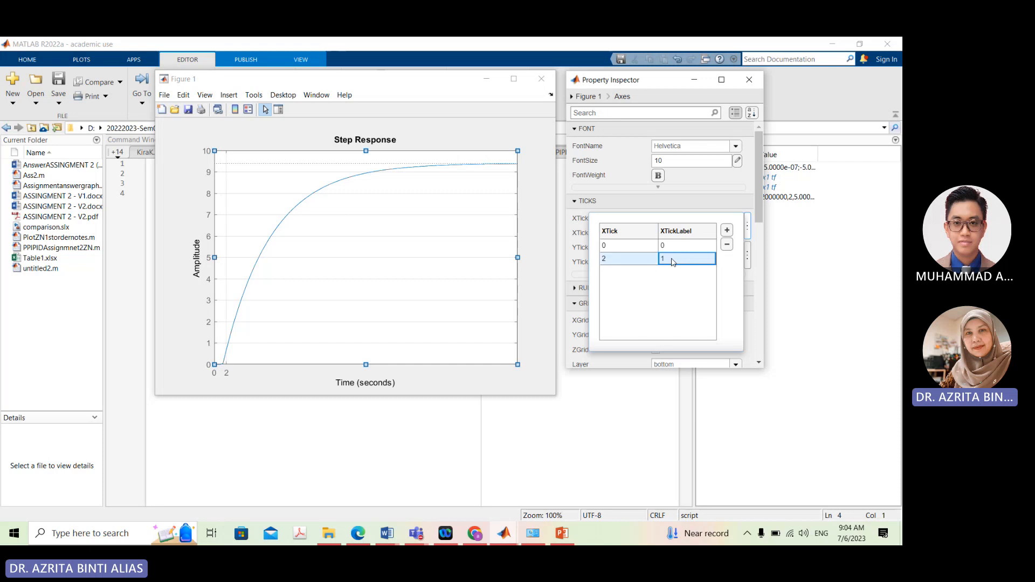
{"action": "double_click", "coordinate": [672, 263]}
Add X ticks from 4 to 50 in steps of 2 to the step response axes, with matching labels
{"action": "left_click", "coordinate": [727, 231]}
{"action": "left_click", "coordinate": [727, 231]}
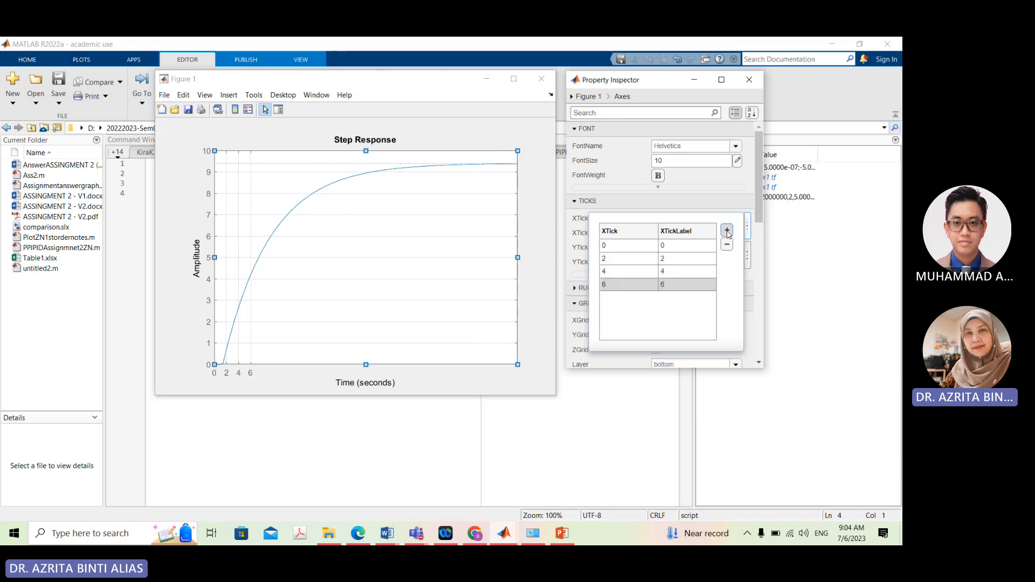
{"action": "left_click", "coordinate": [727, 232]}
{"action": "left_click", "coordinate": [727, 231]}
{"action": "left_click", "coordinate": [726, 231]}
{"action": "left_click", "coordinate": [727, 232]}
{"action": "left_click", "coordinate": [726, 231]}
{"action": "left_click", "coordinate": [727, 231]}
{"action": "left_click", "coordinate": [726, 231]}
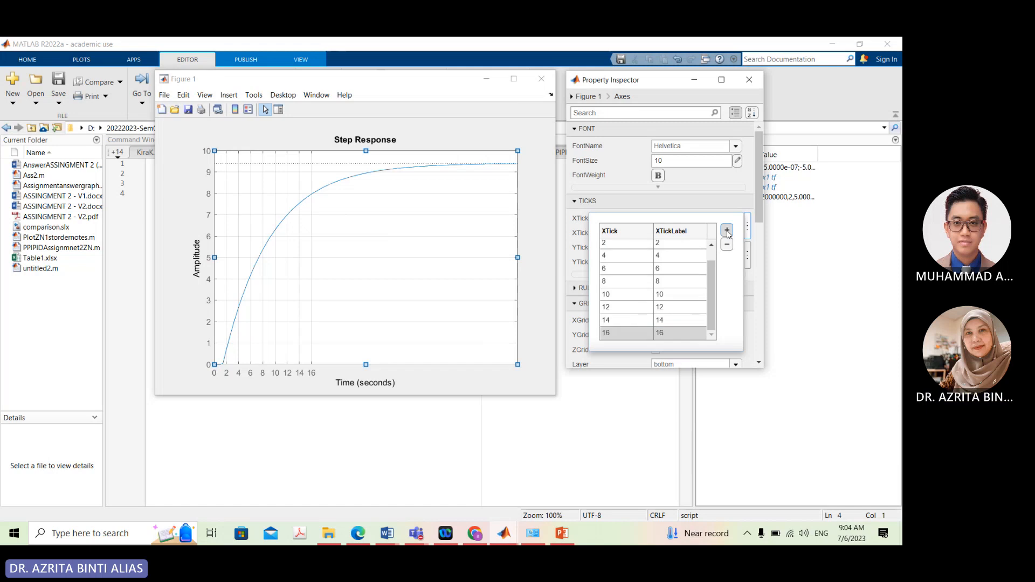
{"action": "left_click", "coordinate": [727, 231]}
{"action": "left_click", "coordinate": [727, 231]}
{"action": "left_click", "coordinate": [727, 232]}
{"action": "left_click", "coordinate": [727, 231]}
{"action": "left_click", "coordinate": [727, 231]}
{"action": "left_click", "coordinate": [727, 231]}
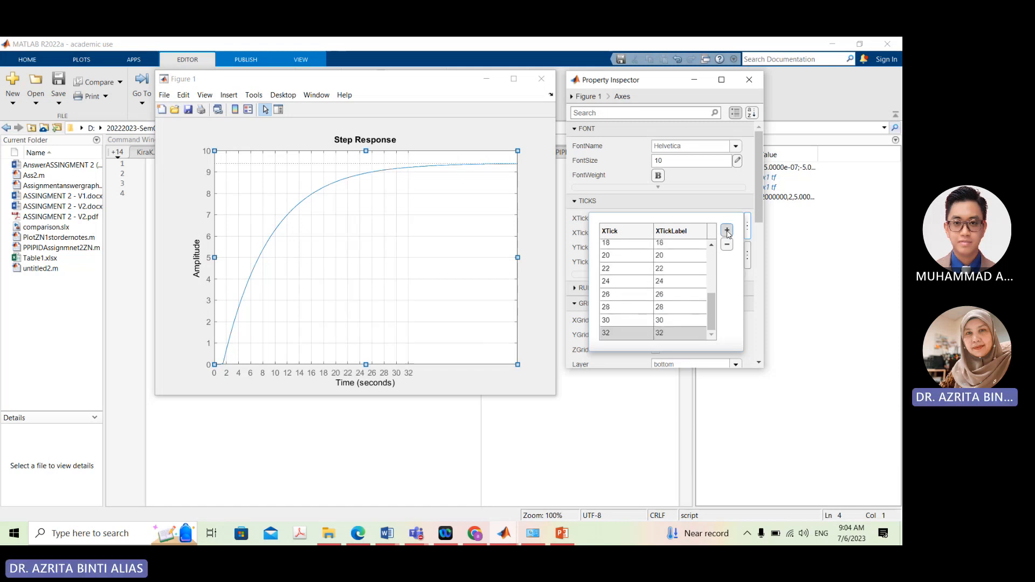
{"action": "left_click", "coordinate": [727, 232]}
{"action": "left_click", "coordinate": [726, 231]}
{"action": "left_click", "coordinate": [727, 231]}
{"action": "left_click", "coordinate": [726, 231]}
{"action": "left_click", "coordinate": [726, 231]}
{"action": "left_click", "coordinate": [727, 231]}
{"action": "left_click", "coordinate": [727, 231]}
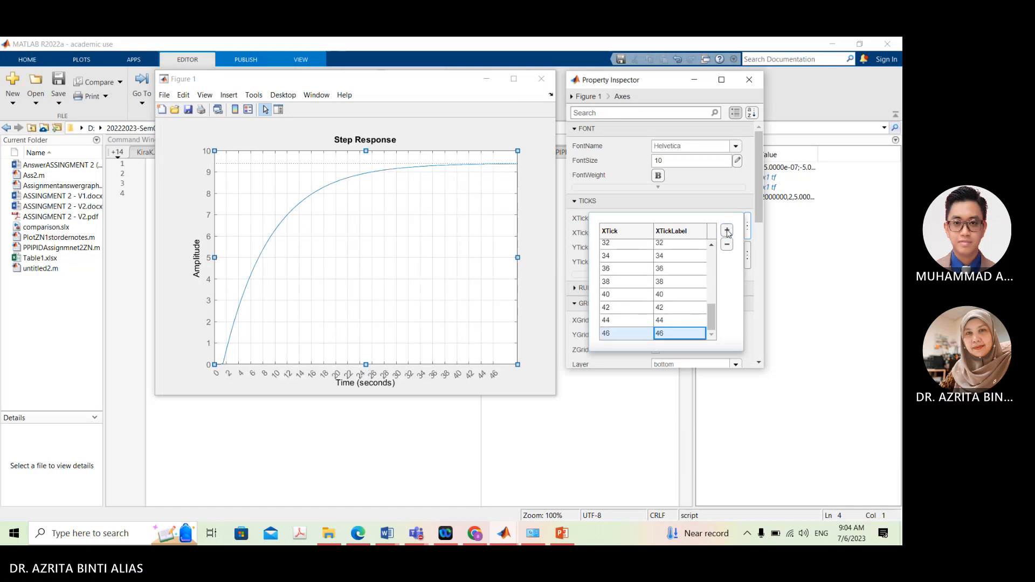
{"action": "left_click", "coordinate": [727, 231]}
{"action": "left_click", "coordinate": [727, 231]}
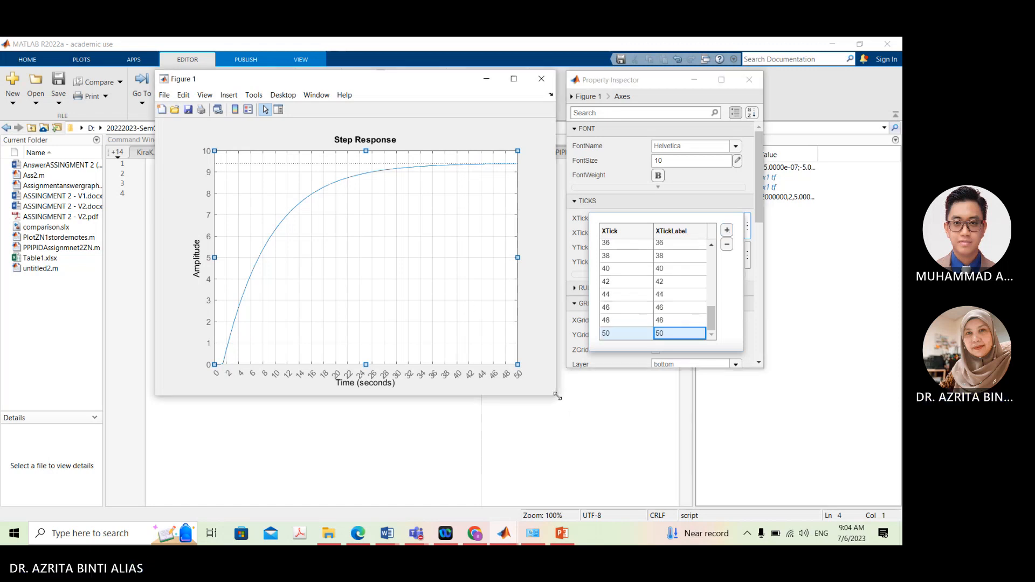
Widen the step response figure window, move it clear of the Property Inspector, and close the inspector
{"action": "left_click_drag", "start_coordinate": [555, 398], "coordinate": [617, 401]}
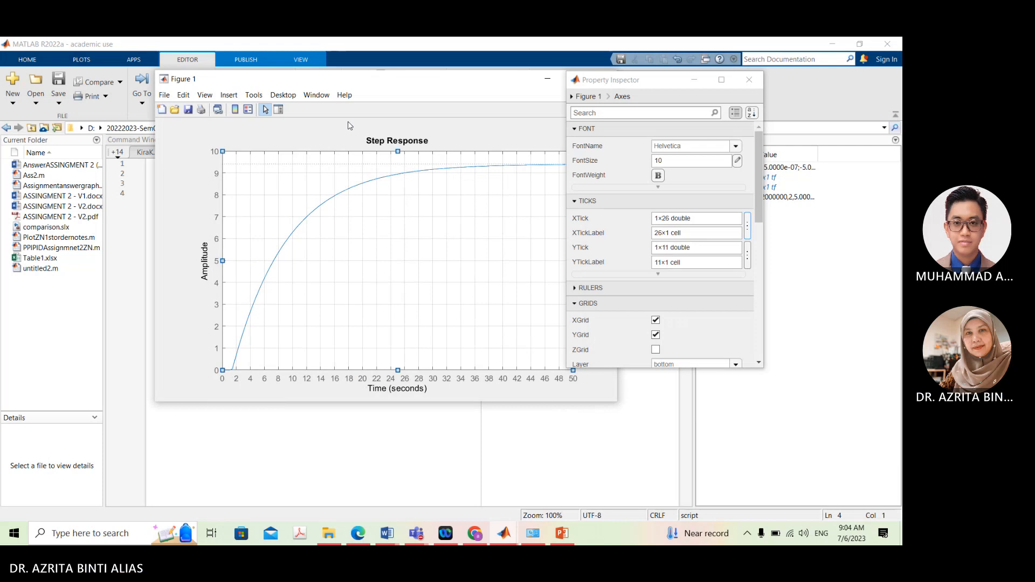
{"action": "left_click_drag", "start_coordinate": [369, 83], "coordinate": [311, 102]}
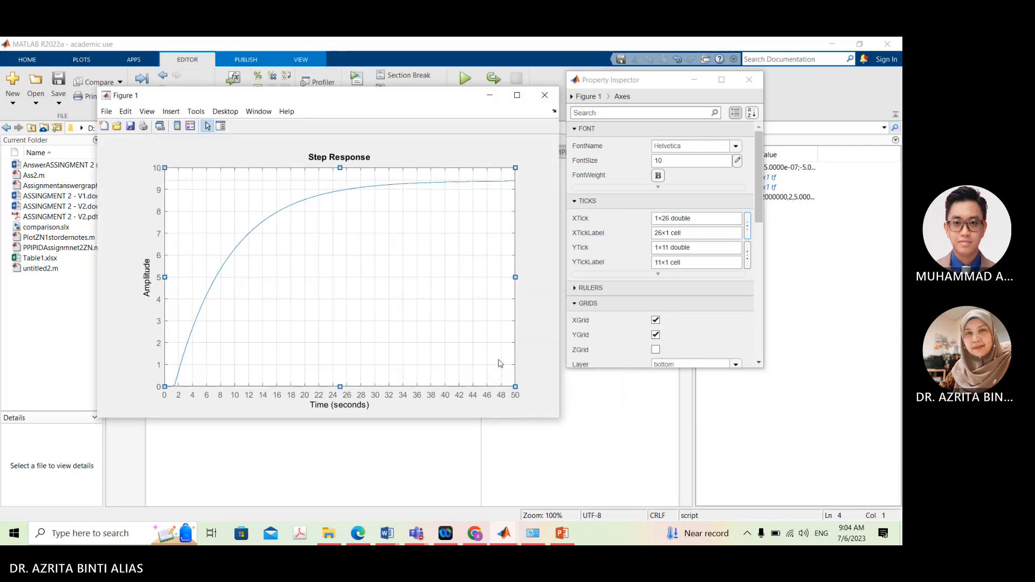
{"action": "left_click", "coordinate": [290, 397]}
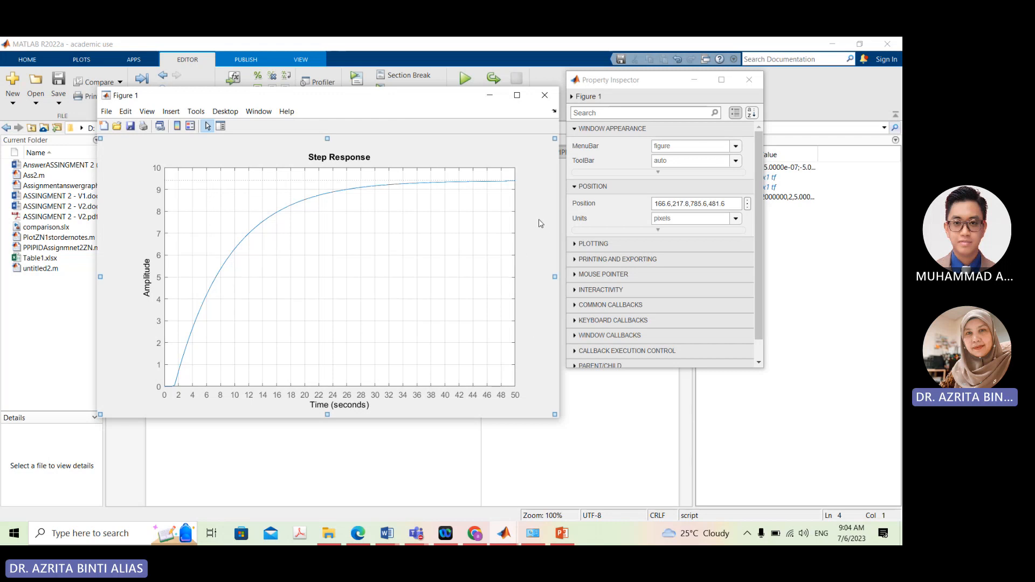
{"action": "left_click", "coordinate": [749, 79]}
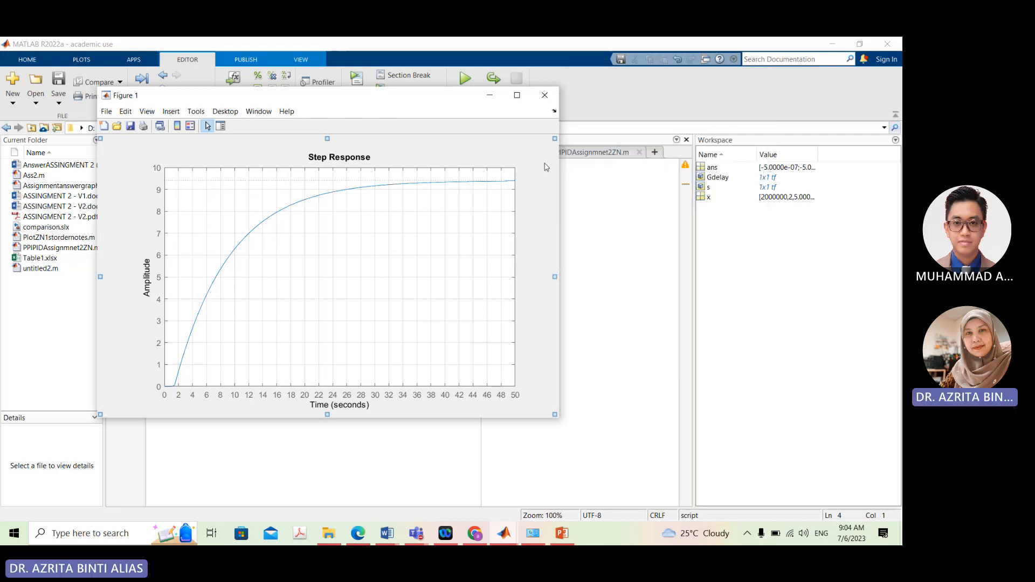
Set the background colour of the step response figure to white
{"action": "right_click", "coordinate": [543, 190]}
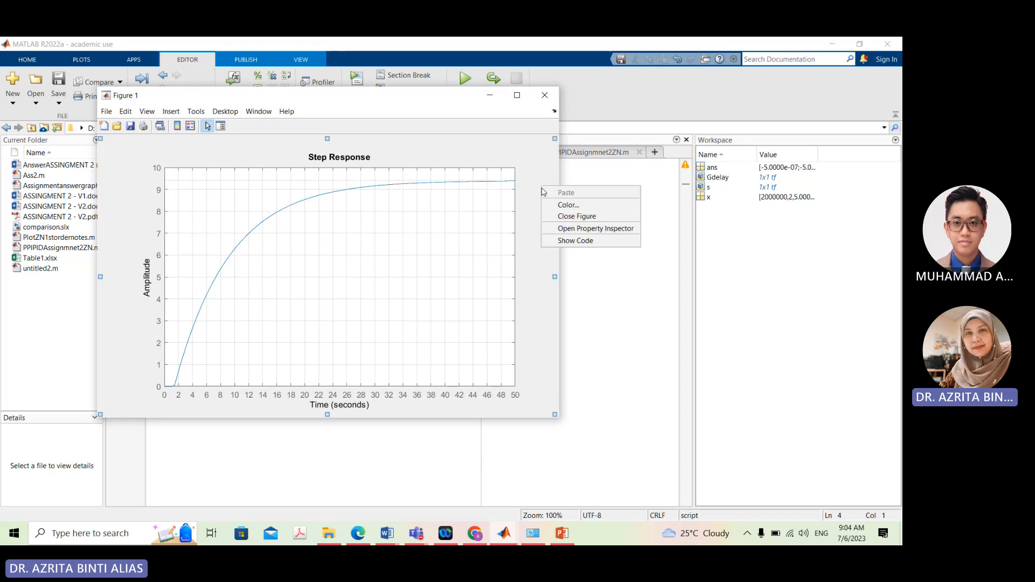
{"action": "left_click", "coordinate": [561, 208]}
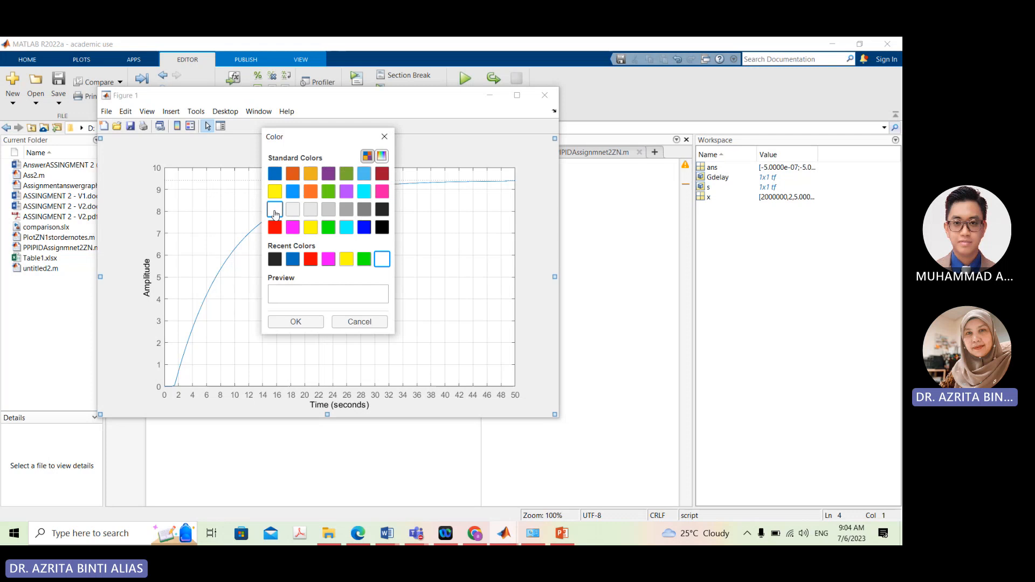
{"action": "left_click", "coordinate": [295, 322]}
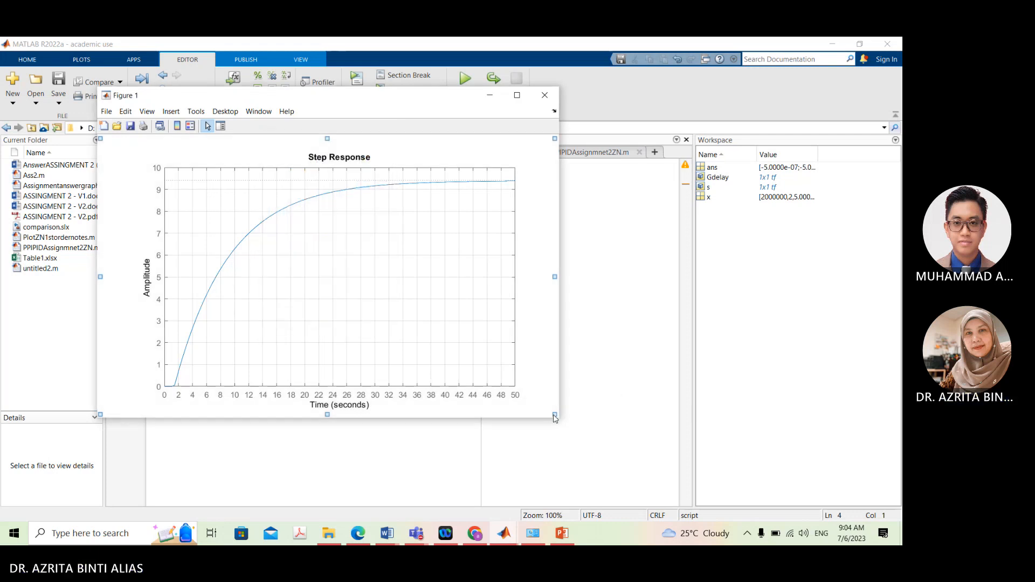
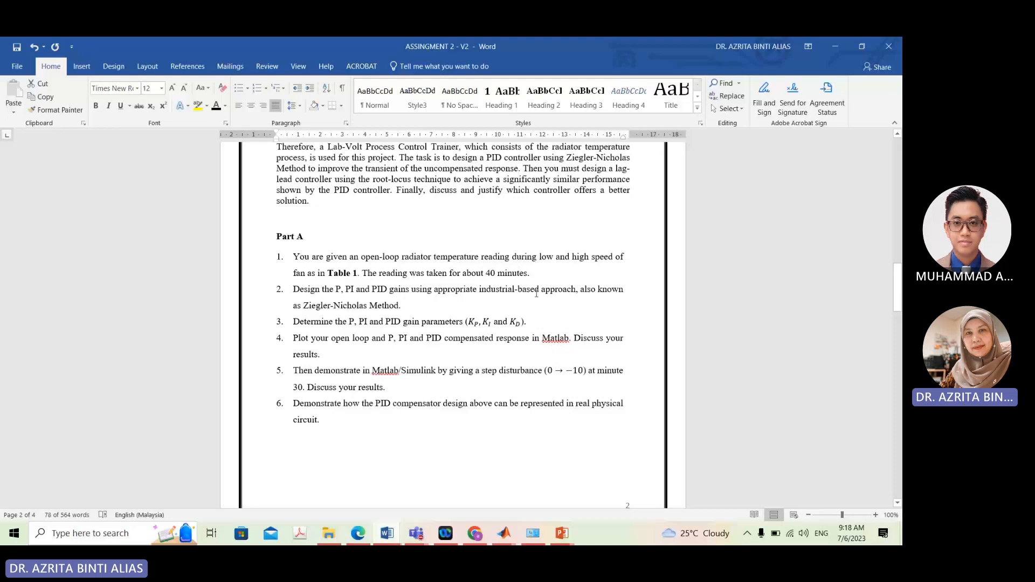
Examine Table 1 in the ASSINGMENT 2 - V2 Word document, covering the time and temperature readings for the LOW and HIGH fan conditions
{"action": "scroll", "coordinate": [536, 294], "scroll_direction": "down", "scroll_amount": 15}
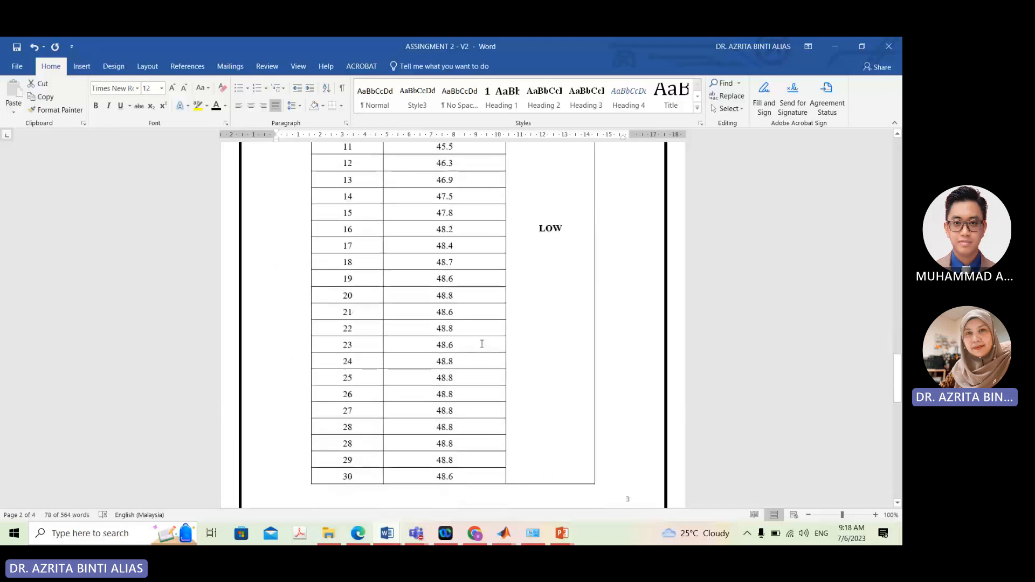
{"action": "scroll", "coordinate": [482, 343], "scroll_direction": "down", "scroll_amount": 4}
{"action": "scroll", "coordinate": [482, 344], "scroll_direction": "up", "scroll_amount": 12}
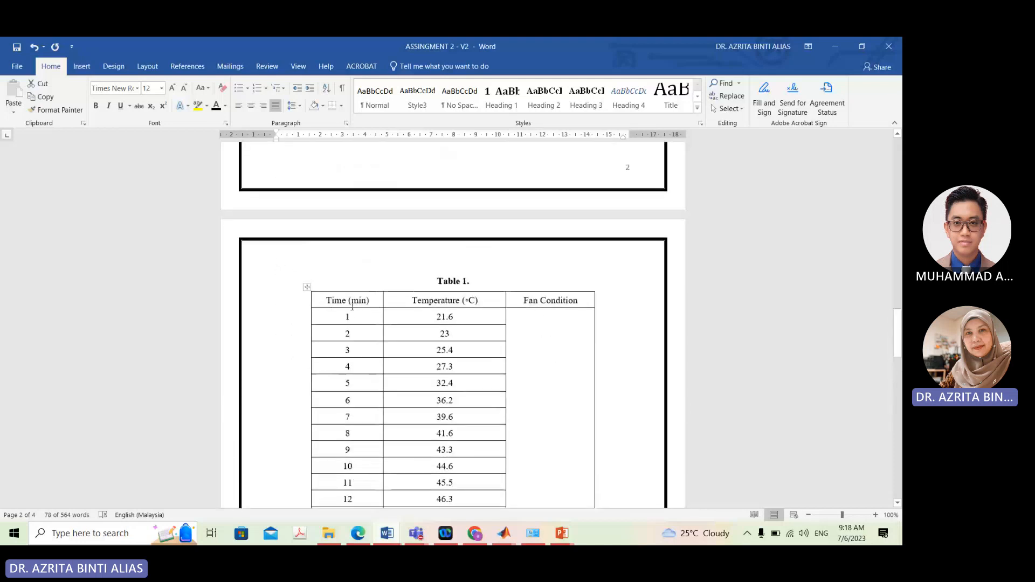
{"action": "scroll", "coordinate": [495, 328], "scroll_direction": "down", "scroll_amount": 13}
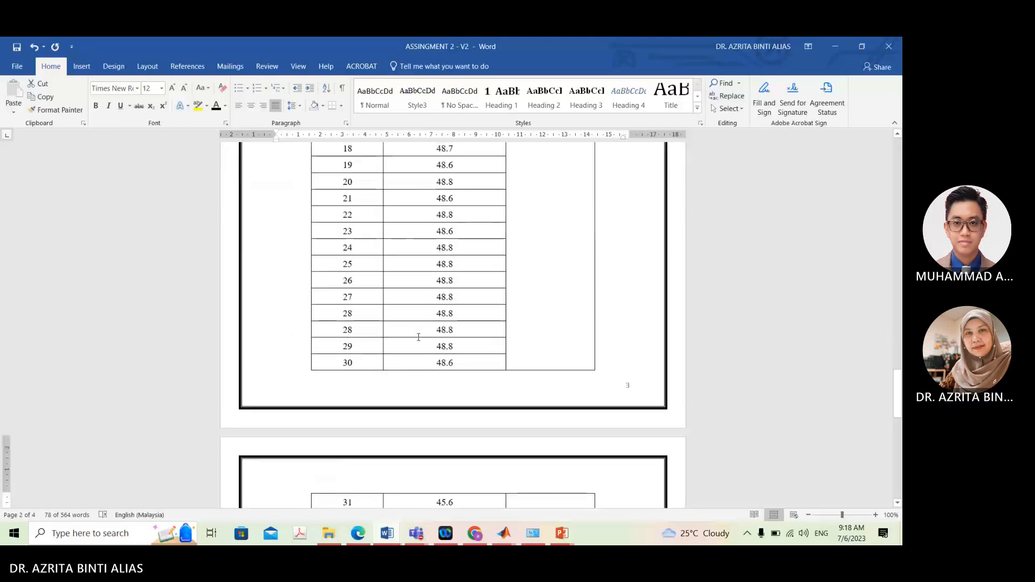
{"action": "scroll", "coordinate": [406, 350], "scroll_direction": "up", "scroll_amount": 5}
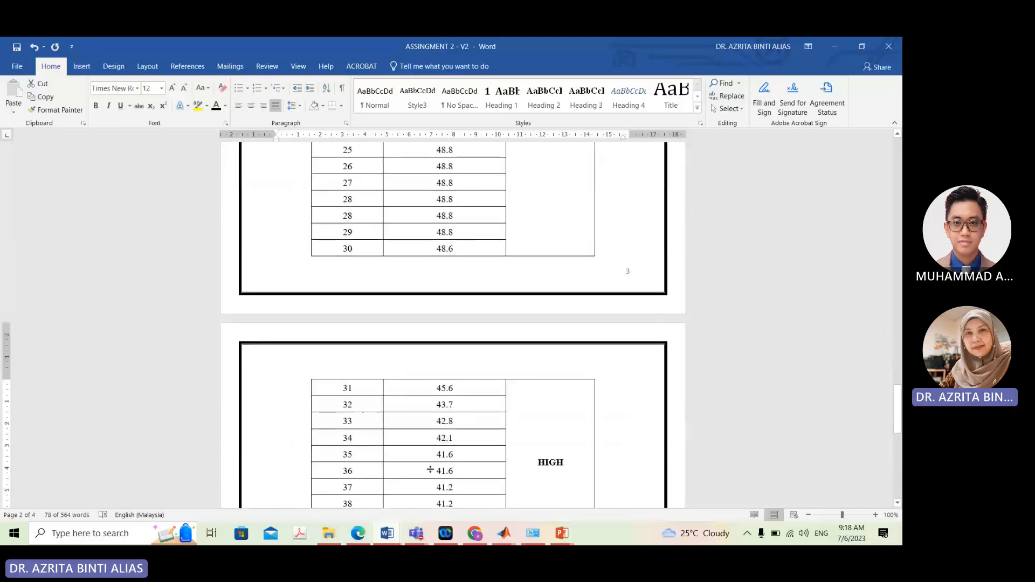
{"action": "scroll", "coordinate": [531, 367], "scroll_direction": "up", "scroll_amount": 10}
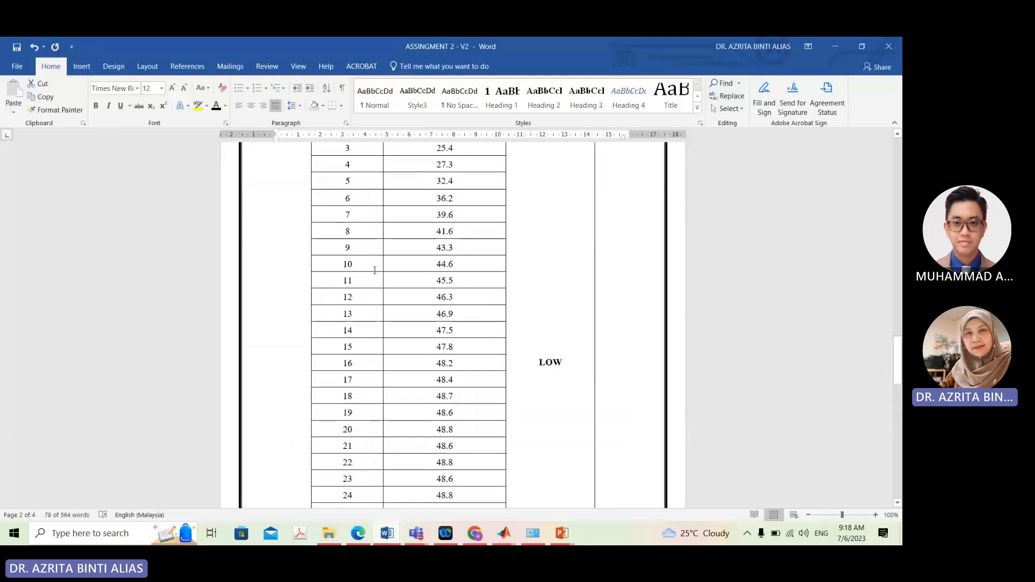
{"action": "scroll", "coordinate": [334, 291], "scroll_direction": "down", "scroll_amount": 7}
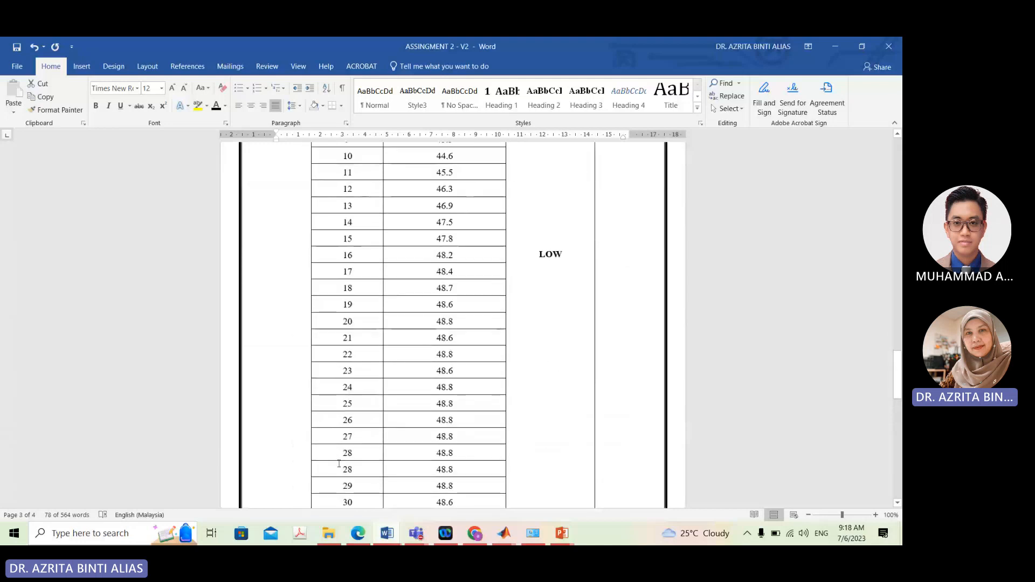
{"action": "scroll", "coordinate": [481, 347], "scroll_direction": "up", "scroll_amount": 6}
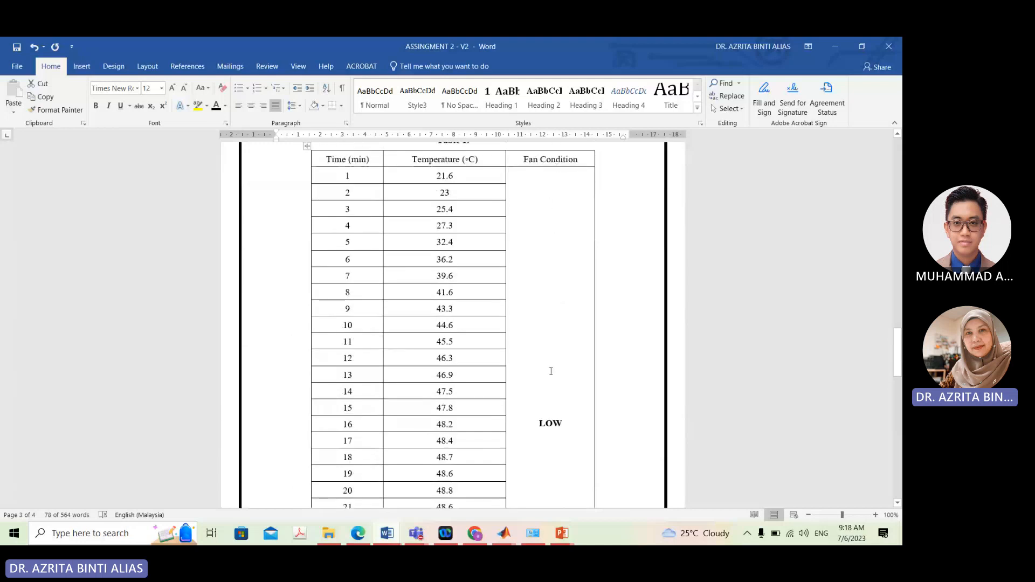
{"action": "scroll", "coordinate": [547, 422], "scroll_direction": "down", "scroll_amount": 8}
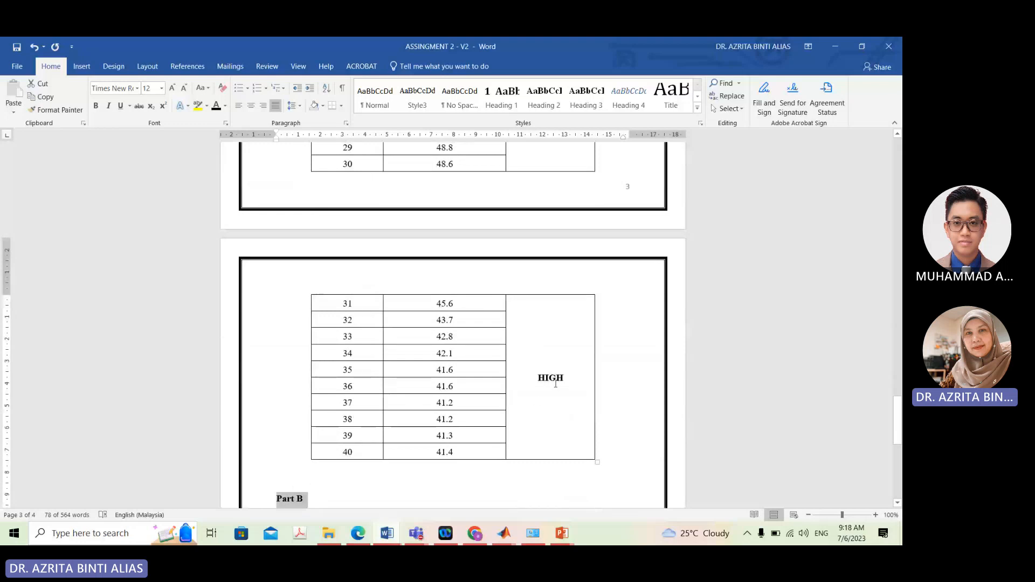
{"action": "left_click_drag", "start_coordinate": [568, 379], "coordinate": [538, 379]}
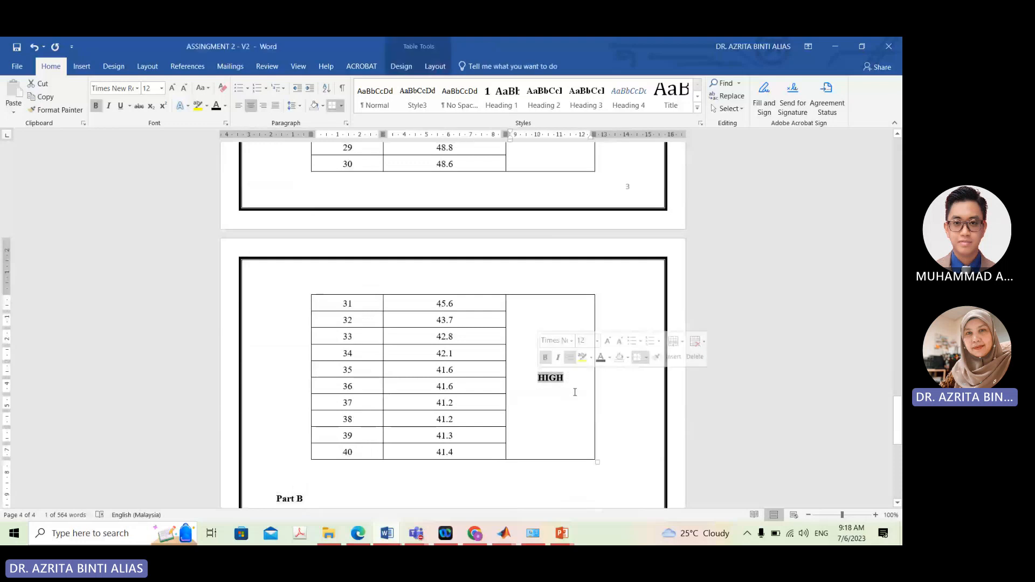
{"action": "scroll", "coordinate": [543, 384], "scroll_direction": "up", "scroll_amount": 10}
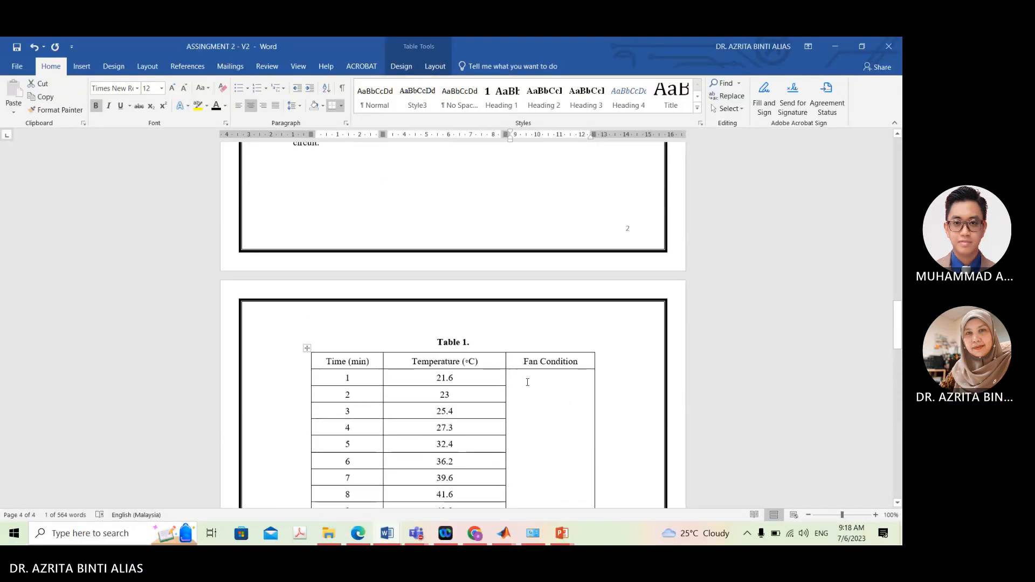
{"action": "scroll", "coordinate": [527, 383], "scroll_direction": "up", "scroll_amount": 8}
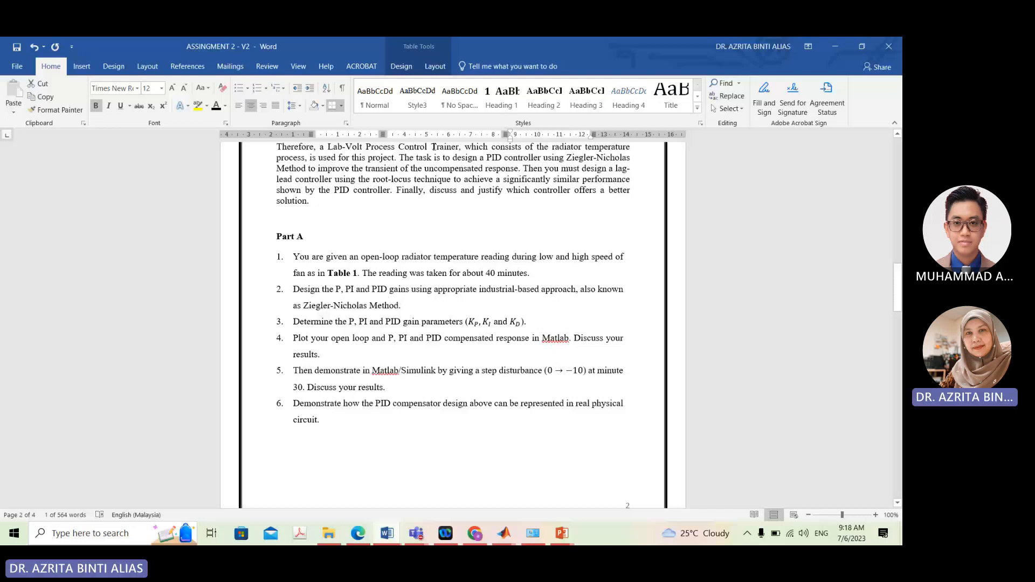
Review the Part A tasks, highlighting the Ziegler-Nicholas Method in task 2, and return to Table 1
{"action": "left_click_drag", "start_coordinate": [402, 305], "coordinate": [330, 313]}
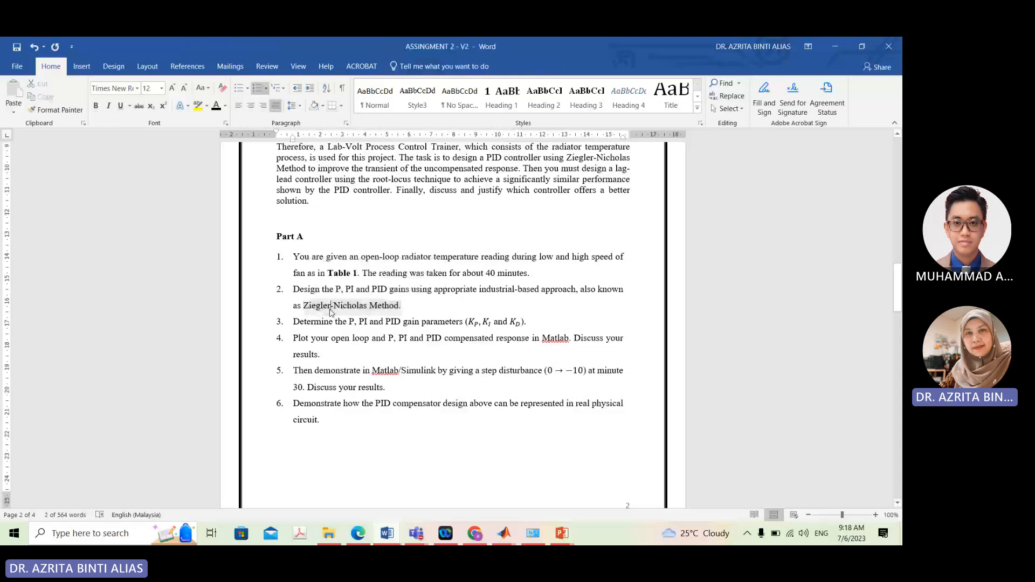
{"action": "left_click", "coordinate": [331, 308]}
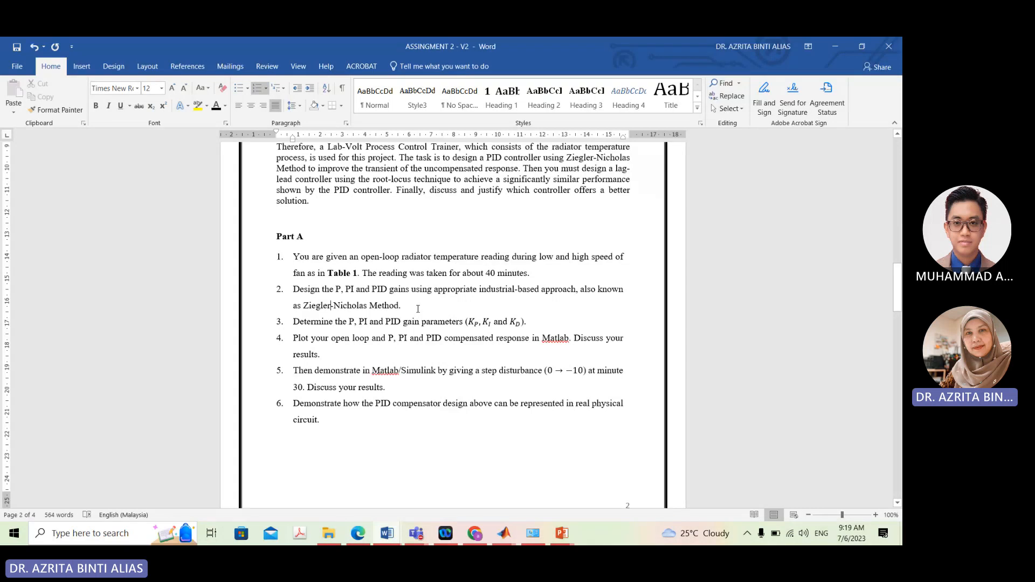
{"action": "scroll", "coordinate": [418, 308], "scroll_direction": "down", "scroll_amount": 6}
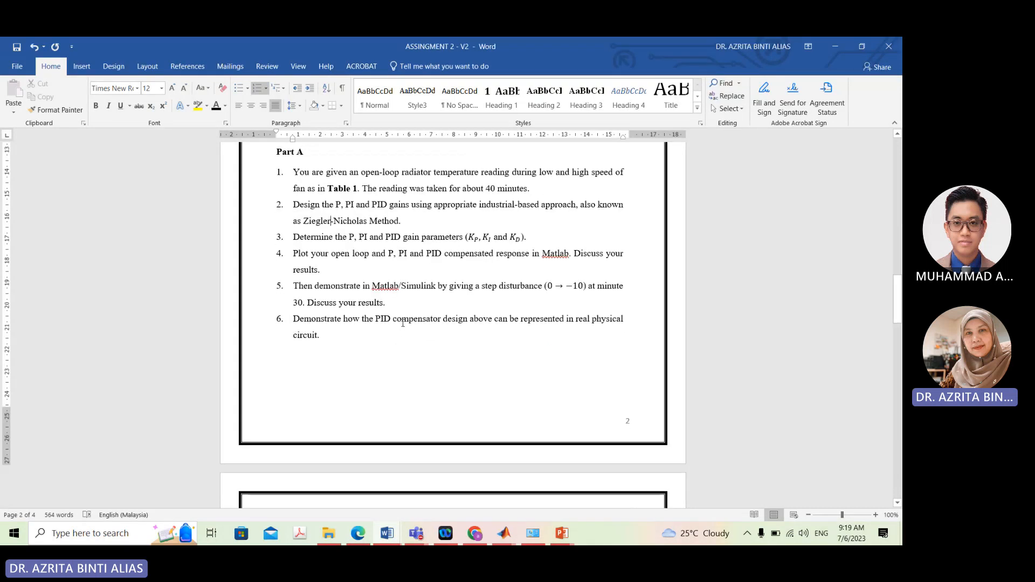
{"action": "scroll", "coordinate": [402, 323], "scroll_direction": "up", "scroll_amount": 5}
{"action": "scroll", "coordinate": [407, 354], "scroll_direction": "down", "scroll_amount": 14}
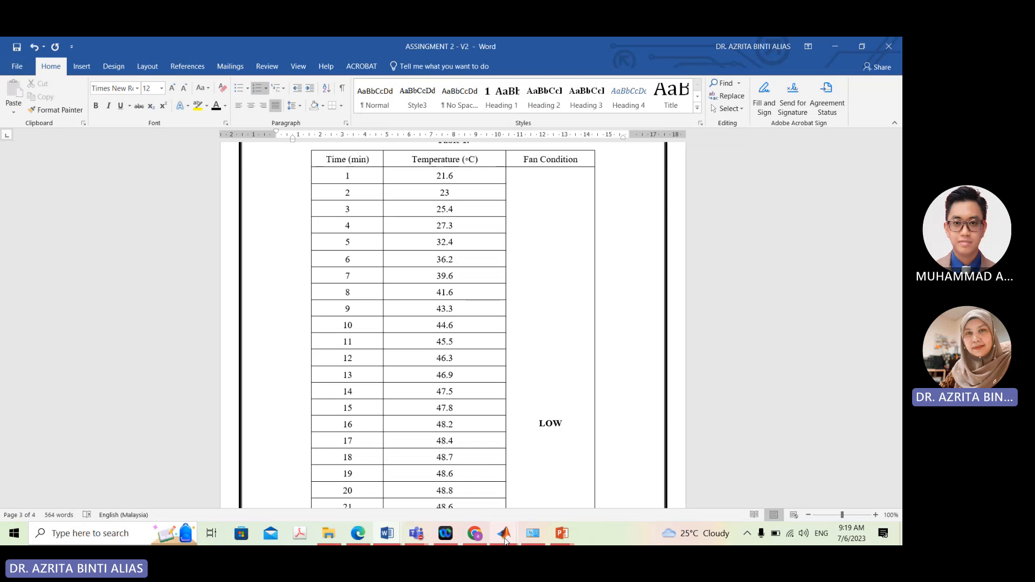
Switch to the main MATLAB window and create a new blank script
{"action": "mouse_move", "coordinate": [504, 540]}
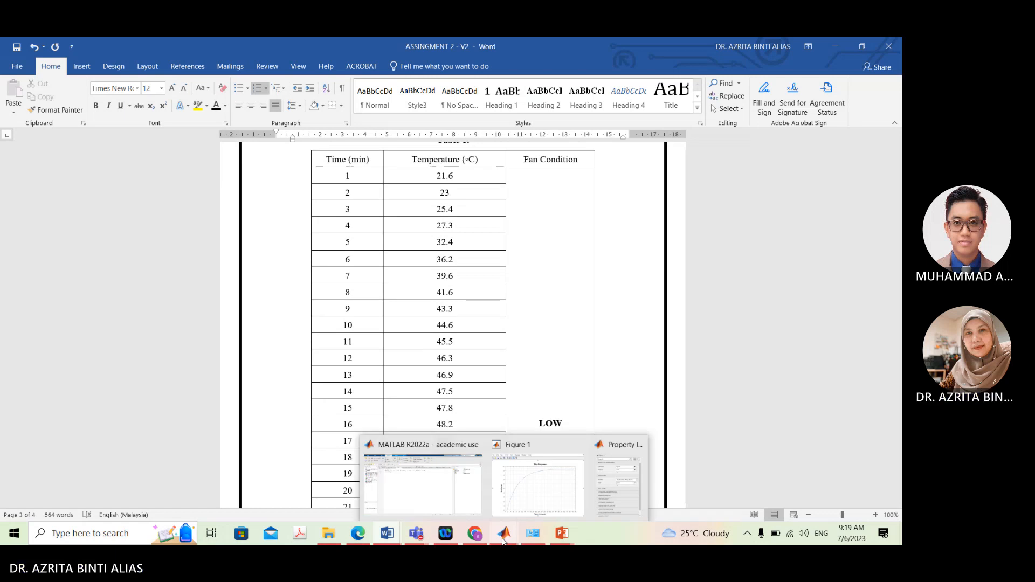
{"action": "left_click", "coordinate": [423, 445]}
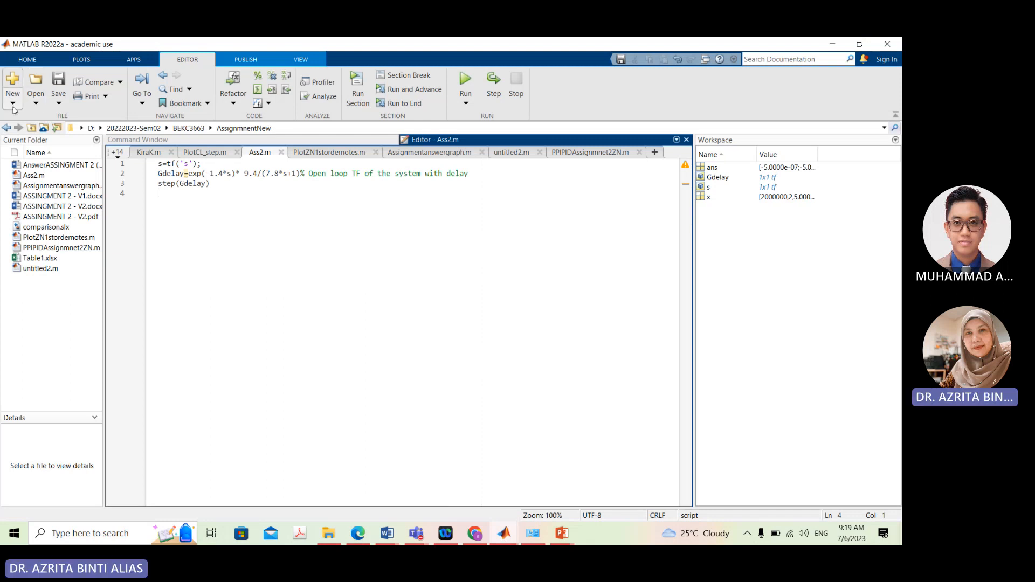
{"action": "left_click", "coordinate": [37, 104]}
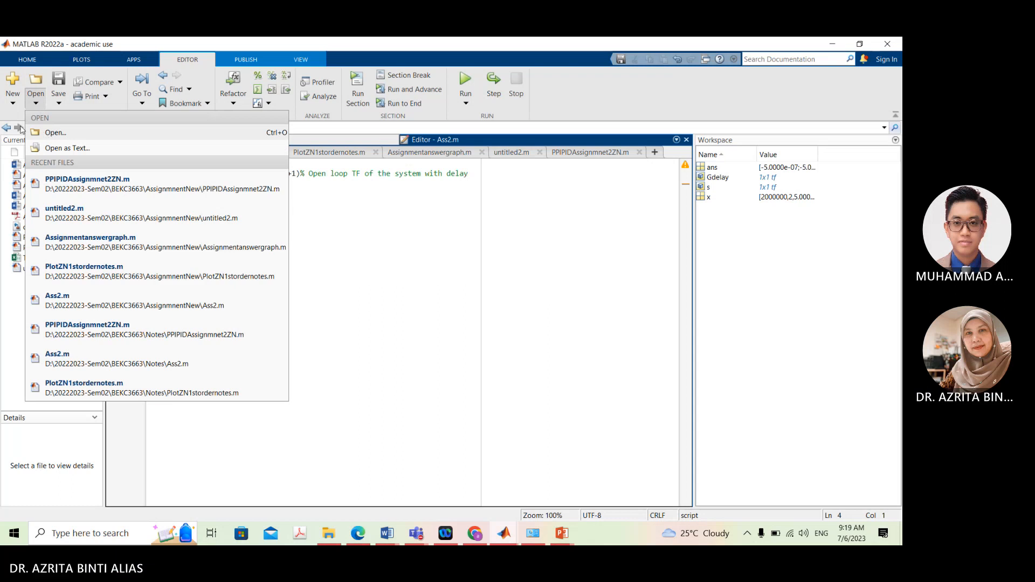
{"action": "left_click", "coordinate": [14, 106]}
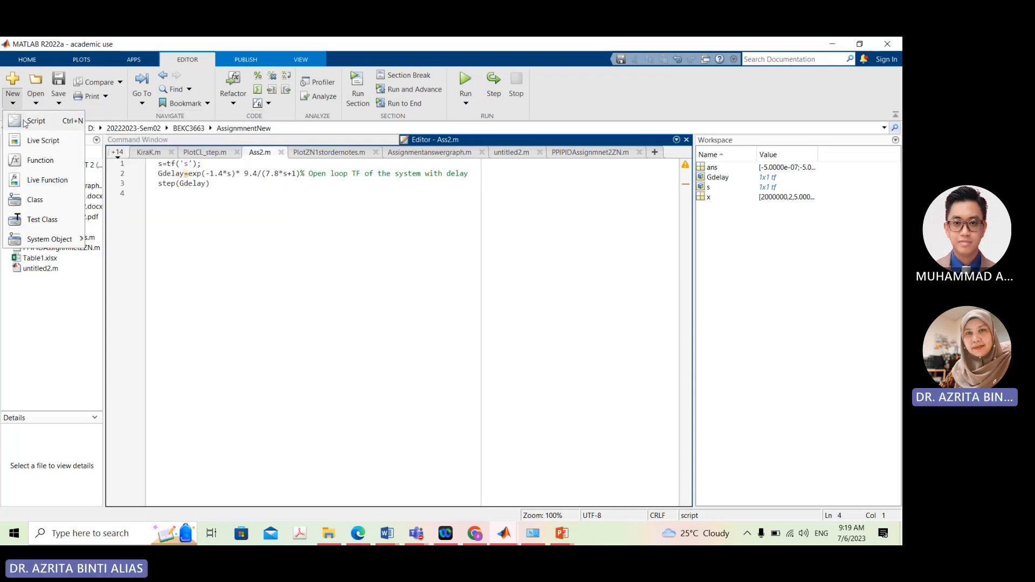
{"action": "left_click", "coordinate": [26, 123]}
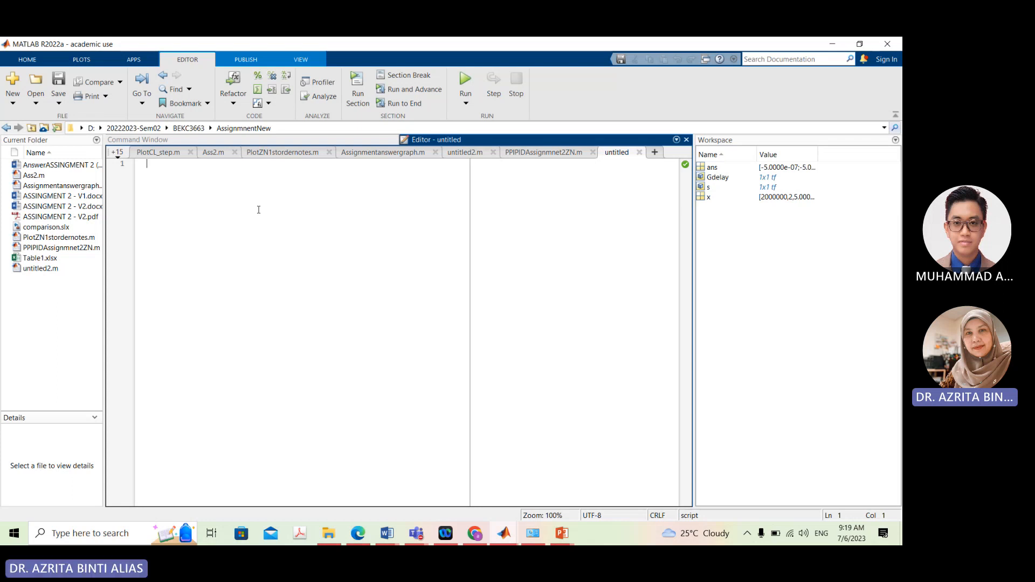
Switch back to the ASSINGMENT 2 - V2 Word document and look through the time and temperature data in Table 1
{"action": "mouse_move", "coordinate": [386, 533]}
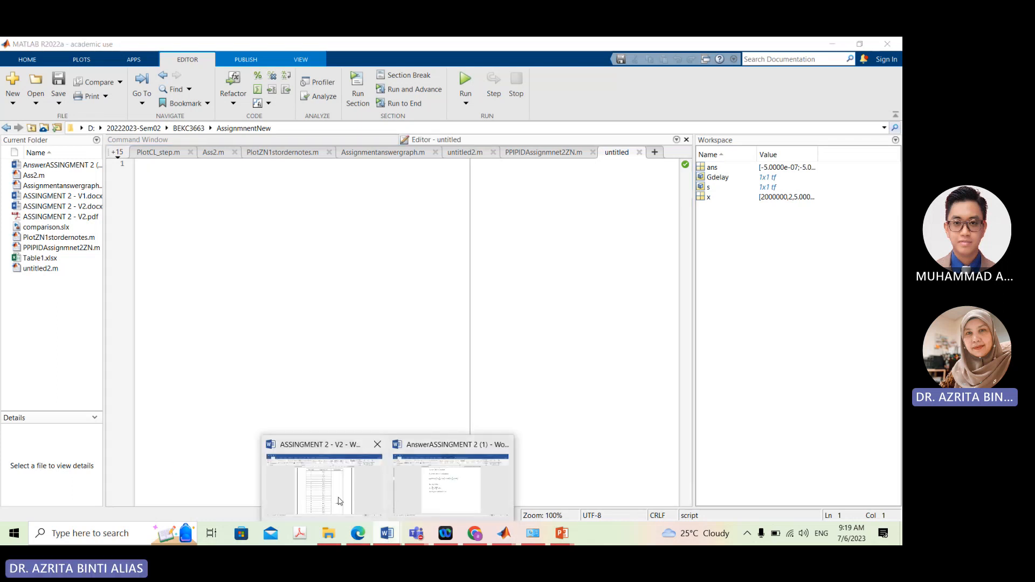
{"action": "left_click", "coordinate": [327, 477]}
{"action": "scroll", "coordinate": [352, 177], "scroll_direction": "down", "scroll_amount": 10}
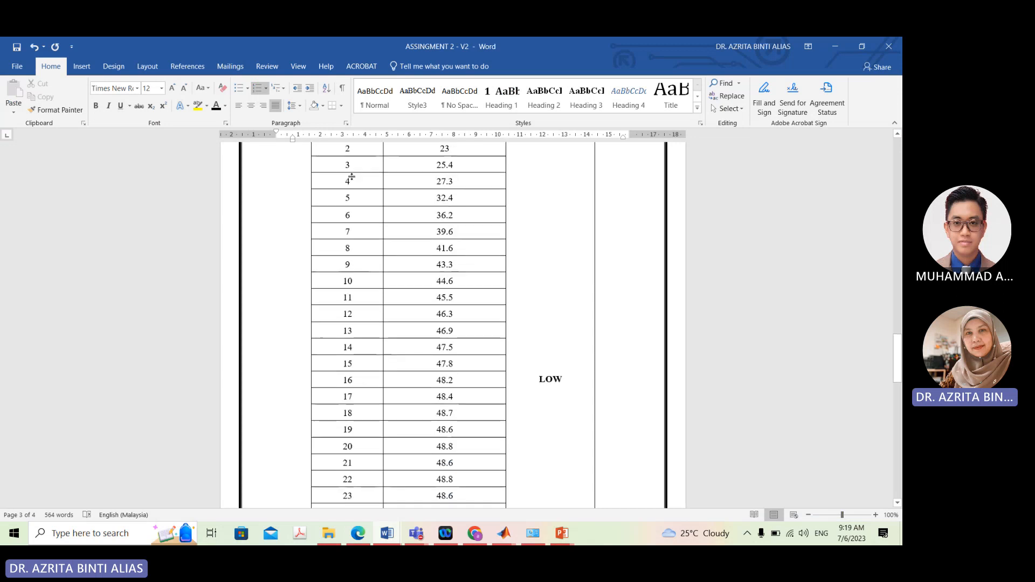
Look over Table 1's time range, switch to the main MATLAB window and define the time vector as t=1:40; in the new script
{"action": "scroll", "coordinate": [370, 393], "scroll_direction": "down", "scroll_amount": 5}
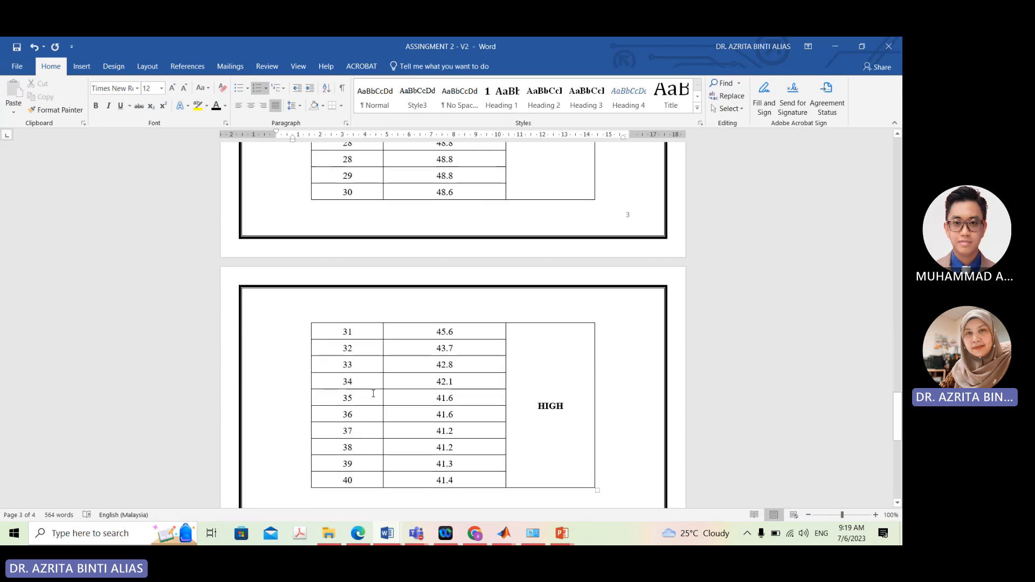
{"action": "scroll", "coordinate": [366, 378], "scroll_direction": "up", "scroll_amount": 14}
{"action": "scroll", "coordinate": [362, 365], "scroll_direction": "up", "scroll_amount": 6}
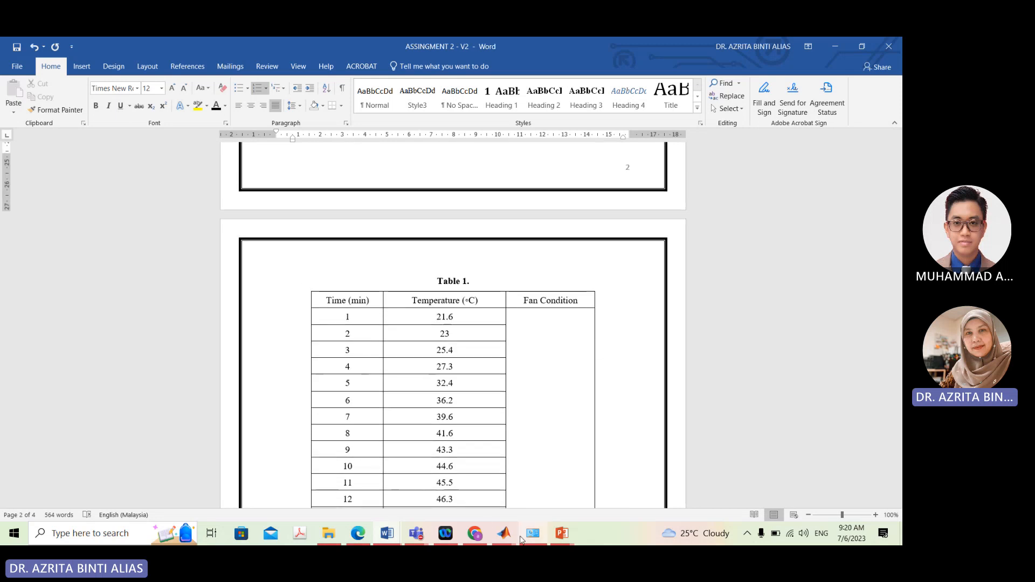
{"action": "mouse_move", "coordinate": [505, 536]}
{"action": "left_click", "coordinate": [433, 504]}
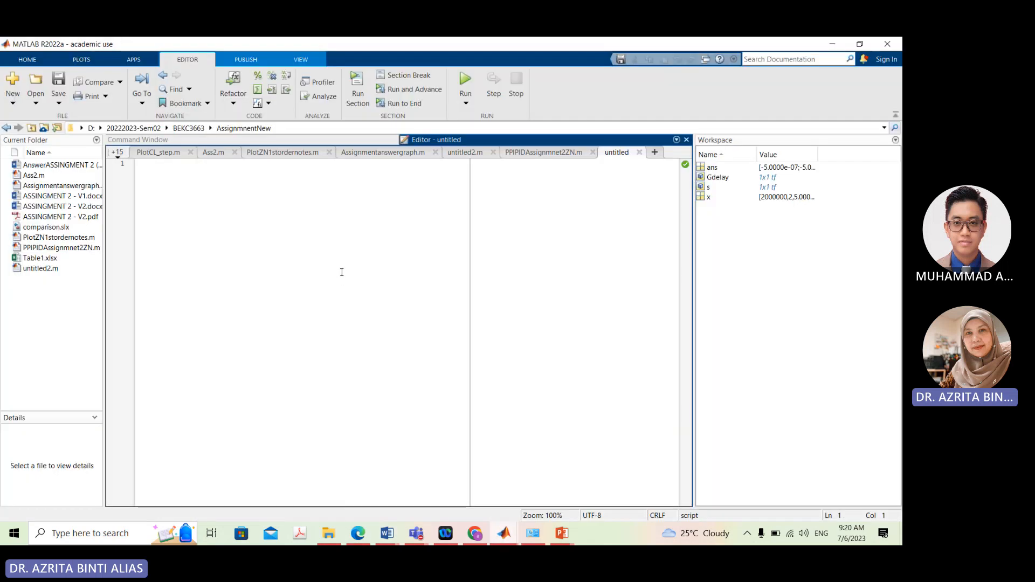
{"action": "type", "text": "t="}
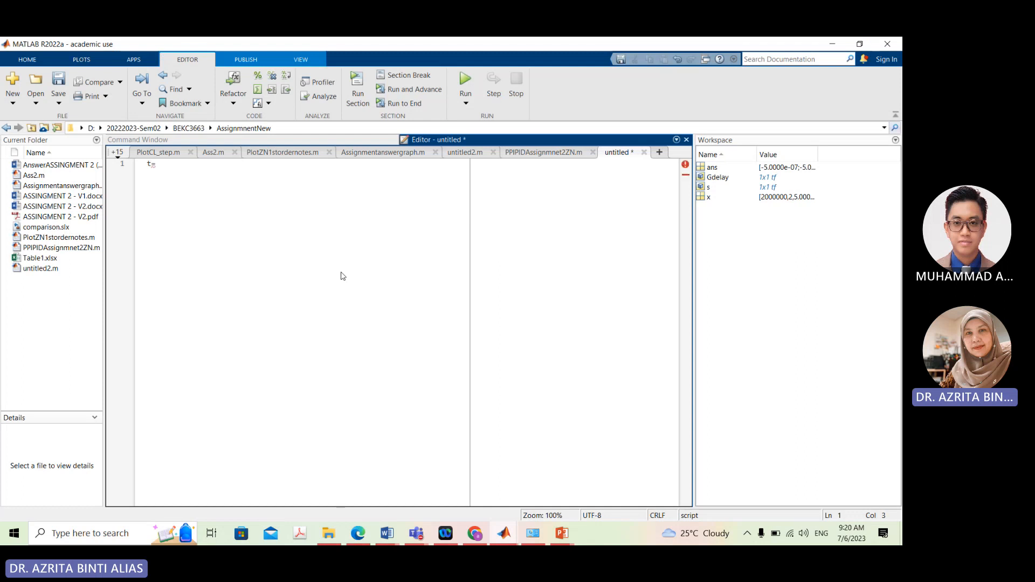
{"action": "type", "text": "1:40"}
{"action": "type", "text": ";"}
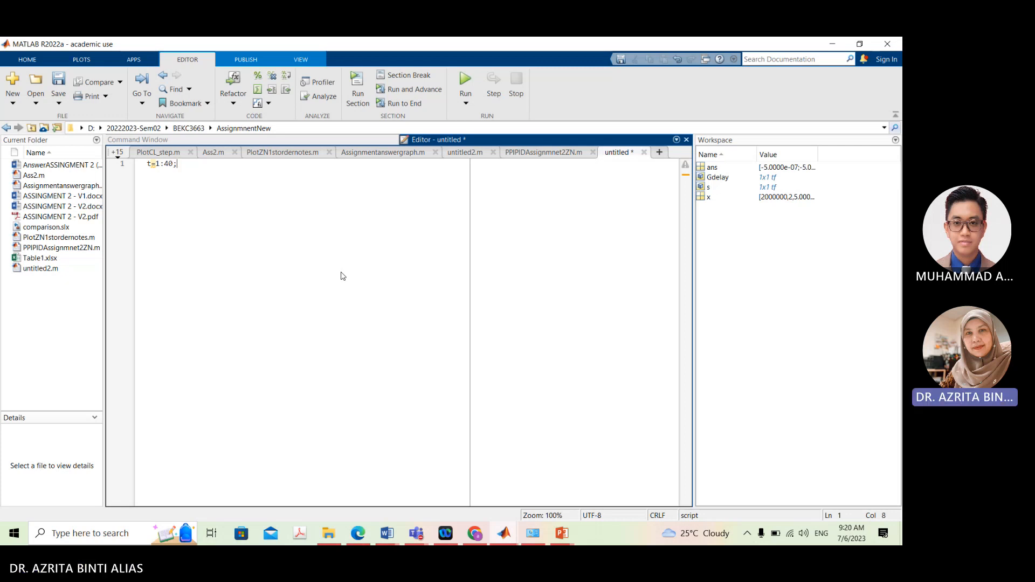
Run the script, saving it as untitled in the AssignmnentNew folder, and inspect the values of variable t
{"action": "left_click", "coordinate": [466, 80]}
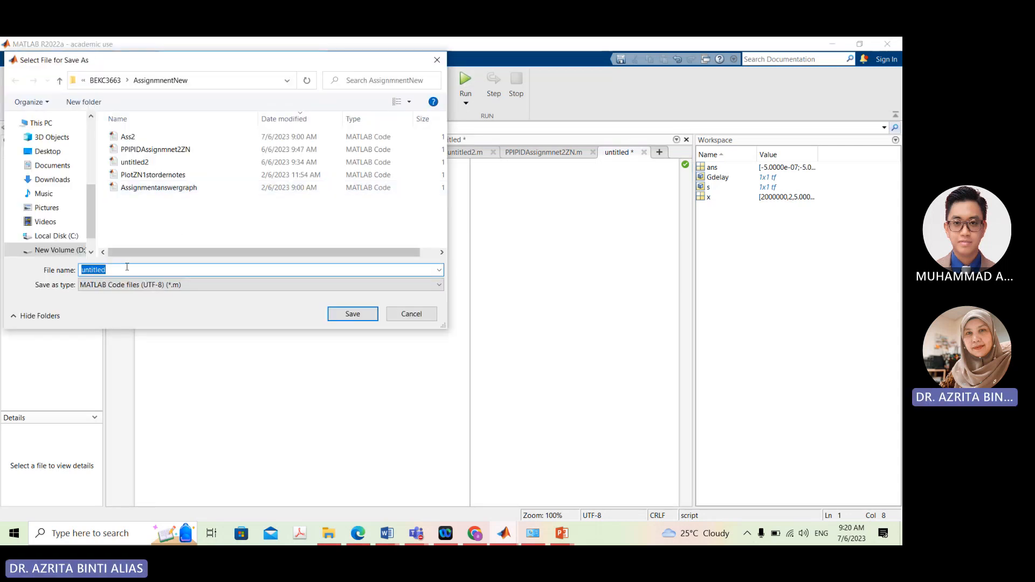
{"action": "left_click", "coordinate": [369, 314]}
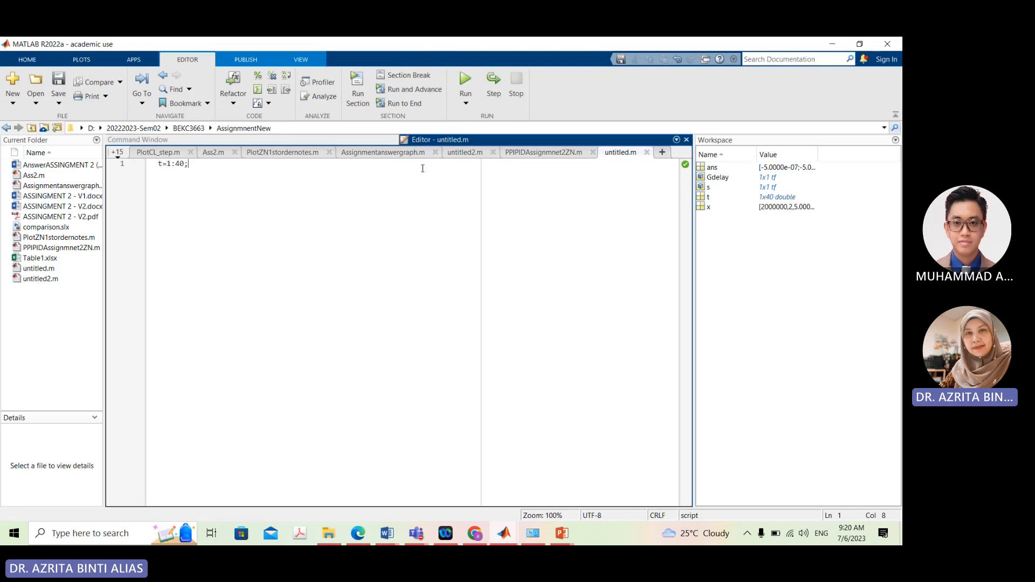
{"action": "double_click", "coordinate": [706, 198]}
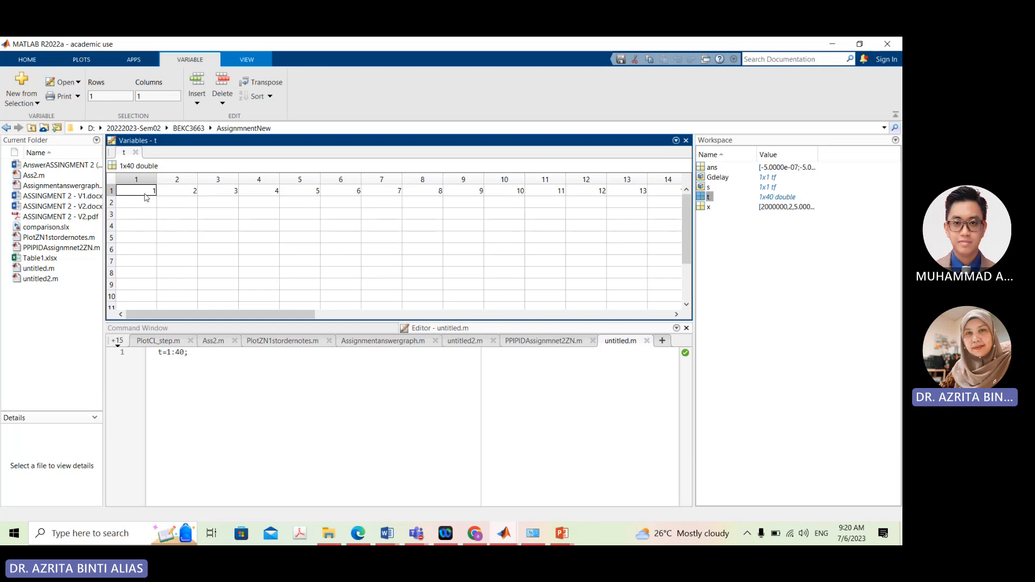
{"action": "left_click_drag", "start_coordinate": [305, 315], "coordinate": [164, 323]}
Add a second line to the script, and select the temperature values for minutes 1 to 40 in the Word document's Table 1
{"action": "left_click", "coordinate": [202, 361]}
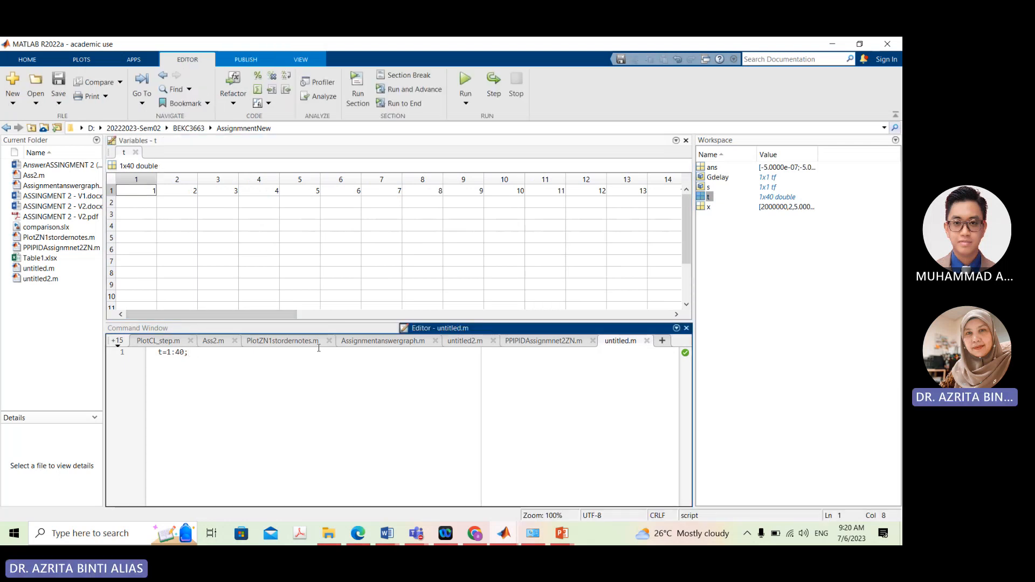
{"action": "key", "text": "Return"}
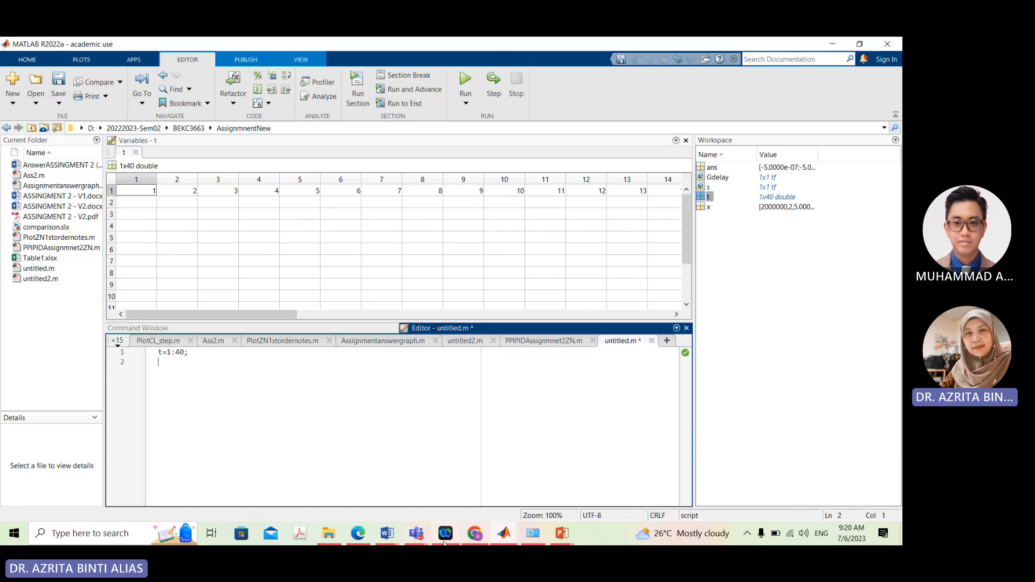
{"action": "left_click", "coordinate": [387, 533]}
{"action": "left_click", "coordinate": [350, 494]}
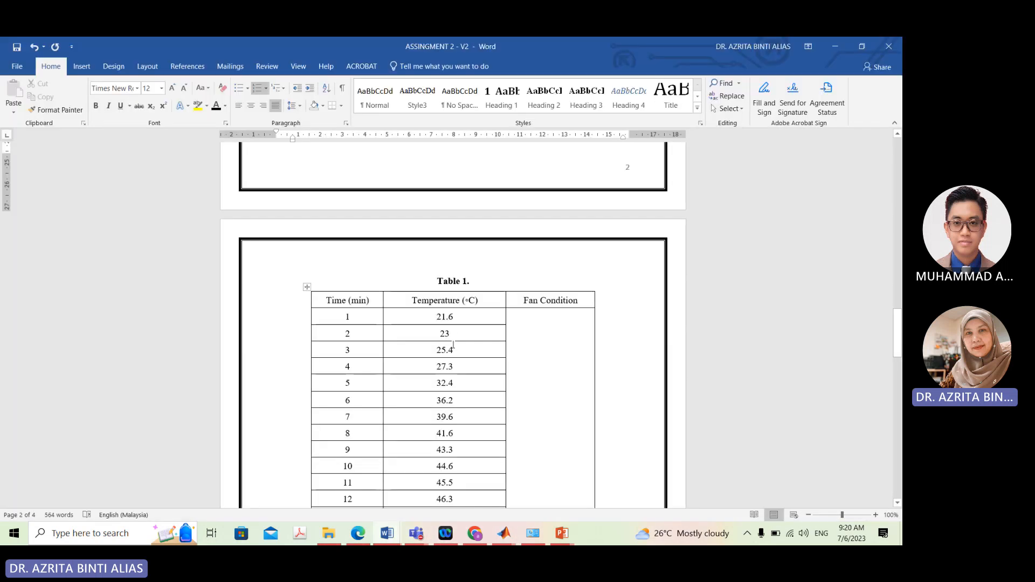
{"action": "scroll", "coordinate": [437, 228], "scroll_direction": "down", "scroll_amount": 3}
{"action": "left_click_drag", "start_coordinate": [438, 228], "coordinate": [482, 448]}
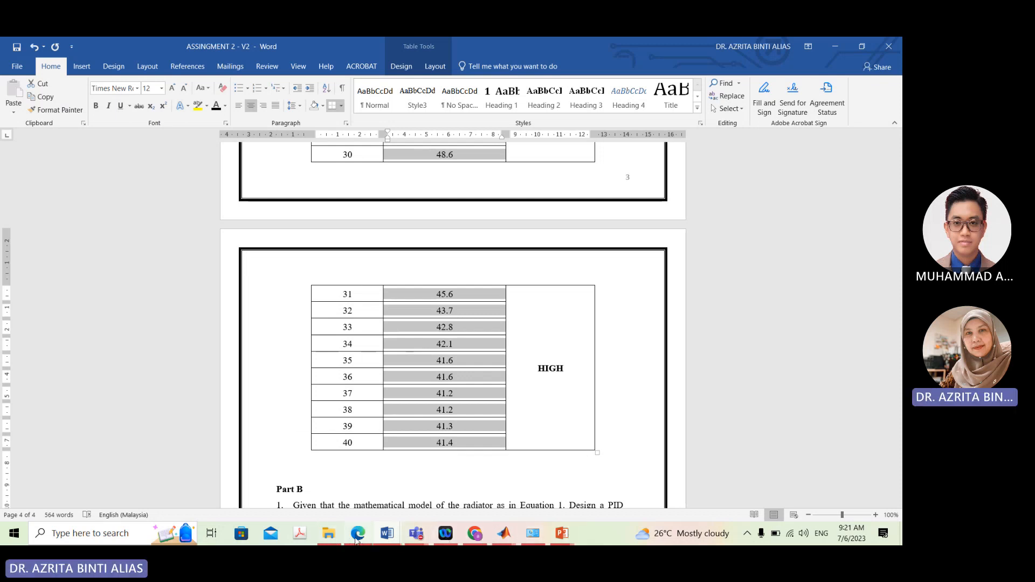
Switch to the BEKC3663 course page in Chrome, find the Assignment 2 resources and open the Table 1 spreadsheet in Excel
{"action": "mouse_move", "coordinate": [356, 539]}
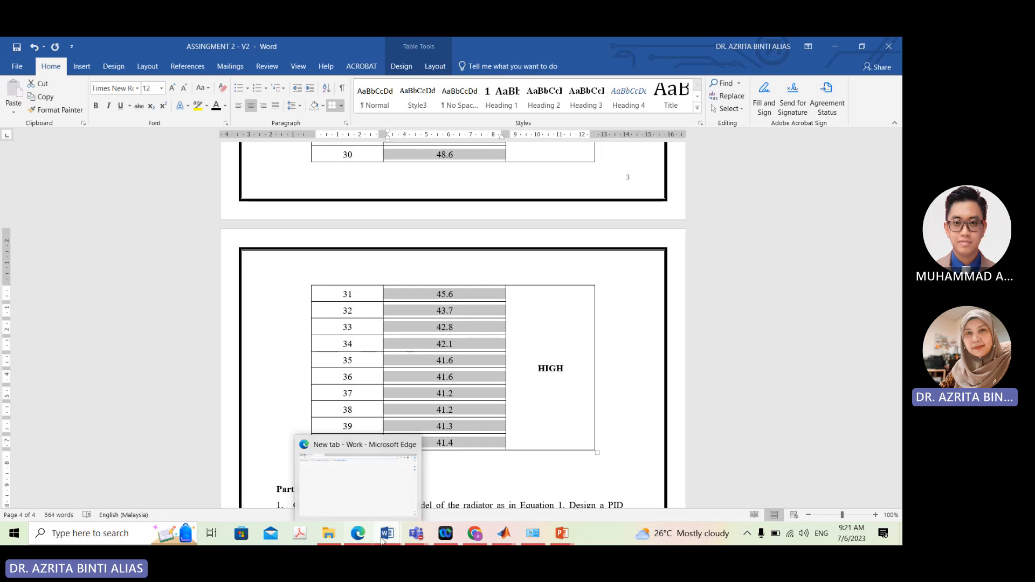
{"action": "left_click", "coordinate": [479, 539]}
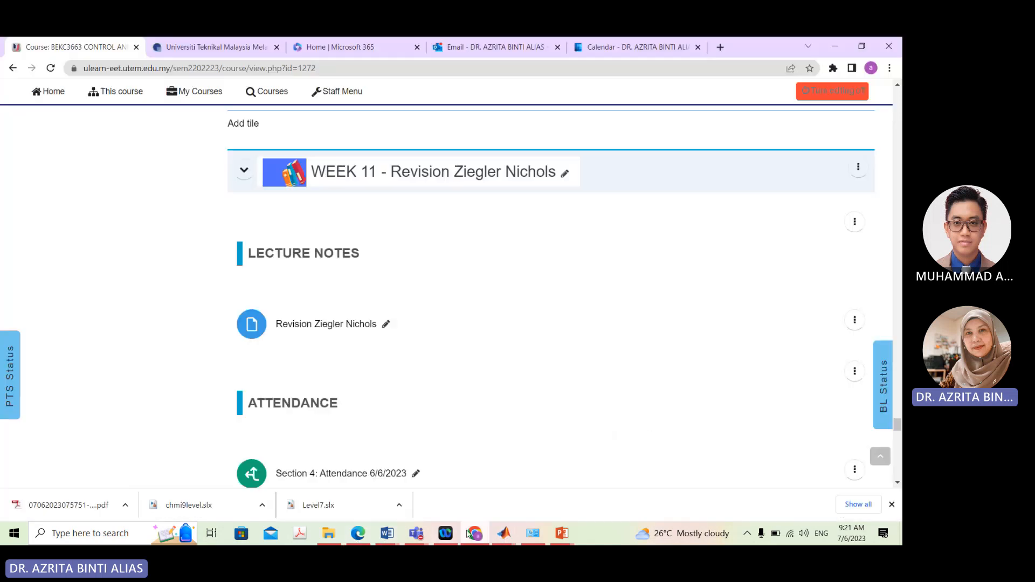
{"action": "scroll", "coordinate": [376, 363], "scroll_direction": "down", "scroll_amount": 5}
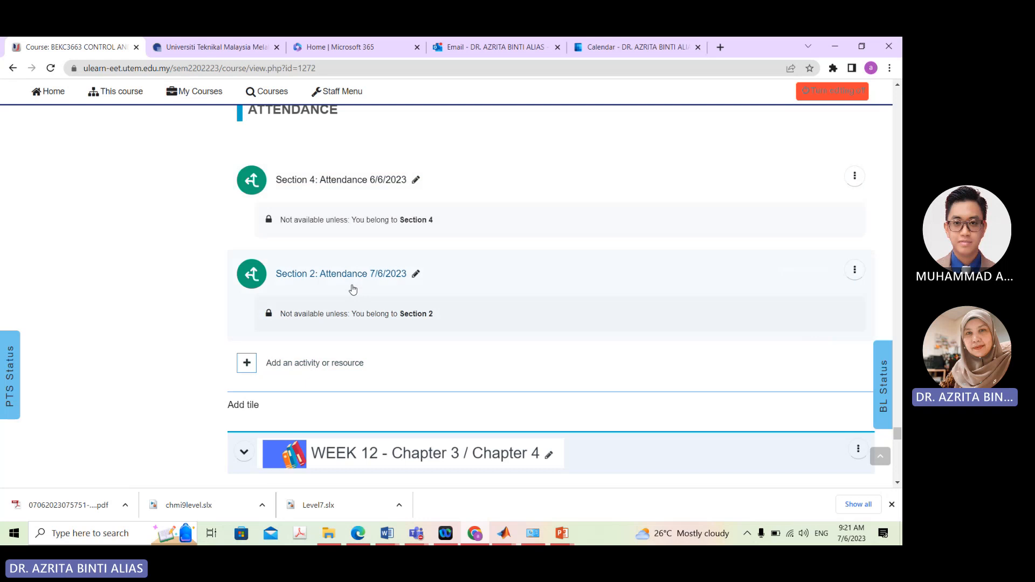
{"action": "scroll", "coordinate": [358, 300], "scroll_direction": "up", "scroll_amount": 10}
{"action": "scroll", "coordinate": [363, 304], "scroll_direction": "up", "scroll_amount": 15}
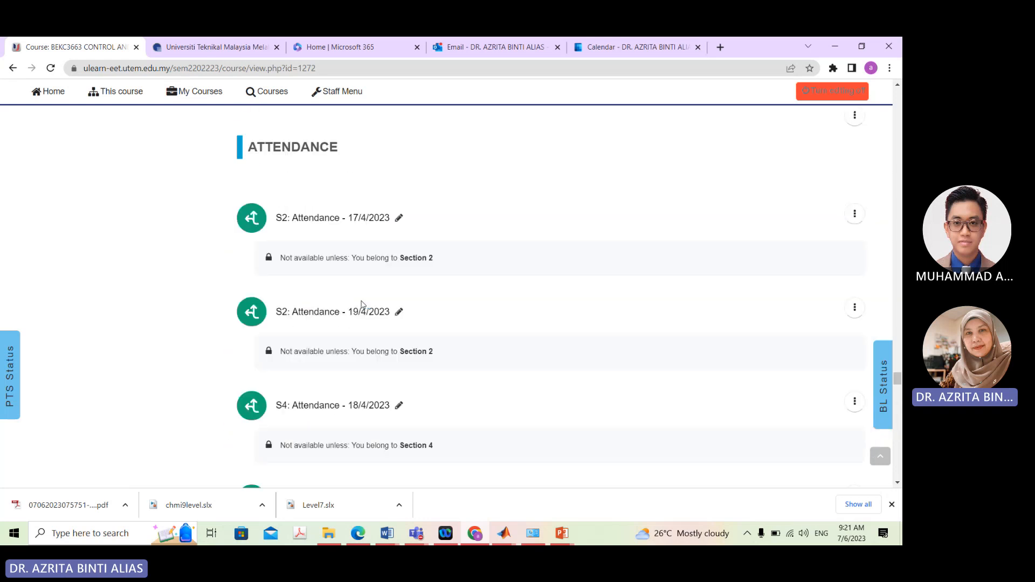
{"action": "scroll", "coordinate": [360, 300], "scroll_direction": "up", "scroll_amount": 15}
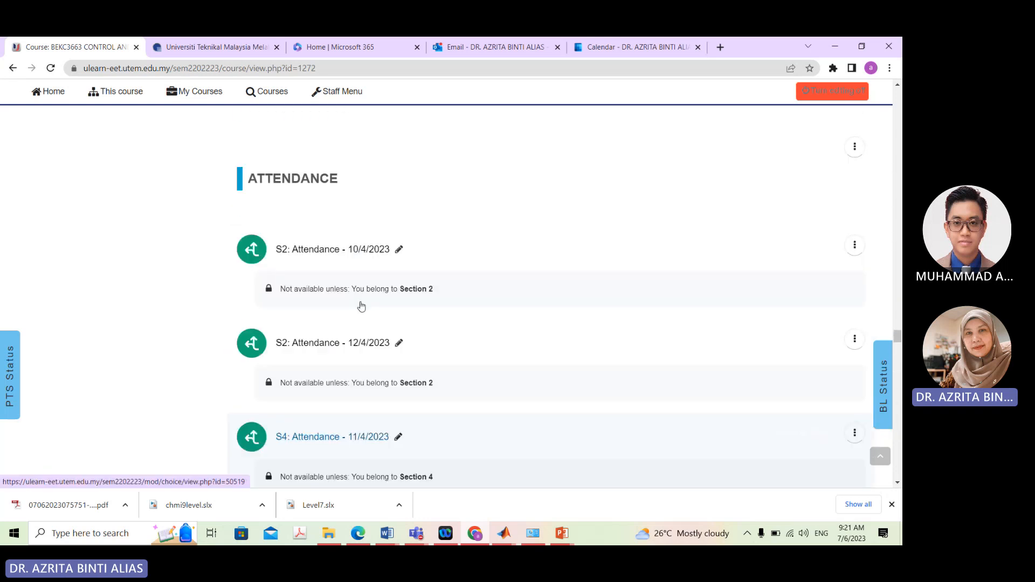
{"action": "scroll", "coordinate": [361, 305], "scroll_direction": "up", "scroll_amount": 15}
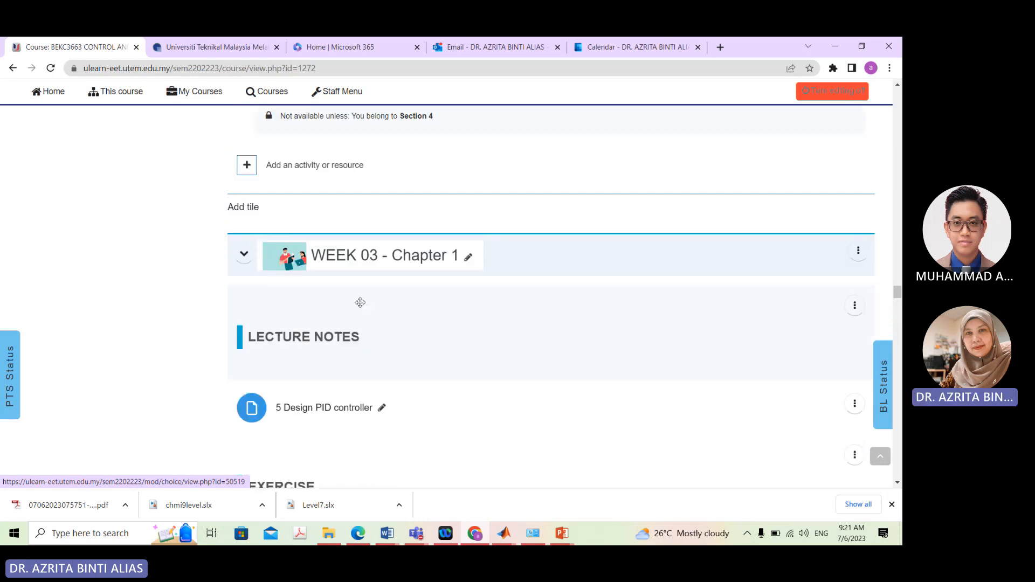
{"action": "scroll", "coordinate": [360, 303], "scroll_direction": "up", "scroll_amount": 12}
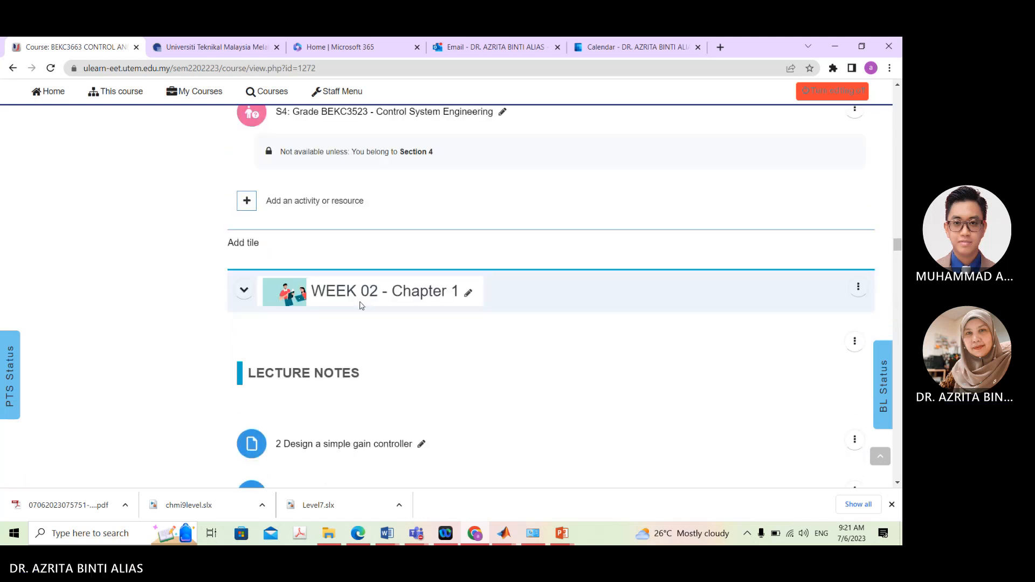
{"action": "scroll", "coordinate": [360, 301], "scroll_direction": "up", "scroll_amount": 5}
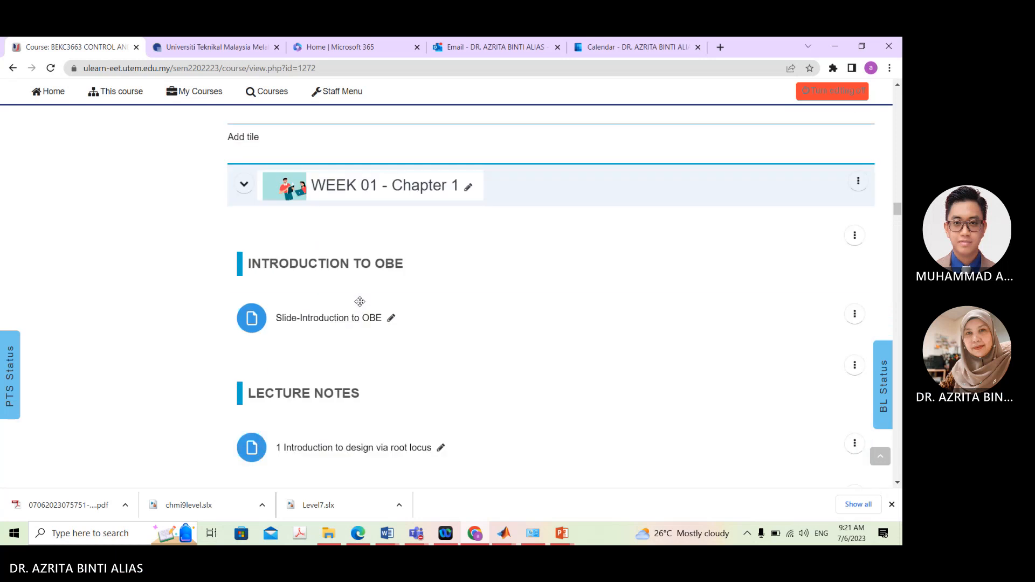
{"action": "scroll", "coordinate": [359, 302], "scroll_direction": "up", "scroll_amount": 5}
{"action": "scroll", "coordinate": [359, 308], "scroll_direction": "up", "scroll_amount": 20}
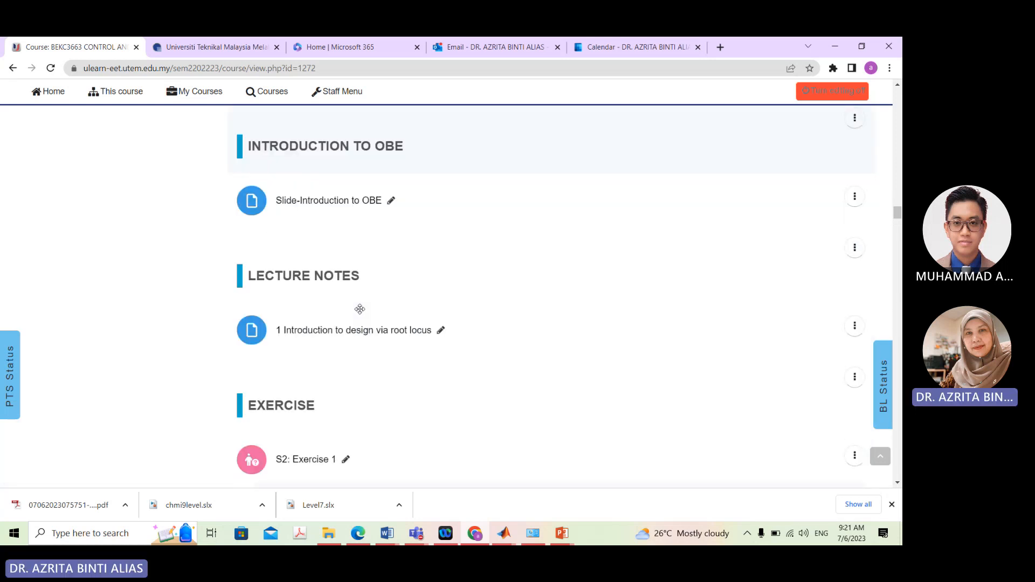
{"action": "scroll", "coordinate": [359, 316], "scroll_direction": "down", "scroll_amount": 6}
{"action": "scroll", "coordinate": [360, 317], "scroll_direction": "down", "scroll_amount": 12}
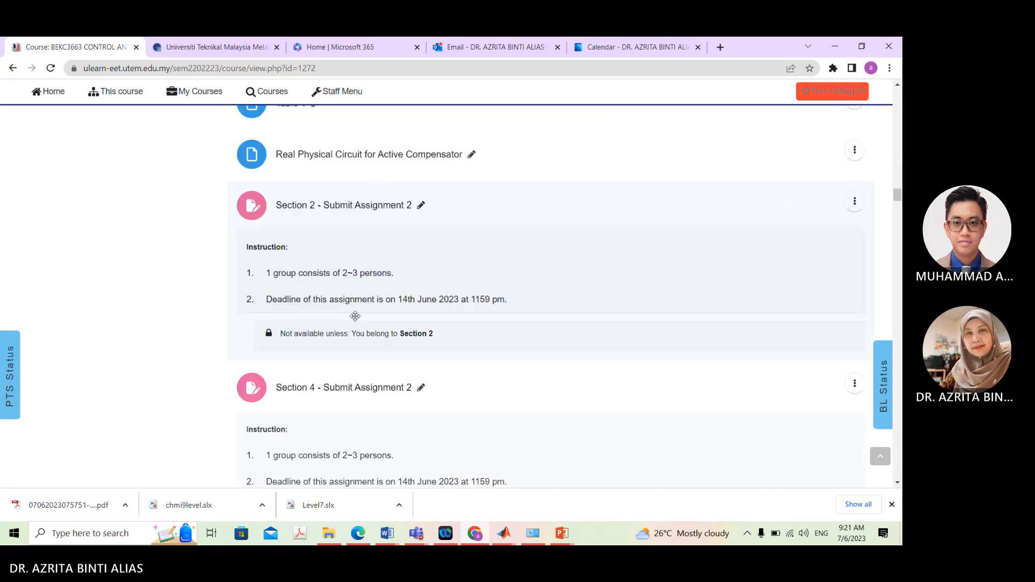
{"action": "scroll", "coordinate": [345, 291], "scroll_direction": "up", "scroll_amount": 5}
{"action": "left_click", "coordinate": [289, 220]}
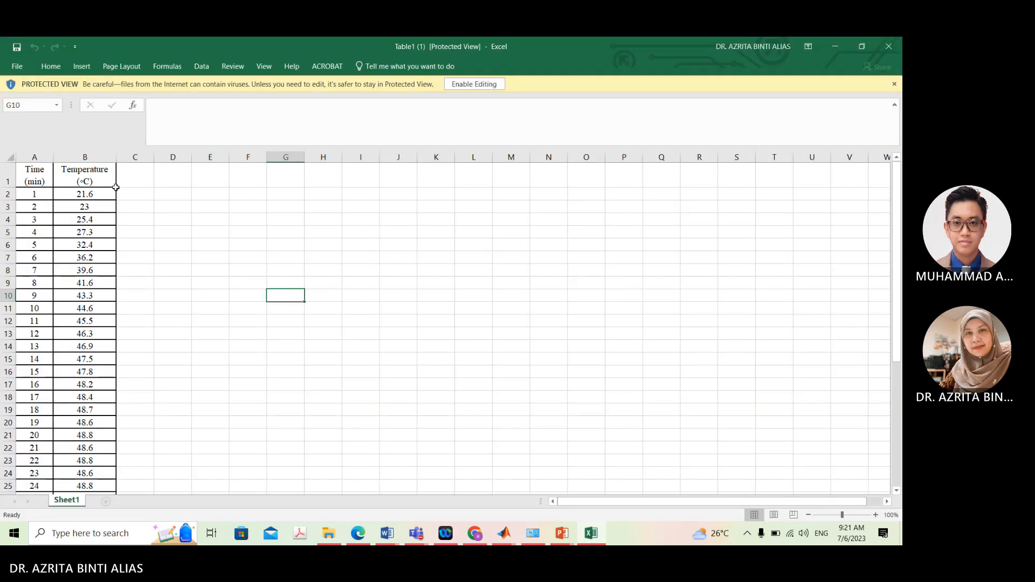
Enable editing of the Table1 workbook and copy the temperature values in cells B2 to B42
{"action": "left_click", "coordinate": [81, 194]}
{"action": "left_click", "coordinate": [491, 87]}
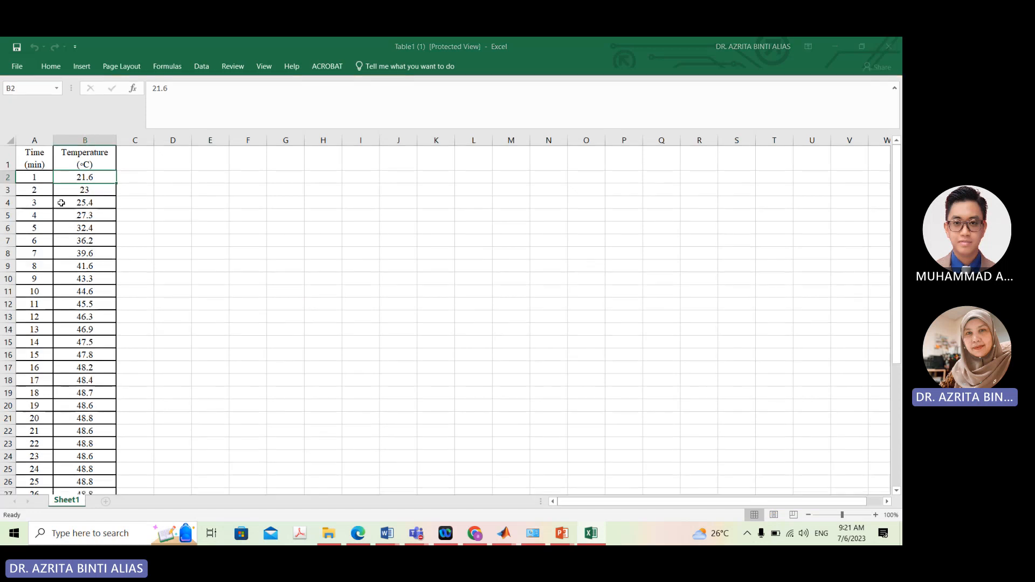
{"action": "left_click_drag", "start_coordinate": [85, 230], "coordinate": [78, 323]}
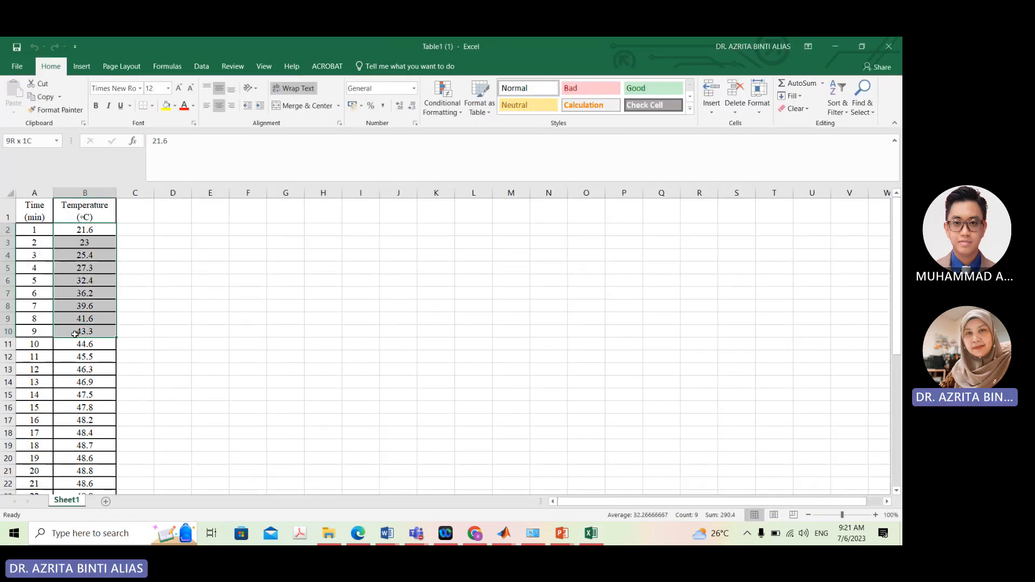
{"action": "left_click_drag", "start_coordinate": [85, 231], "coordinate": [95, 498]}
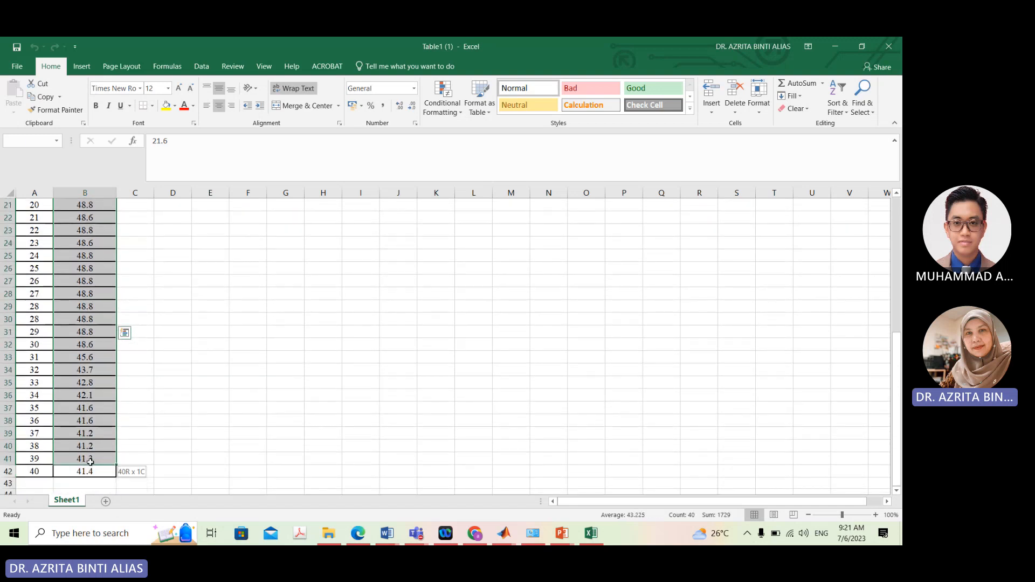
{"action": "left_click", "coordinate": [43, 96]}
{"action": "scroll", "coordinate": [269, 323], "scroll_direction": "up", "scroll_amount": 7}
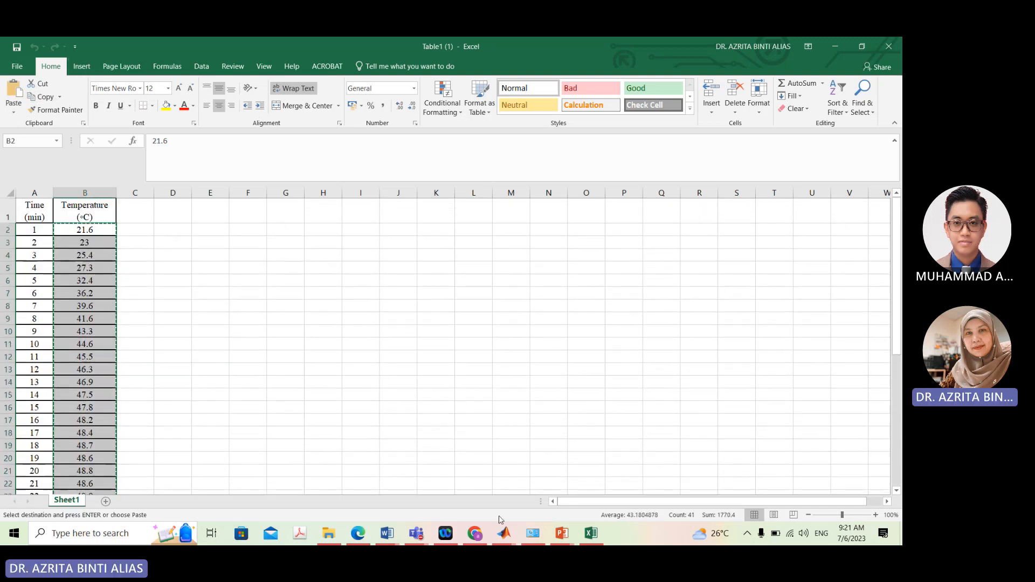
Switch to the main MATLAB window, define y on line 2 as a bracketed vector of the copied temperatures, and run the script
{"action": "mouse_move", "coordinate": [504, 536]}
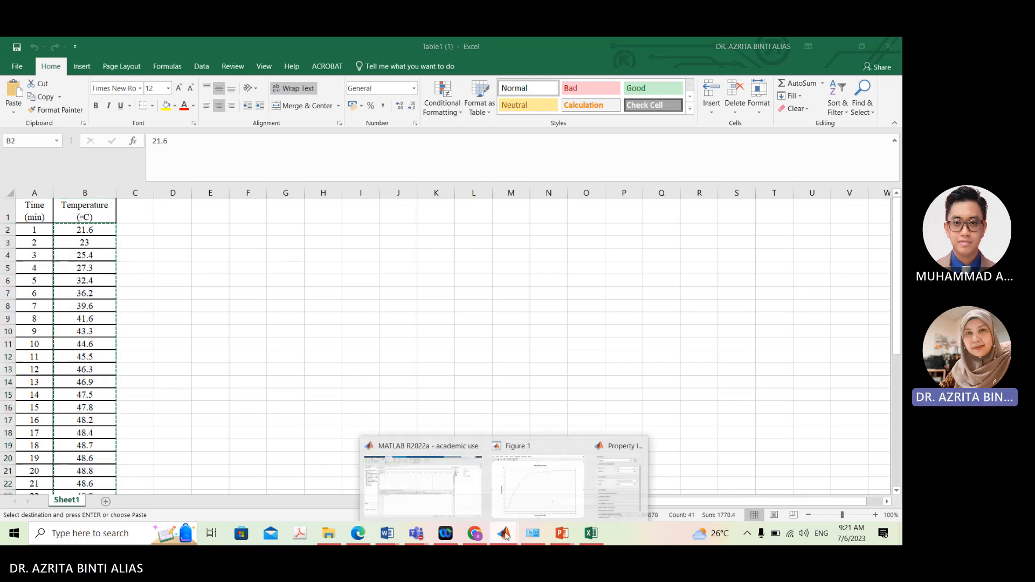
{"action": "left_click", "coordinate": [416, 493]}
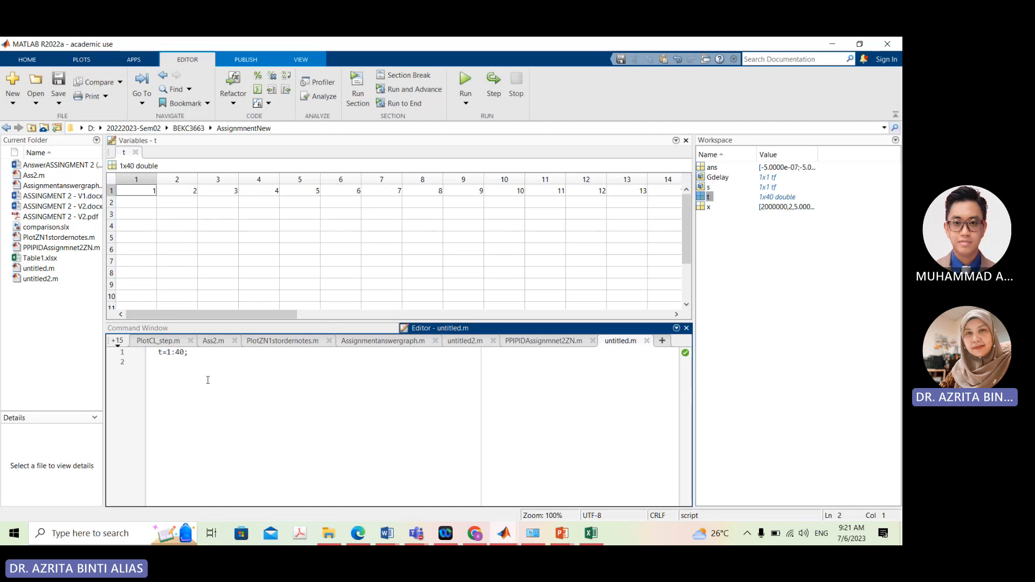
{"action": "type", "text": "y=["}
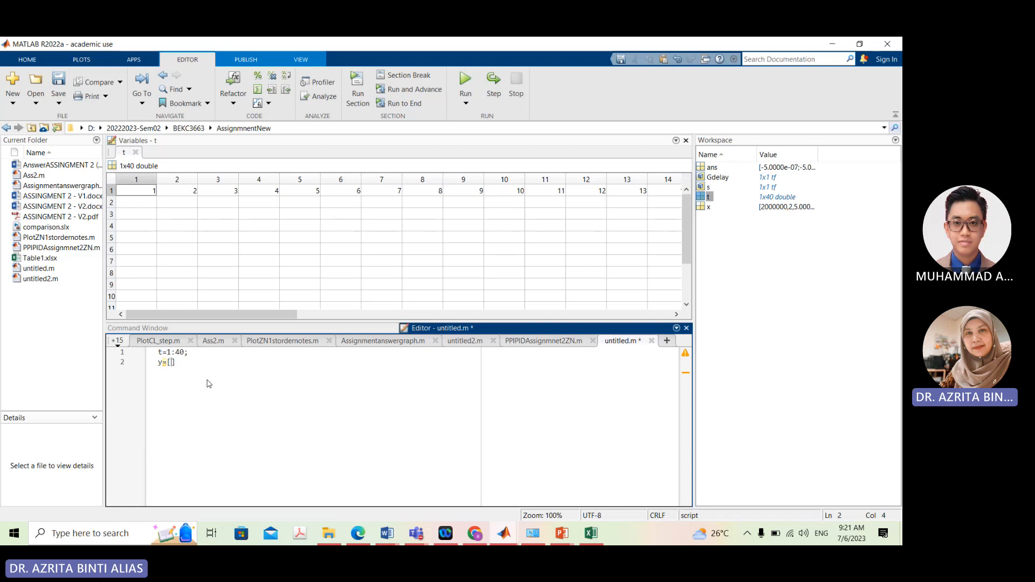
{"action": "right_click", "coordinate": [171, 363]}
{"action": "left_click", "coordinate": [195, 358]}
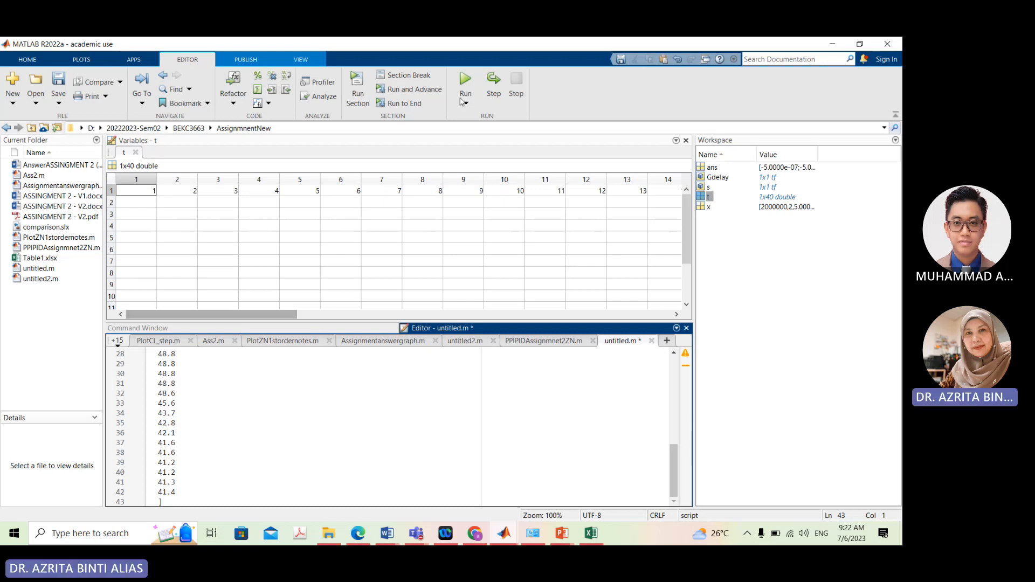
{"action": "left_click", "coordinate": [466, 81]}
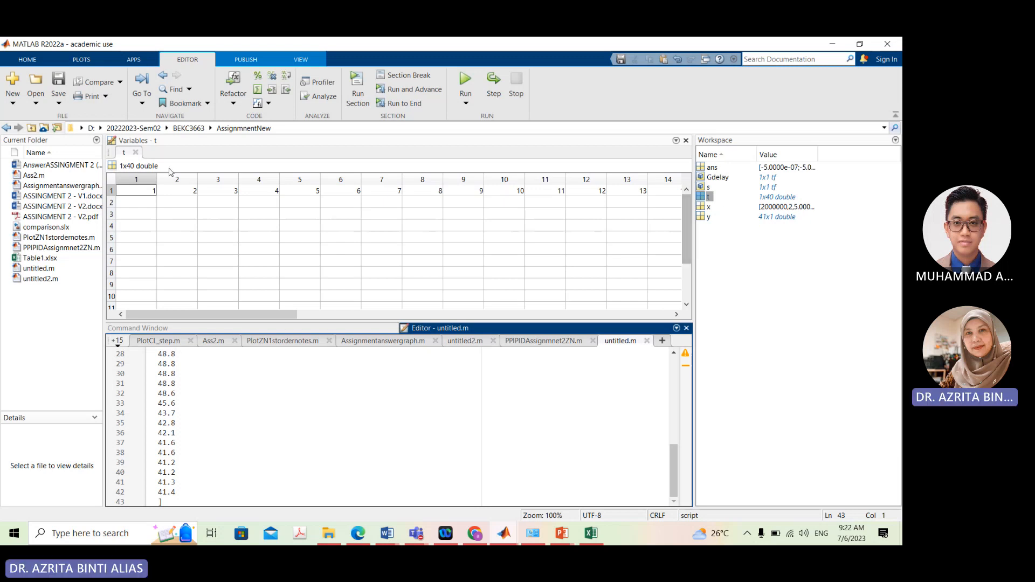
Remove all workspace variables by running clear all in the Command Window
{"action": "left_click", "coordinate": [168, 330]}
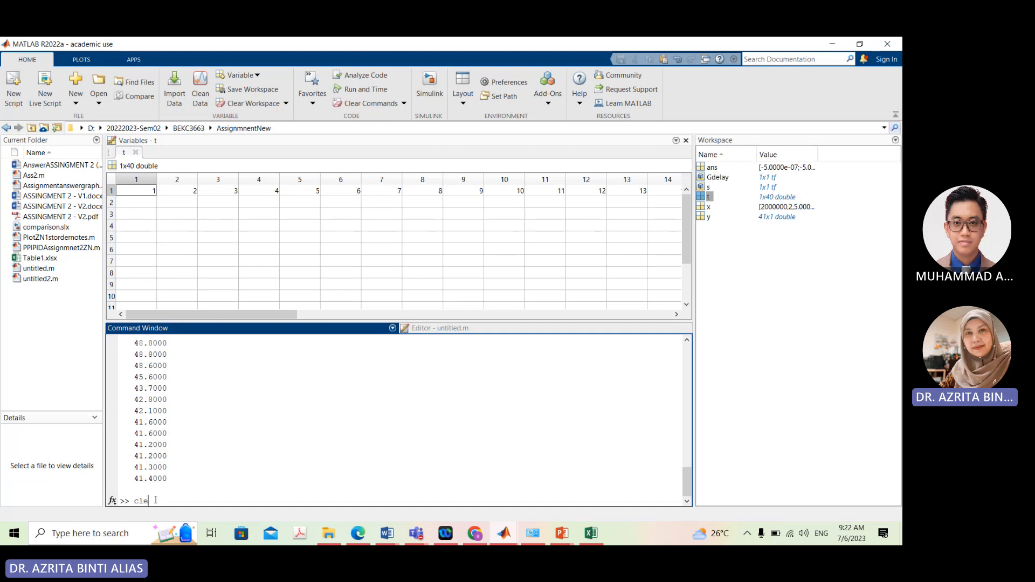
{"action": "type", "text": "clear "}
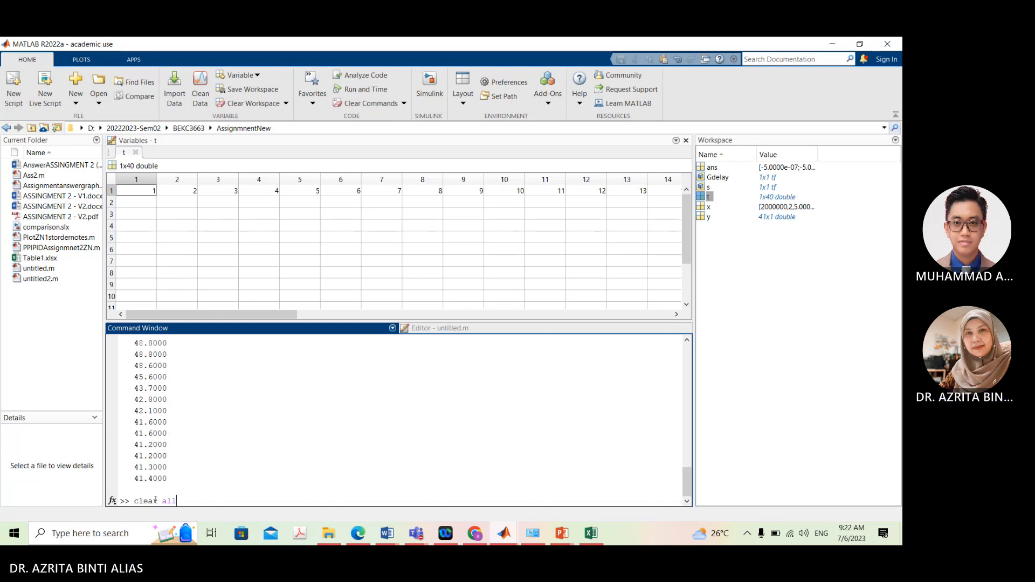
{"action": "type", "text": "all"}
{"action": "key", "text": "Return"}
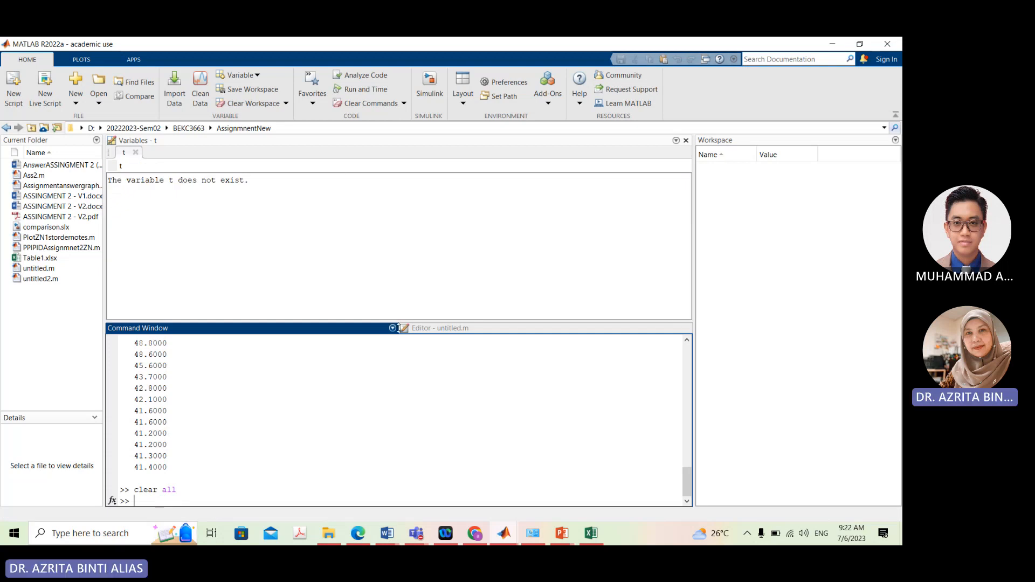
Run the untitled.m script and check its t and y definitions against the vector sizes in the workspace
{"action": "left_click", "coordinate": [452, 330]}
{"action": "left_click", "coordinate": [465, 82]}
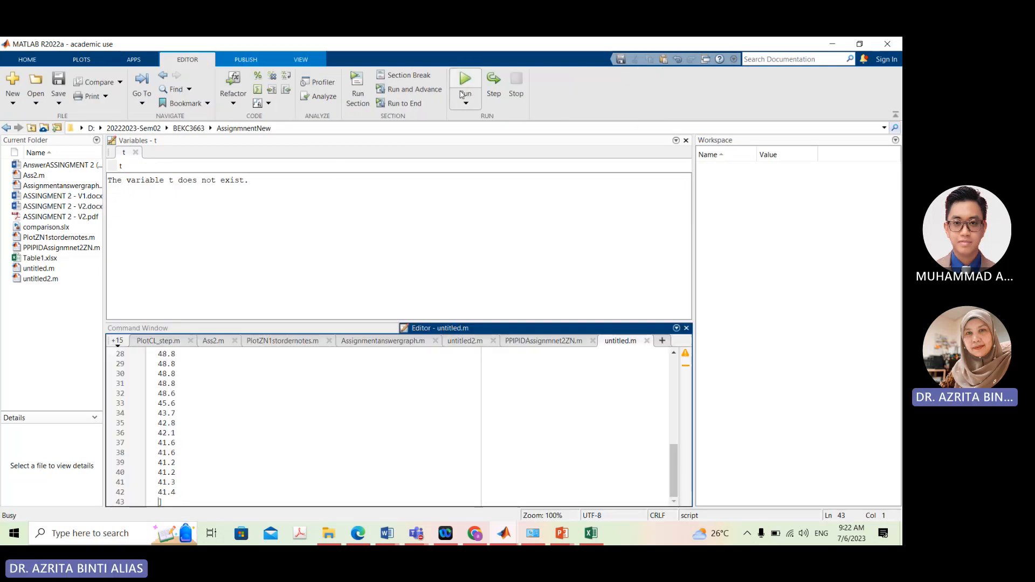
{"action": "left_click", "coordinate": [690, 222]}
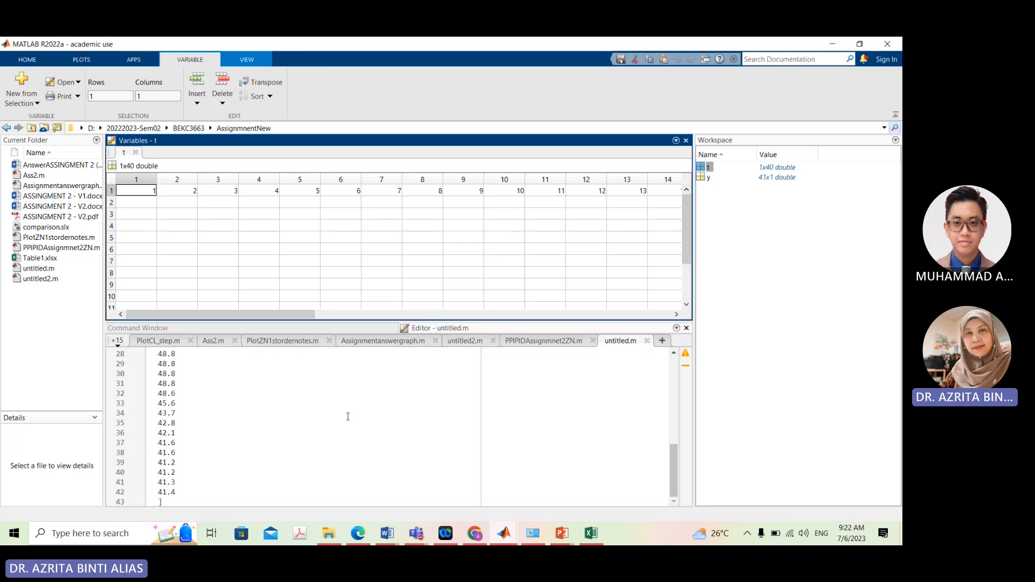
{"action": "scroll", "coordinate": [245, 438], "scroll_direction": "up", "scroll_amount": 9}
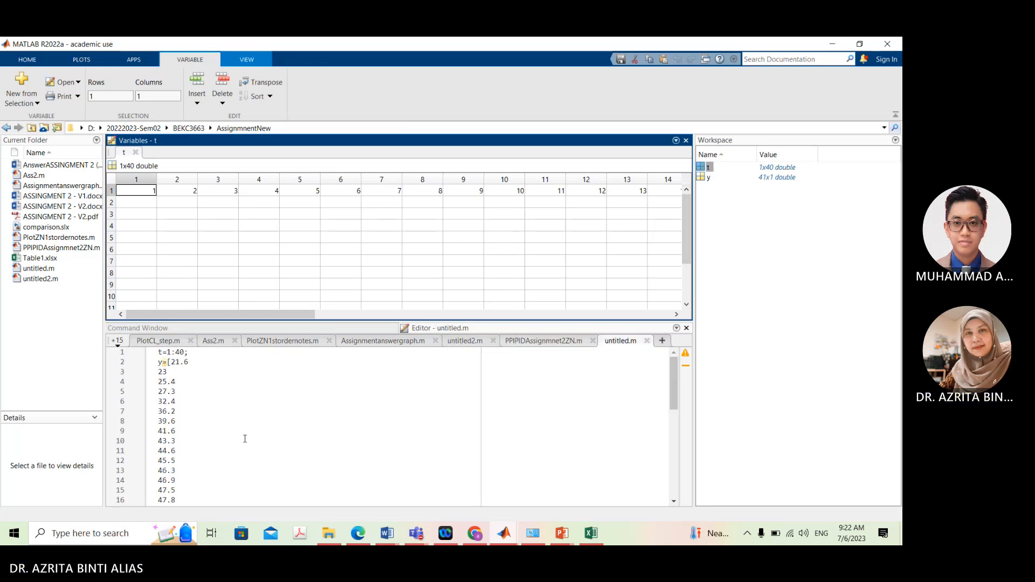
{"action": "scroll", "coordinate": [262, 444], "scroll_direction": "down", "scroll_amount": 5}
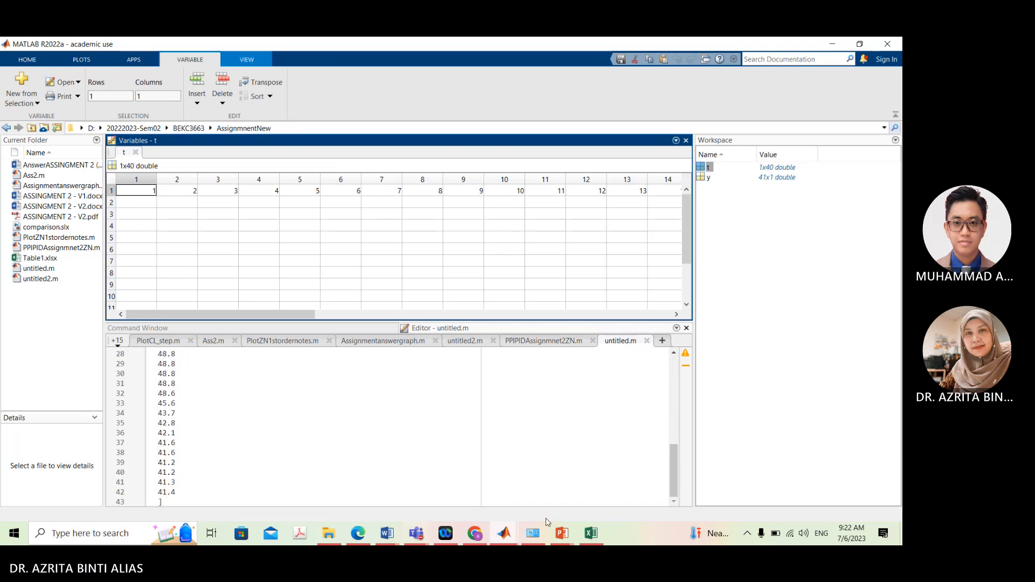
Switch to the Table1 workbook in Excel and copy the temperature values in cells B2 to B42 again
{"action": "key", "text": "alt+Tab"}
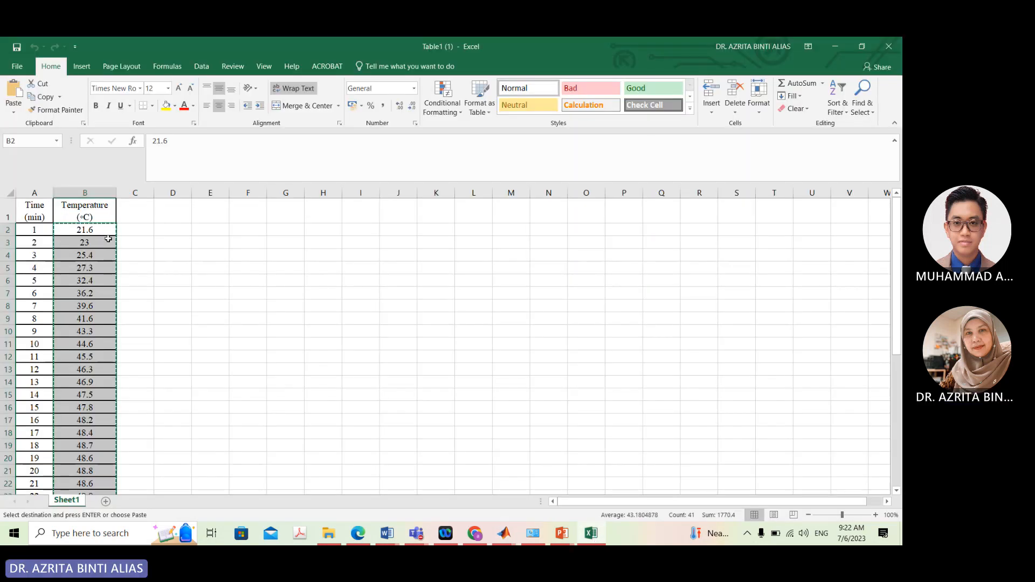
{"action": "scroll", "coordinate": [116, 357], "scroll_direction": "down", "scroll_amount": 9}
{"action": "scroll", "coordinate": [115, 345], "scroll_direction": "up", "scroll_amount": 9}
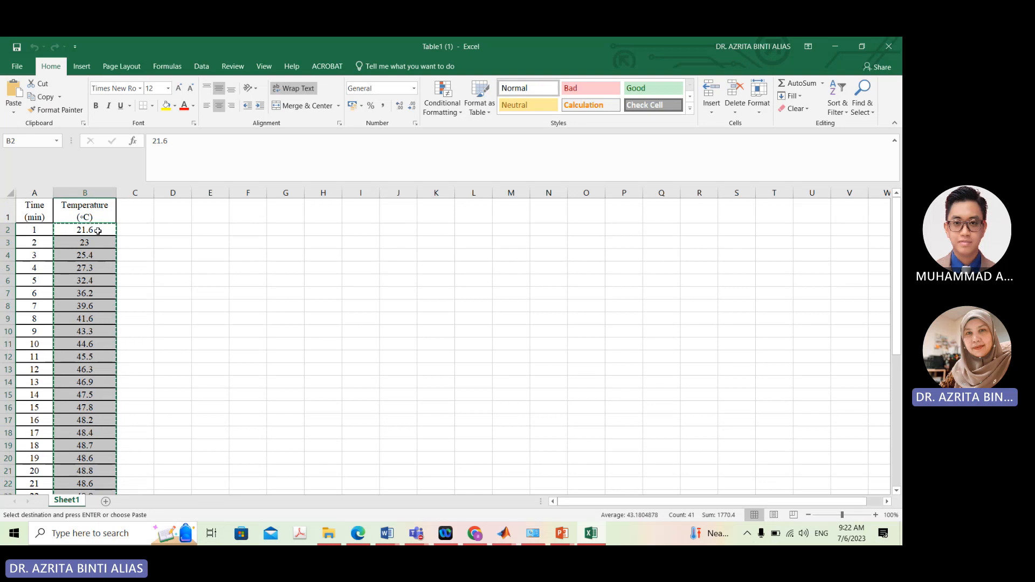
{"action": "left_click_drag", "start_coordinate": [99, 229], "coordinate": [95, 472]}
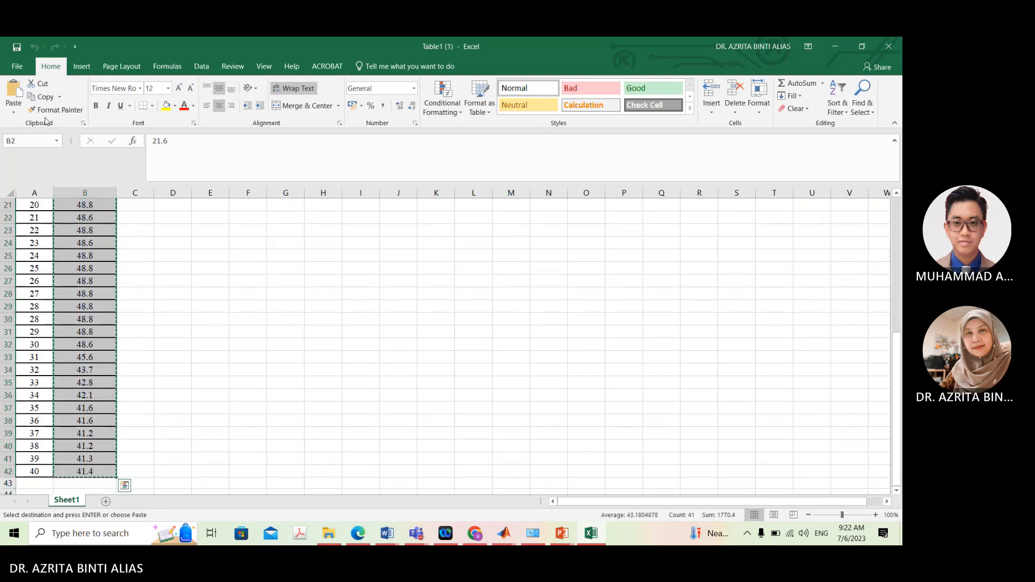
{"action": "scroll", "coordinate": [261, 432], "scroll_direction": "up", "scroll_amount": 7}
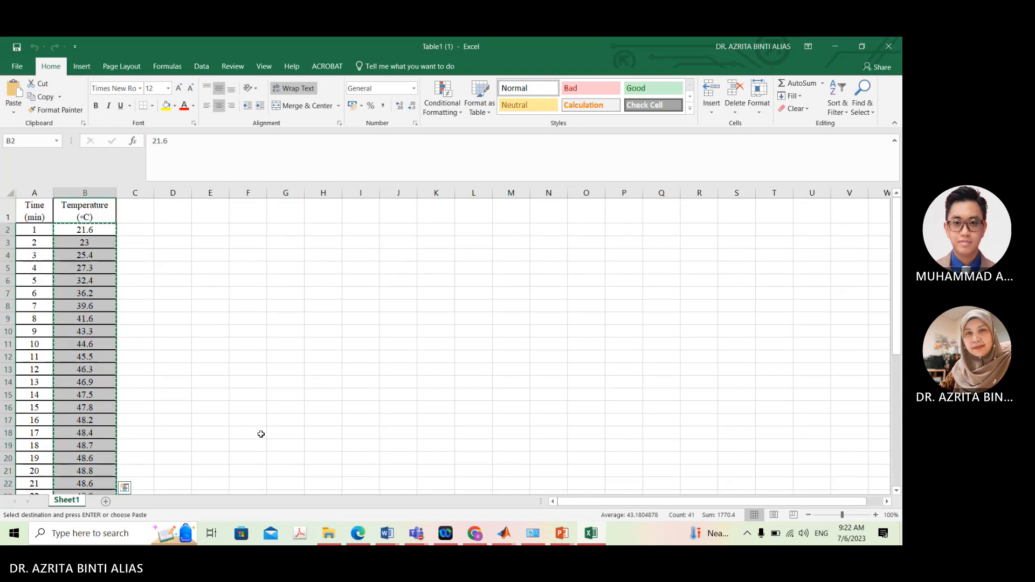
Switch to MATLAB, replace the contents of vector y with the copied temperatures, close the bracket right after 41.4, and run the script
{"action": "left_click", "coordinate": [505, 537]}
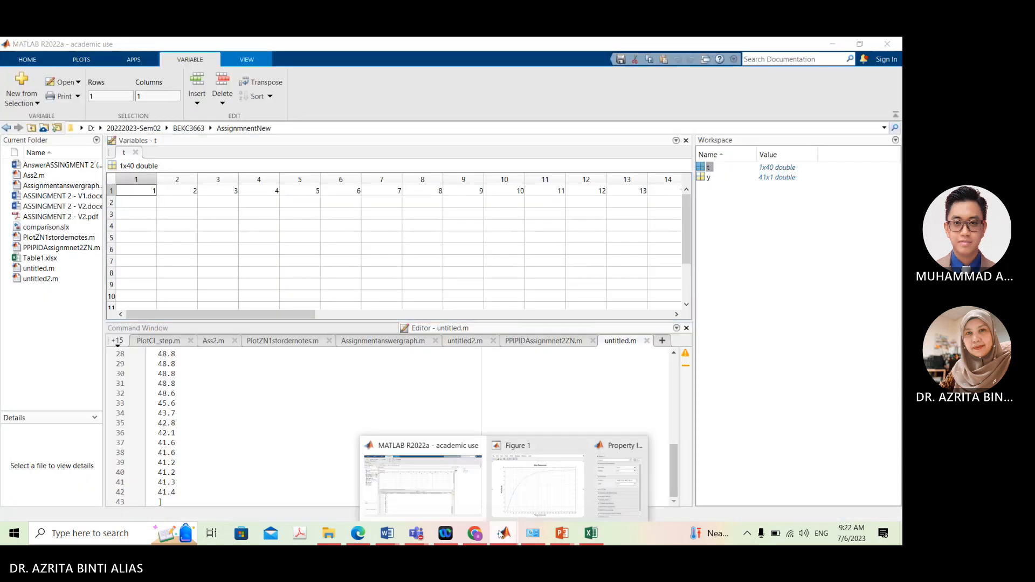
{"action": "left_click", "coordinate": [240, 446]}
{"action": "scroll", "coordinate": [241, 450], "scroll_direction": "up", "scroll_amount": 9}
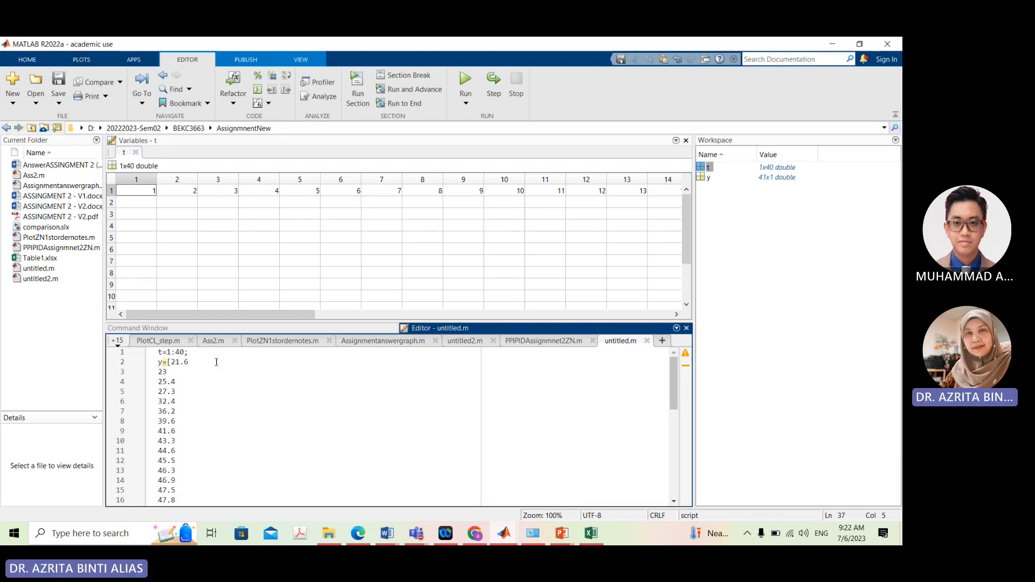
{"action": "left_click_drag", "start_coordinate": [176, 362], "coordinate": [188, 515]}
{"action": "key", "text": "BackSpace"}
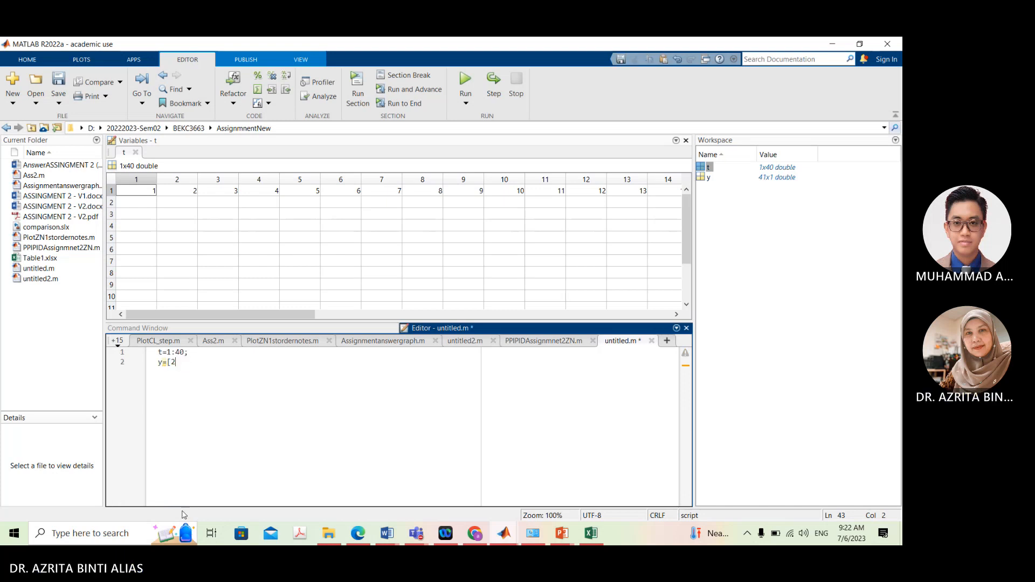
{"action": "right_click", "coordinate": [172, 363]}
{"action": "left_click", "coordinate": [216, 363]}
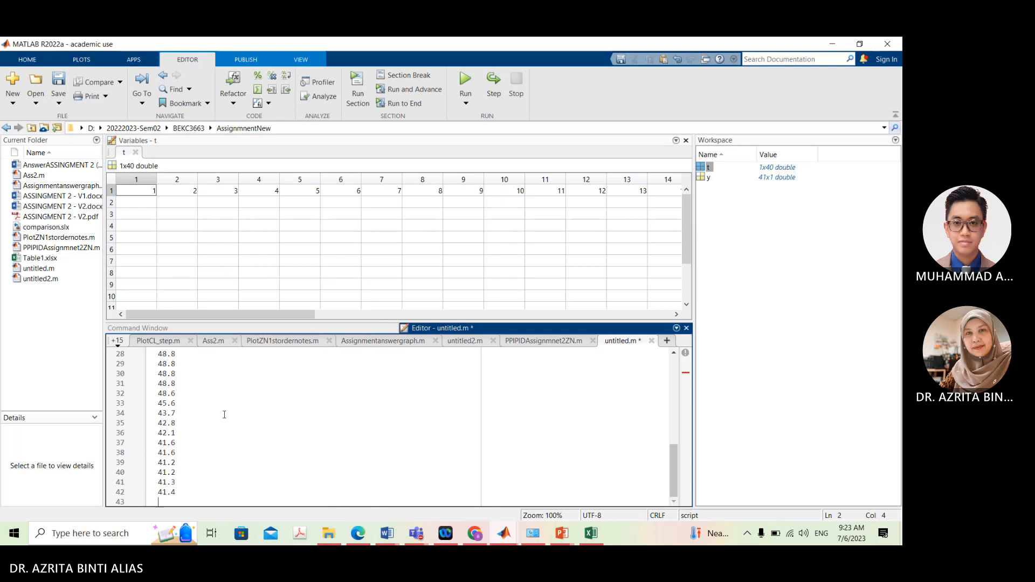
{"action": "key", "text": "BackSpace"}
{"action": "type", "text": "]"}
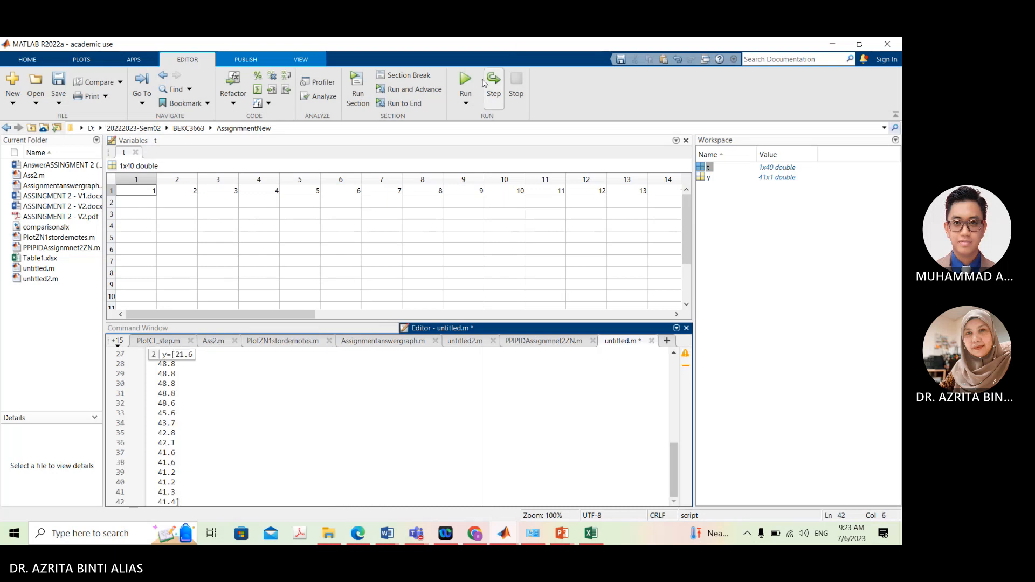
{"action": "left_click", "coordinate": [466, 80]}
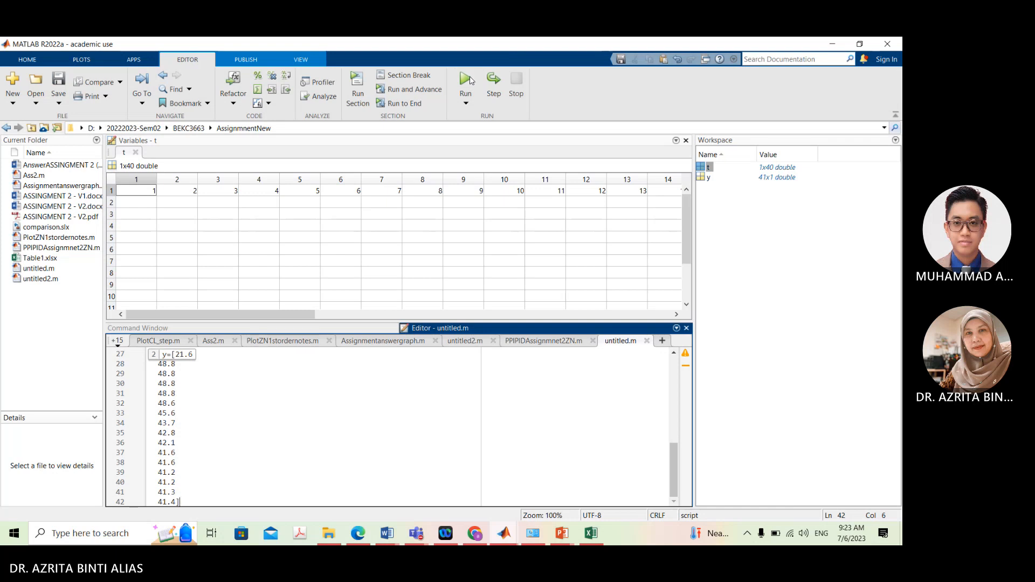
{"action": "left_click", "coordinate": [305, 404]}
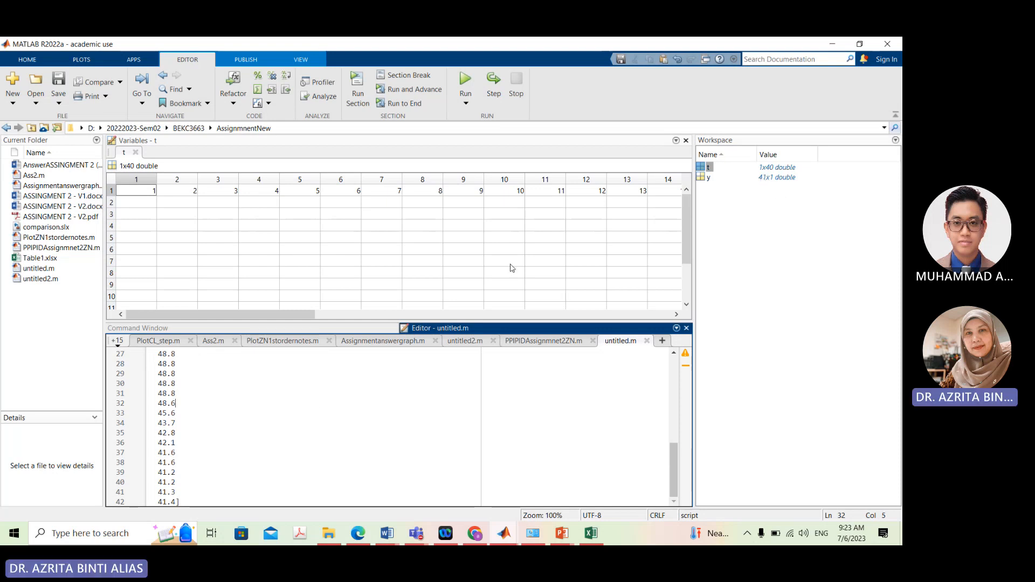
Switch to the Table1 workbook in Excel and check the time and temperature rows, reselecting cells B2 to B42
{"action": "left_click", "coordinate": [591, 533]}
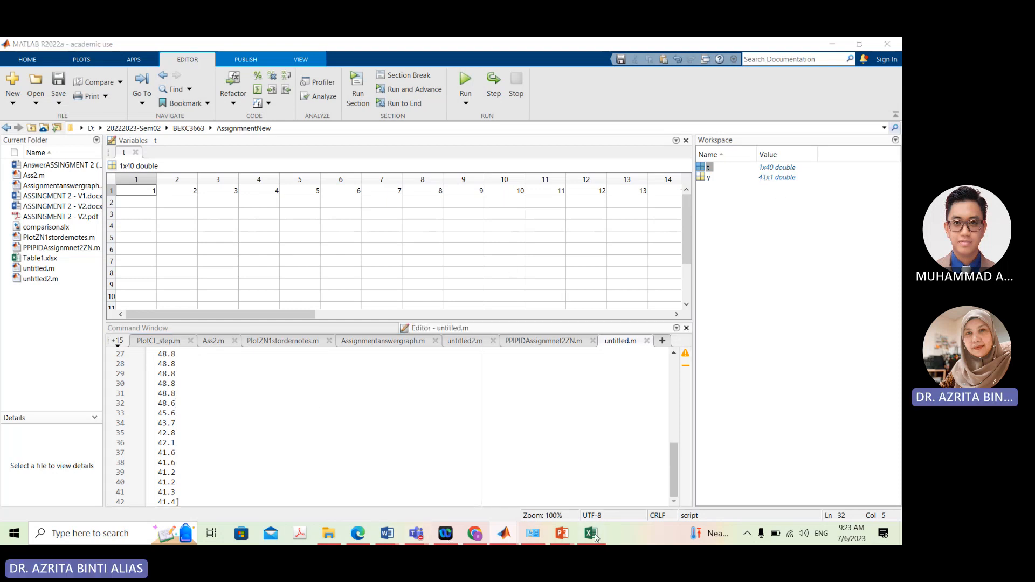
{"action": "left_click", "coordinate": [136, 280]}
{"action": "scroll", "coordinate": [135, 415], "scroll_direction": "down", "scroll_amount": 7}
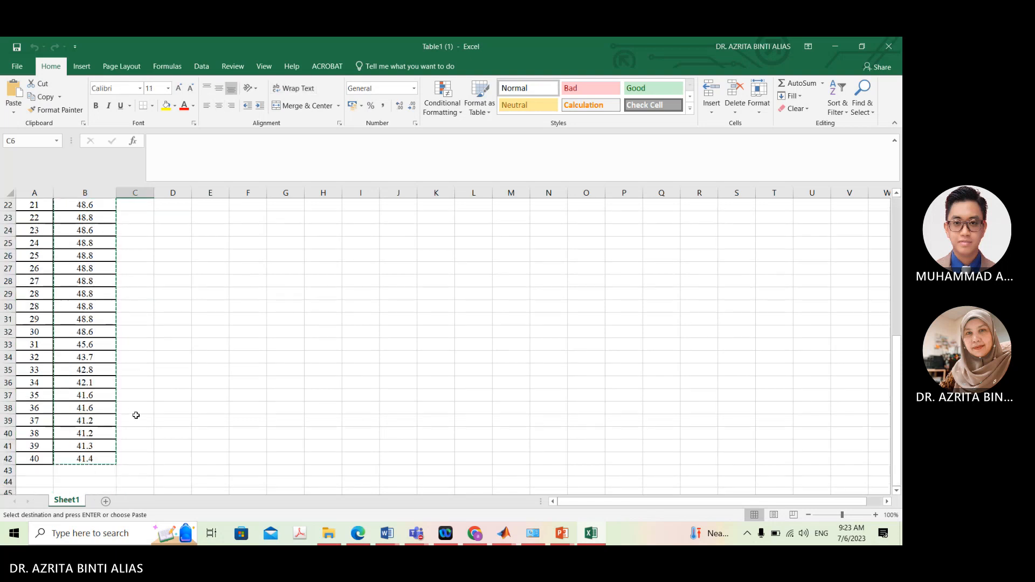
{"action": "scroll", "coordinate": [86, 335], "scroll_direction": "up", "scroll_amount": 7}
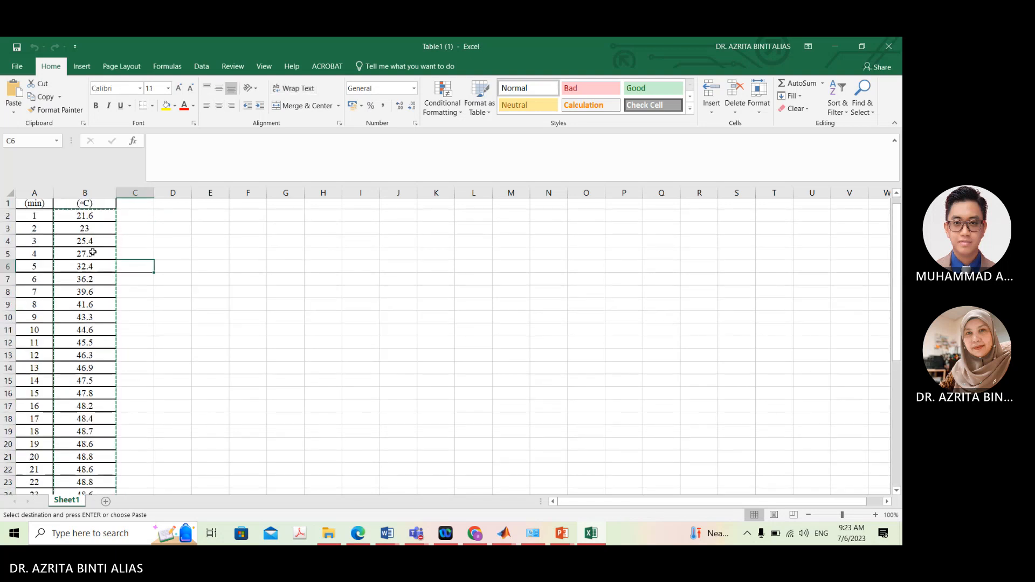
{"action": "left_click_drag", "start_coordinate": [85, 230], "coordinate": [91, 473]}
{"action": "scroll", "coordinate": [158, 453], "scroll_direction": "up", "scroll_amount": 7}
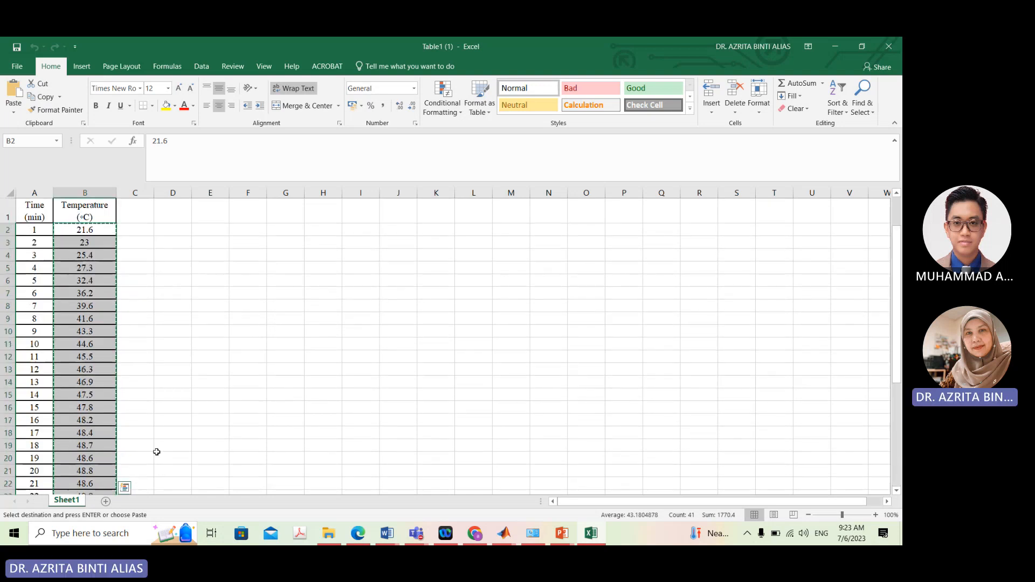
Fill the time column from cell A2 down to A42 with a consecutive series starting at 1, and select row 42
{"action": "left_click", "coordinate": [34, 230]}
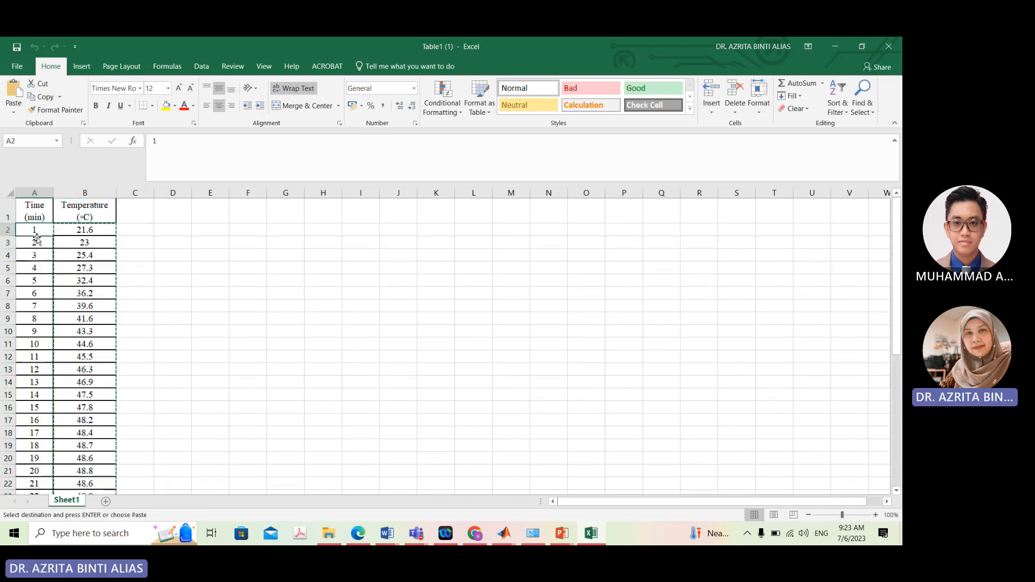
{"action": "left_click_drag", "start_coordinate": [39, 240], "coordinate": [47, 448]}
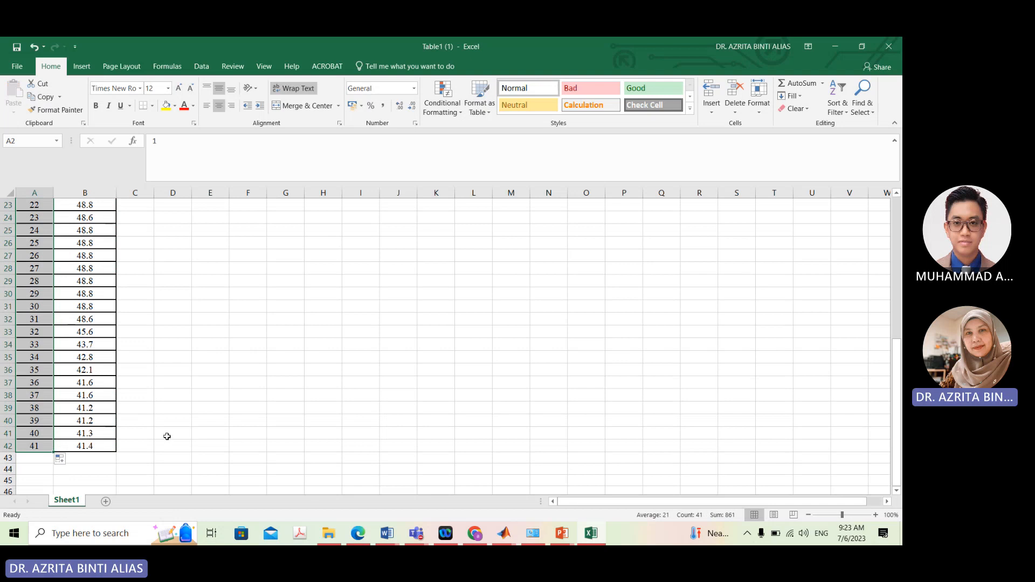
{"action": "left_click", "coordinate": [7, 446]}
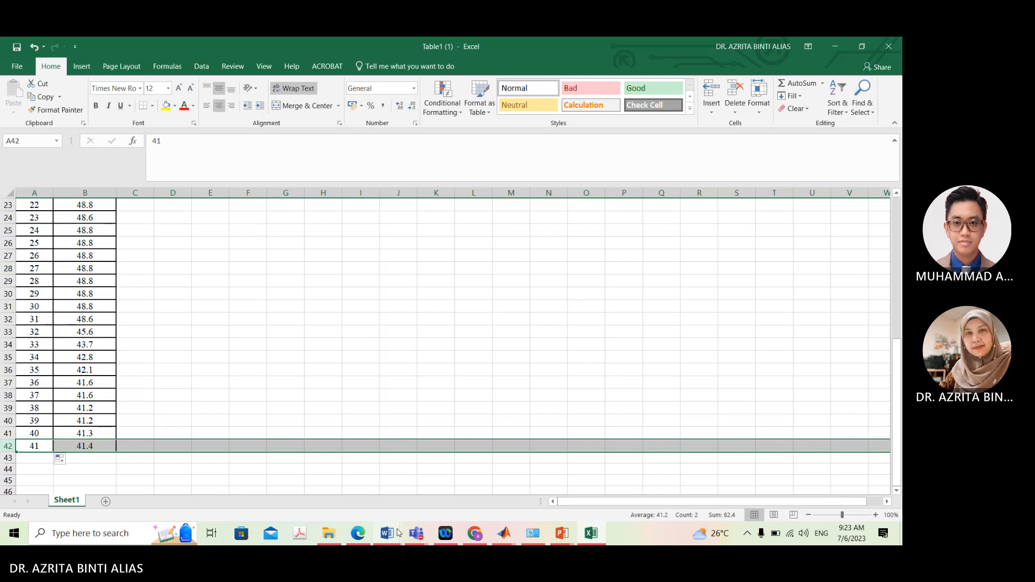
Switch to the ASSINGMENT 2 - V2 document in Word, check the table's time numbering, and select the second 28-minute row
{"action": "left_click", "coordinate": [591, 533]}
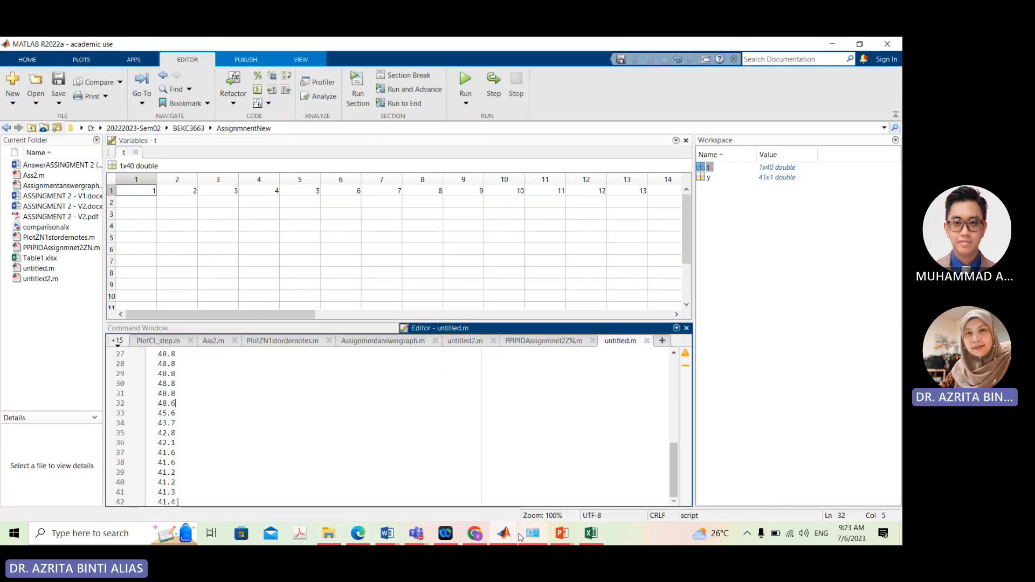
{"action": "mouse_move", "coordinate": [387, 534]}
{"action": "left_click", "coordinate": [356, 513]}
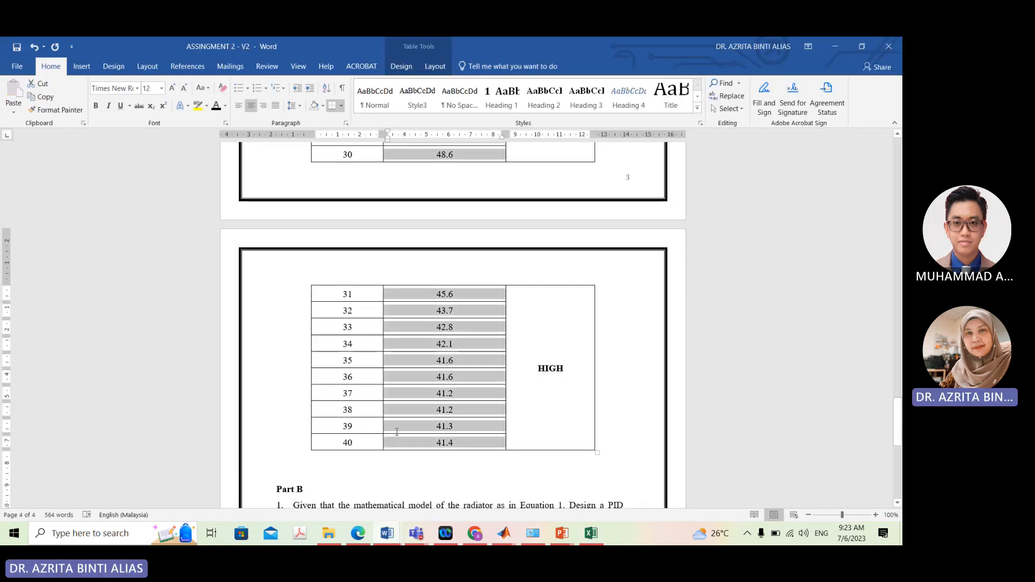
{"action": "scroll", "coordinate": [400, 435], "scroll_direction": "up", "scroll_amount": 3}
{"action": "scroll", "coordinate": [401, 436], "scroll_direction": "up", "scroll_amount": 2}
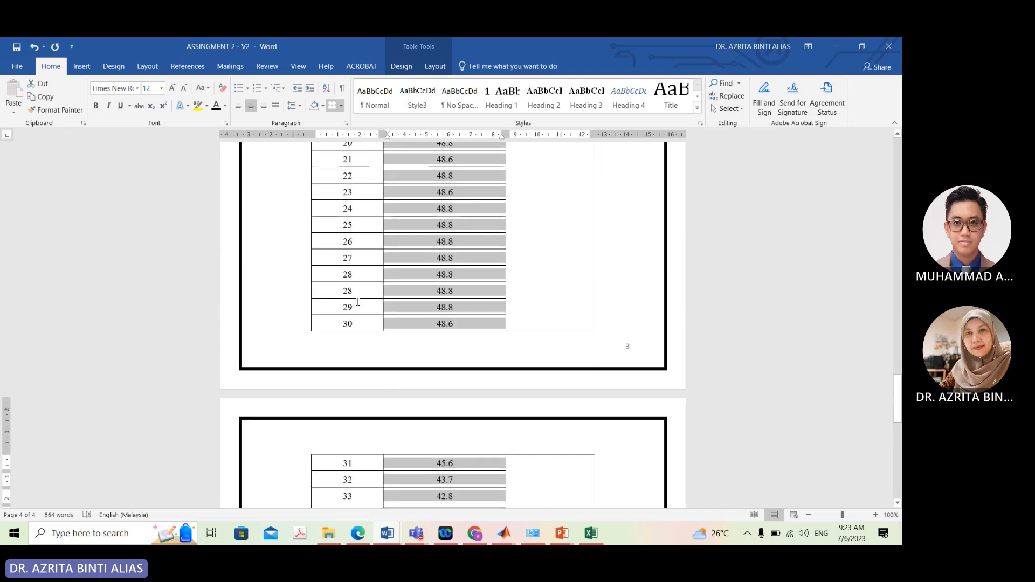
{"action": "left_click", "coordinate": [328, 289]}
{"action": "left_click_drag", "start_coordinate": [351, 288], "coordinate": [464, 286]}
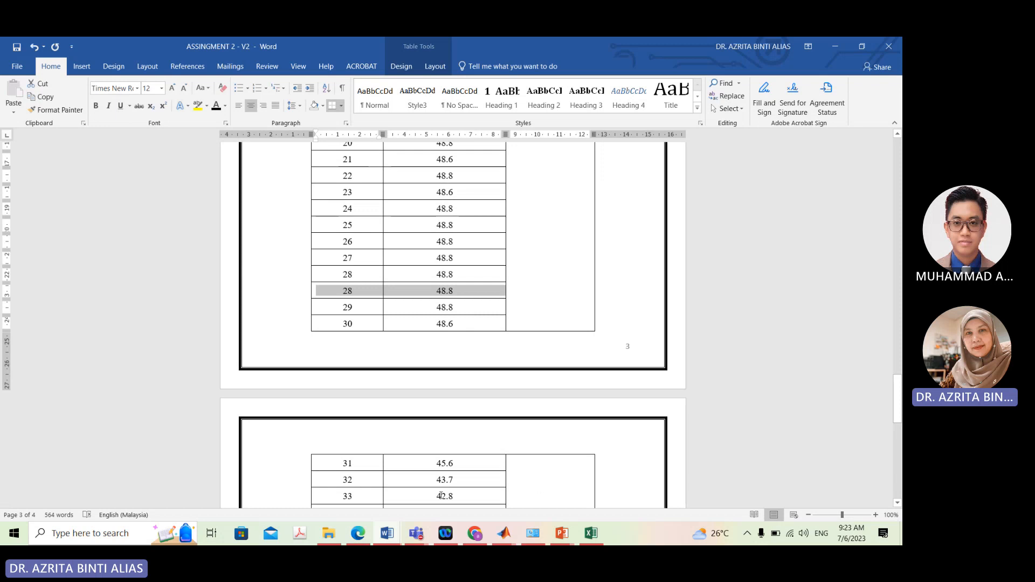
Switch back to the Table1 workbook in Excel and undo the fill of the time column
{"action": "left_click", "coordinate": [591, 533]}
{"action": "scroll", "coordinate": [35, 300], "scroll_direction": "up", "scroll_amount": 3}
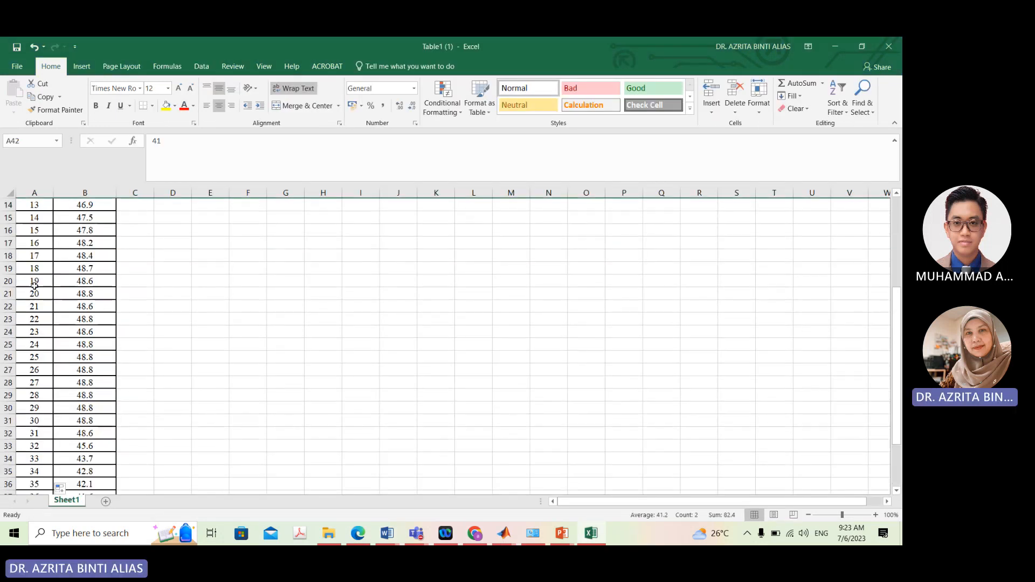
{"action": "left_click", "coordinate": [36, 47]}
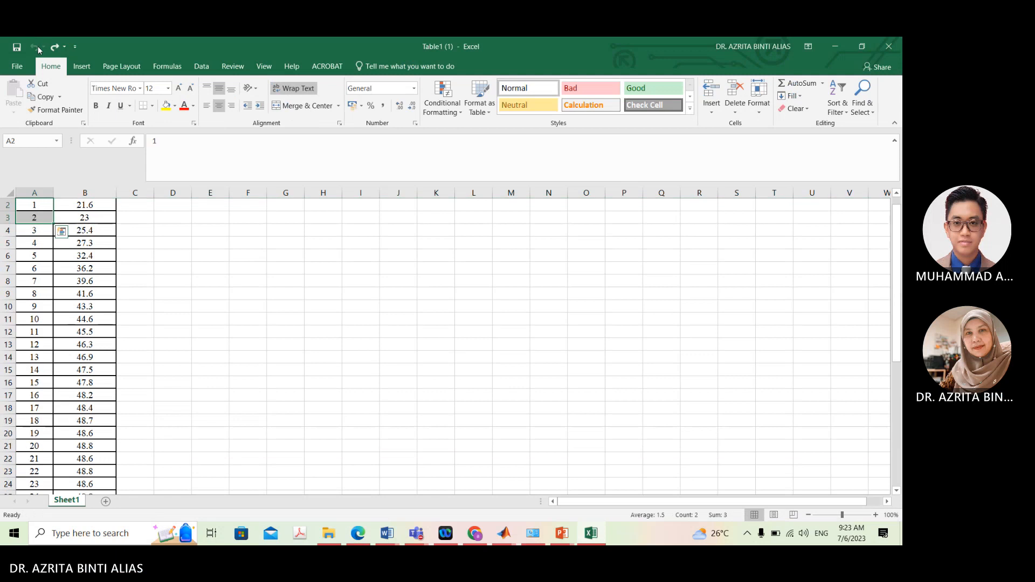
Delete worksheet row 30, which holds the second 28-minute entry
{"action": "scroll", "coordinate": [162, 322], "scroll_direction": "down", "scroll_amount": 1}
{"action": "scroll", "coordinate": [167, 340], "scroll_direction": "down", "scroll_amount": 2}
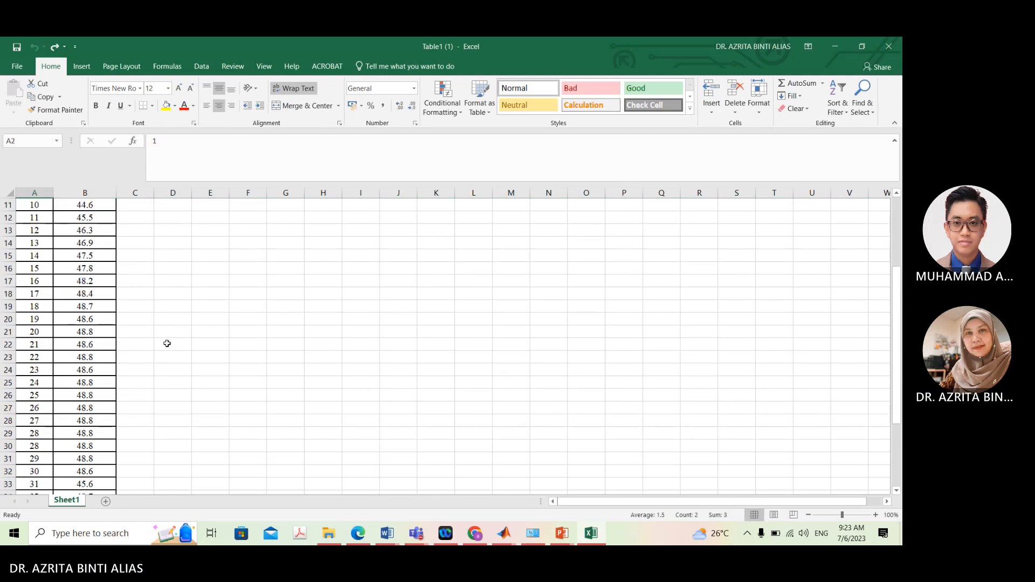
{"action": "scroll", "coordinate": [167, 345], "scroll_direction": "down", "scroll_amount": 7}
{"action": "scroll", "coordinate": [168, 350], "scroll_direction": "up", "scroll_amount": 9}
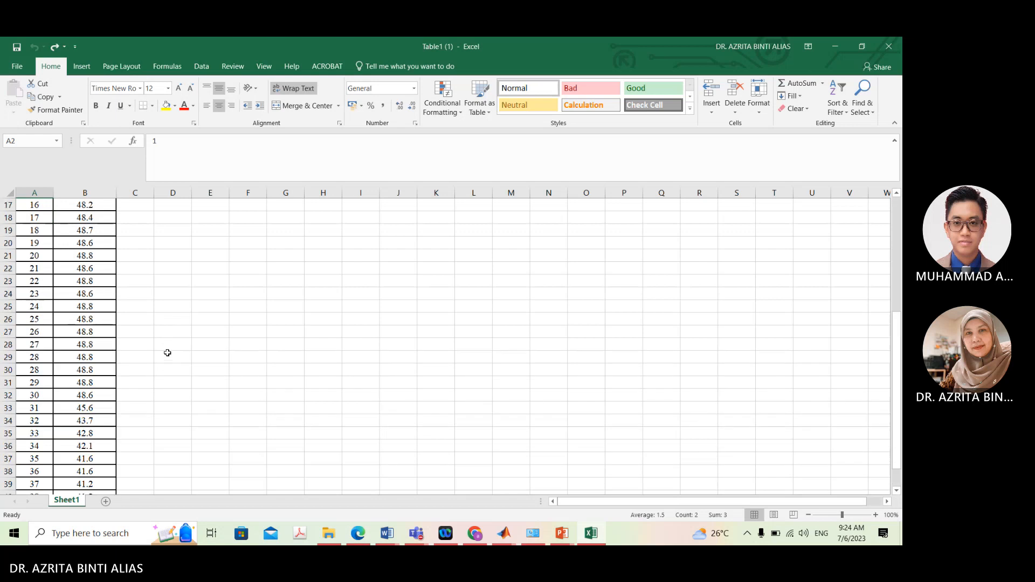
{"action": "scroll", "coordinate": [167, 353], "scroll_direction": "down", "scroll_amount": 3}
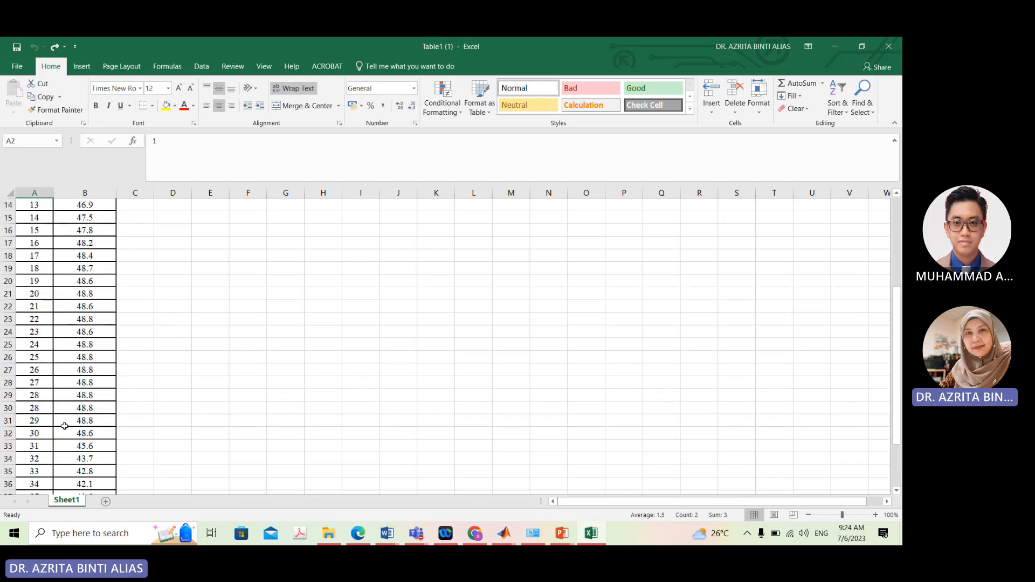
{"action": "left_click", "coordinate": [9, 409]}
{"action": "right_click", "coordinate": [9, 408]}
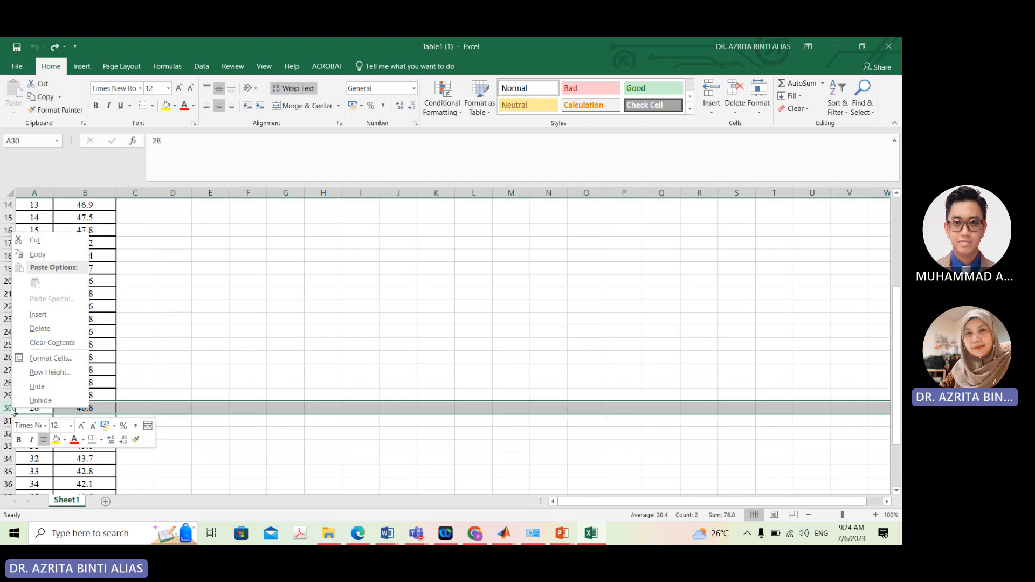
{"action": "left_click", "coordinate": [46, 328]}
{"action": "left_click", "coordinate": [232, 383]}
{"action": "scroll", "coordinate": [162, 380], "scroll_direction": "up", "scroll_amount": 5}
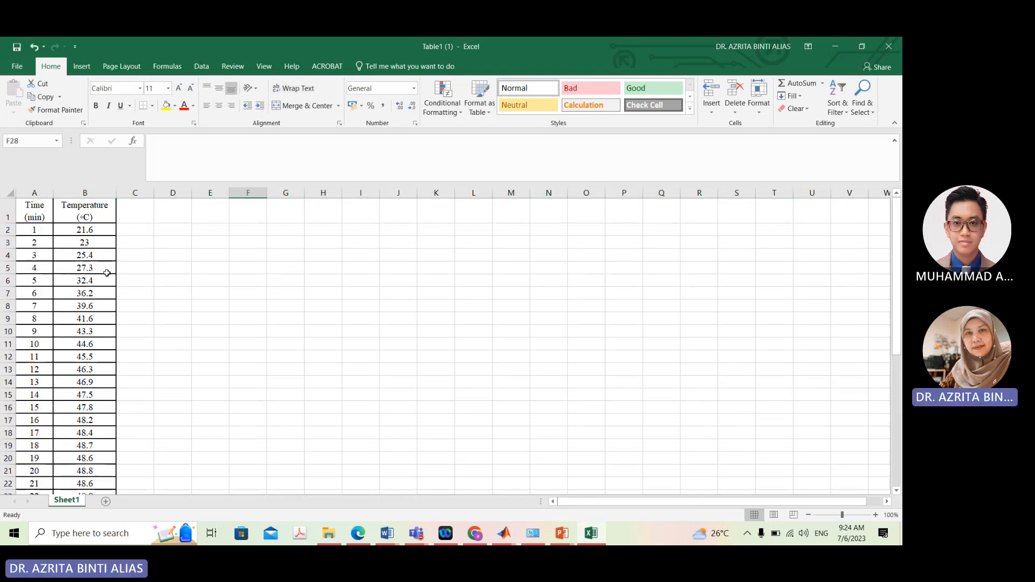
Copy the temperature values in cells B2 to B41
{"action": "left_click_drag", "start_coordinate": [96, 230], "coordinate": [98, 467]}
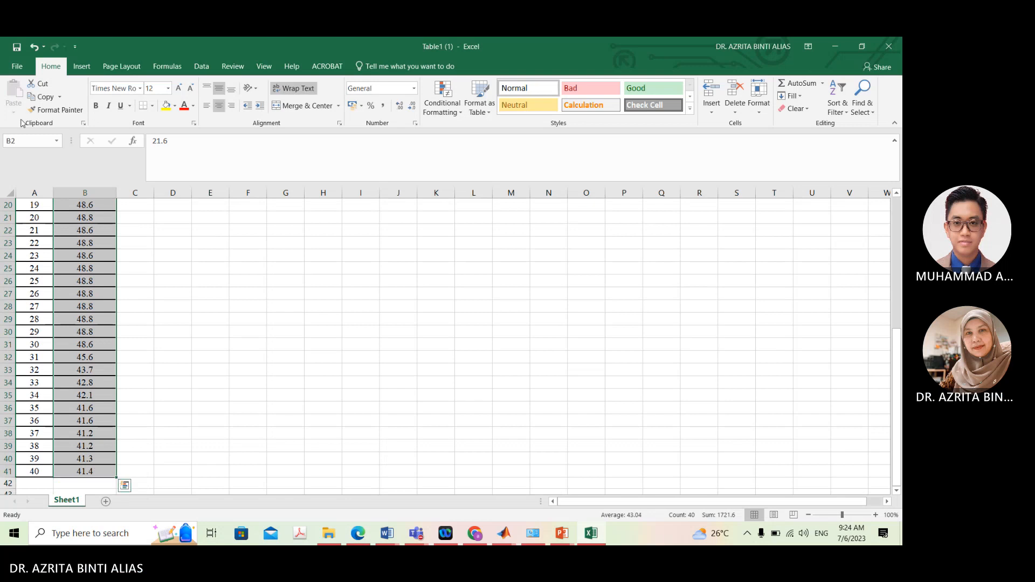
{"action": "left_click", "coordinate": [42, 97]}
{"action": "scroll", "coordinate": [305, 171], "scroll_direction": "up", "scroll_amount": 7}
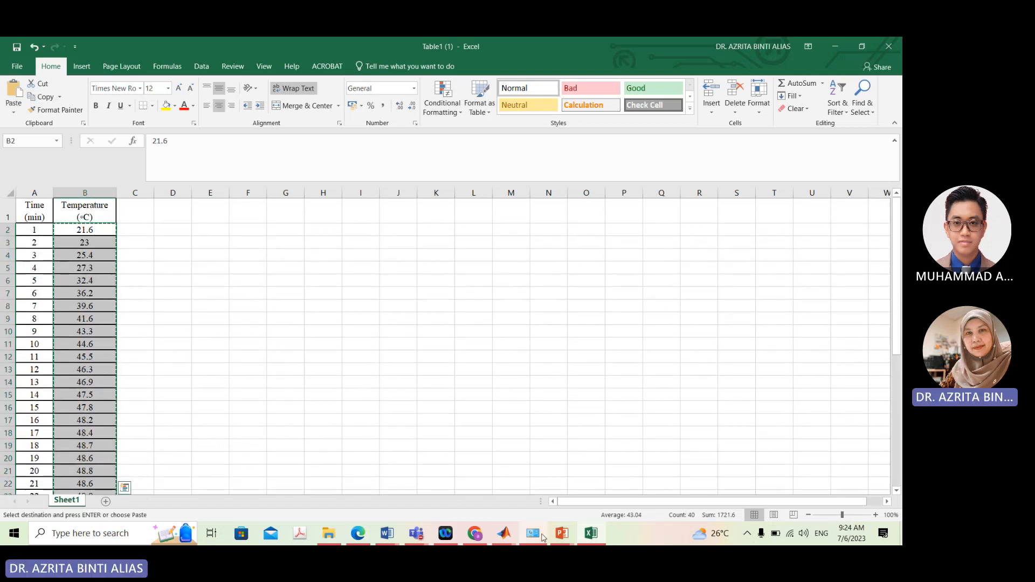
Switch to MATLAB, replace the values inside the brackets of y in untitled.m with the copied temperatures, and run the script
{"action": "left_click", "coordinate": [518, 537]}
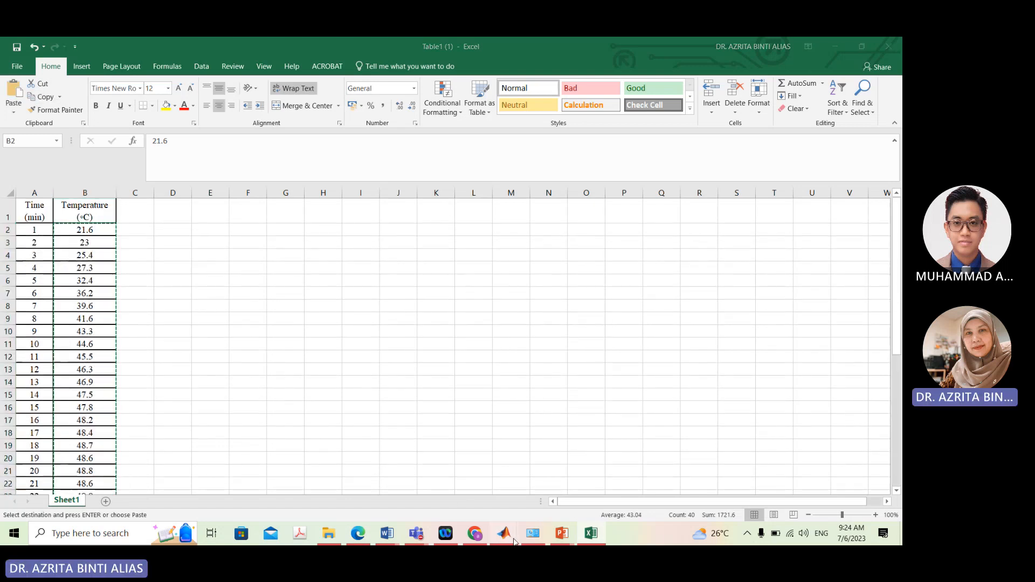
{"action": "left_click", "coordinate": [423, 483]}
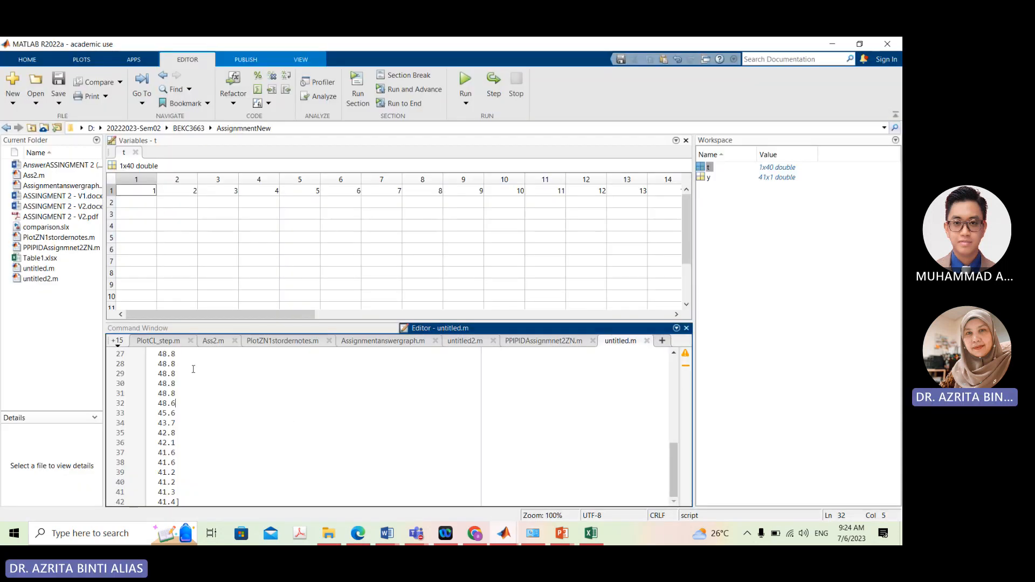
{"action": "scroll", "coordinate": [174, 405], "scroll_direction": "up", "scroll_amount": 5}
{"action": "left_click_drag", "start_coordinate": [169, 362], "coordinate": [174, 505]}
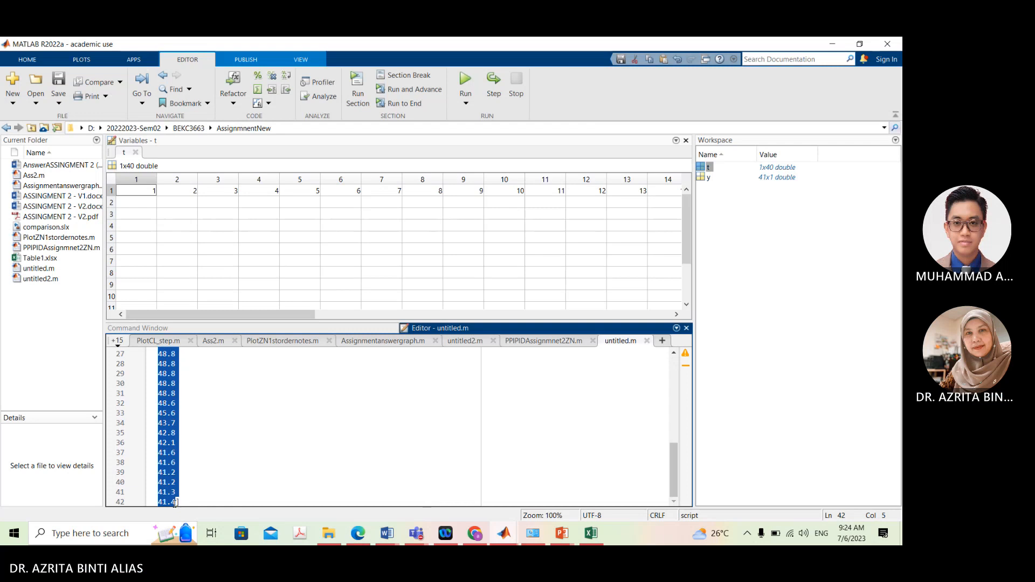
{"action": "key", "text": "BackSpace"}
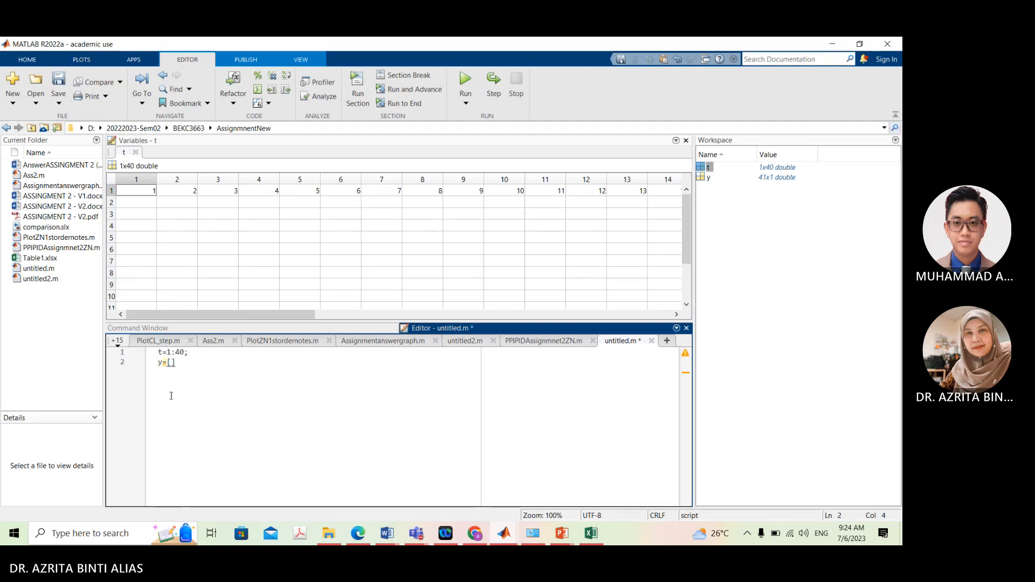
{"action": "right_click", "coordinate": [172, 396]}
{"action": "left_click", "coordinate": [194, 359]}
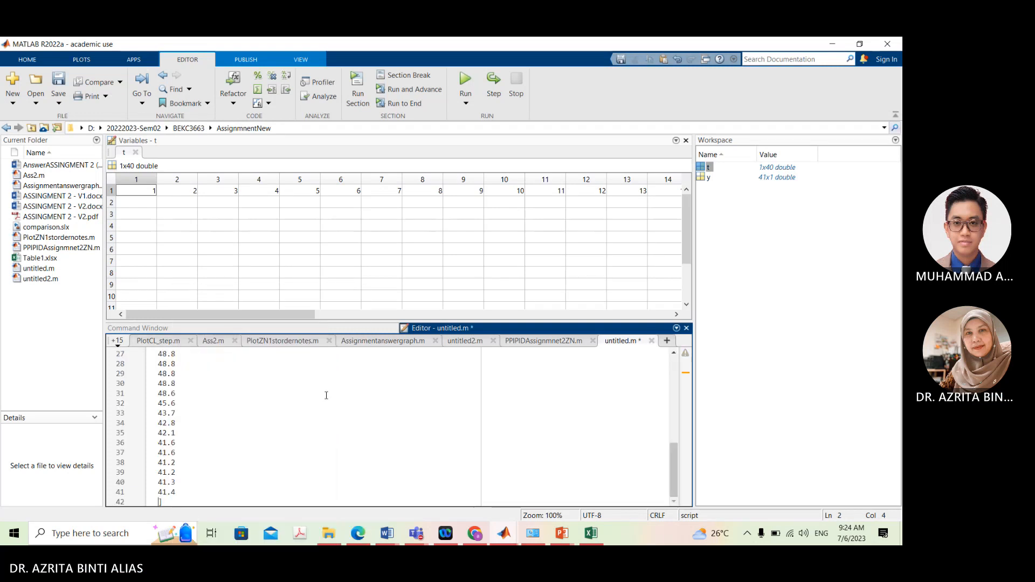
{"action": "left_click", "coordinate": [462, 84]}
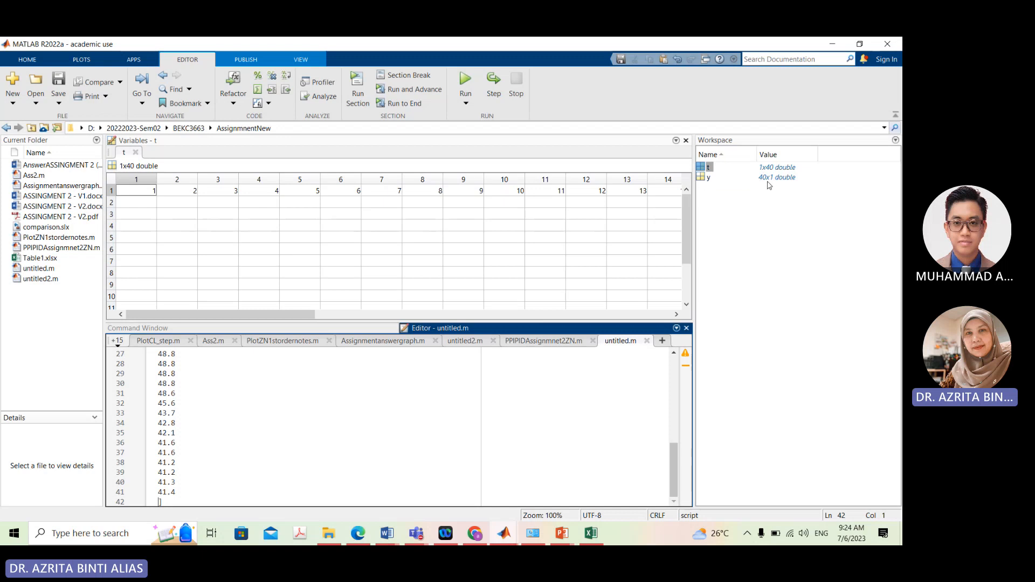
Open variable y from the workspace and check its orientation against the temperature values in the script
{"action": "left_click", "coordinate": [705, 179]}
{"action": "double_click", "coordinate": [706, 178]}
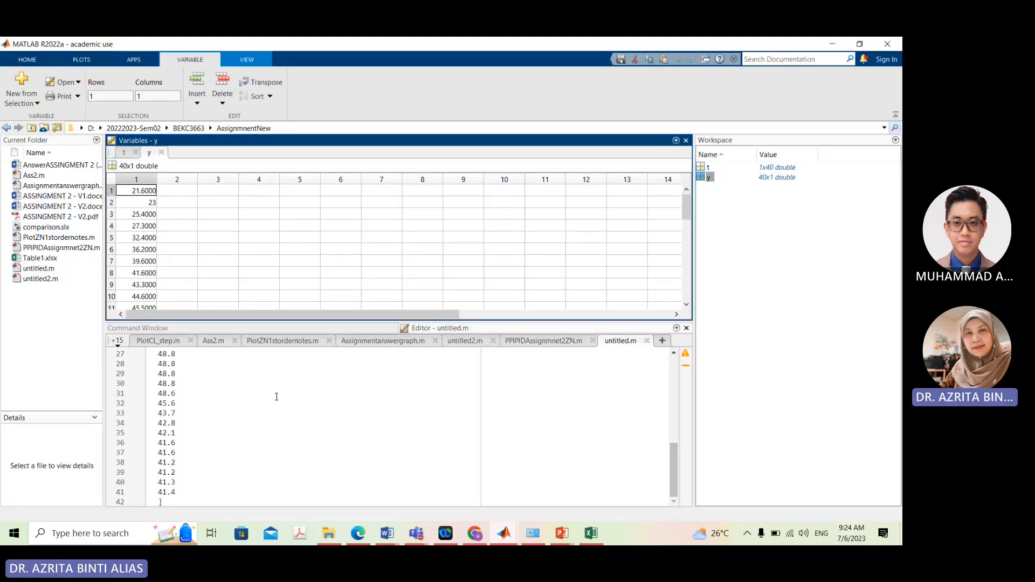
{"action": "scroll", "coordinate": [215, 391], "scroll_direction": "up", "scroll_amount": 9}
{"action": "scroll", "coordinate": [197, 393], "scroll_direction": "down", "scroll_amount": 9}
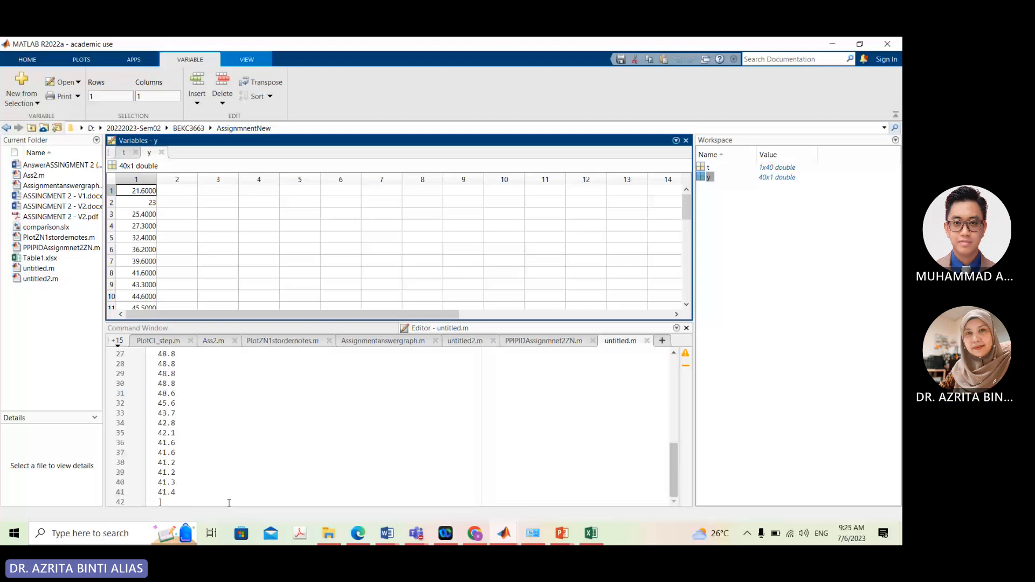
Transpose y by adding ' after its closing bracket in untitled.m, and run the script again
{"action": "type", "text": "'"}
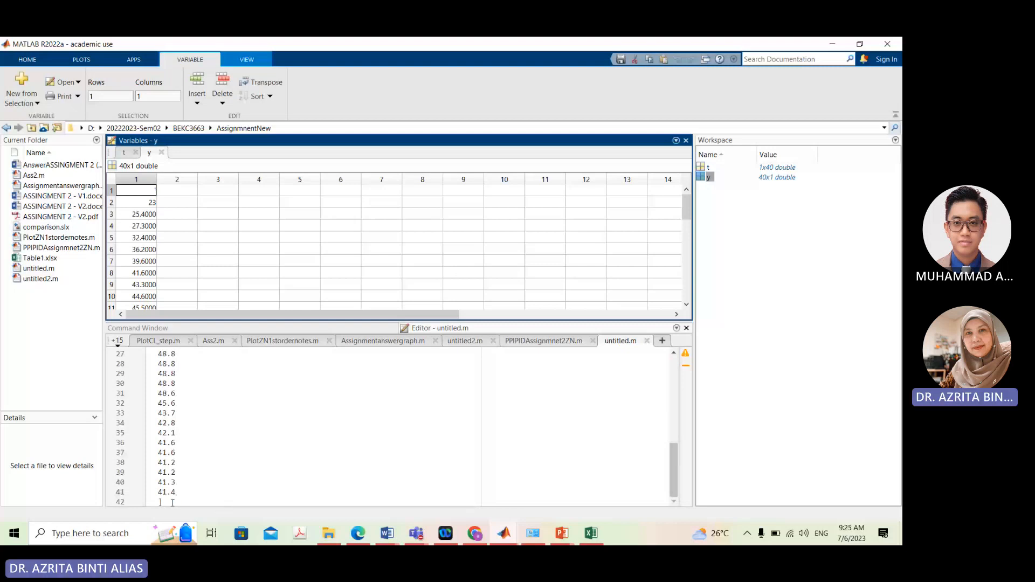
{"action": "left_click", "coordinate": [173, 502]}
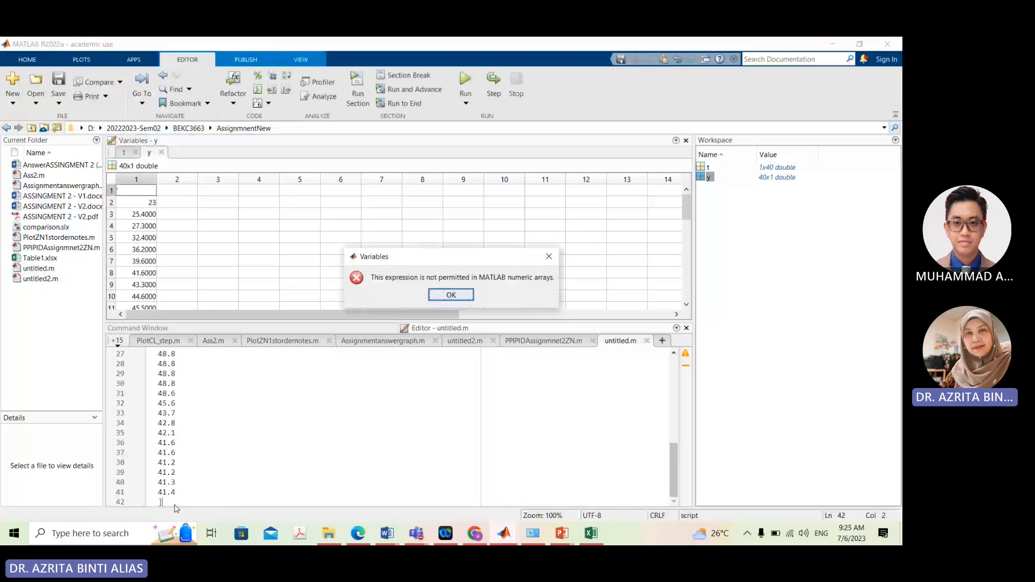
{"action": "left_click", "coordinate": [451, 295]}
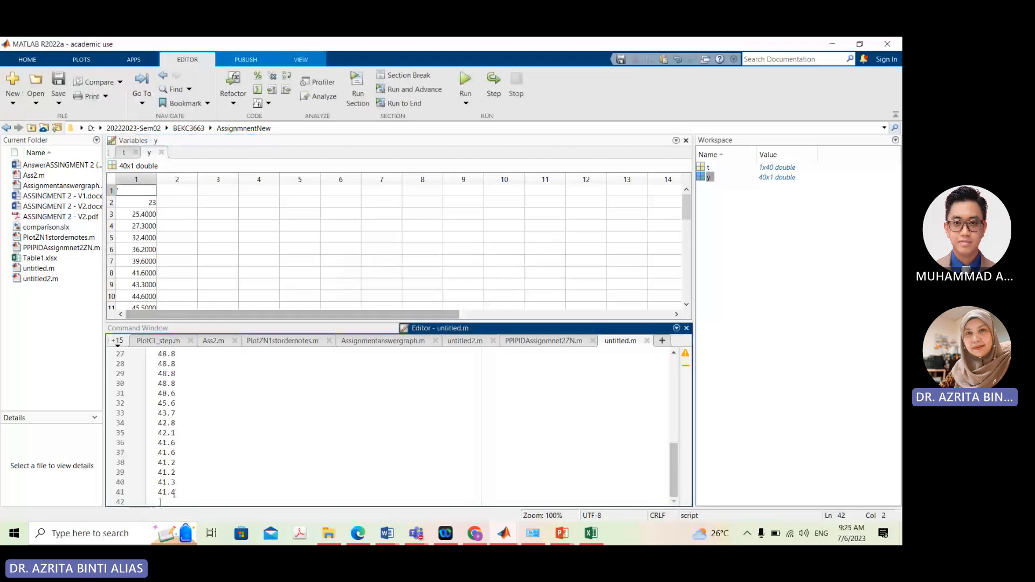
{"action": "type", "text": "'"}
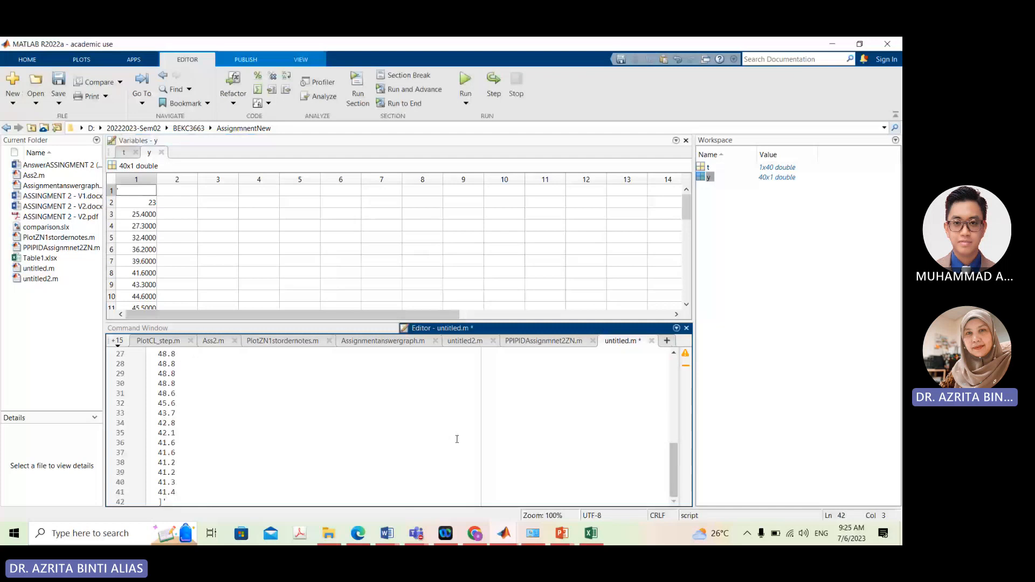
{"action": "left_click", "coordinate": [465, 82]}
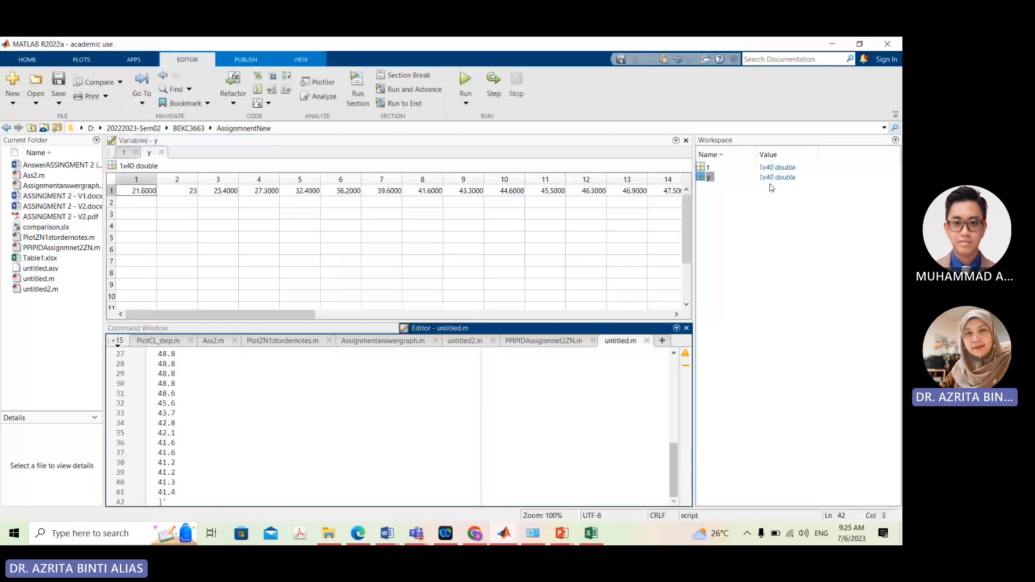
Add plot(t,y) on a new line after the y vector and run the script
{"action": "key", "text": "Return"}
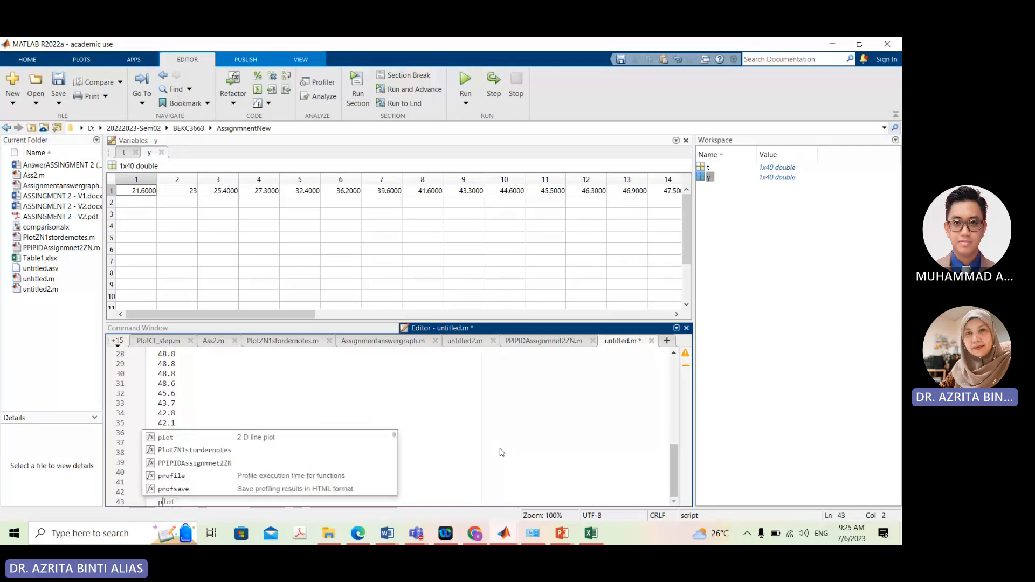
{"action": "left_click", "coordinate": [459, 420]}
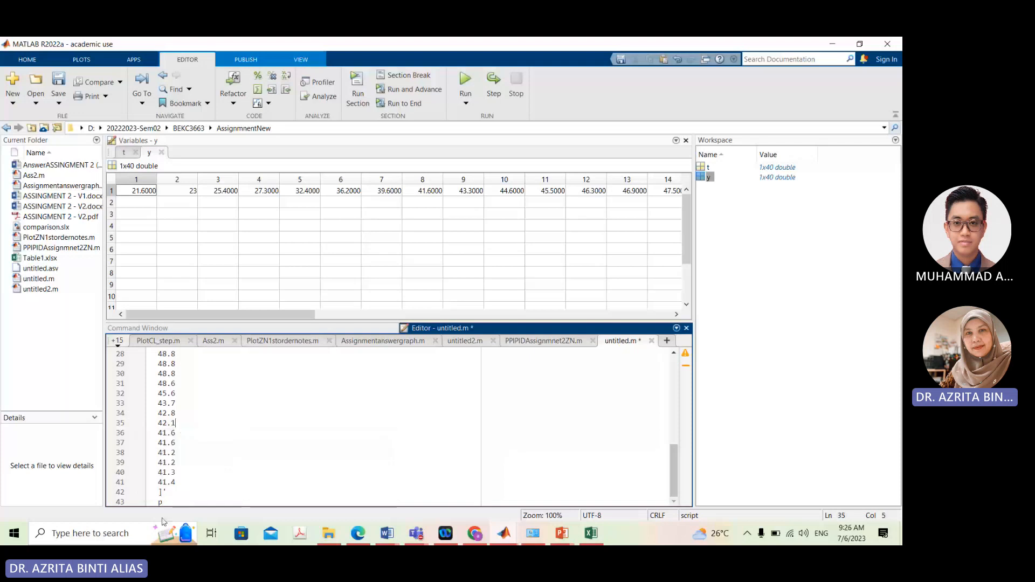
{"action": "left_click", "coordinate": [194, 500]}
{"action": "type", "text": "lot"}
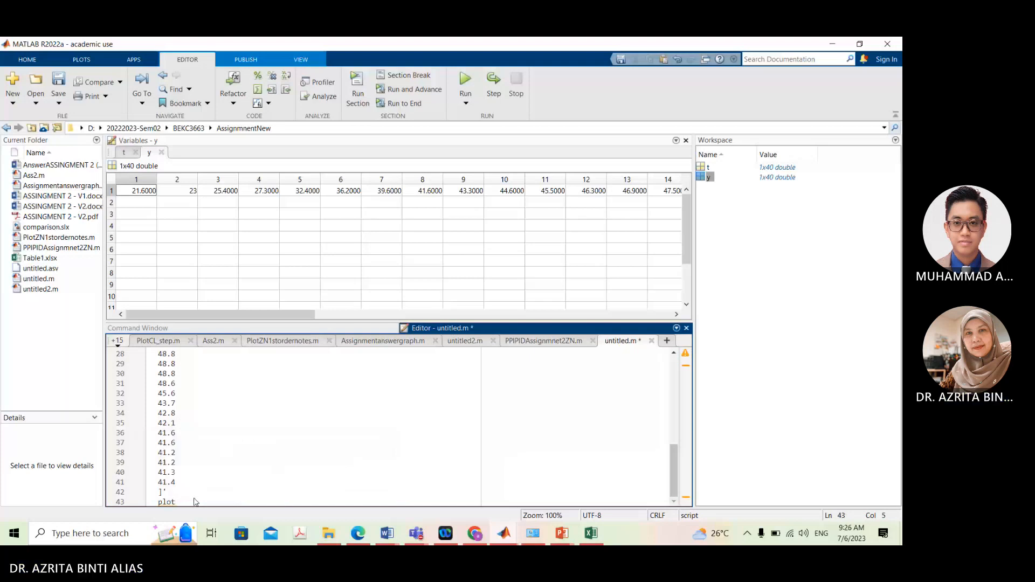
{"action": "type", "text": "(y"}
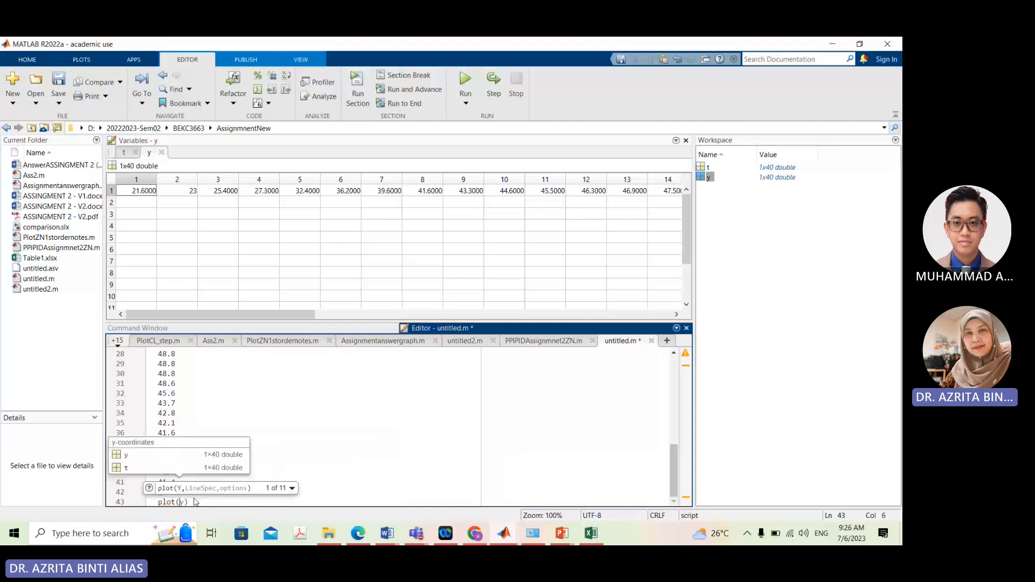
{"action": "type", "text": "t,"}
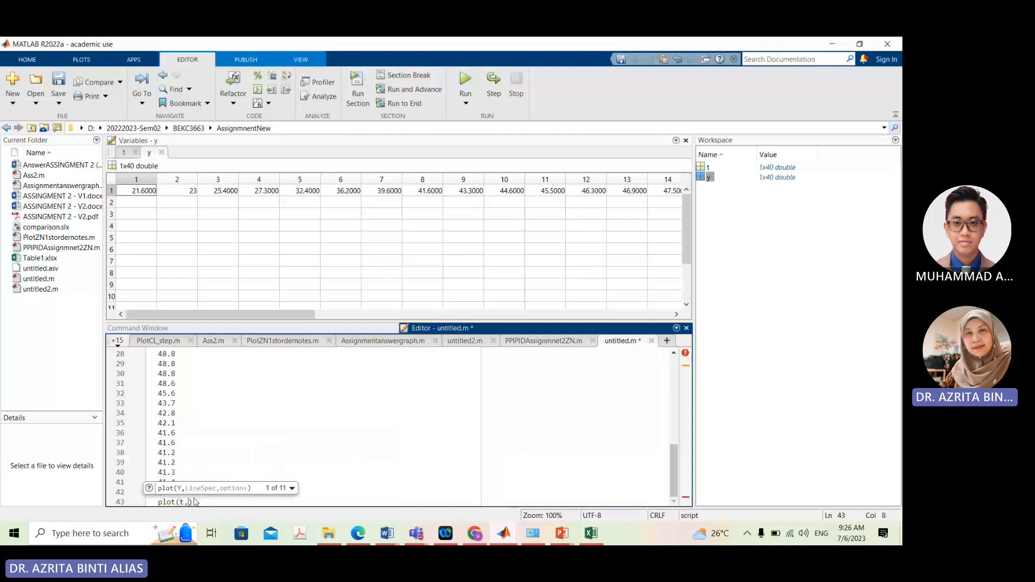
{"action": "type", "text": ")"}
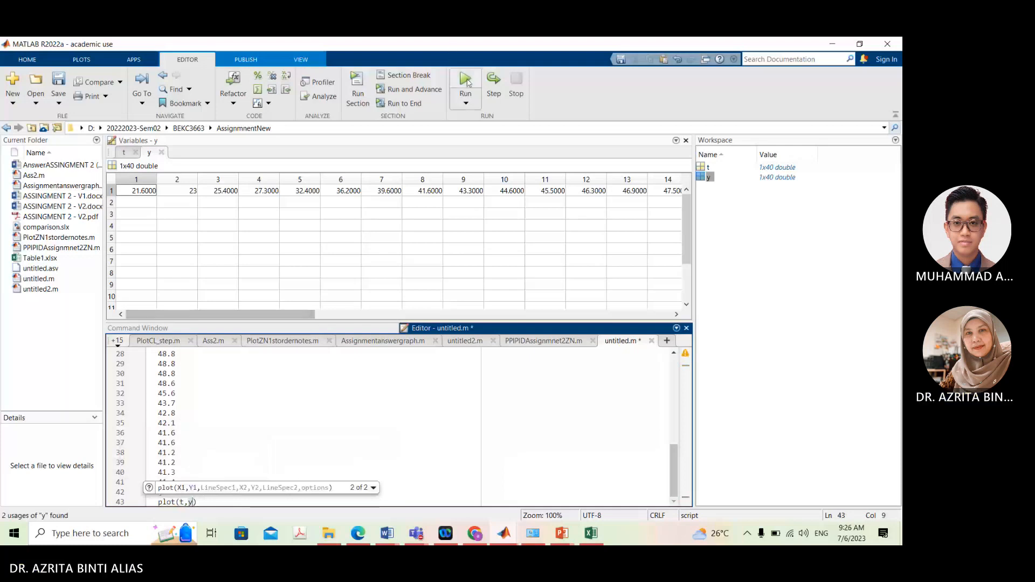
{"action": "left_click", "coordinate": [467, 81]}
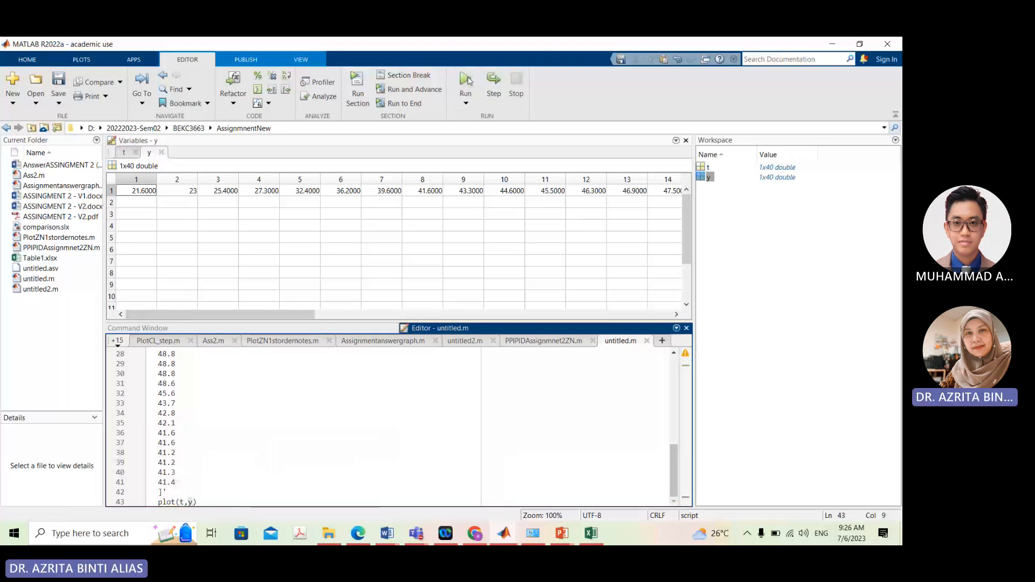
Bring the Figure 1 window to the front and turn on the grid for its axes
{"action": "mouse_move", "coordinate": [506, 533]}
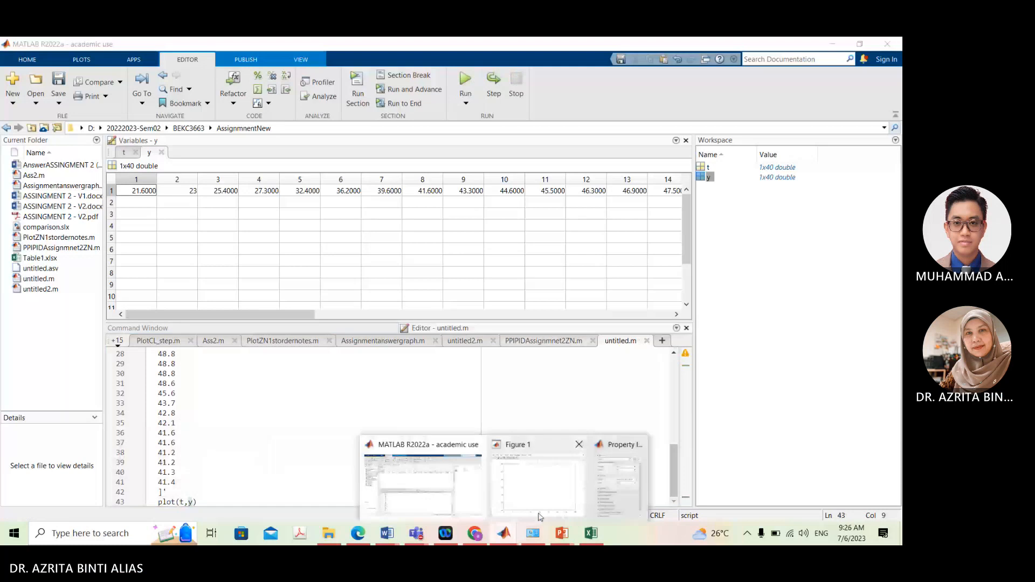
{"action": "left_click", "coordinate": [541, 517]}
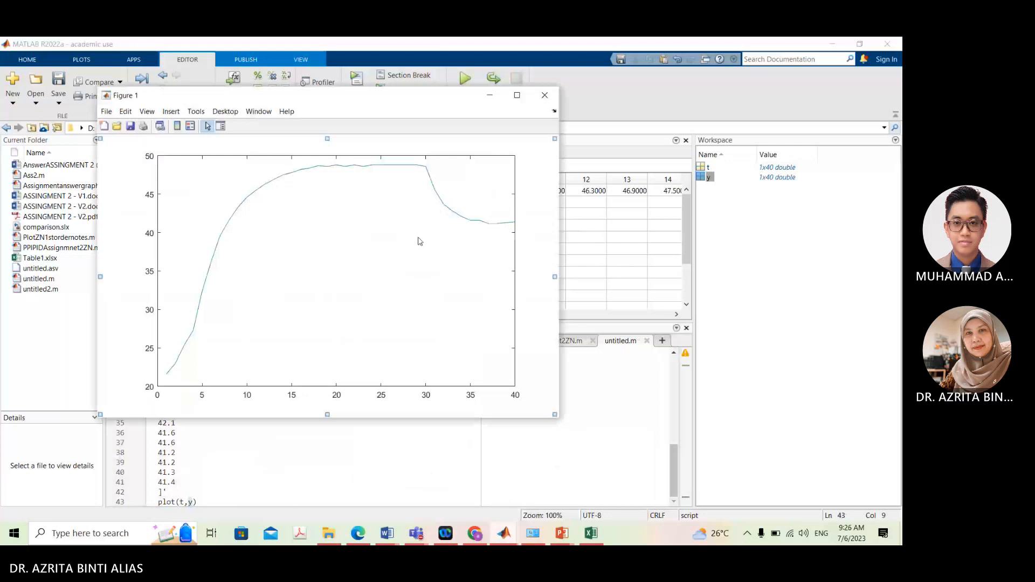
{"action": "right_click", "coordinate": [365, 236]}
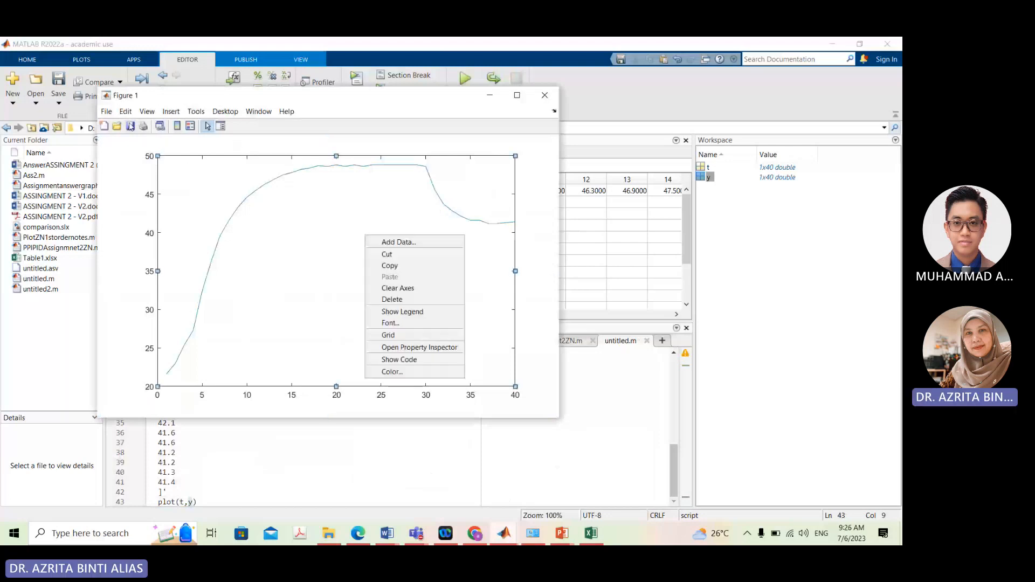
{"action": "left_click", "coordinate": [409, 335]}
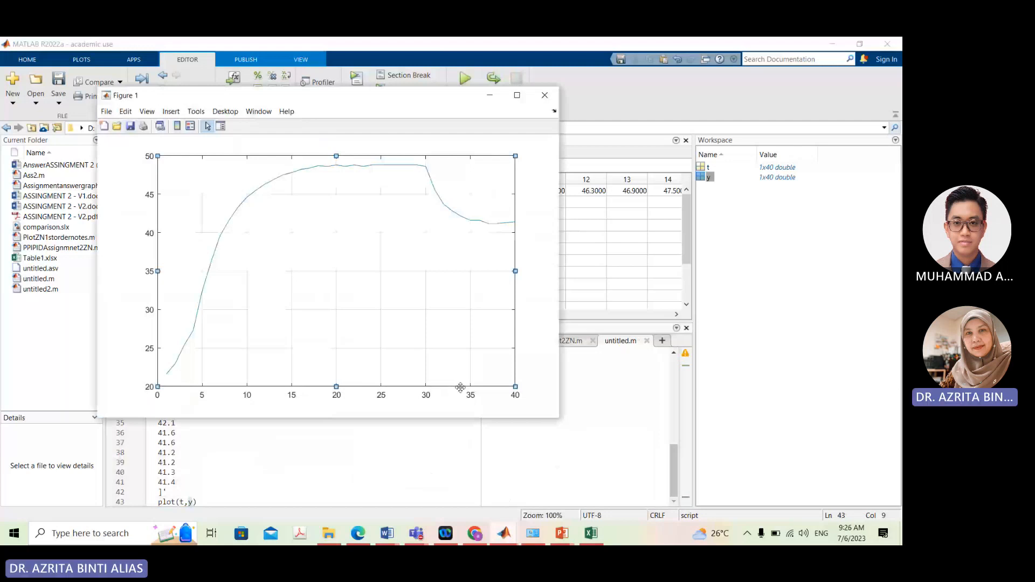
Open the axes properties of Figure 1 and bring the Property Inspector into view
{"action": "left_click", "coordinate": [126, 112]}
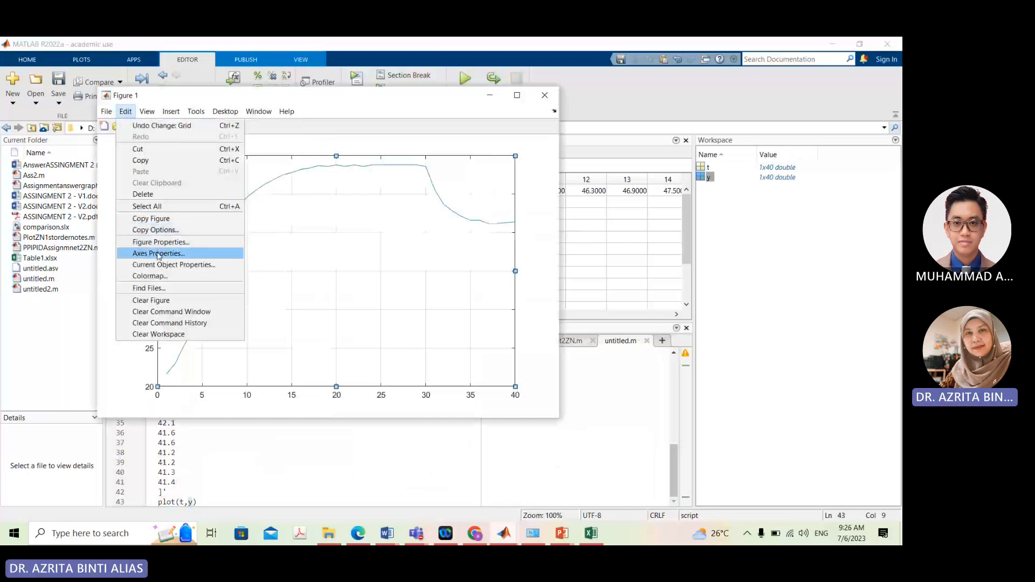
{"action": "left_click", "coordinate": [158, 253]}
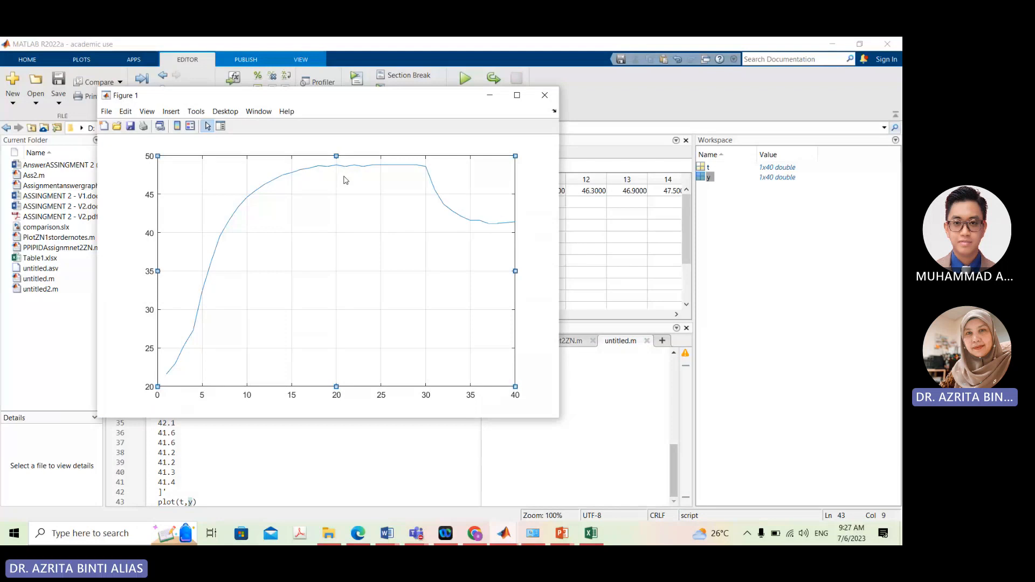
{"action": "left_click", "coordinate": [390, 540]}
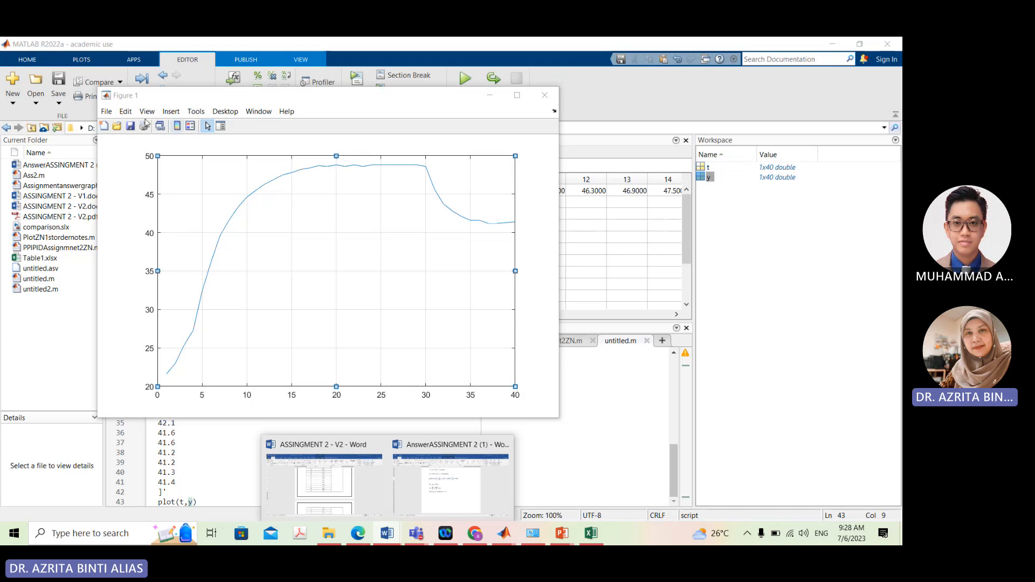
{"action": "left_click", "coordinate": [126, 111]}
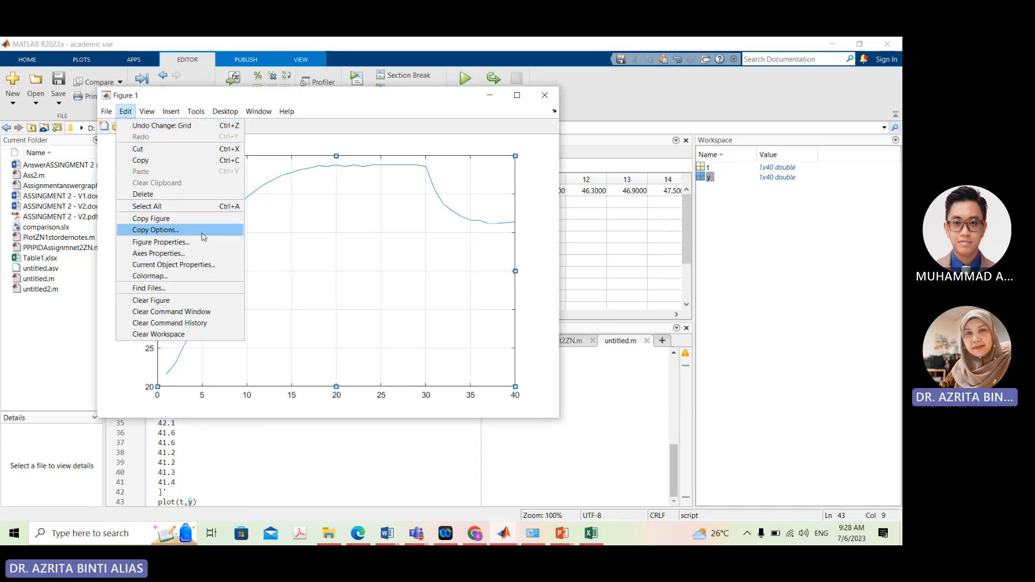
{"action": "left_click", "coordinate": [180, 253]}
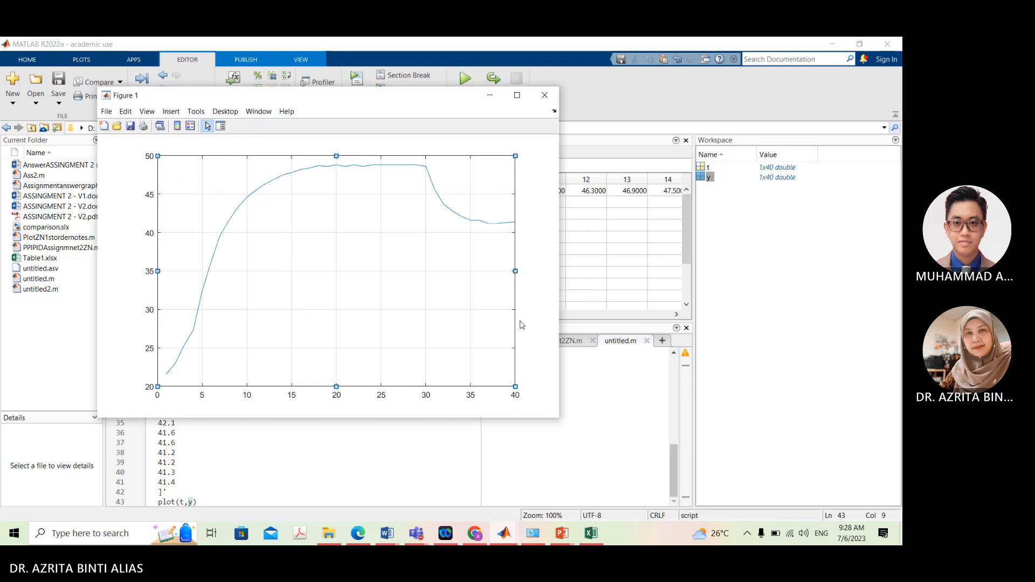
{"action": "mouse_move", "coordinate": [502, 537]}
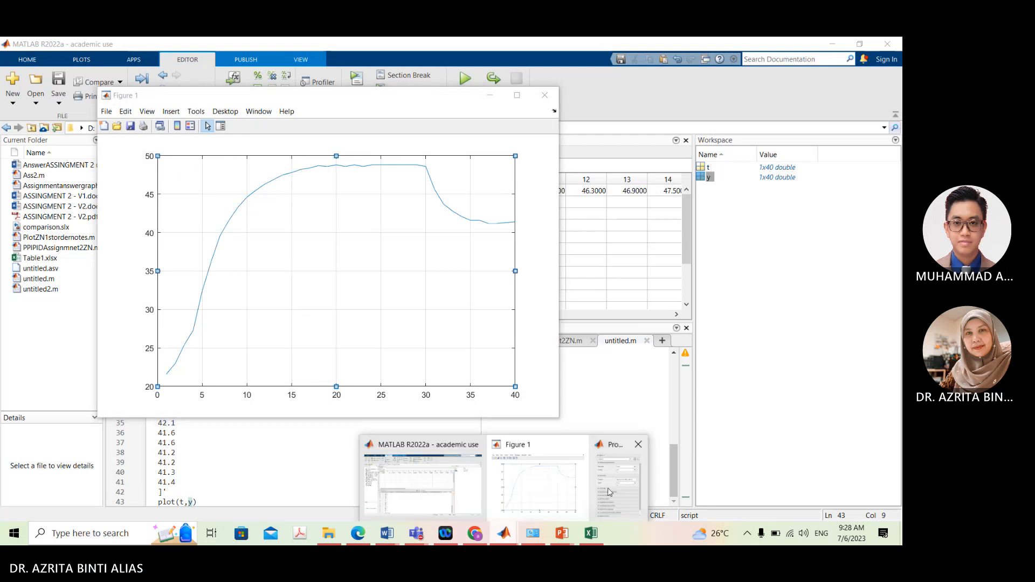
{"action": "left_click", "coordinate": [605, 474]}
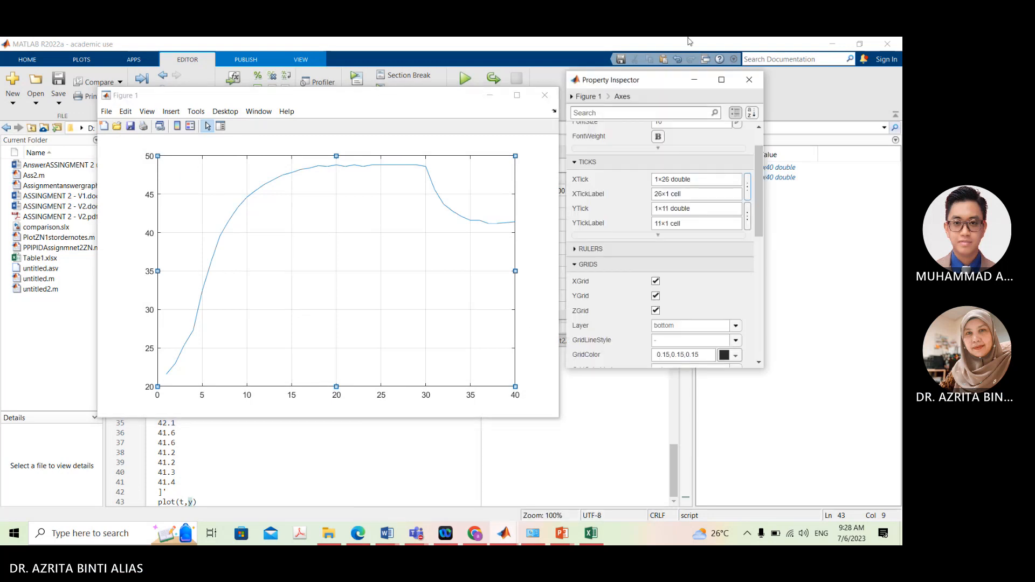
Delete the x-axis ticks of Figure 1 from its tick table, starting at 2, until only the last row remains
{"action": "left_click", "coordinate": [747, 189]}
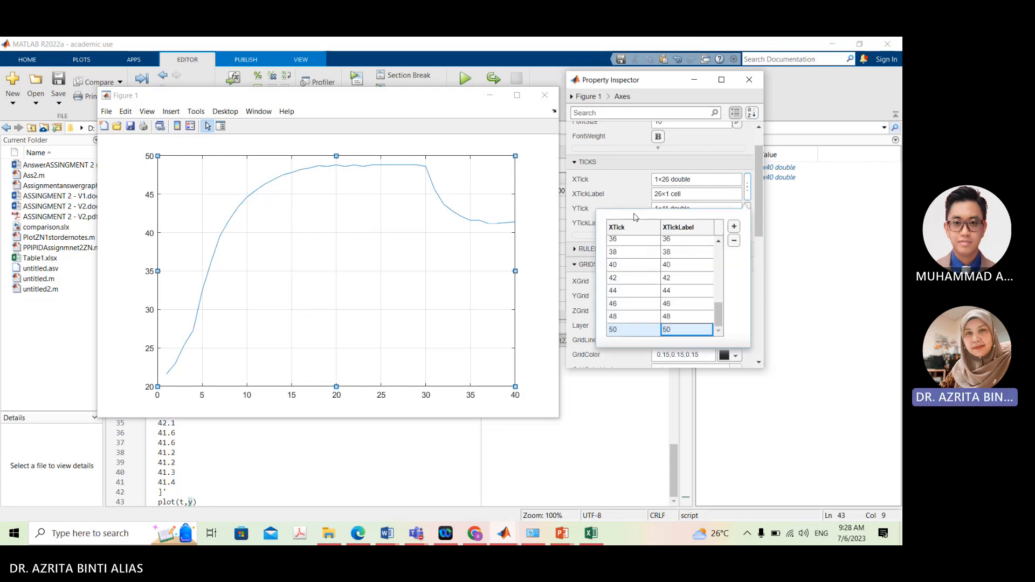
{"action": "scroll", "coordinate": [638, 271], "scroll_direction": "up", "scroll_amount": 6}
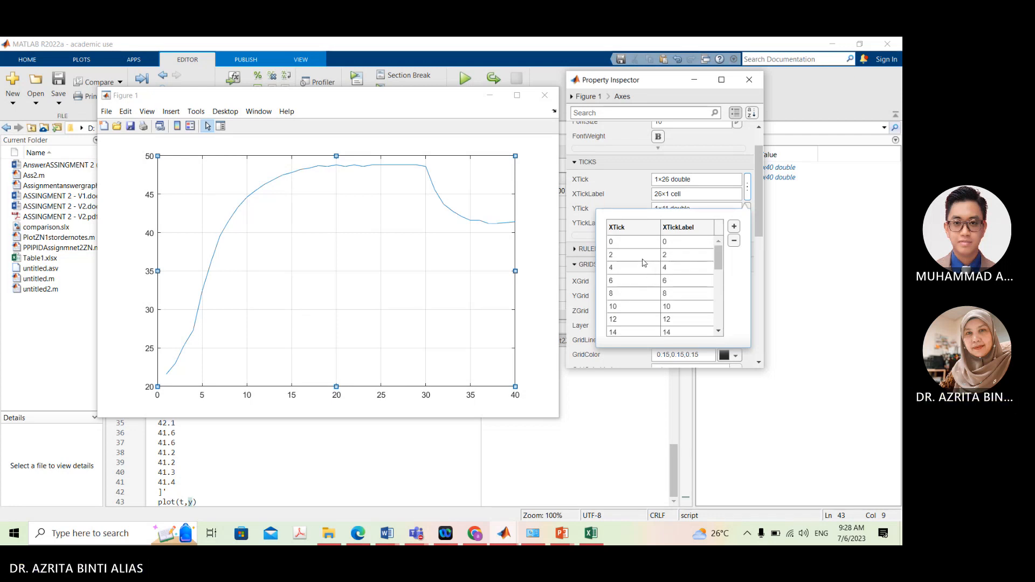
{"action": "left_click", "coordinate": [643, 259]}
{"action": "left_click", "coordinate": [733, 241]}
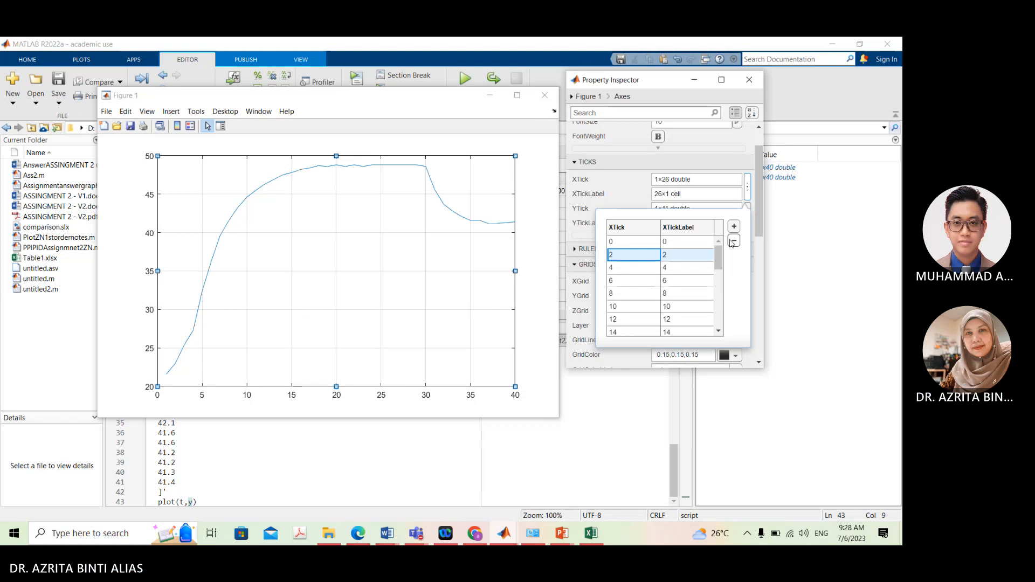
{"action": "left_click", "coordinate": [733, 241]}
{"action": "left_click", "coordinate": [734, 241]}
{"action": "left_click", "coordinate": [734, 241]}
{"action": "left_click", "coordinate": [734, 241]}
{"action": "left_click", "coordinate": [733, 241]}
{"action": "left_click", "coordinate": [734, 241]}
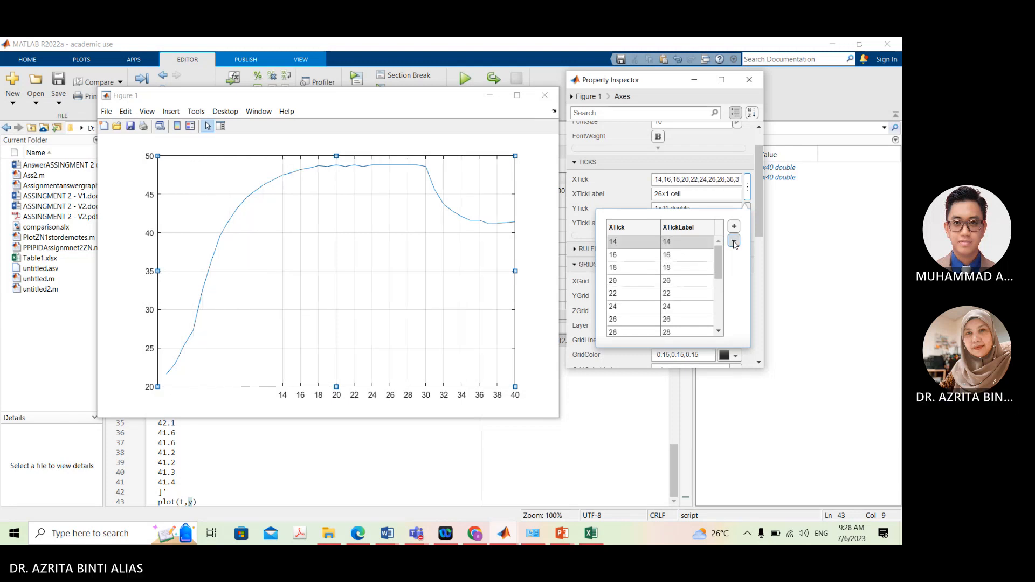
{"action": "left_click", "coordinate": [734, 241]}
{"action": "left_click", "coordinate": [733, 241]}
{"action": "left_click", "coordinate": [733, 241]}
{"action": "left_click", "coordinate": [733, 241]}
{"action": "left_click", "coordinate": [734, 241]}
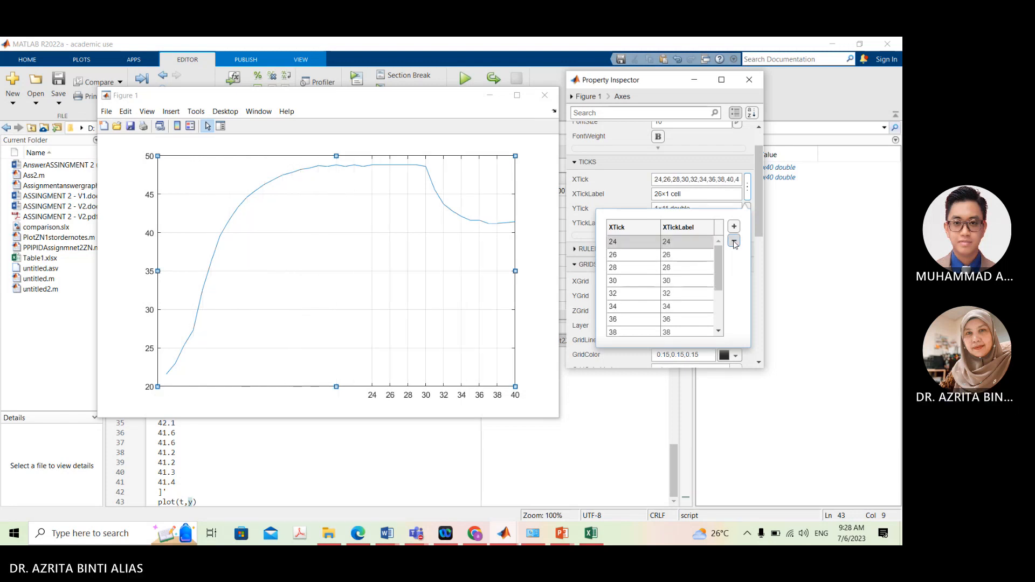
{"action": "left_click", "coordinate": [733, 241]}
{"action": "left_click", "coordinate": [733, 241]}
{"action": "left_click", "coordinate": [734, 241]}
{"action": "left_click", "coordinate": [734, 241]}
{"action": "left_click", "coordinate": [734, 241]}
{"action": "left_click", "coordinate": [734, 241]}
{"action": "left_click", "coordinate": [734, 241]}
{"action": "left_click", "coordinate": [733, 241]}
{"action": "left_click", "coordinate": [733, 241]}
{"action": "left_click", "coordinate": [733, 241]}
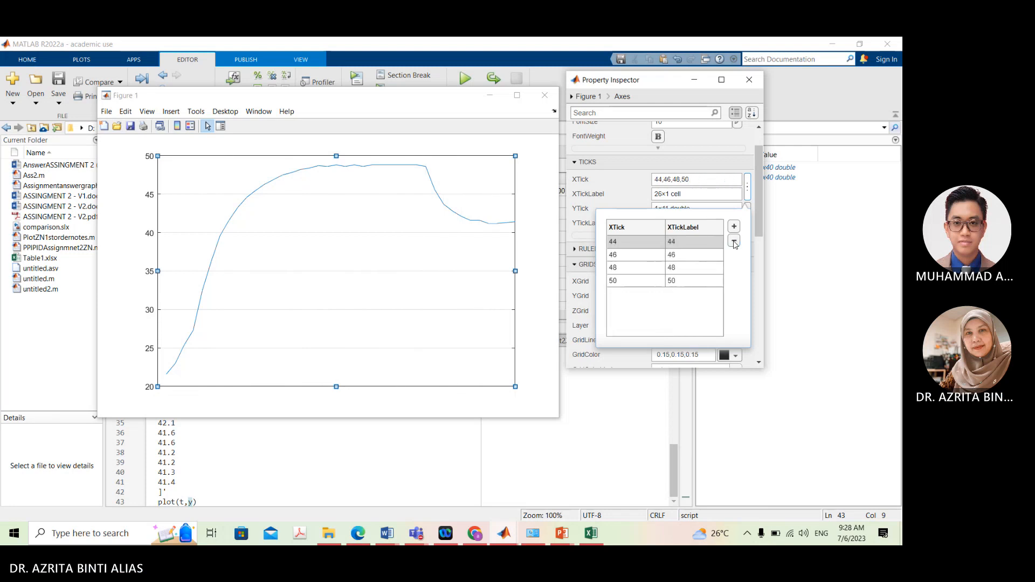
{"action": "left_click", "coordinate": [734, 241]}
{"action": "left_click", "coordinate": [733, 241]}
{"action": "left_click", "coordinate": [734, 241]}
{"action": "left_click", "coordinate": [733, 241]}
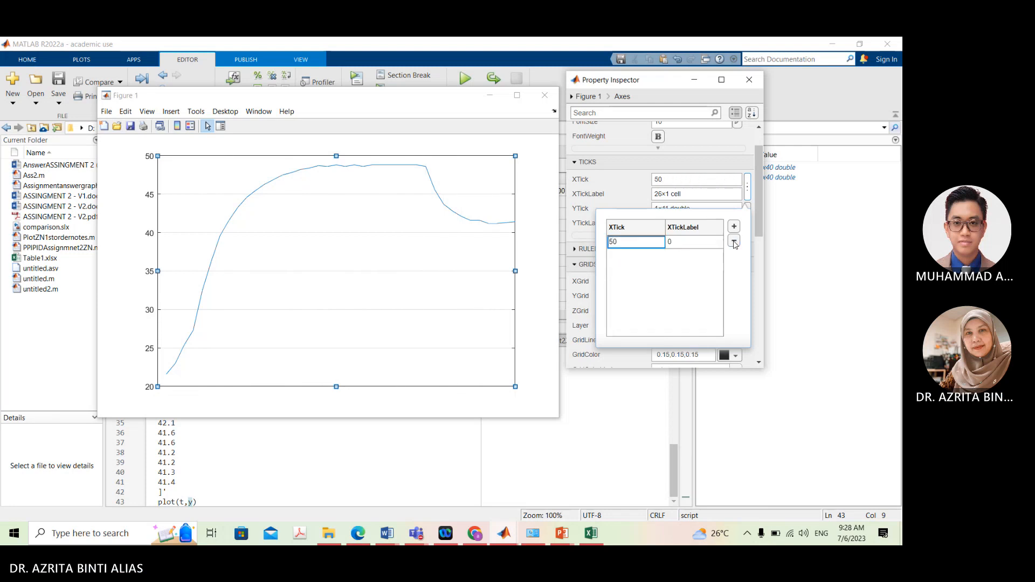
Set the remaining x-axis tick and its label to 0, and add a second tick at 2 labelled 2
{"action": "left_click", "coordinate": [734, 226]}
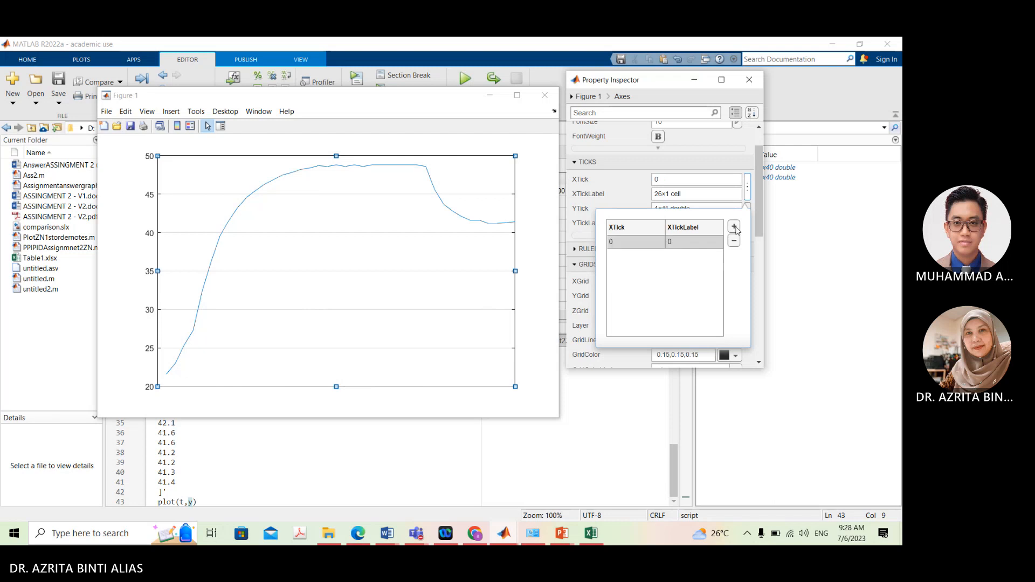
{"action": "left_click", "coordinate": [733, 226]}
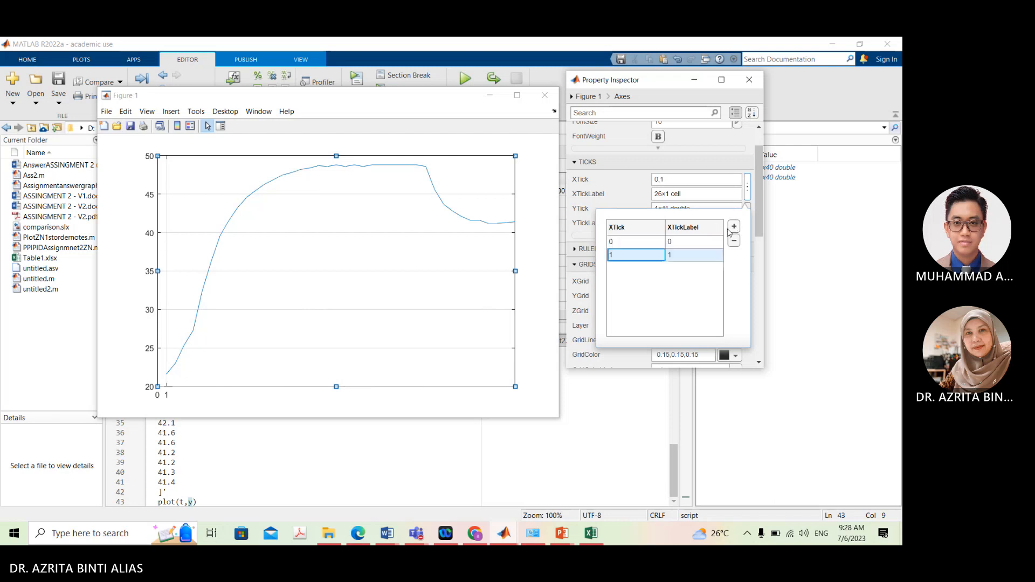
{"action": "double_click", "coordinate": [630, 254]}
{"action": "type", "text": "2"}
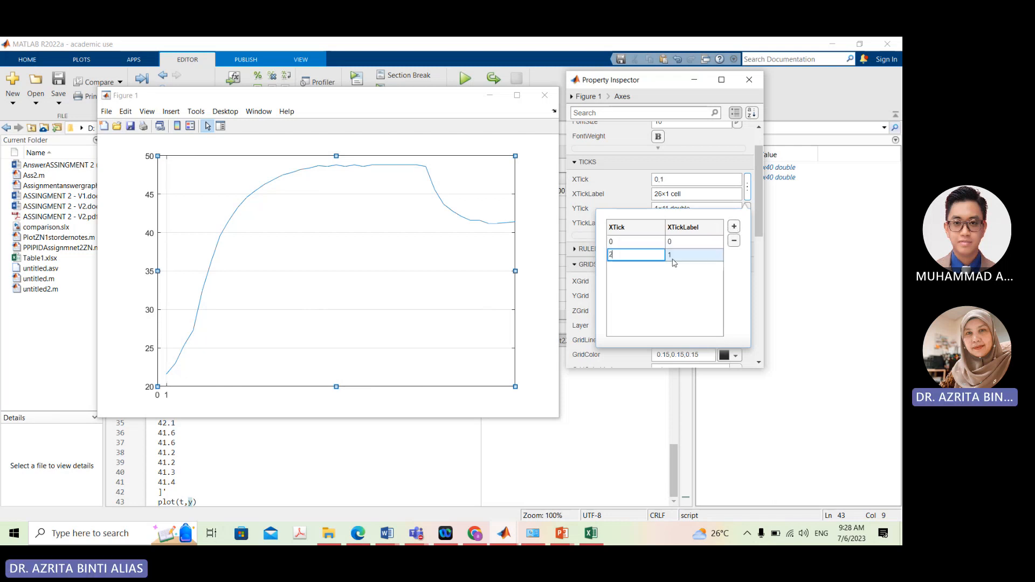
{"action": "left_click", "coordinate": [676, 256]}
{"action": "double_click", "coordinate": [676, 256]}
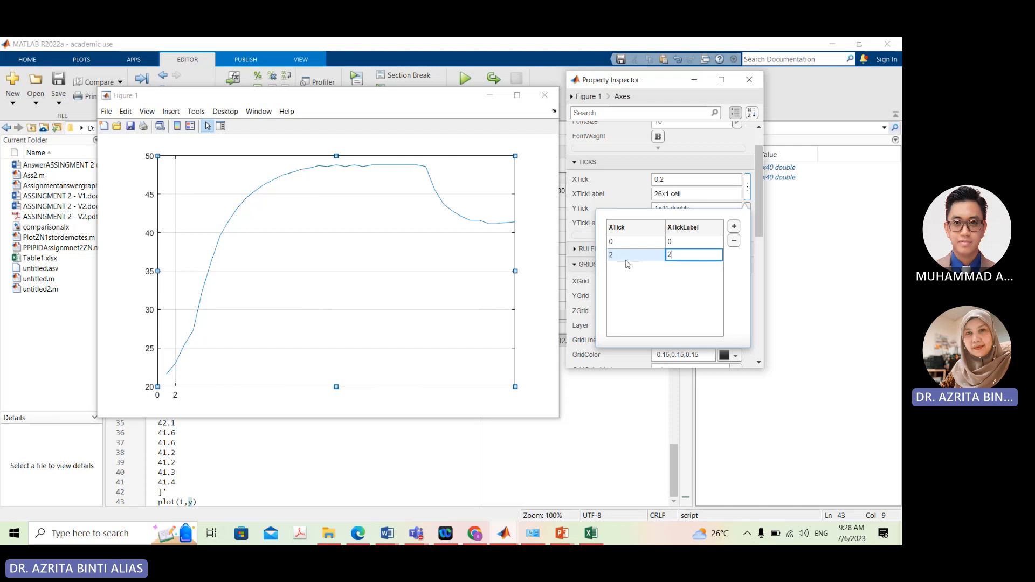
Add x-axis ticks from 4 to 12 in steps of 2, and set the label of tick 4 to 4
{"action": "left_click", "coordinate": [733, 227]}
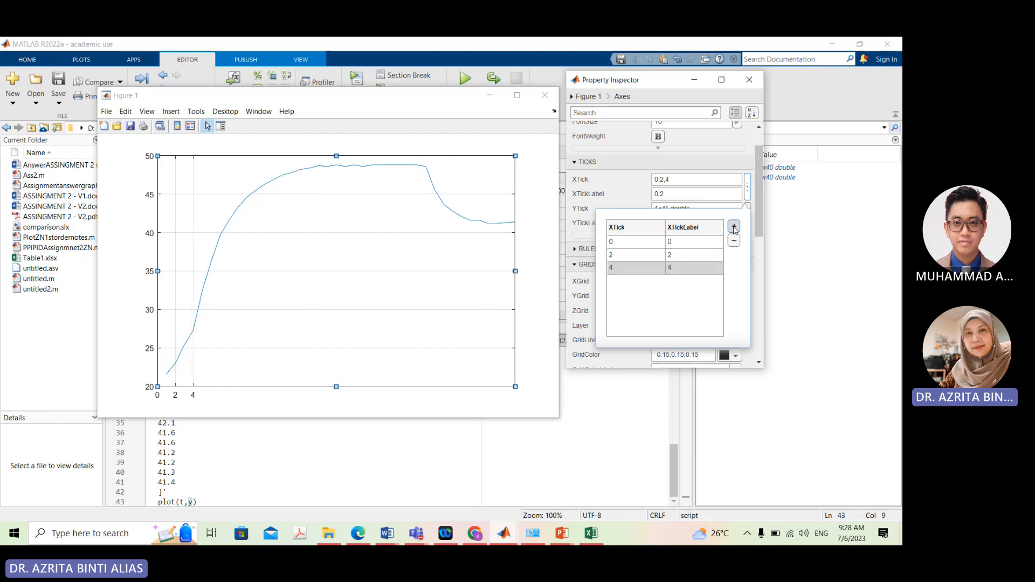
{"action": "left_click", "coordinate": [733, 227]}
{"action": "left_click", "coordinate": [734, 227]}
{"action": "left_click", "coordinate": [734, 227]}
{"action": "left_click", "coordinate": [734, 227]}
{"action": "left_click", "coordinate": [652, 269]}
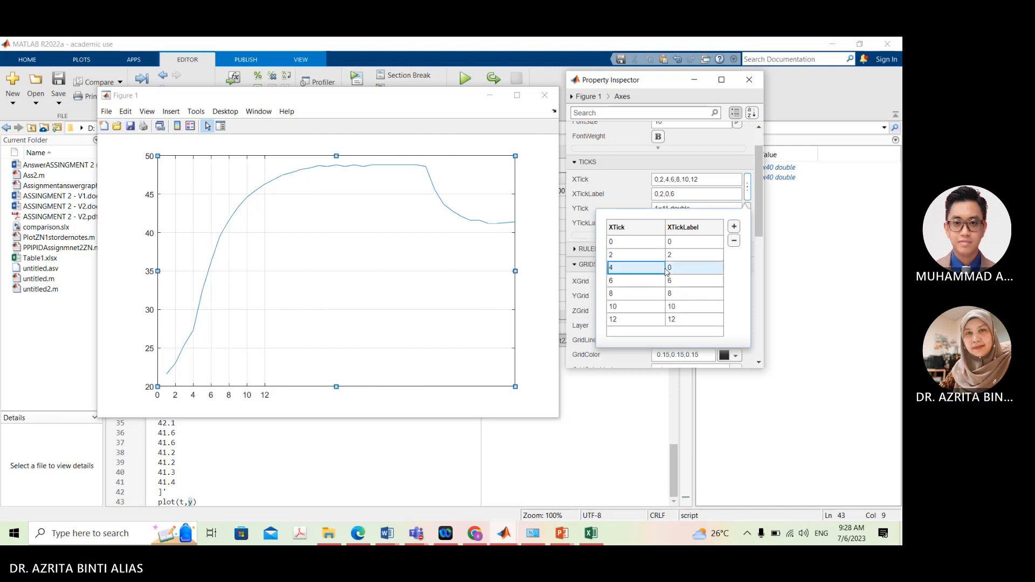
{"action": "double_click", "coordinate": [673, 267]}
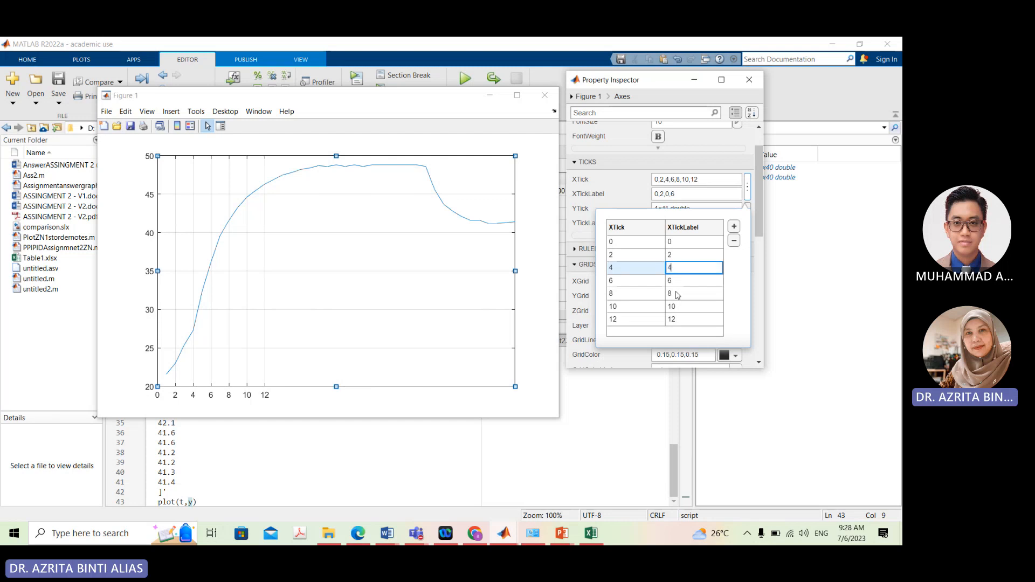
{"action": "left_click", "coordinate": [737, 228]}
{"action": "left_click", "coordinate": [736, 228]}
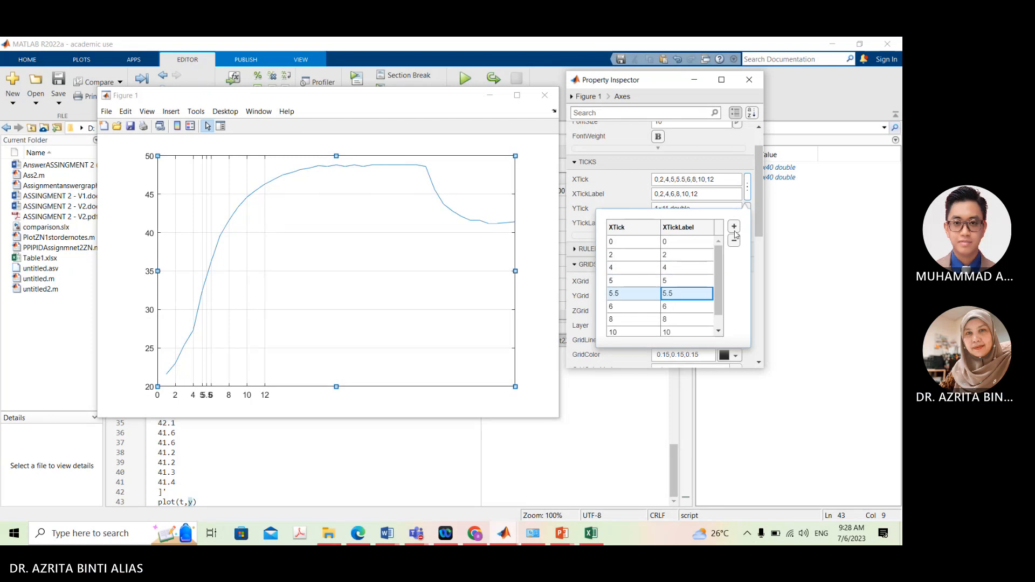
{"action": "left_click", "coordinate": [734, 243]}
{"action": "left_click", "coordinate": [734, 243]}
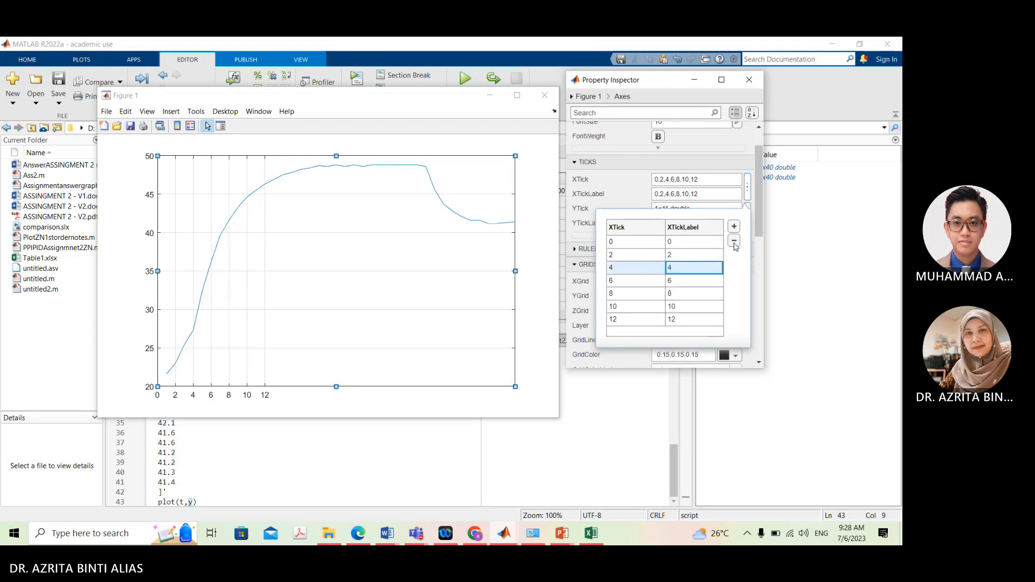
Add x-axis ticks from 14 to 40 in steps of 2 after tick 12, and close the tick table
{"action": "left_click", "coordinate": [627, 324]}
{"action": "left_click", "coordinate": [734, 227]}
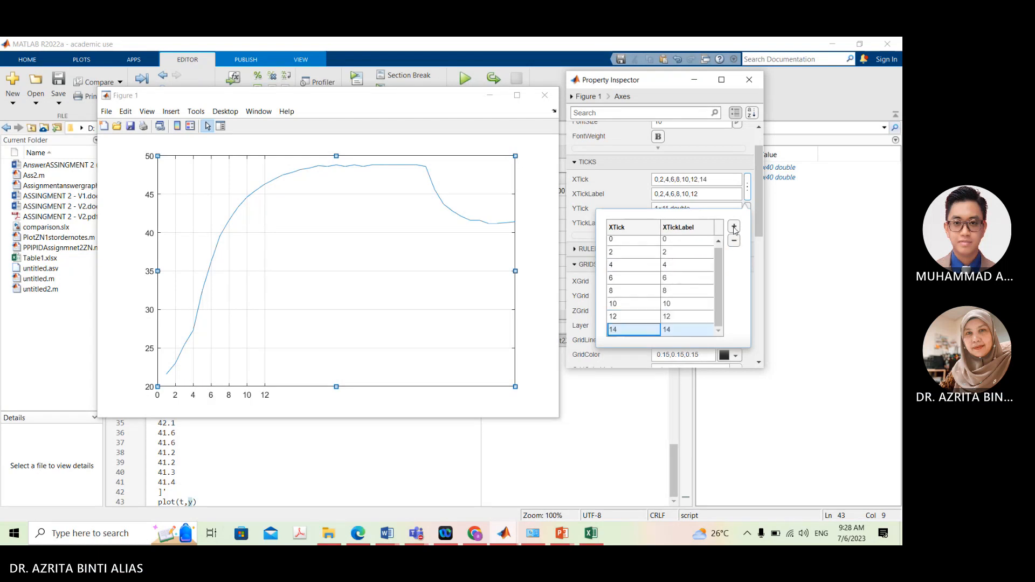
{"action": "left_click", "coordinate": [734, 226]}
{"action": "left_click", "coordinate": [734, 226]}
{"action": "left_click", "coordinate": [734, 226]}
{"action": "left_click", "coordinate": [734, 227]}
{"action": "left_click", "coordinate": [734, 226]}
{"action": "left_click", "coordinate": [733, 226]}
{"action": "left_click", "coordinate": [734, 226]}
{"action": "left_click", "coordinate": [734, 226]}
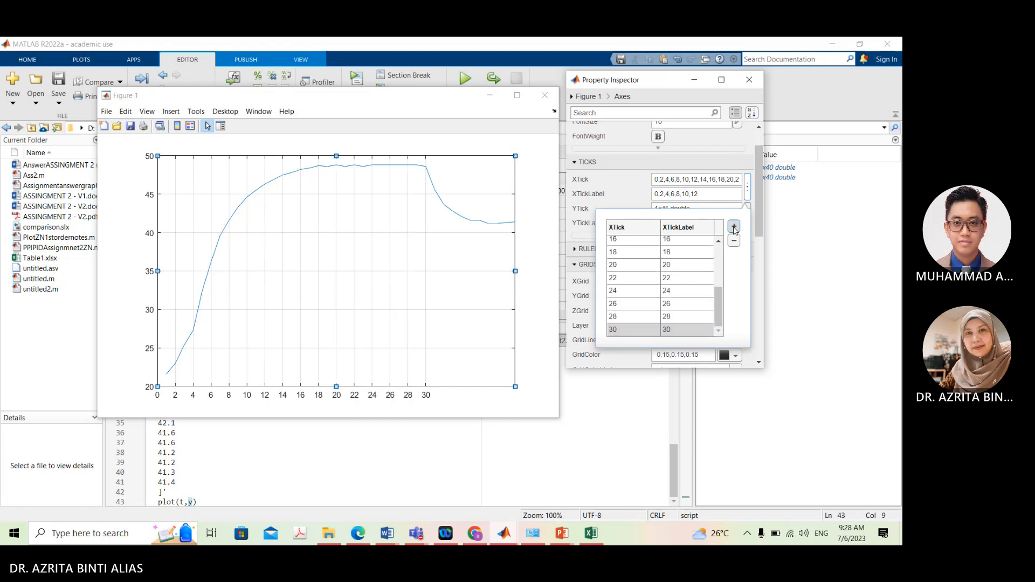
{"action": "left_click", "coordinate": [734, 226]}
{"action": "left_click", "coordinate": [733, 226]}
{"action": "left_click", "coordinate": [734, 226]}
{"action": "left_click", "coordinate": [734, 227]}
{"action": "left_click", "coordinate": [734, 228]}
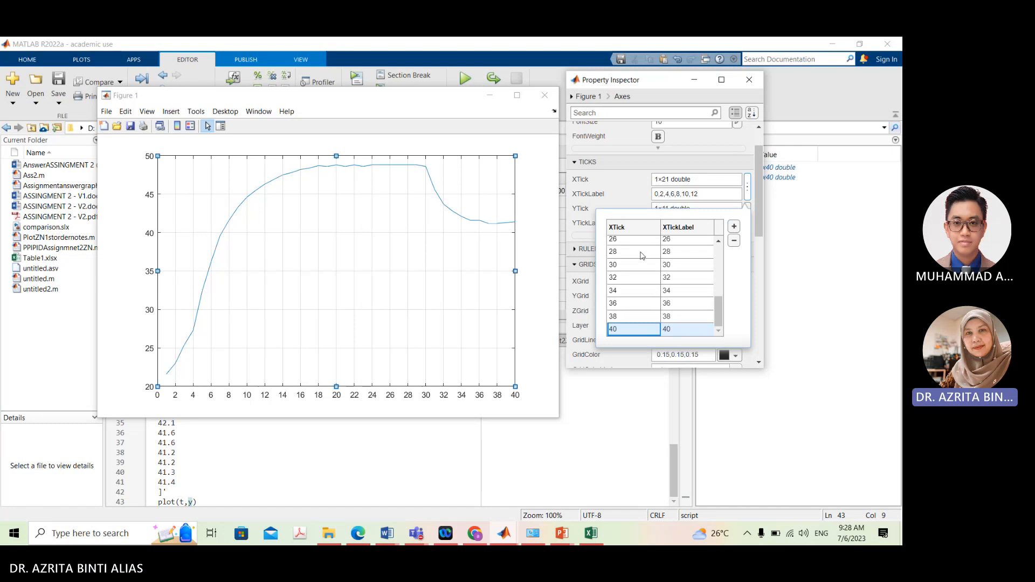
{"action": "left_click", "coordinate": [585, 226]}
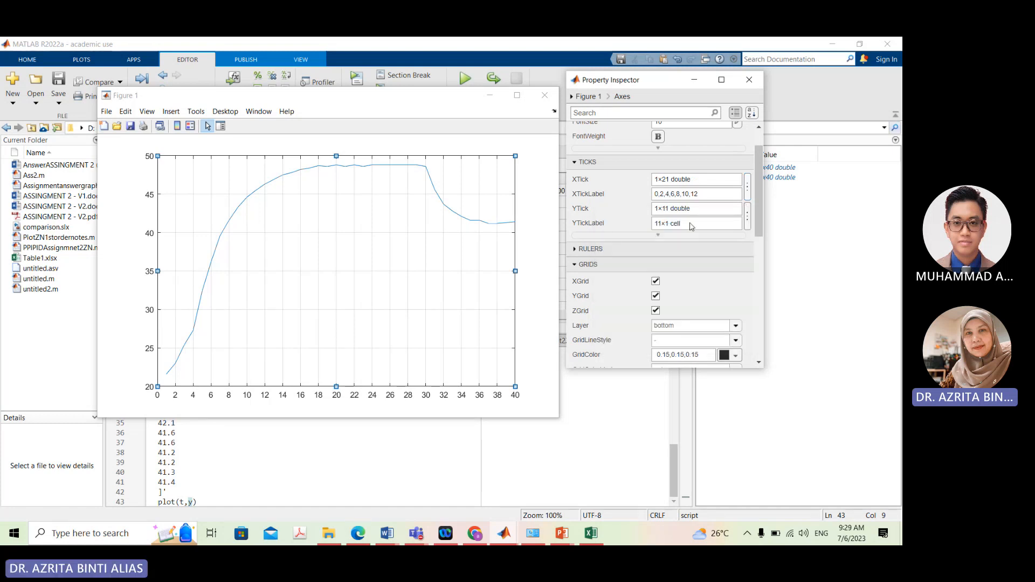
Delete the y-axis ticks from 10 down to 1 in the y tick table, keeping only 0
{"action": "left_click", "coordinate": [749, 218]}
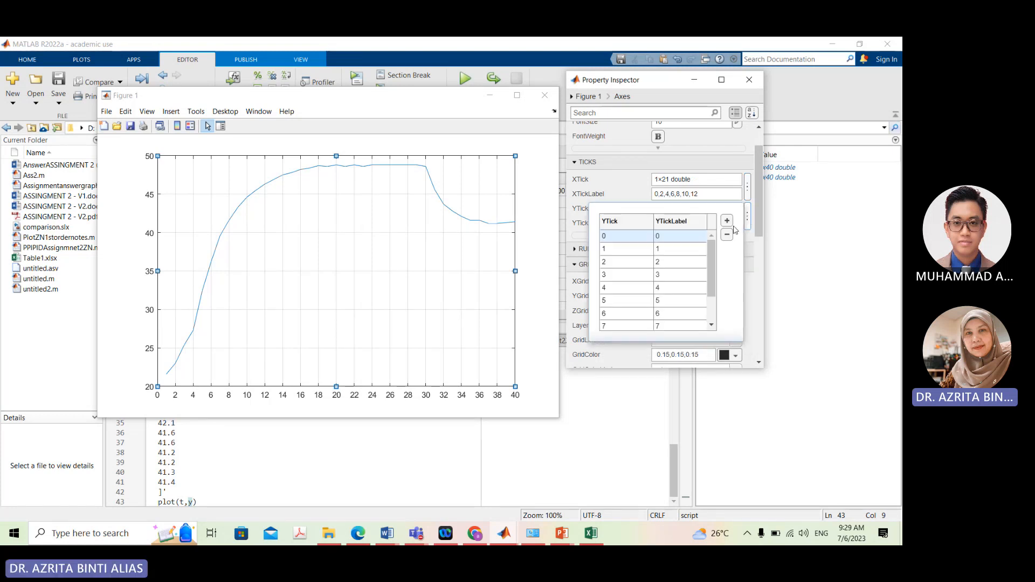
{"action": "scroll", "coordinate": [634, 306], "scroll_direction": "down", "scroll_amount": 1}
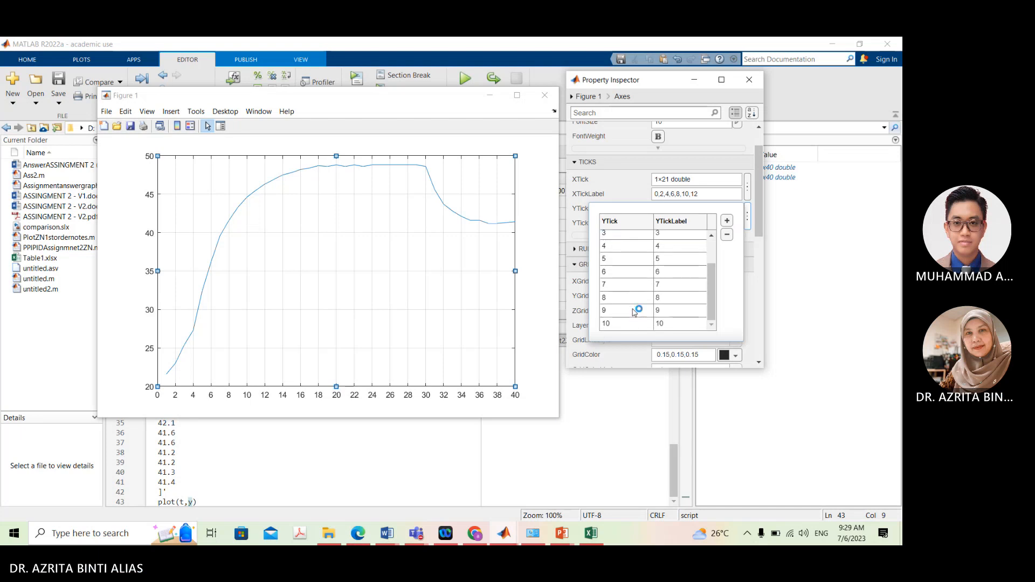
{"action": "scroll", "coordinate": [640, 306], "scroll_direction": "up", "scroll_amount": 1}
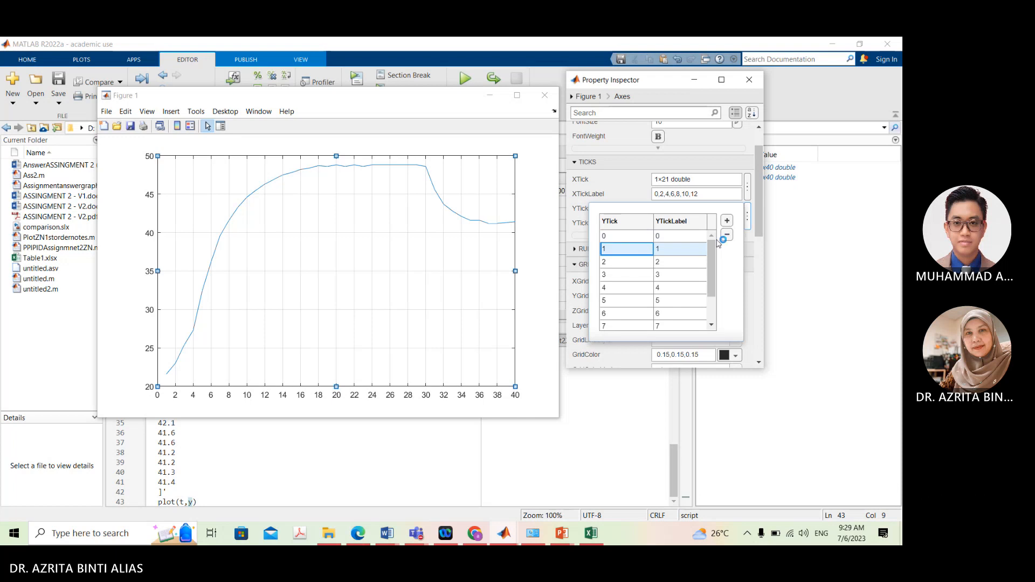
{"action": "scroll", "coordinate": [637, 318], "scroll_direction": "down", "scroll_amount": 1}
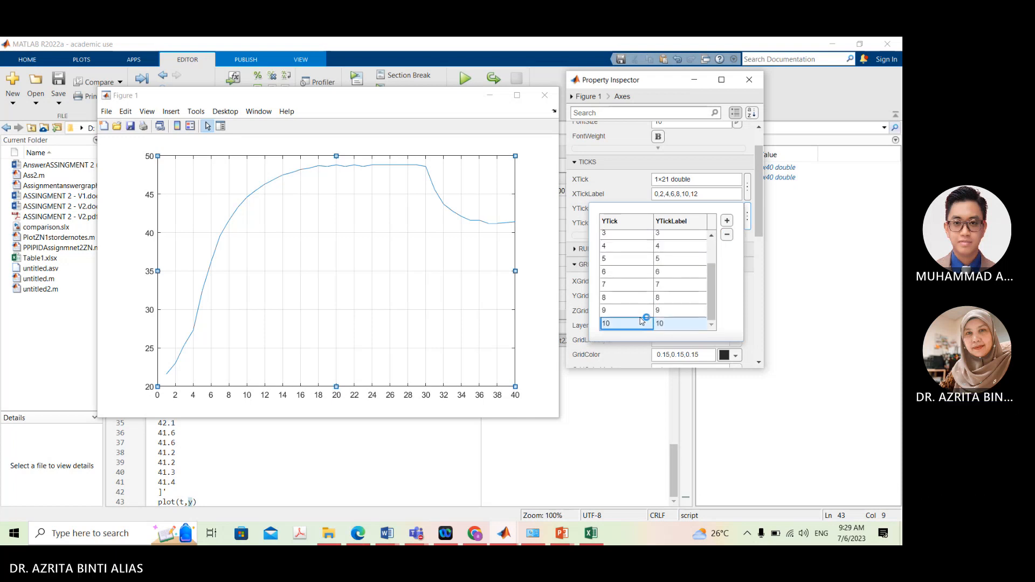
{"action": "left_click", "coordinate": [726, 234]}
{"action": "left_click", "coordinate": [726, 234]}
{"action": "left_click", "coordinate": [727, 235]}
{"action": "left_click", "coordinate": [726, 234]}
{"action": "left_click", "coordinate": [728, 236]}
{"action": "left_click", "coordinate": [728, 236]}
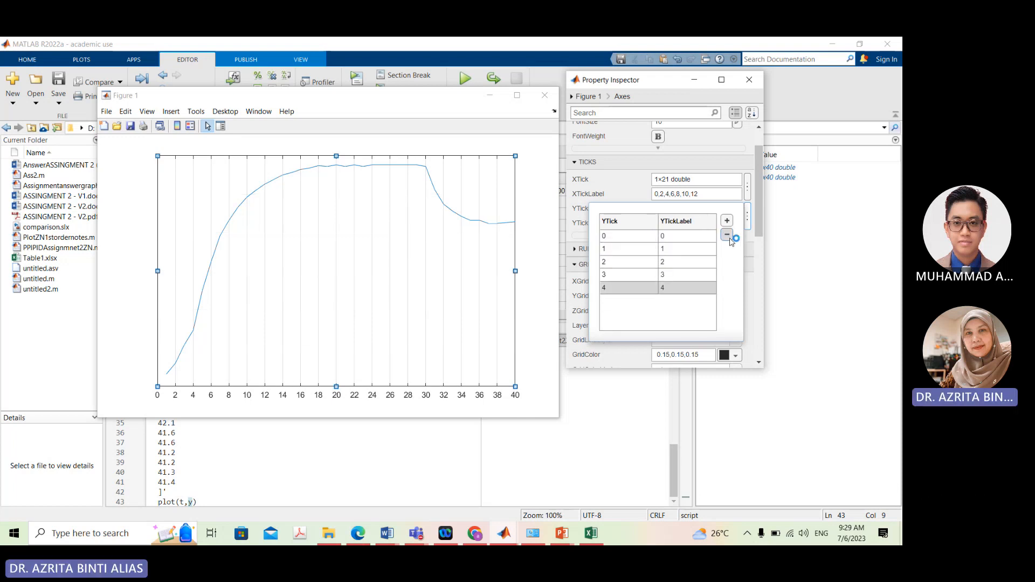
{"action": "left_click", "coordinate": [728, 236]}
{"action": "left_click", "coordinate": [728, 236]}
{"action": "left_click", "coordinate": [728, 236]}
{"action": "left_click", "coordinate": [727, 237]}
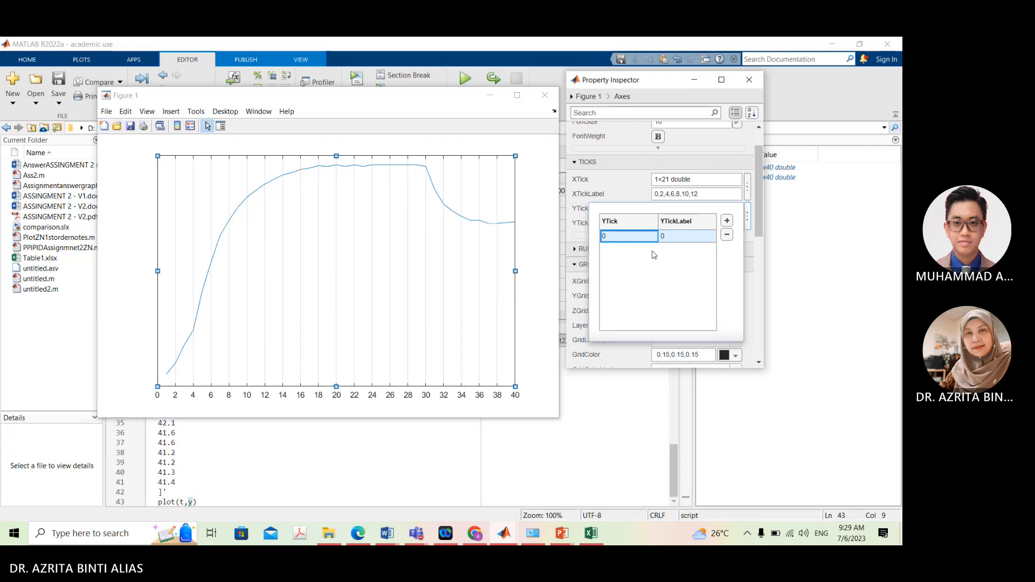
Add y-axis ticks from 2 to 10 in steps of 2 with matching labels in the y tick table
{"action": "left_click", "coordinate": [727, 221]}
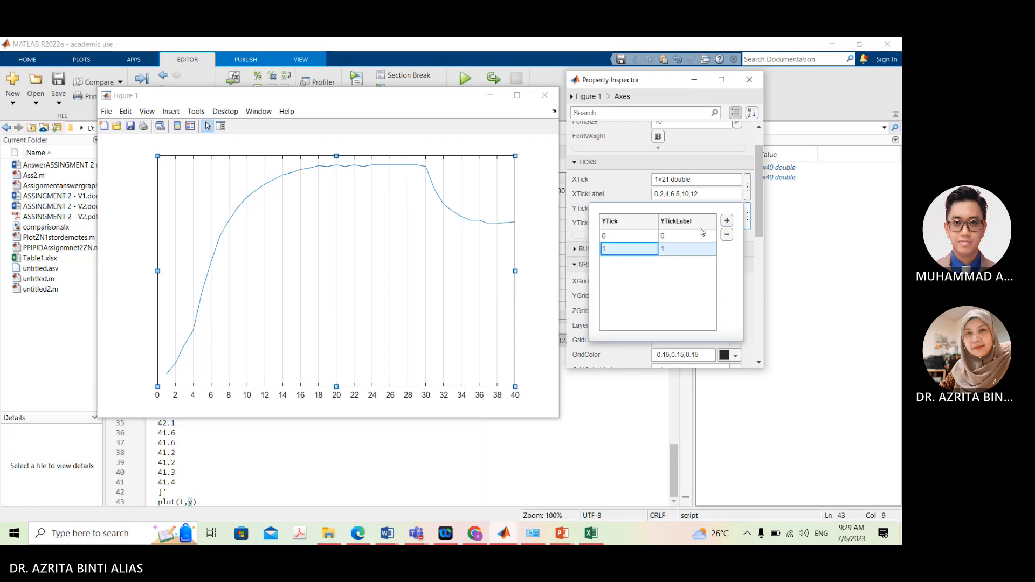
{"action": "double_click", "coordinate": [620, 251]}
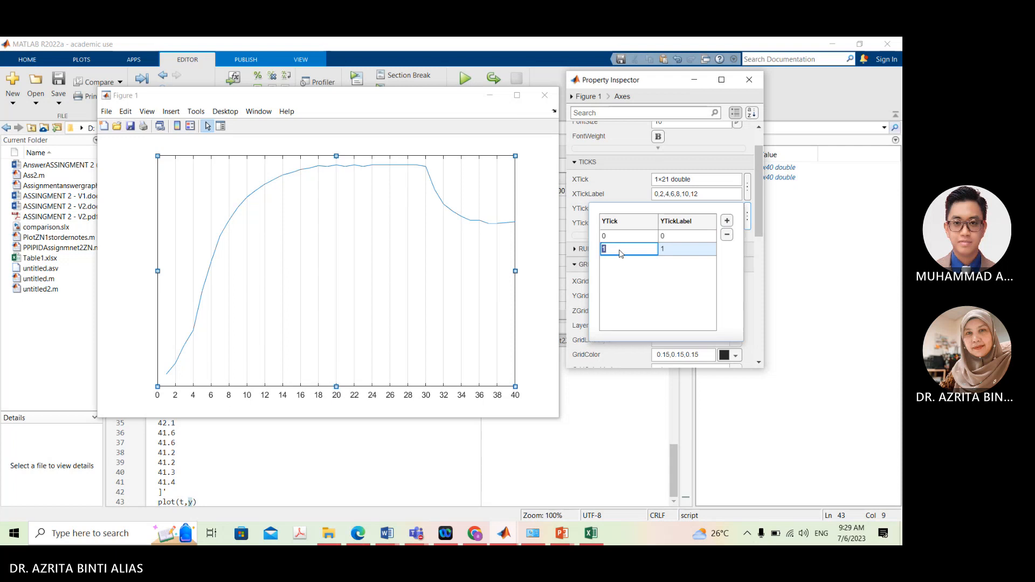
{"action": "double_click", "coordinate": [674, 252]}
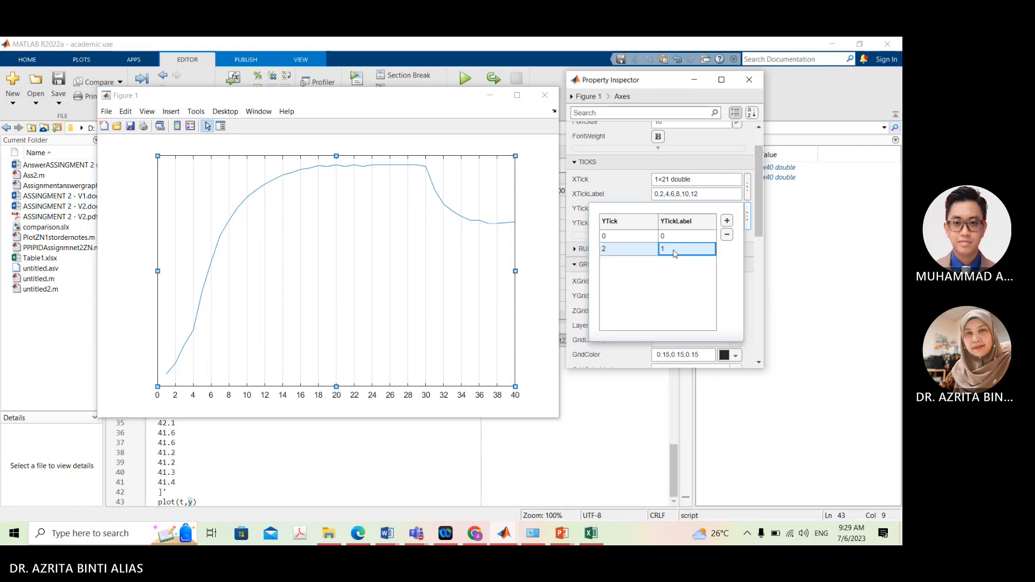
{"action": "type", "text": "2"}
{"action": "left_click", "coordinate": [727, 221]}
{"action": "left_click", "coordinate": [727, 220]}
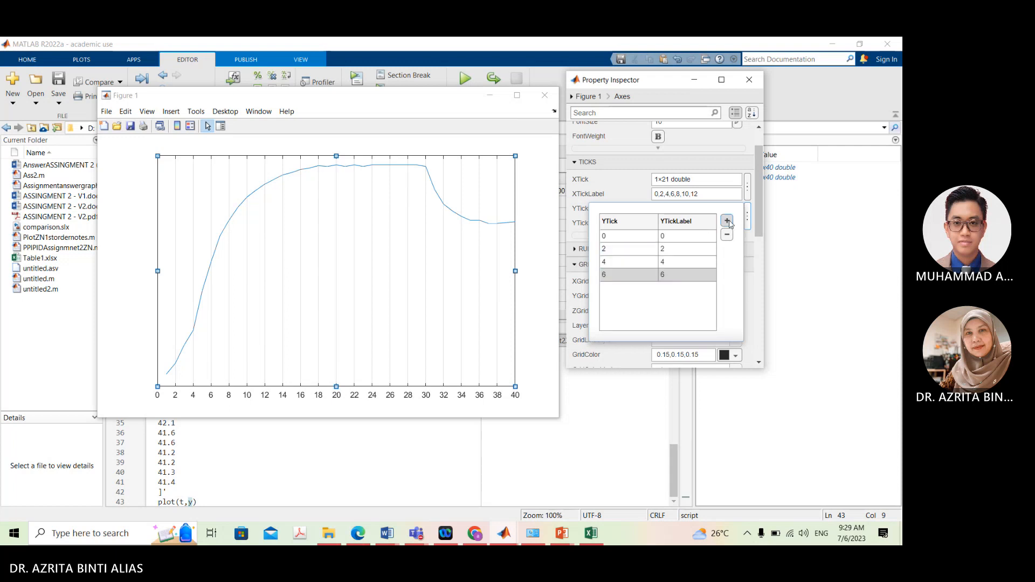
{"action": "left_click", "coordinate": [726, 220]}
{"action": "left_click", "coordinate": [726, 221]}
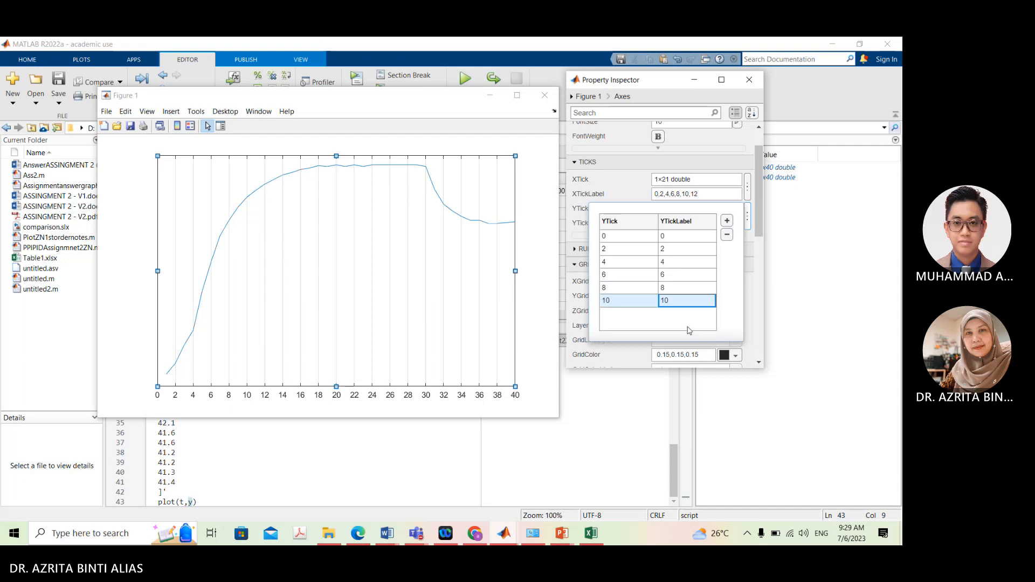
Reselect the axes, reopen the y tick table, and set the tick after 0 and its label to 20
{"action": "left_click", "coordinate": [138, 257]}
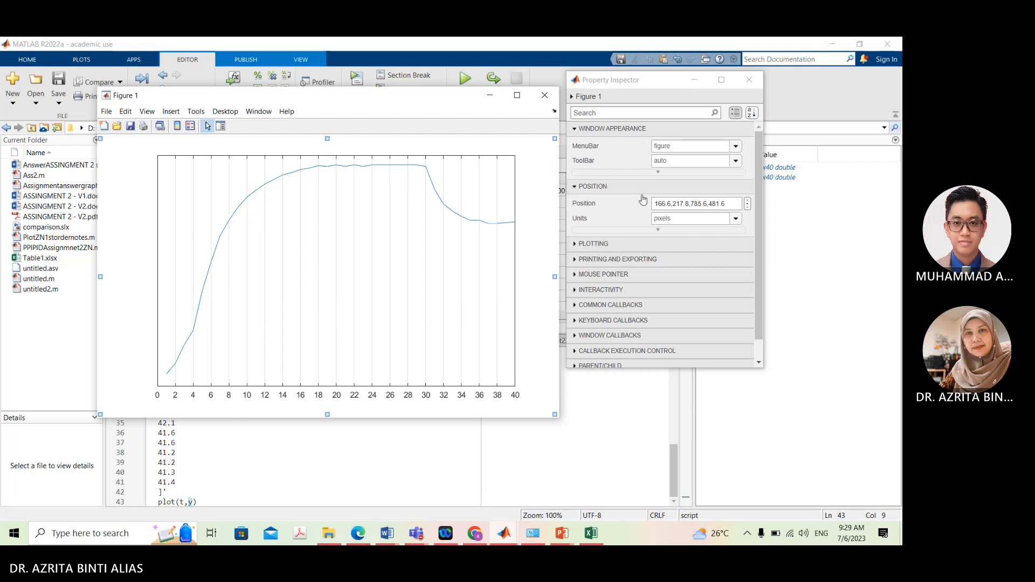
{"action": "left_click", "coordinate": [158, 229]}
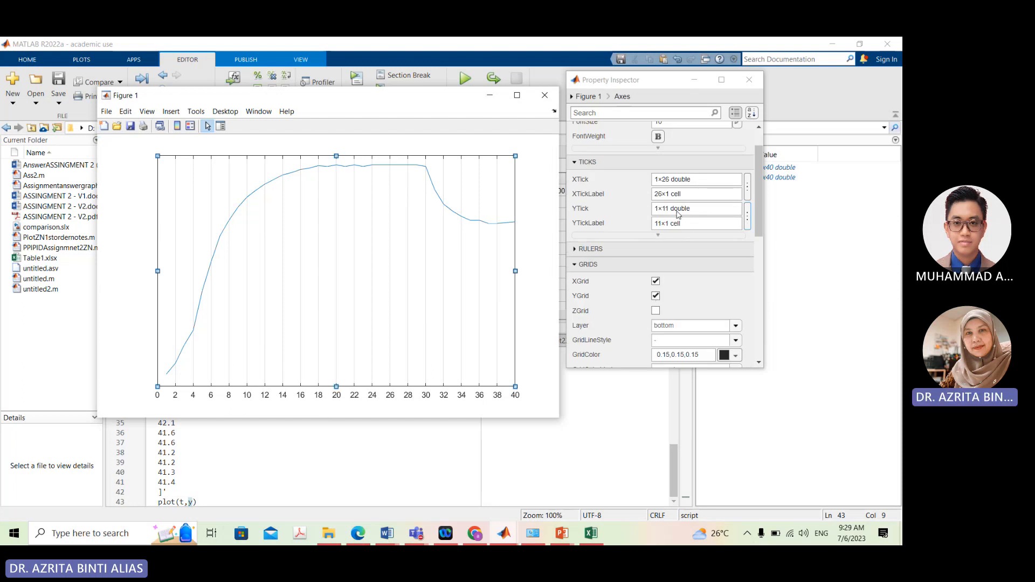
{"action": "left_click", "coordinate": [678, 210]}
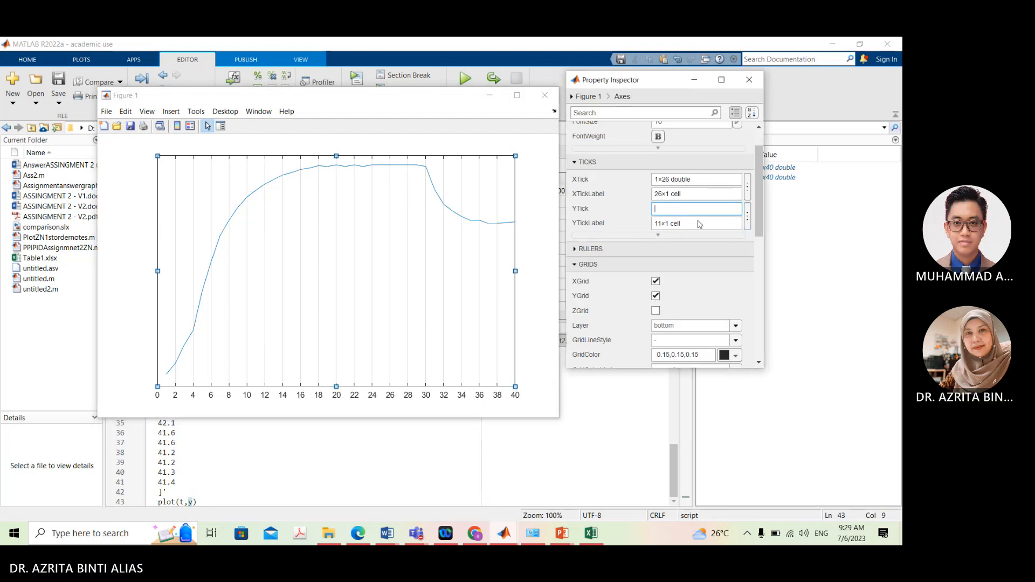
{"action": "left_click", "coordinate": [748, 215]}
{"action": "left_click", "coordinate": [623, 265]}
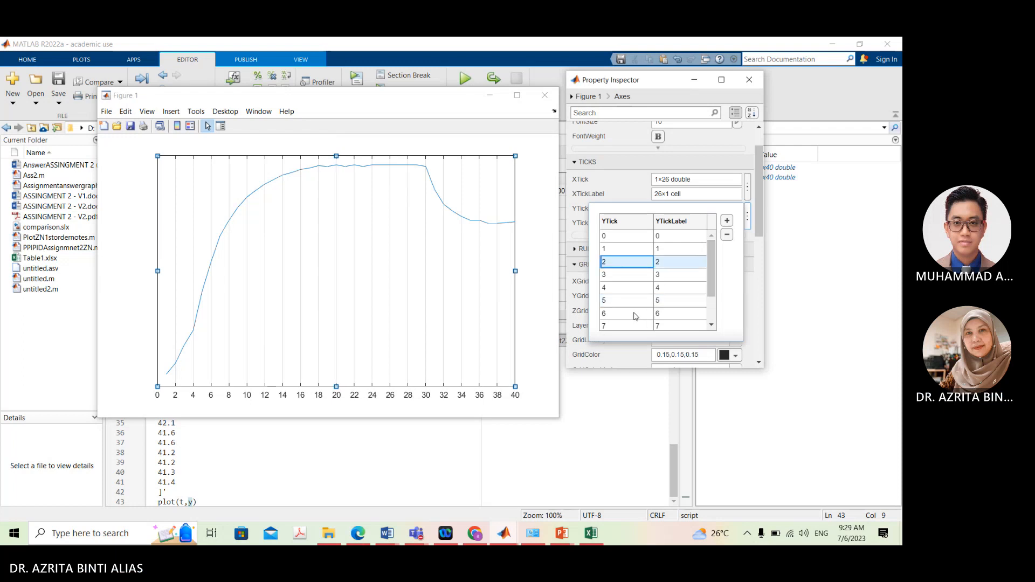
{"action": "left_click", "coordinate": [613, 252]}
{"action": "type", "text": "2"}
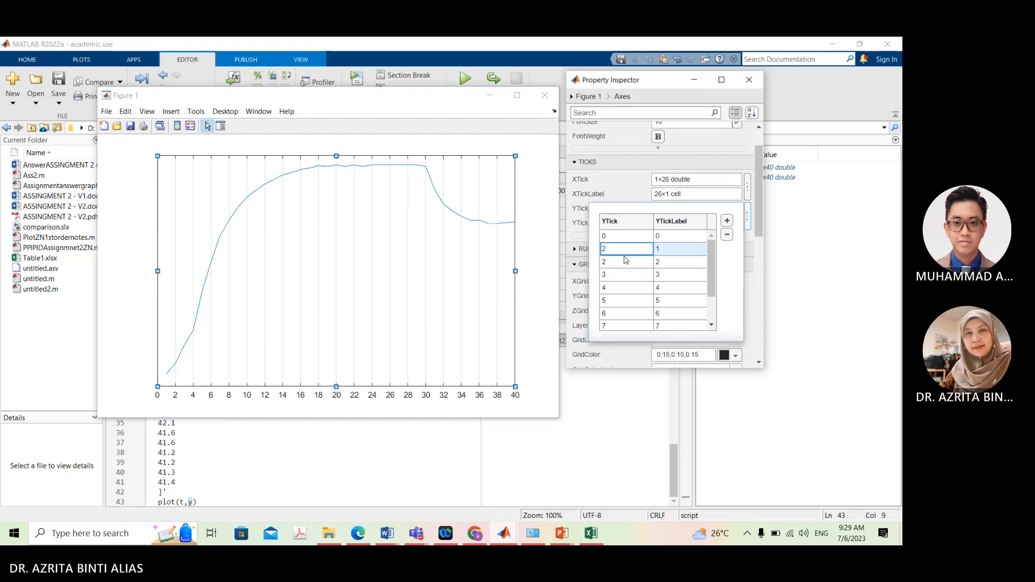
{"action": "type", "text": "0"}
{"action": "left_click", "coordinate": [673, 252]}
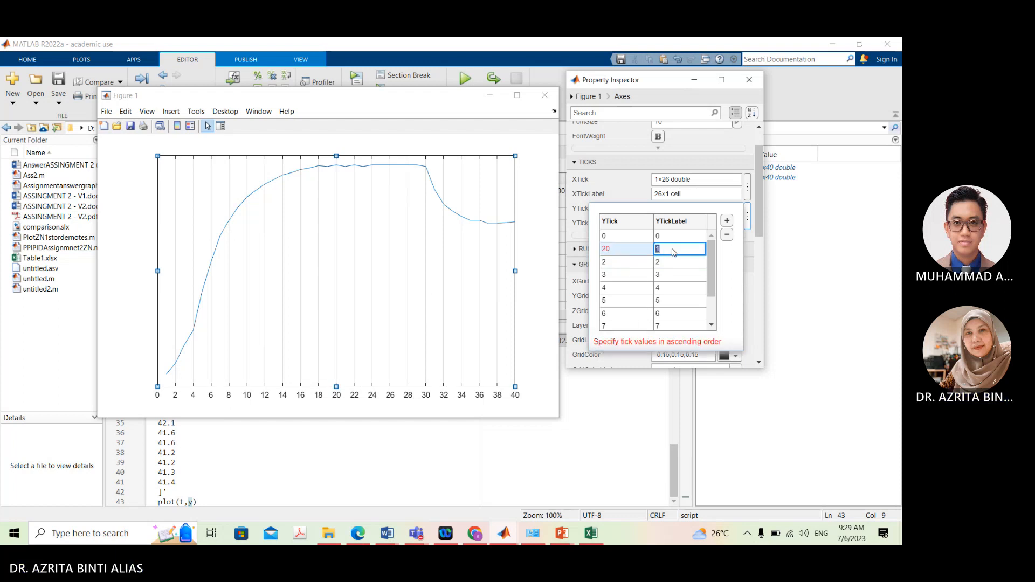
{"action": "type", "text": "20"}
Delete the y-axis ticks from 2 to 10 in the y tick table, keeping only 0 and 20
{"action": "left_click", "coordinate": [625, 325]}
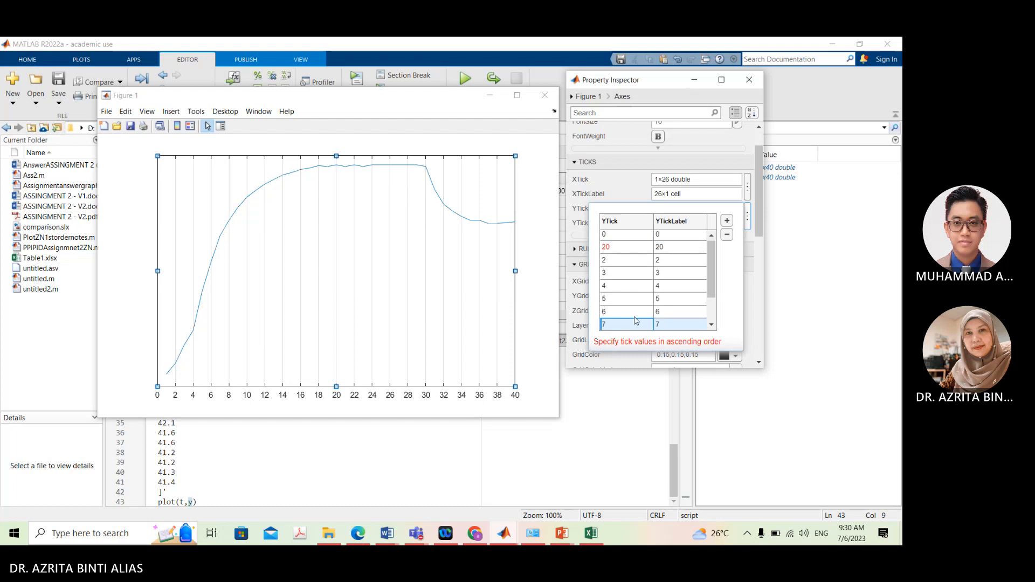
{"action": "left_click", "coordinate": [727, 235]}
{"action": "left_click", "coordinate": [727, 236]}
{"action": "left_click", "coordinate": [727, 236]}
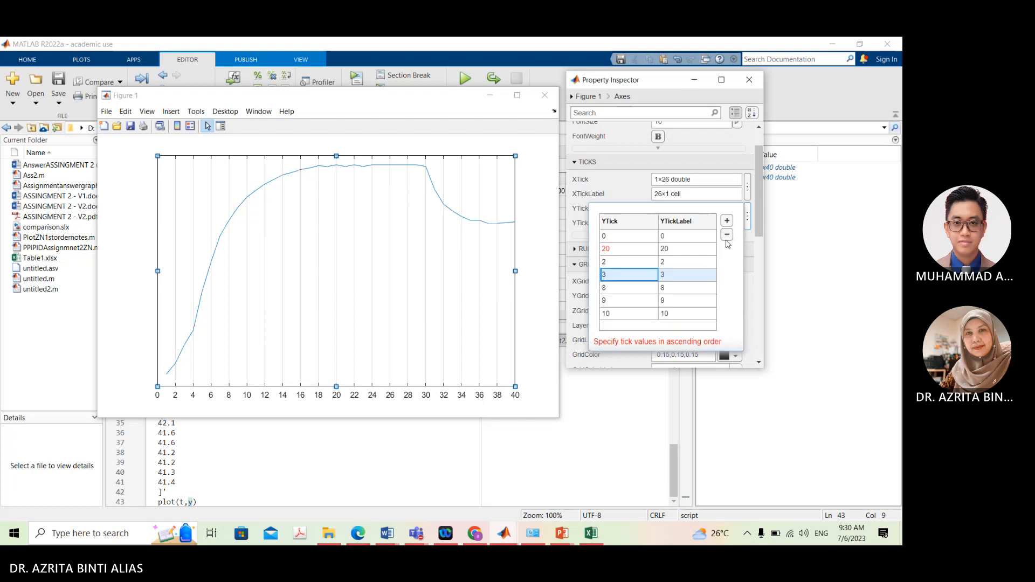
{"action": "left_click", "coordinate": [726, 235]}
{"action": "left_click", "coordinate": [726, 236]}
{"action": "left_click", "coordinate": [623, 306]}
{"action": "left_click", "coordinate": [727, 235]}
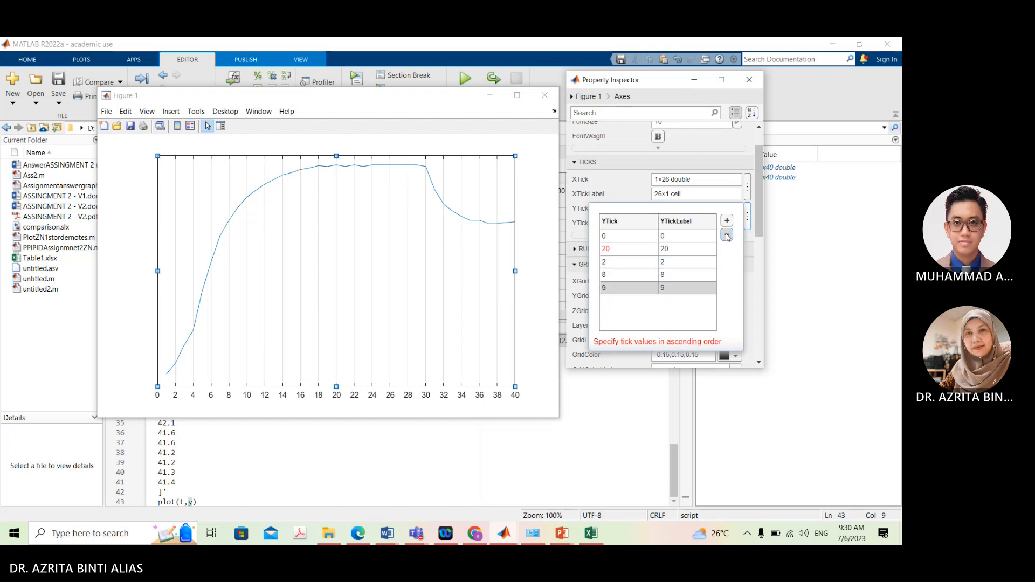
{"action": "left_click", "coordinate": [727, 236]}
{"action": "left_click", "coordinate": [727, 236]}
{"action": "left_click", "coordinate": [727, 235]}
Add y-axis ticks from 40 to 100 in steps of 20 after tick 20, and close the figure
{"action": "left_click", "coordinate": [647, 251]}
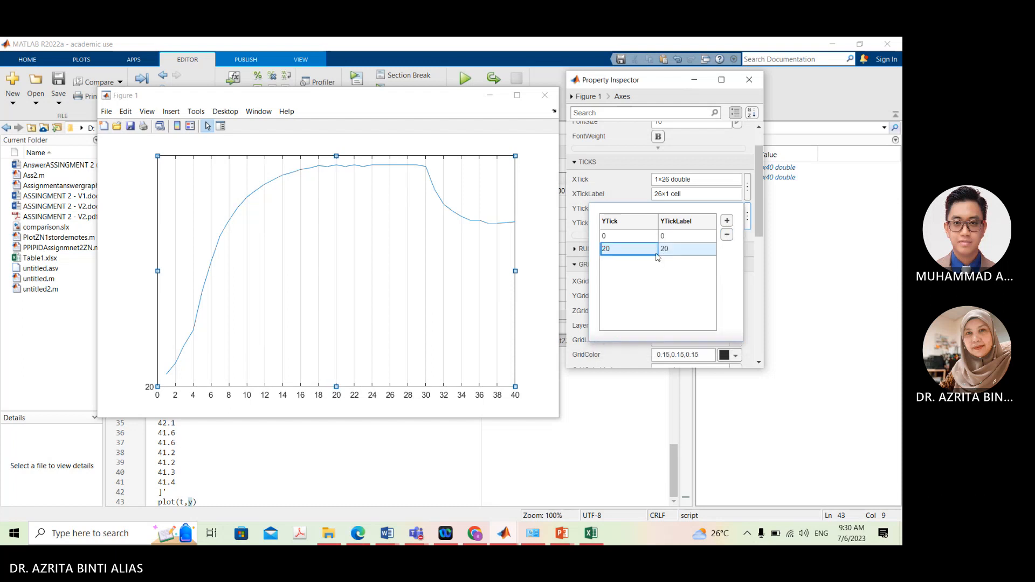
{"action": "left_click", "coordinate": [727, 221]}
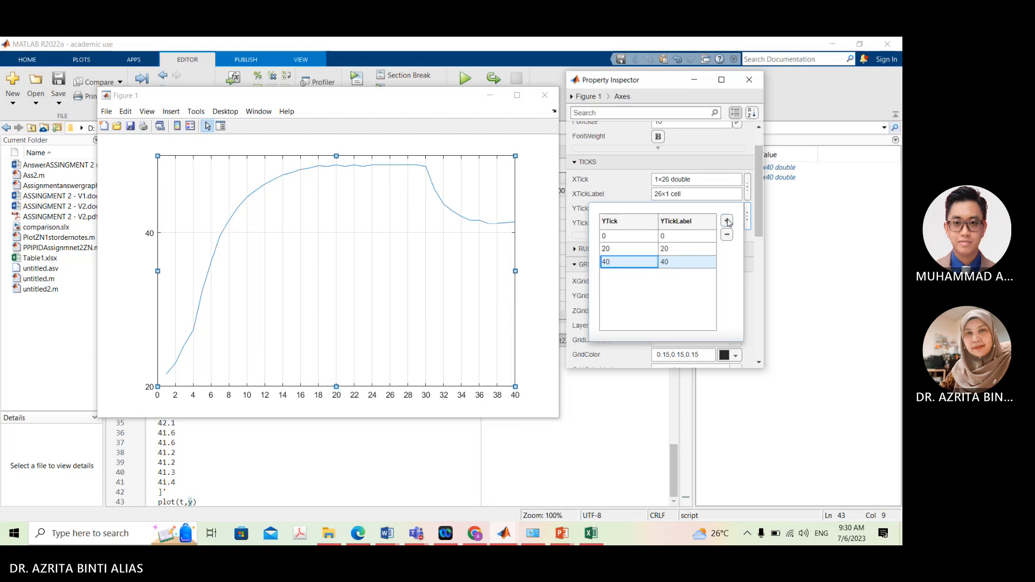
{"action": "left_click", "coordinate": [727, 221]}
{"action": "left_click", "coordinate": [727, 221]}
{"action": "left_click", "coordinate": [727, 222]}
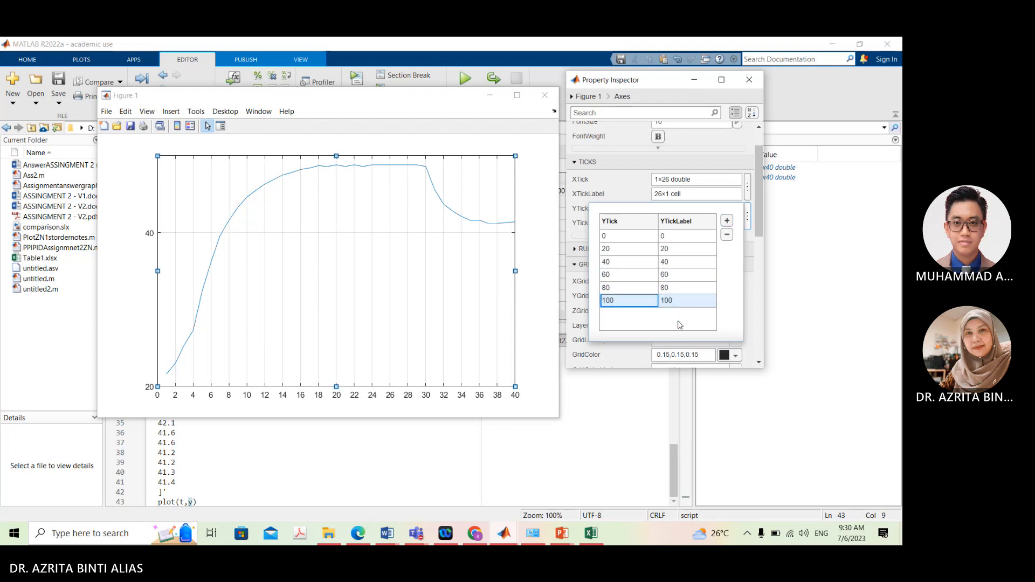
{"action": "left_click", "coordinate": [111, 308]}
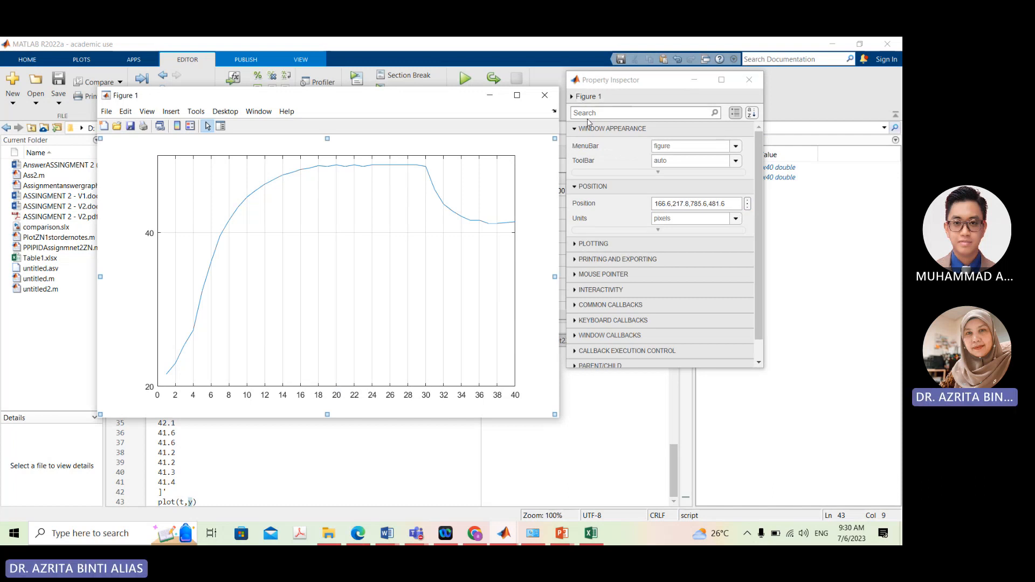
{"action": "left_click", "coordinate": [550, 101]}
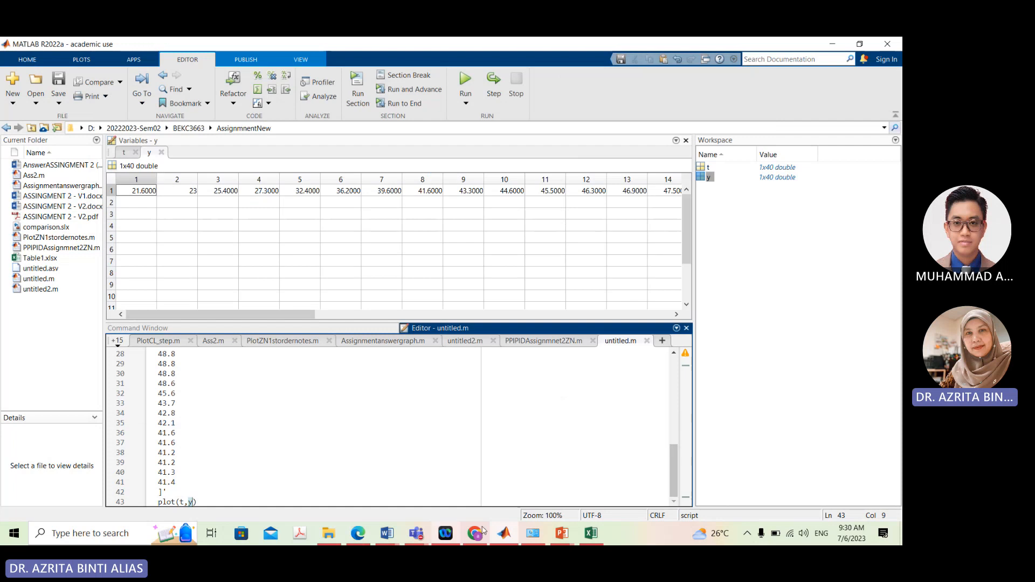
Switch to the RevisionZN presentation in PowerPoint and show slide 2 on Ziegler-Nichols's First Method
{"action": "left_click", "coordinate": [387, 535]}
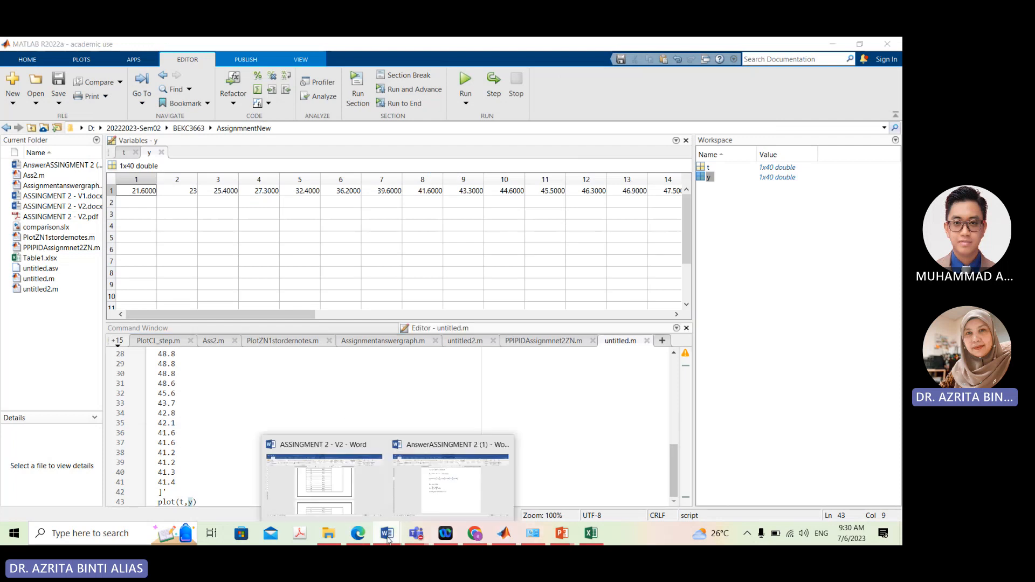
{"action": "left_click", "coordinate": [329, 536]}
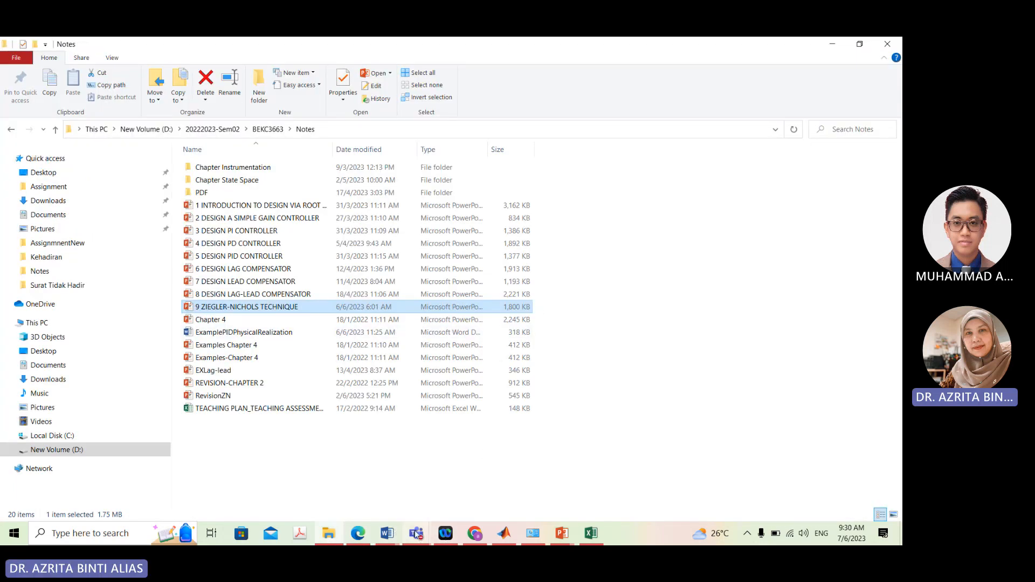
{"action": "left_click", "coordinate": [559, 536]}
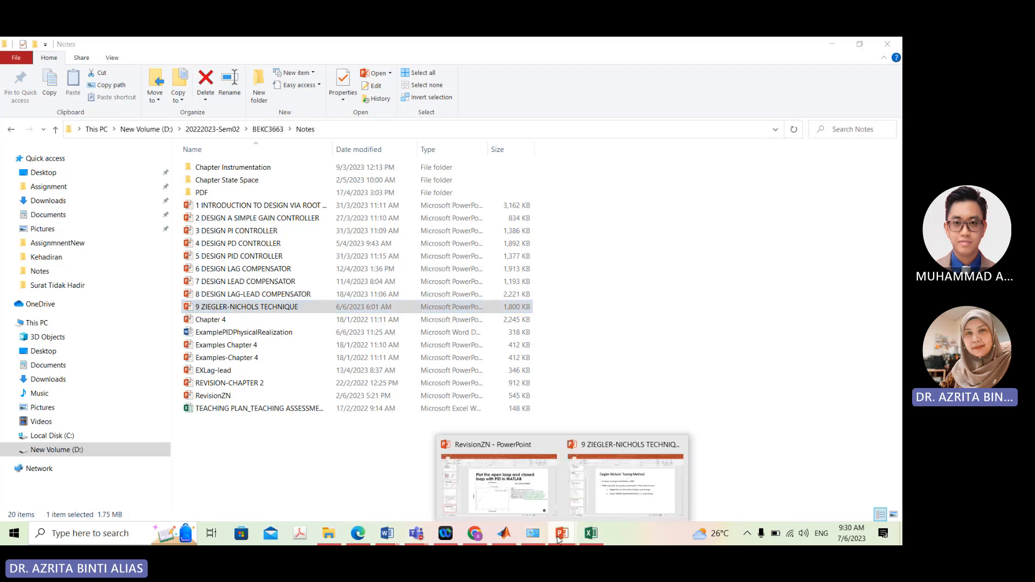
{"action": "left_click", "coordinate": [531, 510]}
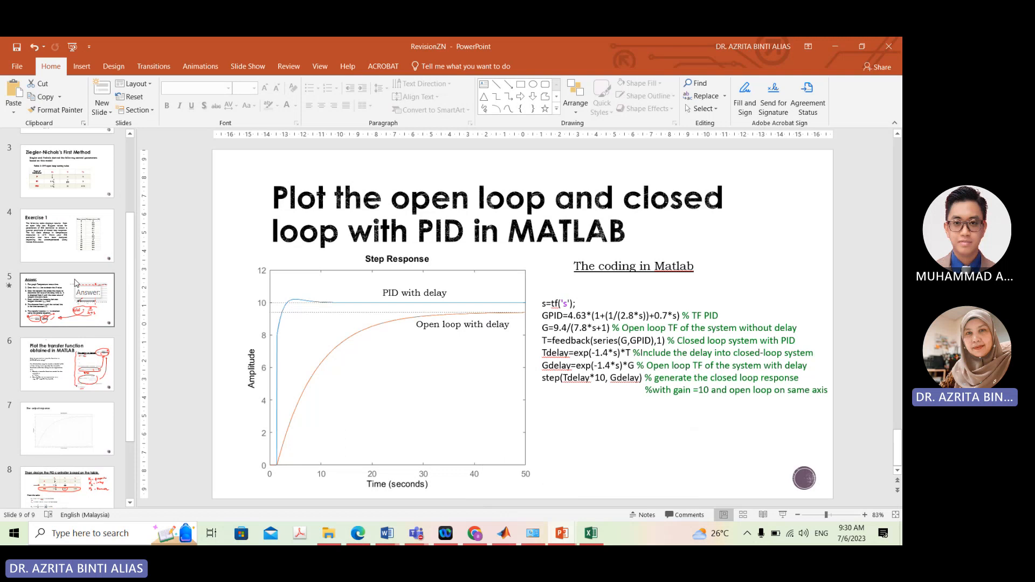
{"action": "scroll", "coordinate": [76, 282], "scroll_direction": "up", "scroll_amount": 1}
{"action": "scroll", "coordinate": [75, 283], "scroll_direction": "up", "scroll_amount": 1}
{"action": "left_click", "coordinate": [75, 237]}
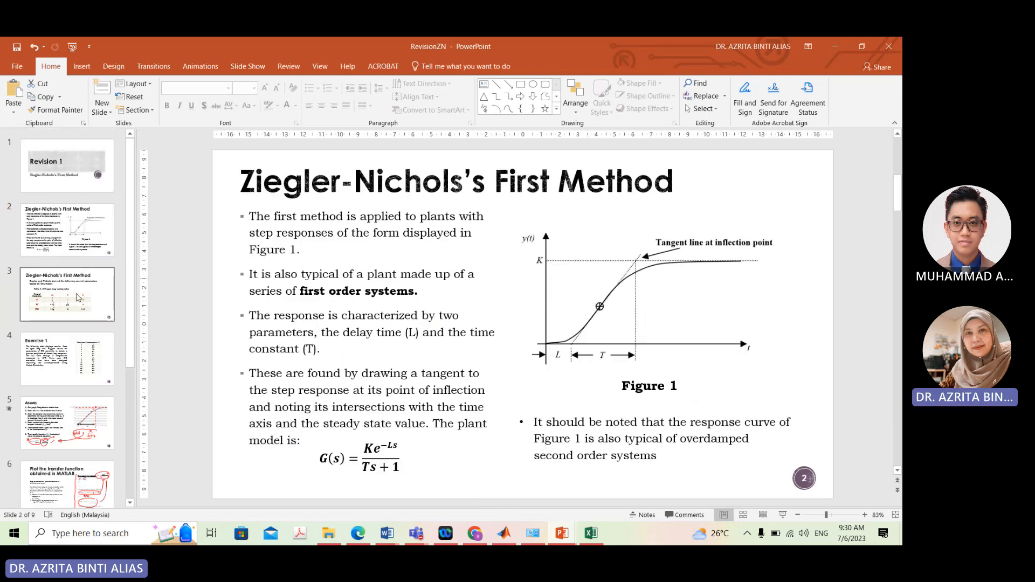
Review the Answer slide deriving the transfer function and slide 8 on designing the PID controller from the table
{"action": "left_click", "coordinate": [69, 422]}
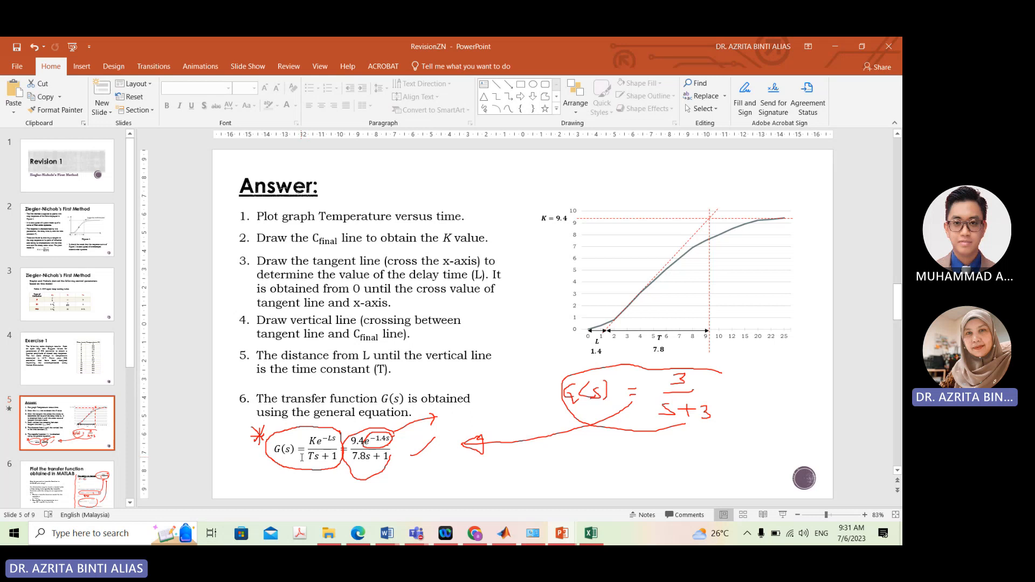
{"action": "left_click", "coordinate": [60, 485]}
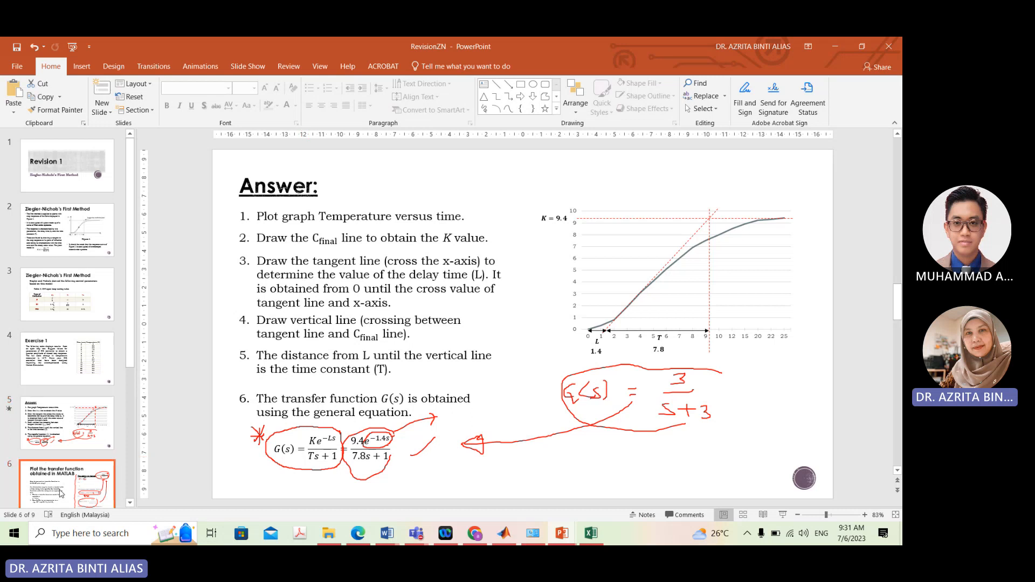
{"action": "scroll", "coordinate": [68, 387], "scroll_direction": "down", "scroll_amount": 2}
{"action": "left_click", "coordinate": [67, 386]}
{"action": "key", "text": "Down"}
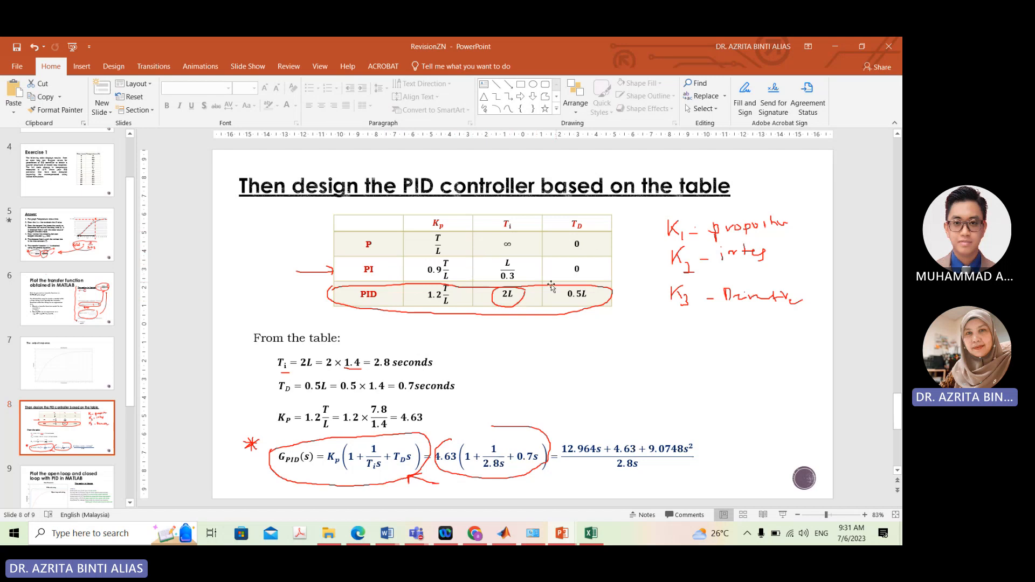
Switch to the ASSINGMENT 2 - V2 document in Word and show the numbered tasks under Part A
{"action": "left_click", "coordinate": [390, 539]}
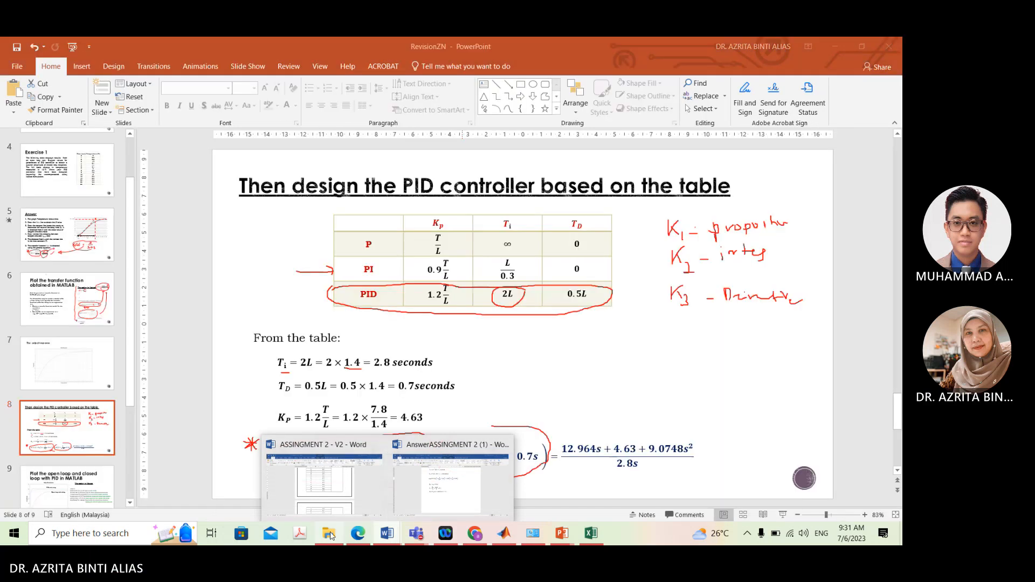
{"action": "left_click", "coordinate": [330, 535]}
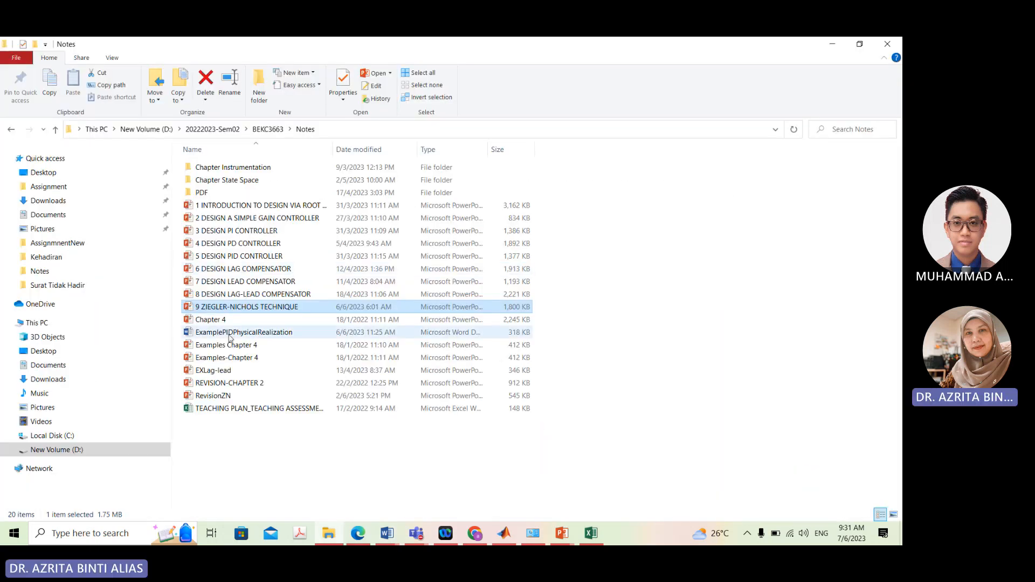
{"action": "left_click", "coordinate": [331, 535]}
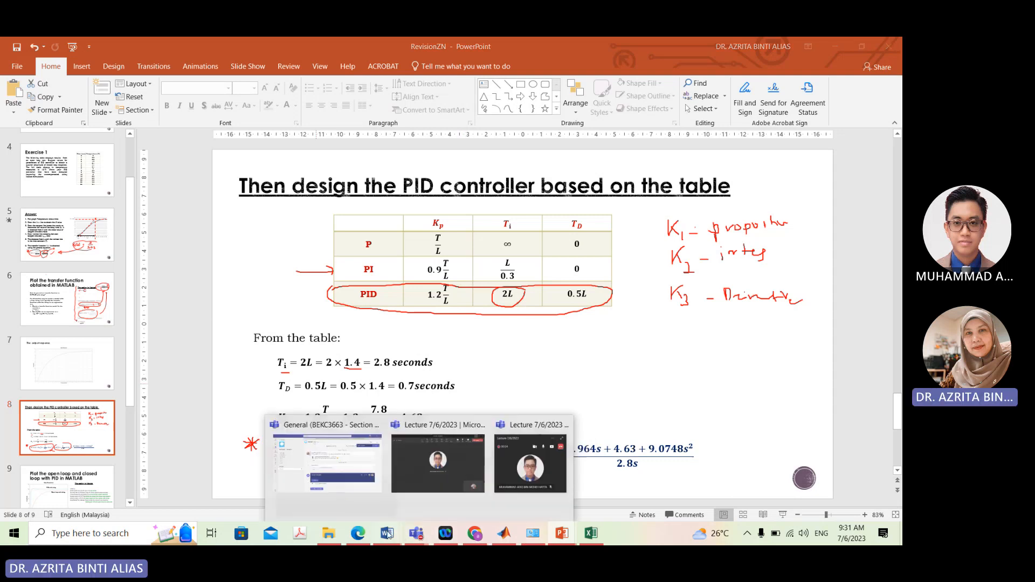
{"action": "mouse_move", "coordinate": [388, 537]}
{"action": "left_click", "coordinate": [341, 468]}
{"action": "scroll", "coordinate": [390, 332], "scroll_direction": "down", "scroll_amount": 3}
{"action": "scroll", "coordinate": [391, 332], "scroll_direction": "up", "scroll_amount": 15}
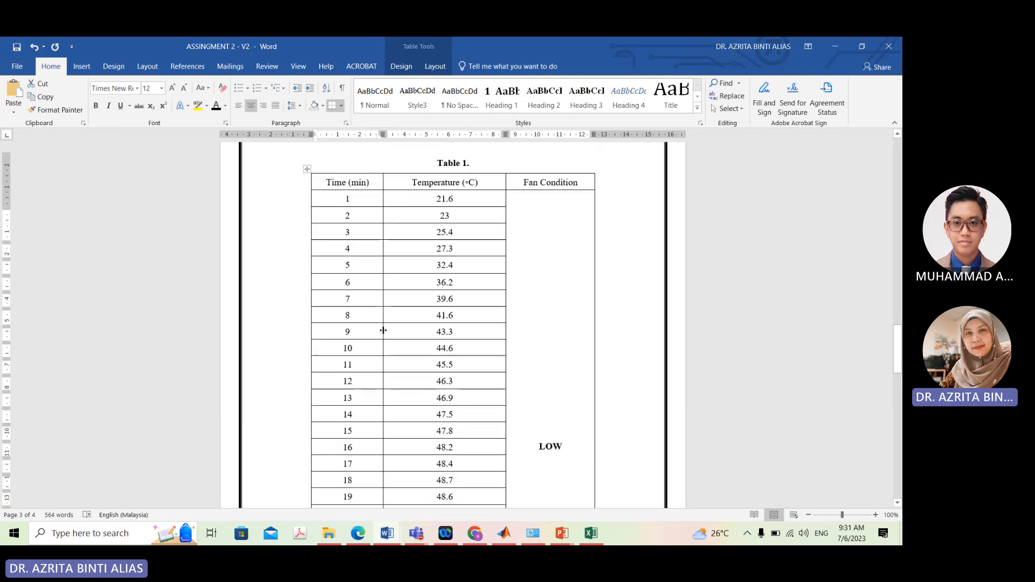
{"action": "scroll", "coordinate": [387, 321], "scroll_direction": "up", "scroll_amount": 2}
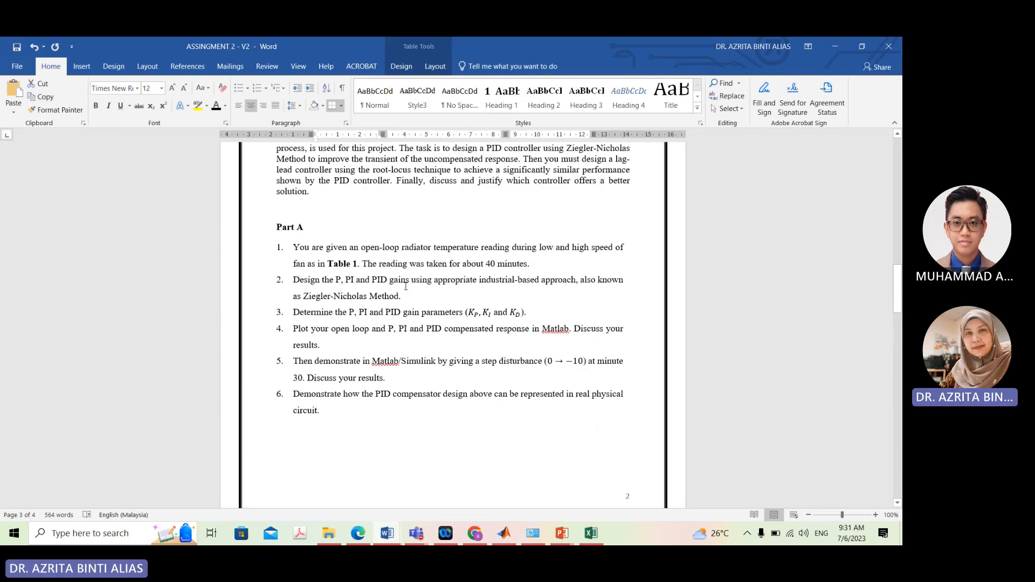
Color the text of Part A item 2, on designing the P, PI and PID gains, red
{"action": "left_click_drag", "start_coordinate": [405, 296], "coordinate": [308, 280]}
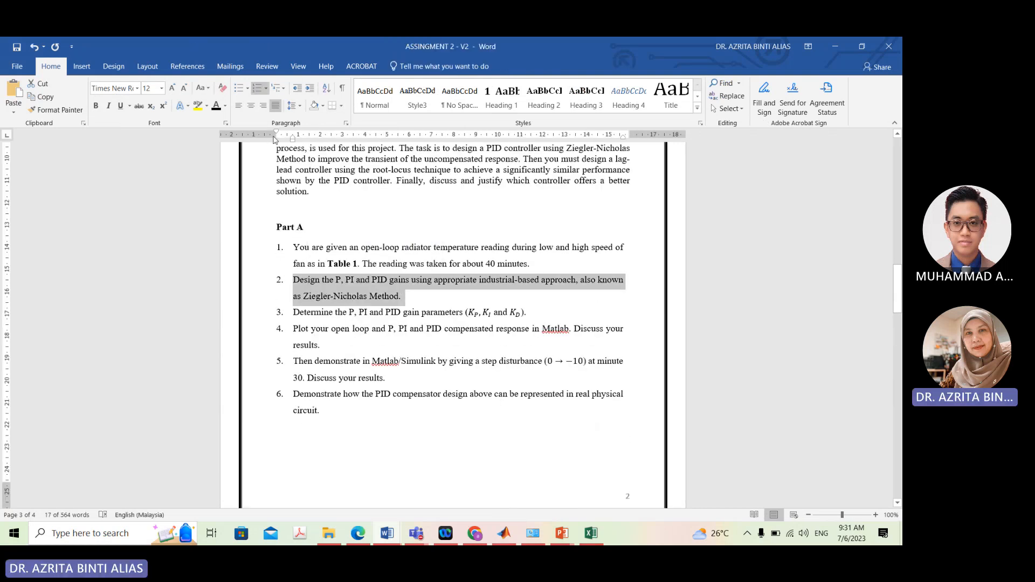
{"action": "left_click", "coordinate": [225, 111]}
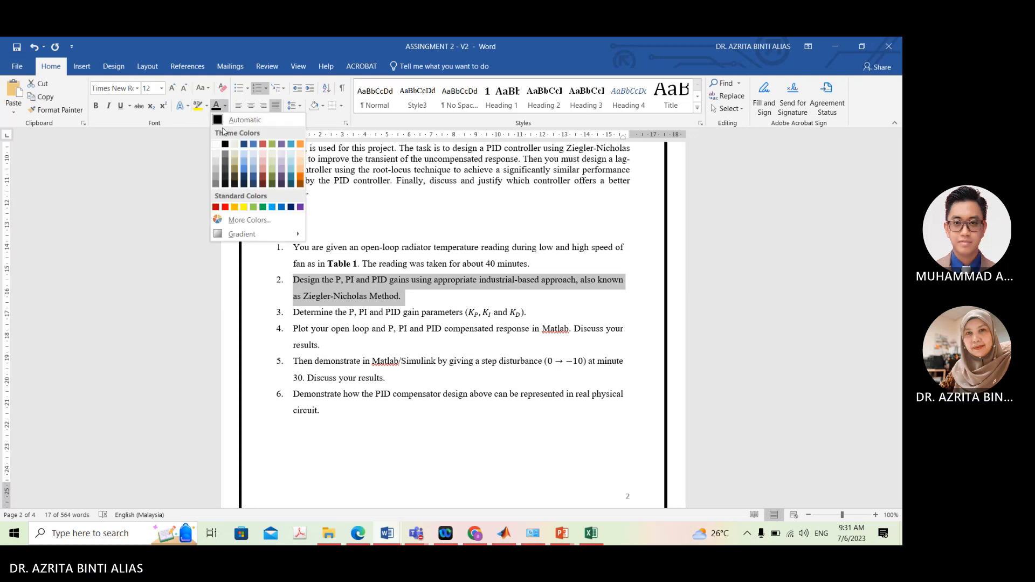
{"action": "left_click", "coordinate": [228, 205]}
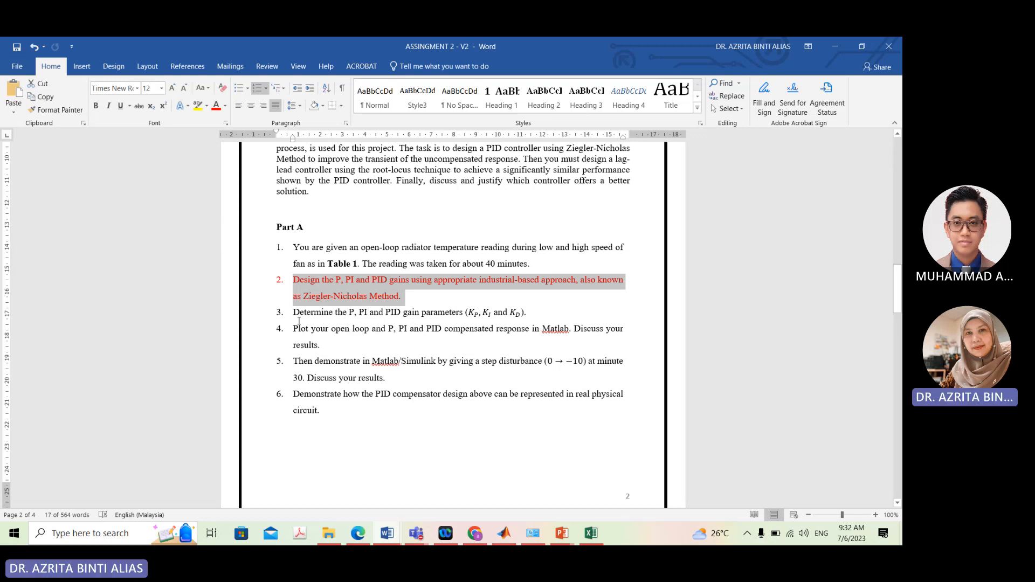
Switch to the 9 ZIEGLER-NICHOLS TECHNIQUE presentation in PowerPoint and view slide 5 with the PID gain equations
{"action": "left_click_drag", "start_coordinate": [298, 321], "coordinate": [307, 319]}
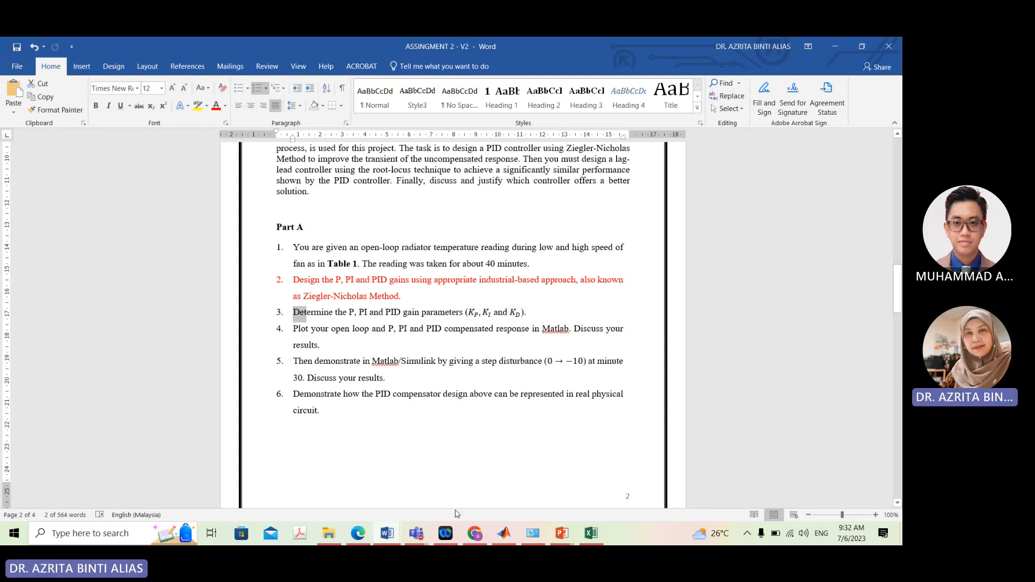
{"action": "mouse_move", "coordinate": [561, 533]}
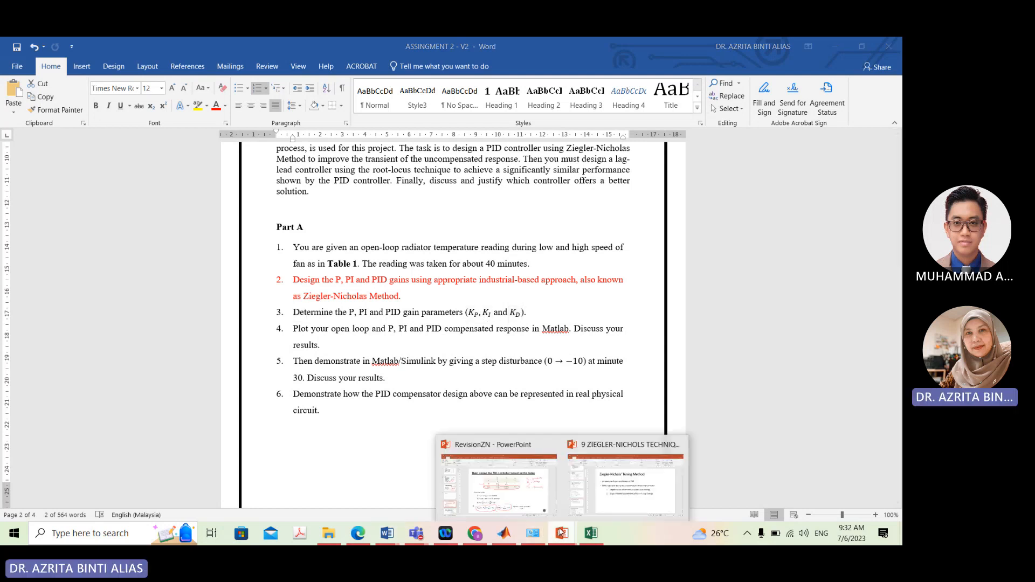
{"action": "left_click", "coordinate": [533, 505]}
{"action": "left_click", "coordinate": [604, 488]}
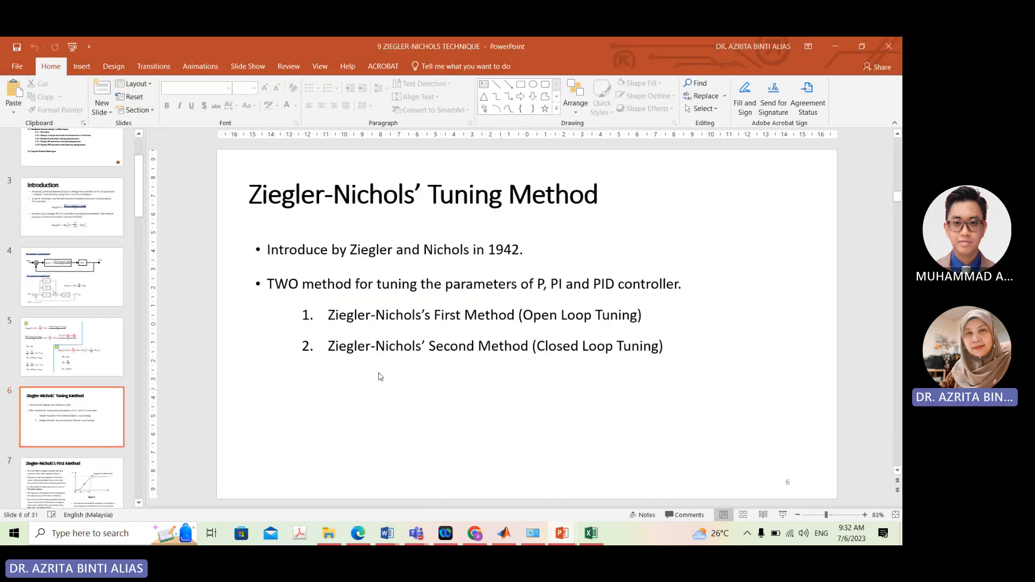
{"action": "left_click", "coordinate": [76, 372]}
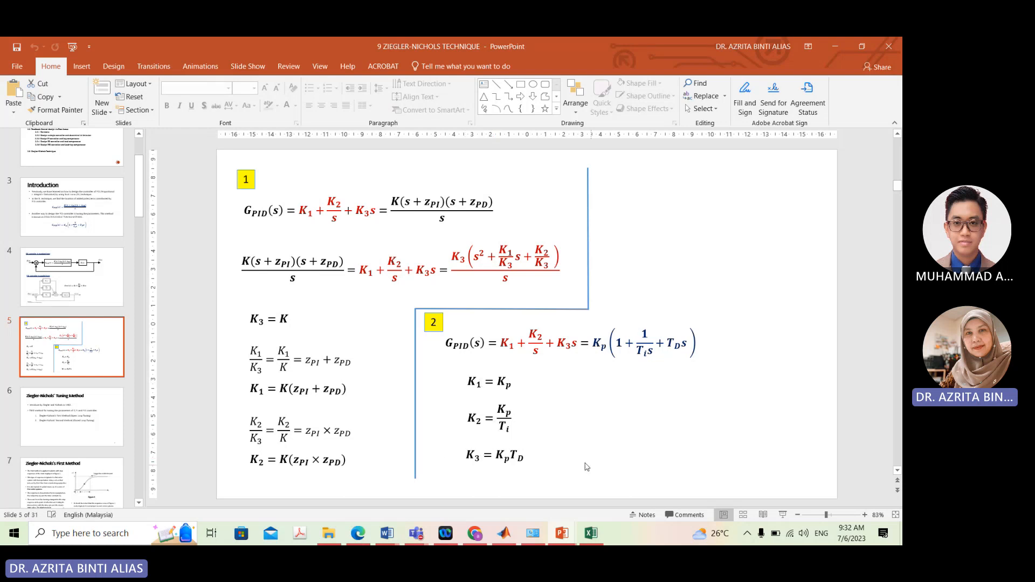
Switch to the ASSINGMENT 2 - V2 document in Word and colour the Part A item 3 sentence on gain parameters red
{"action": "left_click", "coordinate": [397, 532]}
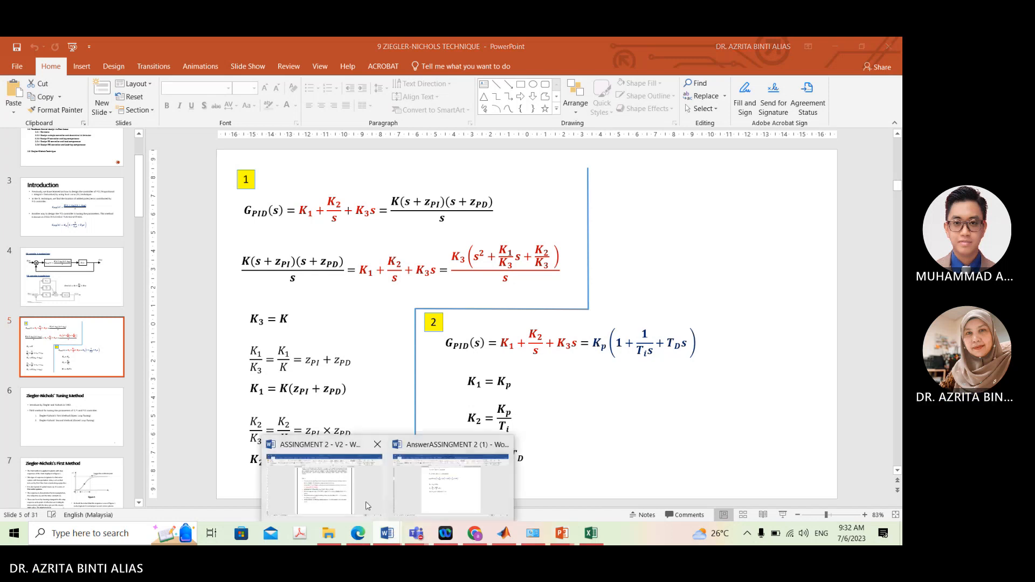
{"action": "left_click", "coordinate": [339, 502]}
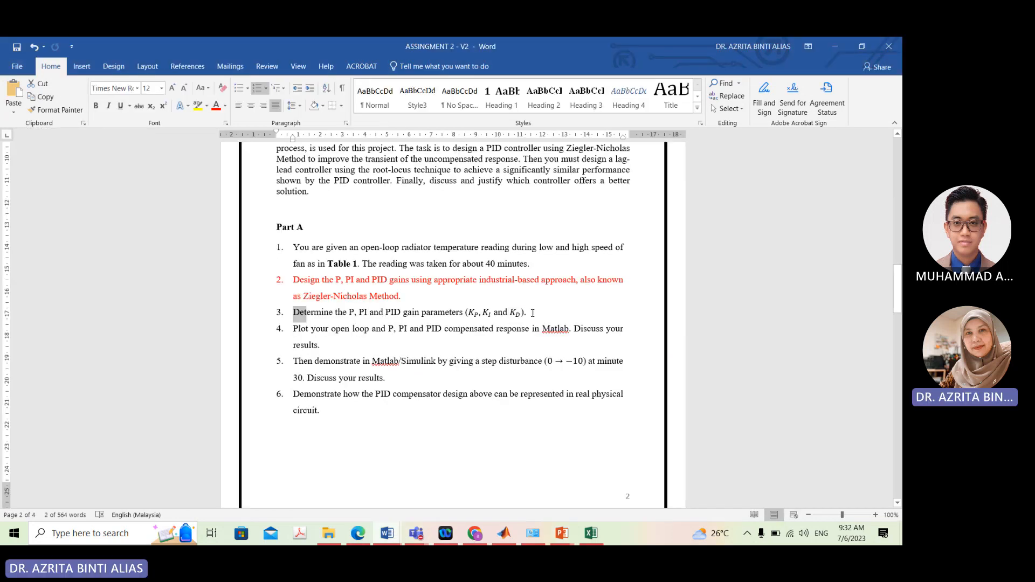
{"action": "left_click_drag", "start_coordinate": [527, 312], "coordinate": [295, 311]}
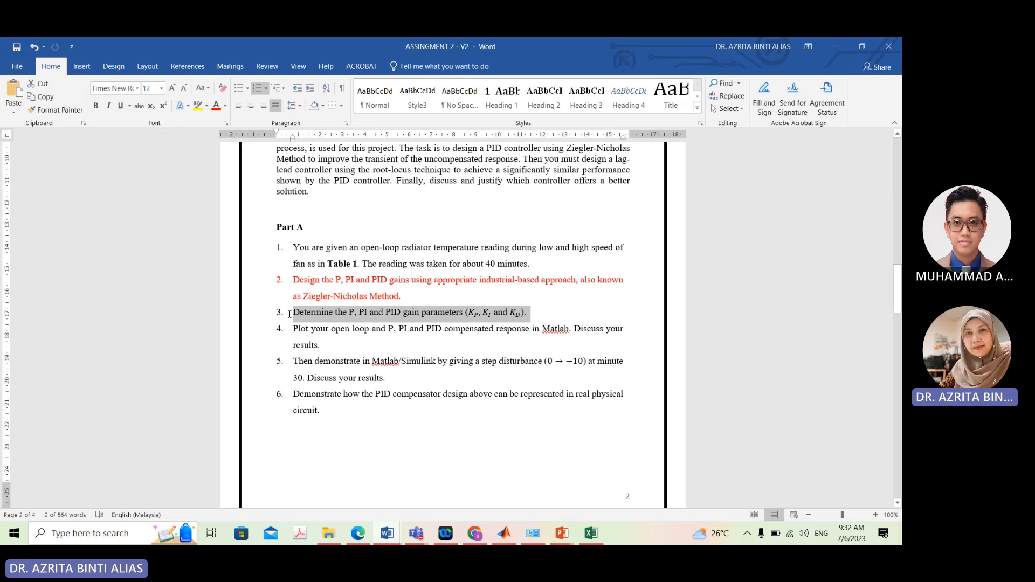
{"action": "left_click", "coordinate": [216, 107]}
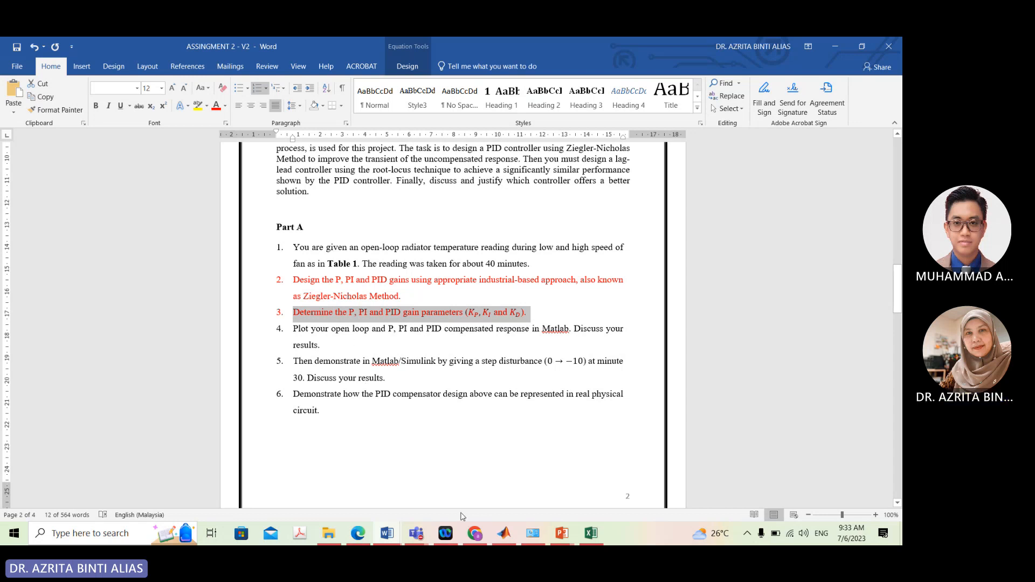
Switch to MATLAB, close the Variables view and show the PPIPIDAssignmnet2ZN.m script
{"action": "left_click", "coordinate": [503, 535]}
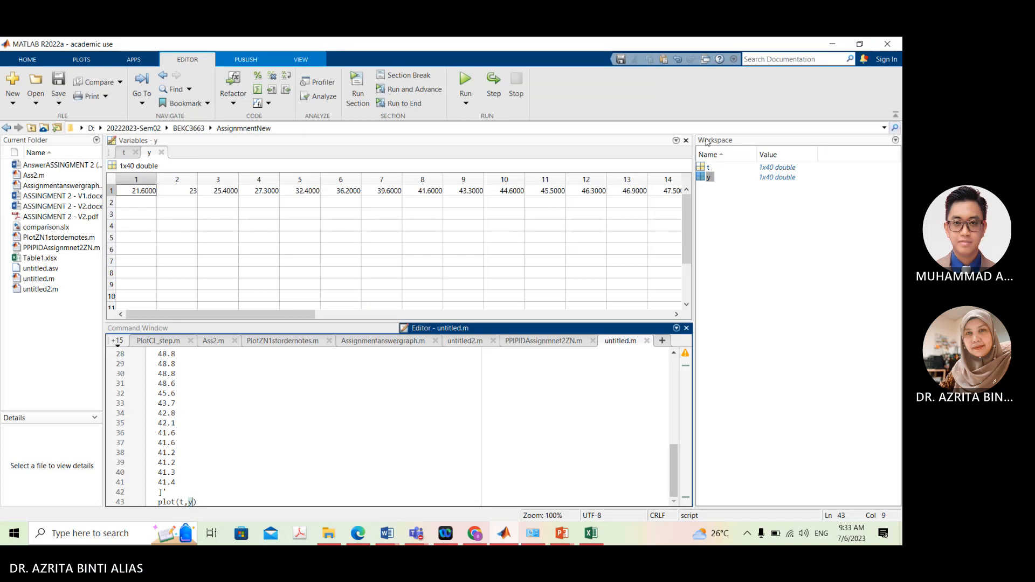
{"action": "left_click", "coordinate": [686, 140]}
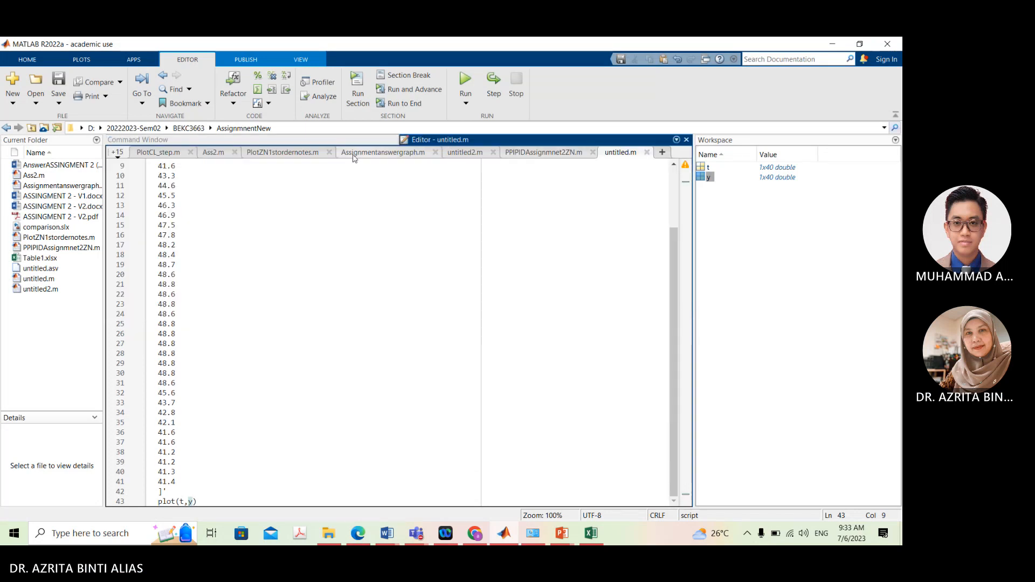
{"action": "left_click", "coordinate": [544, 152]}
{"action": "left_click", "coordinate": [422, 225]}
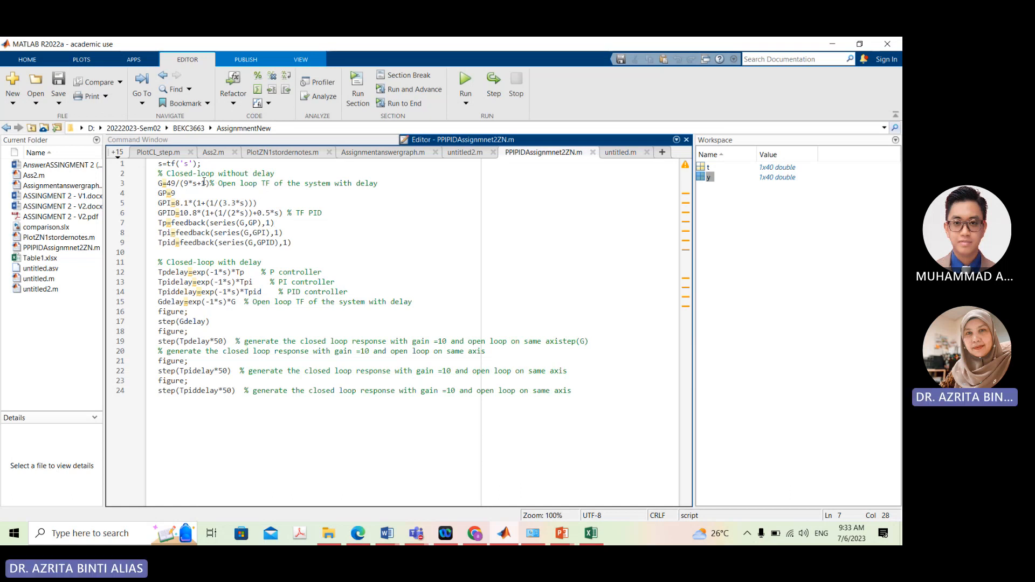
Examine the script's plant and controller definitions, the closed-loop functions without and with delay, and the step plot commands
{"action": "left_click", "coordinate": [163, 183]}
{"action": "left_click", "coordinate": [166, 193]}
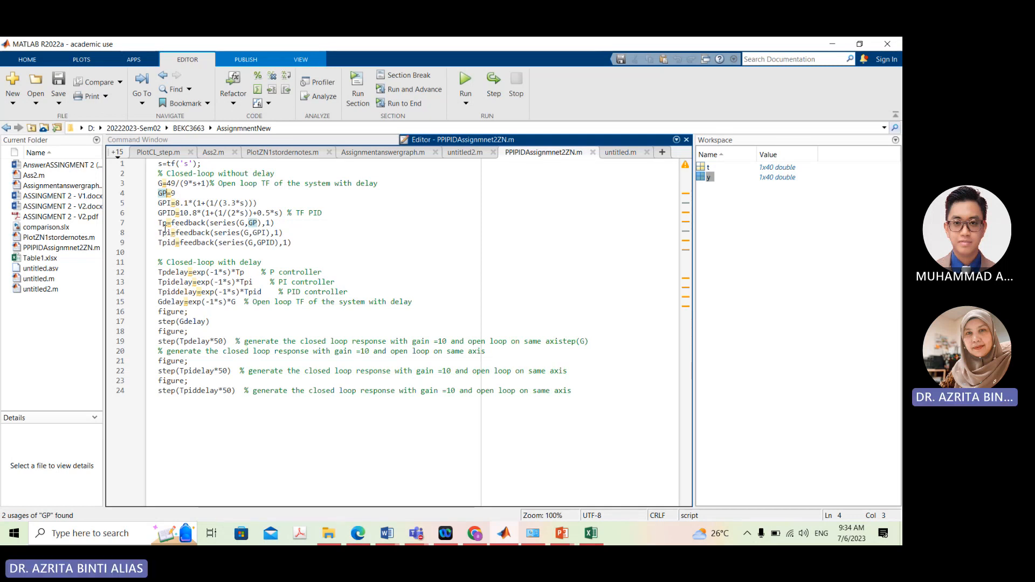
{"action": "mouse_move", "coordinate": [166, 226]}
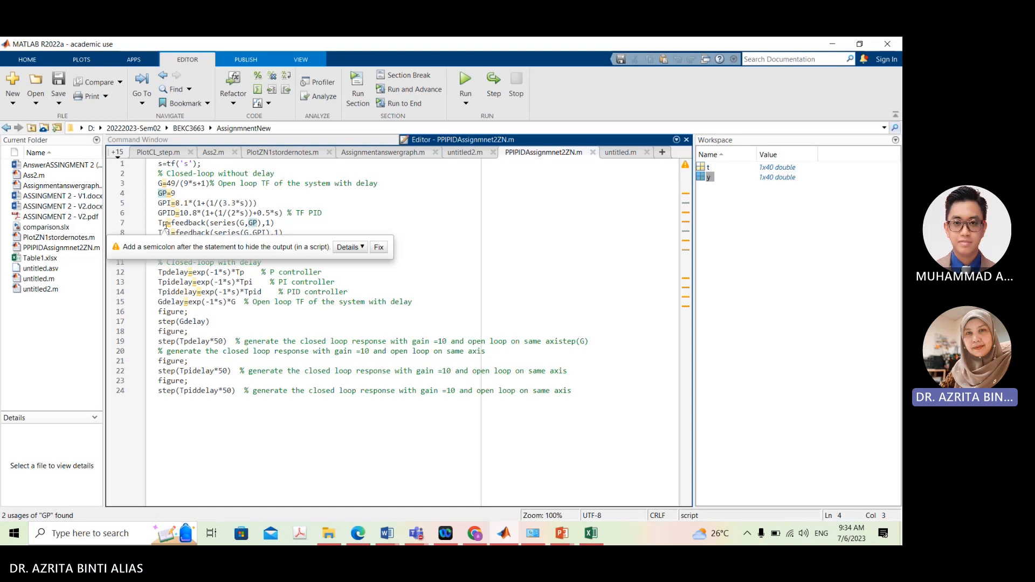
{"action": "left_click", "coordinate": [278, 224]}
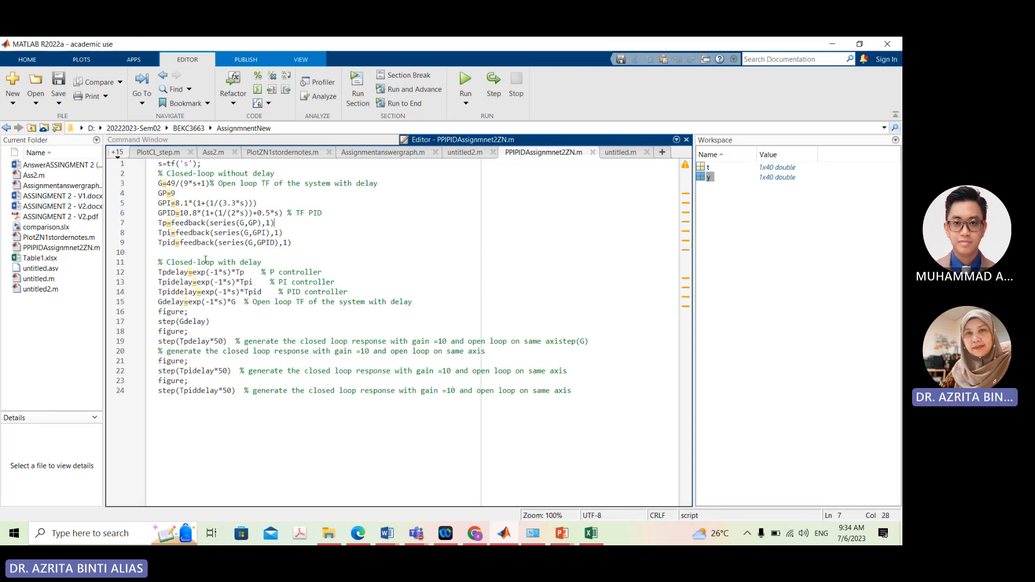
{"action": "left_click", "coordinate": [166, 264]}
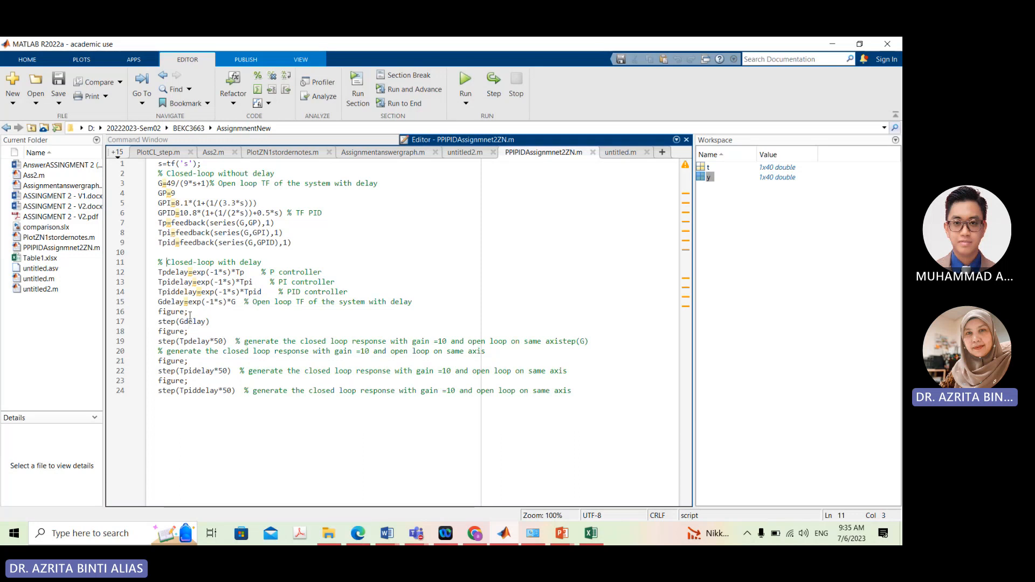
{"action": "left_click", "coordinate": [160, 314]}
{"action": "left_click", "coordinate": [171, 370]}
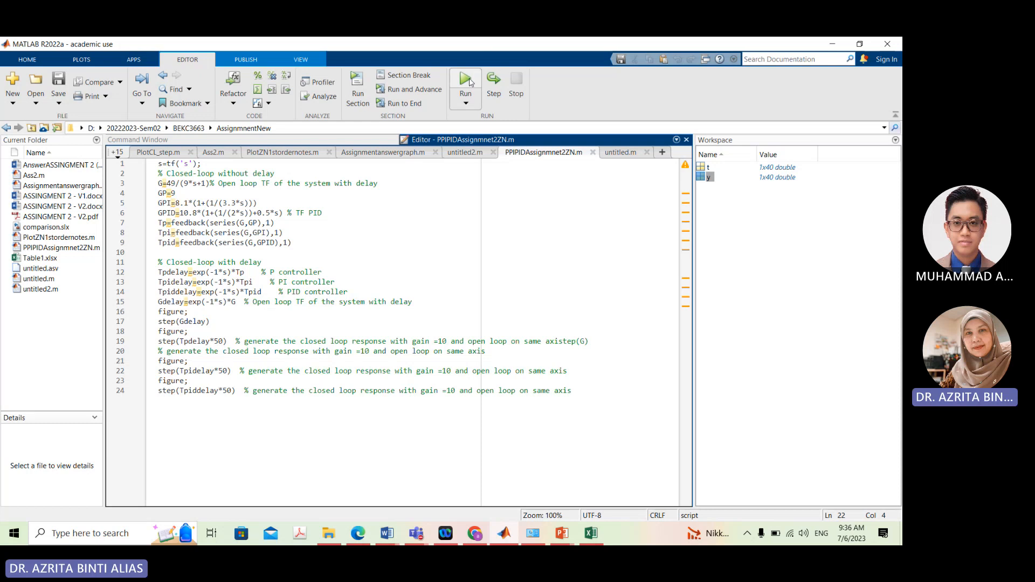
Run the PPIPIDAssignmnet2ZN.m script and bring its step response figures to the front
{"action": "key", "text": "F5"}
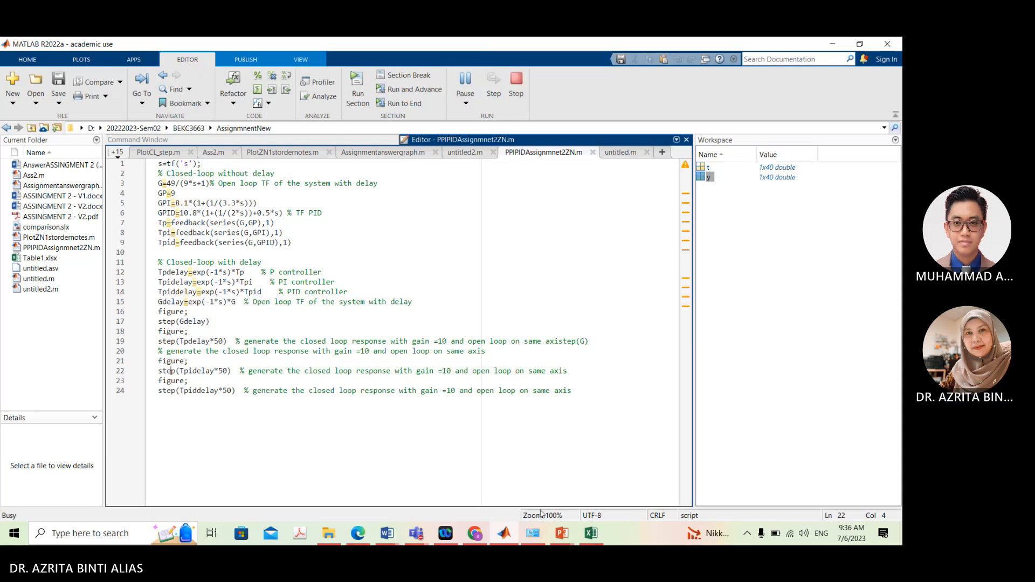
{"action": "left_click", "coordinate": [506, 540]}
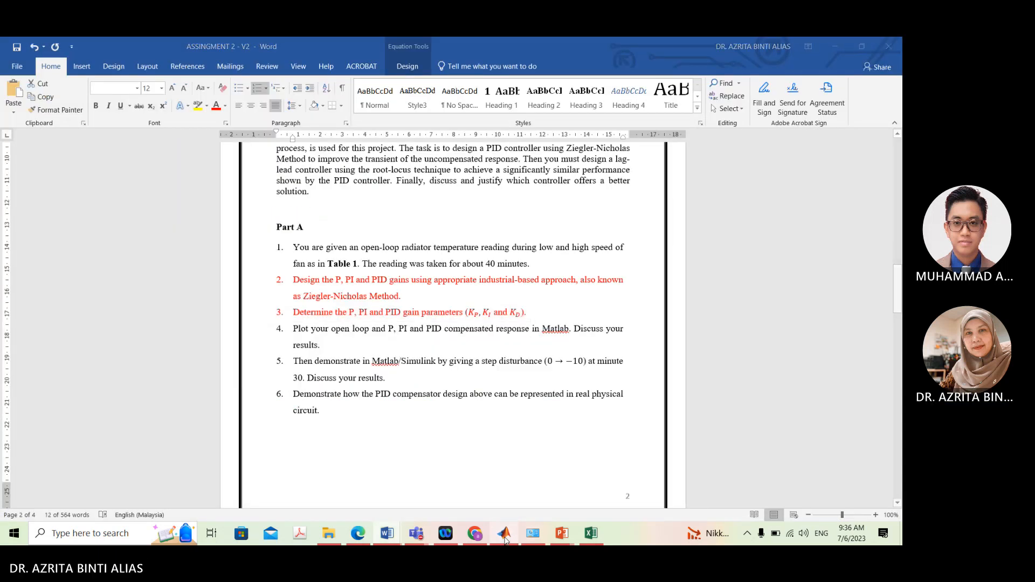
{"action": "left_click", "coordinate": [506, 539]}
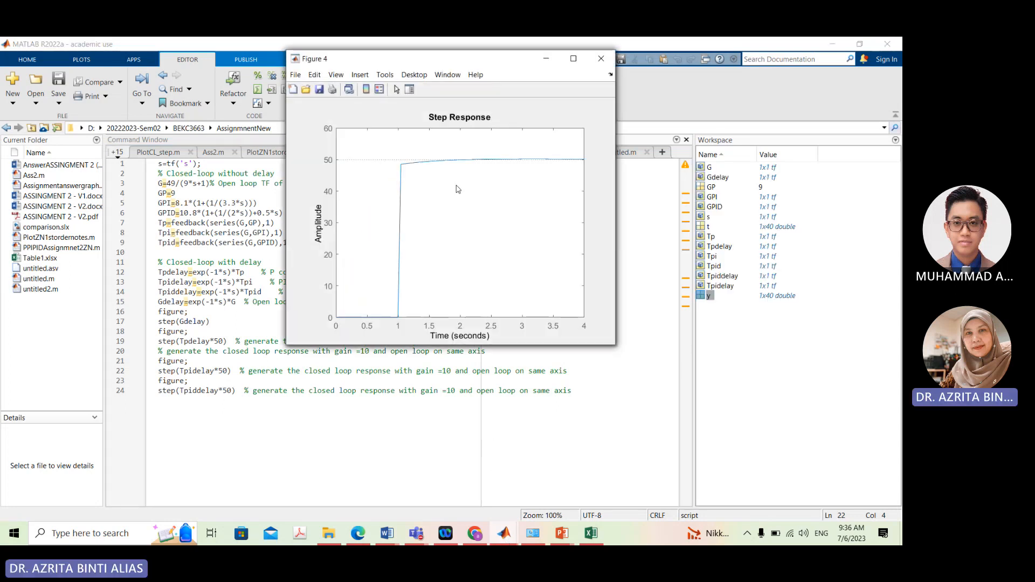
Spread out the Figure 1 to Figure 4 windows so that all four step responses can be compared
{"action": "left_click_drag", "start_coordinate": [396, 65], "coordinate": [548, 61]}
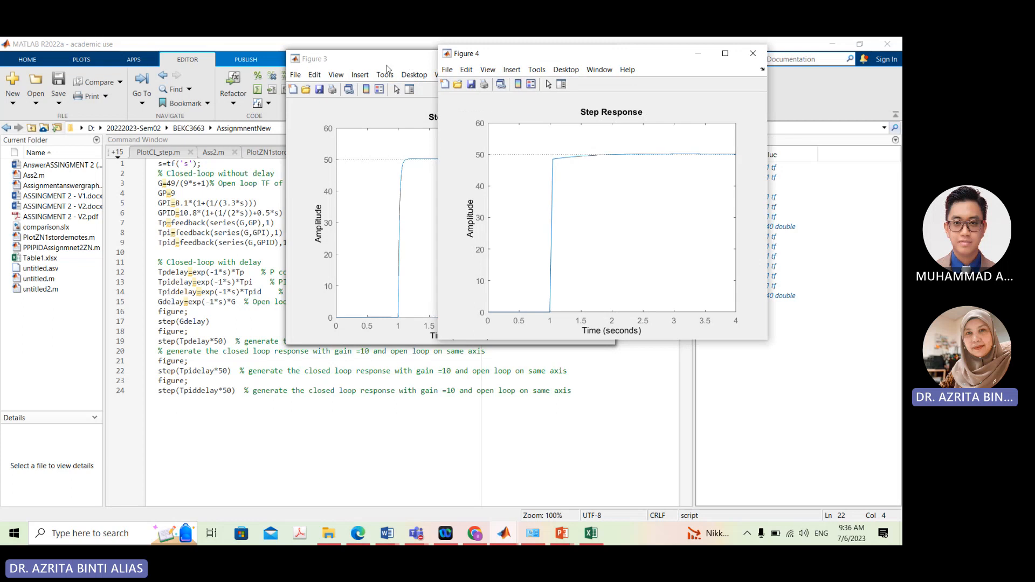
{"action": "left_click_drag", "start_coordinate": [386, 70], "coordinate": [488, 113]}
{"action": "left_click_drag", "start_coordinate": [343, 63], "coordinate": [426, 83]}
{"action": "left_click_drag", "start_coordinate": [342, 63], "coordinate": [102, 77]}
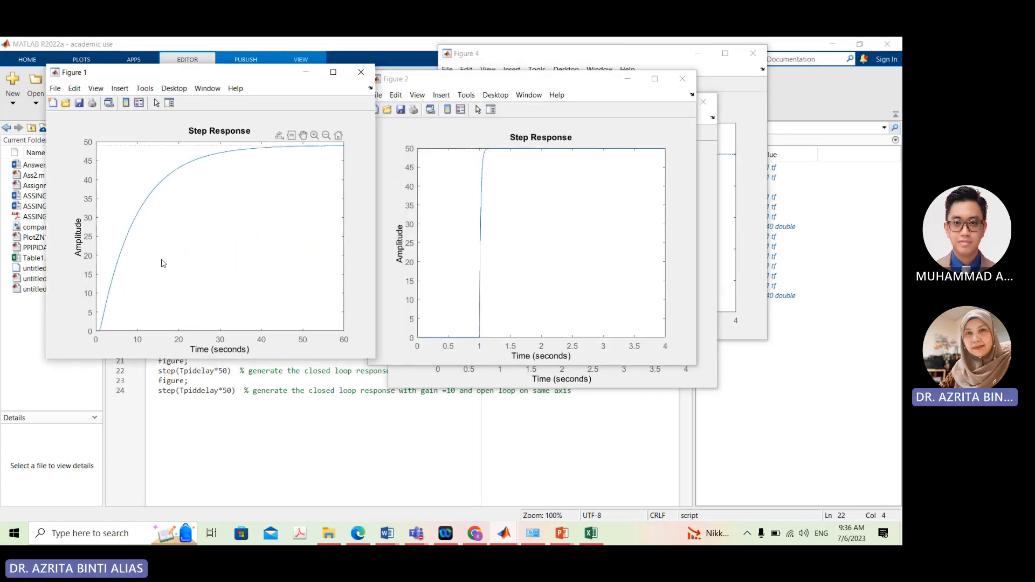
{"action": "left_click_drag", "start_coordinate": [240, 69], "coordinate": [203, 69]}
{"action": "left_click_drag", "start_coordinate": [414, 72], "coordinate": [186, 201]}
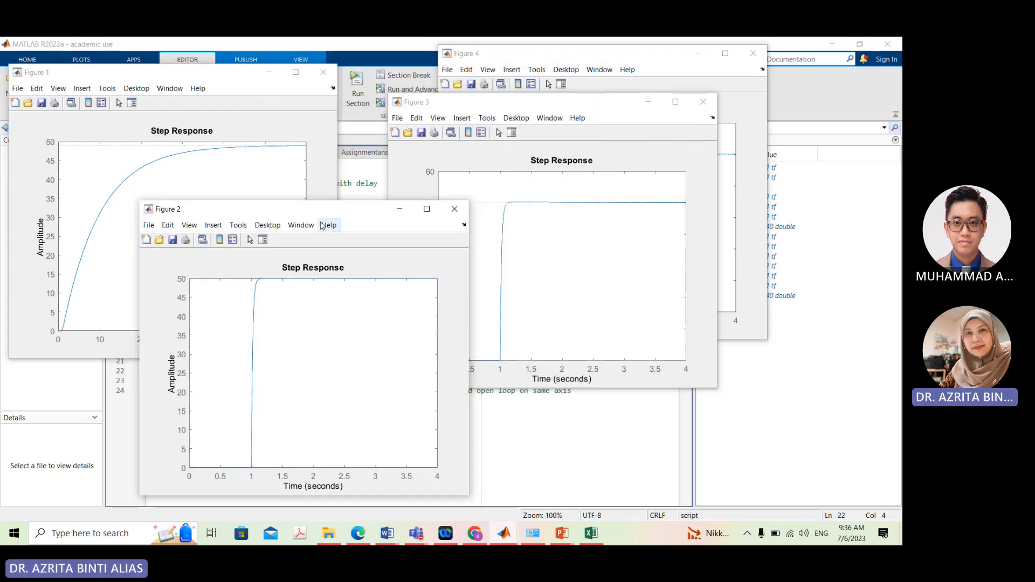
{"action": "left_click_drag", "start_coordinate": [323, 213], "coordinate": [284, 173]}
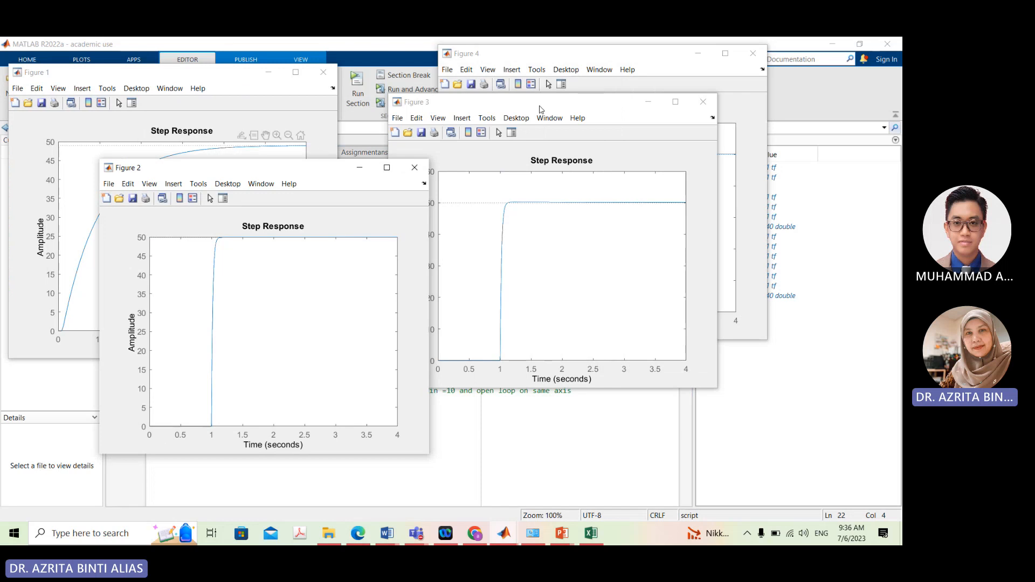
{"action": "left_click_drag", "start_coordinate": [552, 105], "coordinate": [526, 190]}
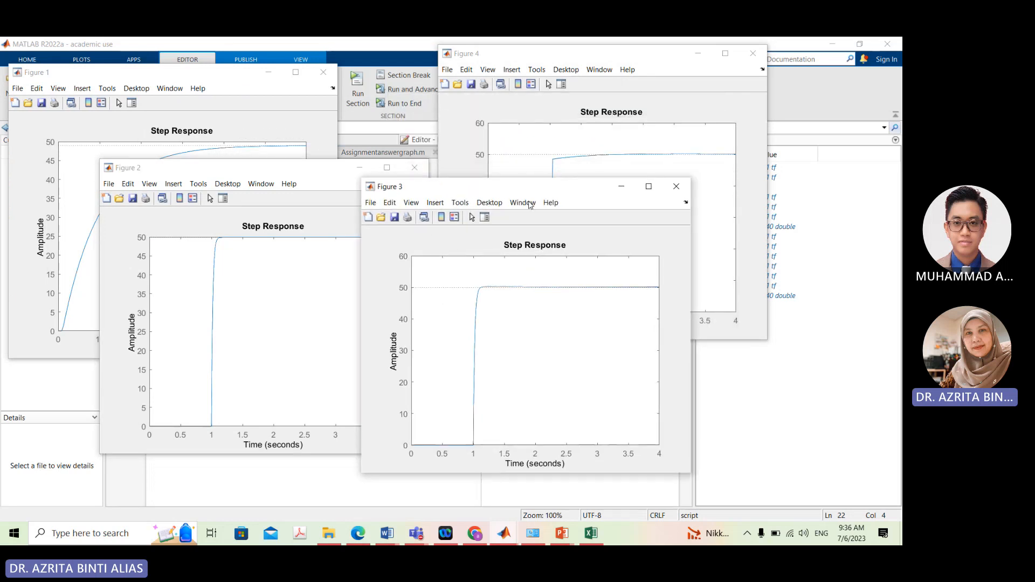
{"action": "left_click_drag", "start_coordinate": [571, 59], "coordinate": [618, 69]}
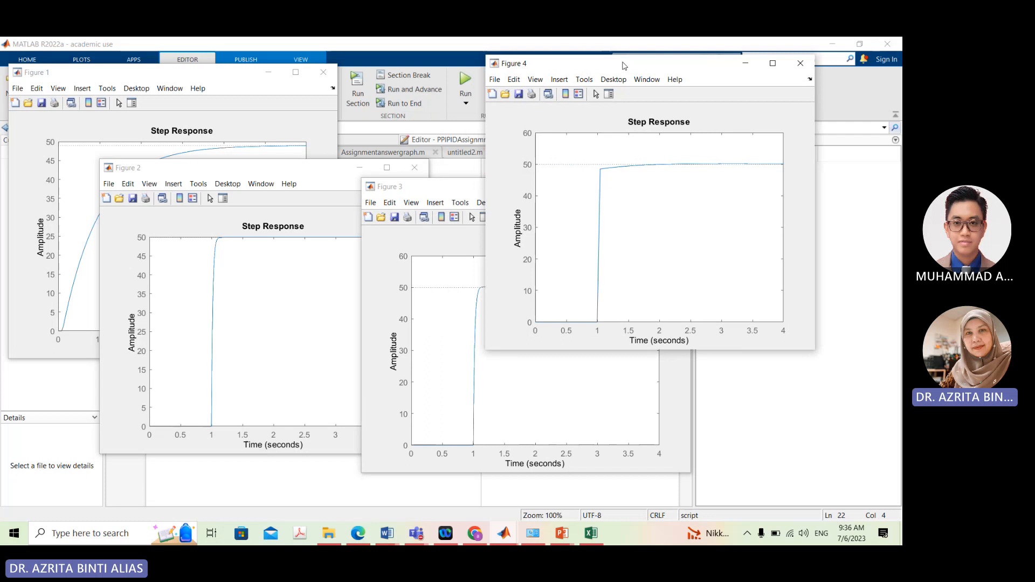
Mark the Settling Time characteristic on the open-loop step response in Figure 1
{"action": "left_click", "coordinate": [201, 75]}
{"action": "right_click", "coordinate": [183, 227]}
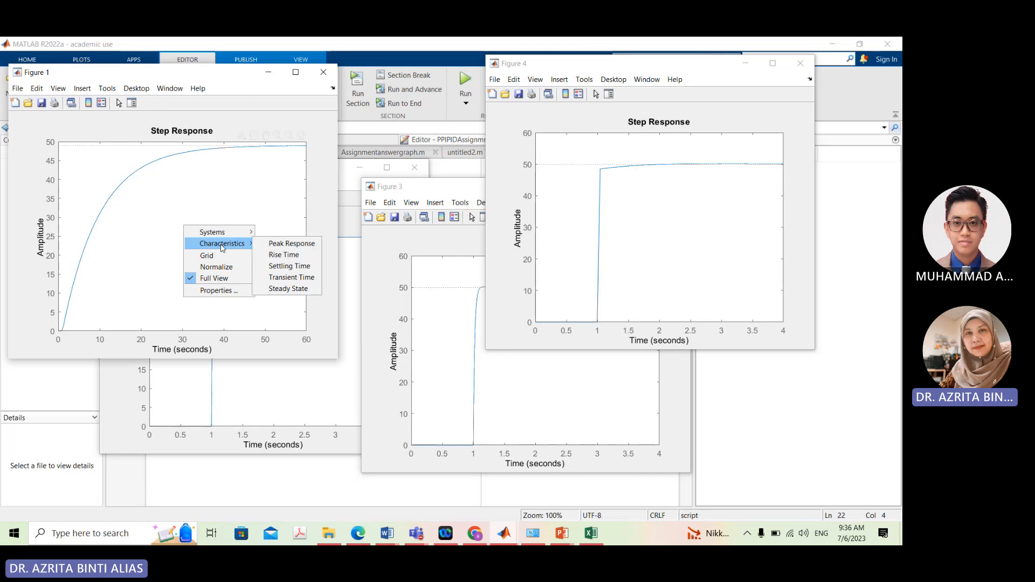
{"action": "left_click", "coordinate": [182, 185]}
{"action": "right_click", "coordinate": [179, 189]}
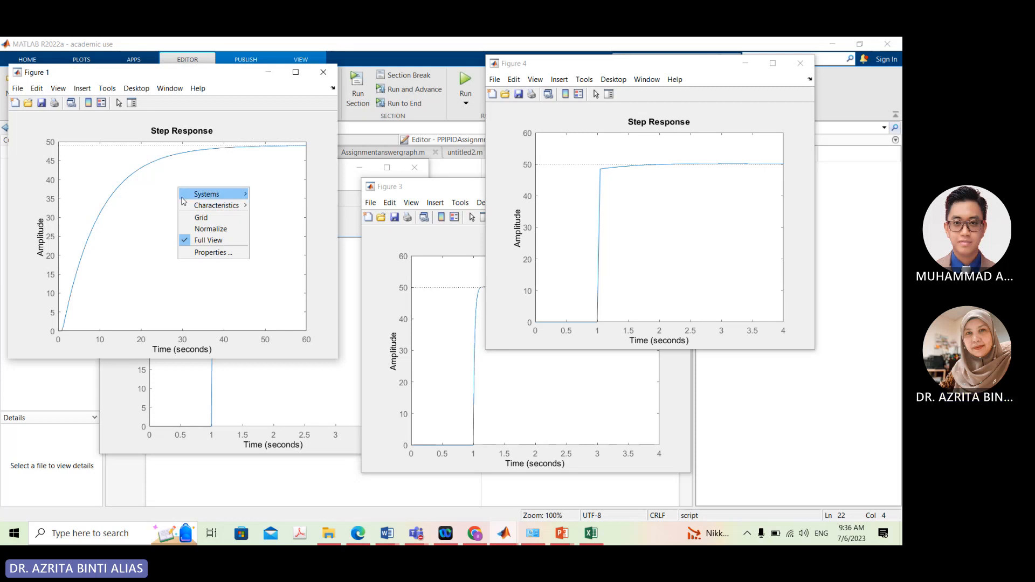
{"action": "mouse_move", "coordinate": [221, 206]}
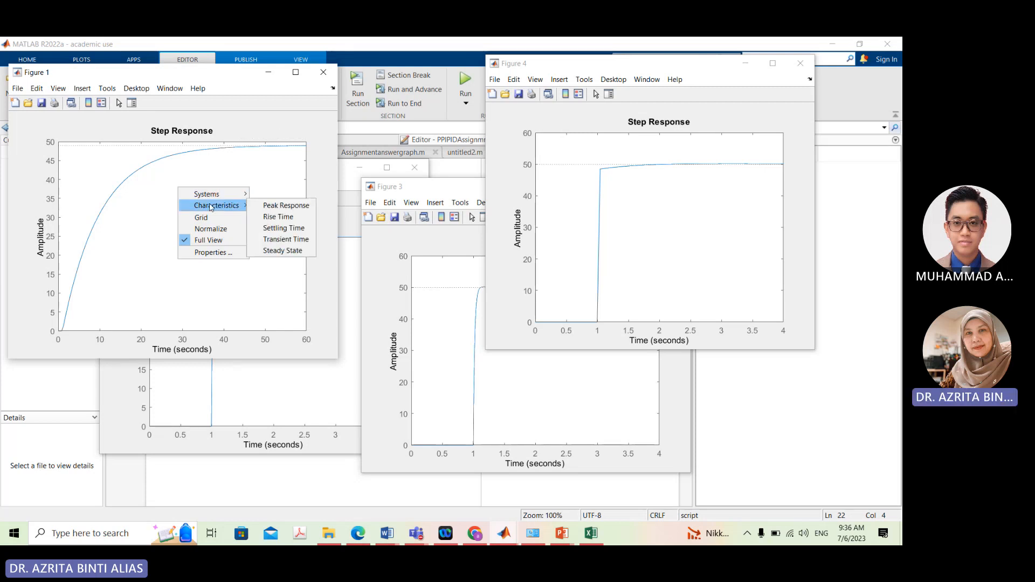
{"action": "left_click", "coordinate": [256, 231]}
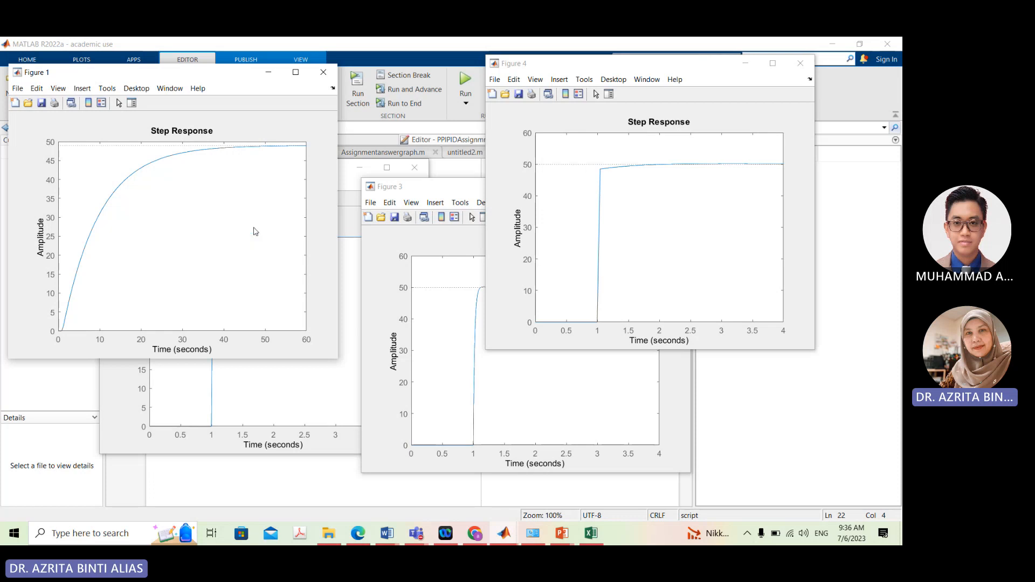
Add the Steady State characteristic to the Figure 1 response and show the value labels of both characteristic markers
{"action": "right_click", "coordinate": [227, 209]}
{"action": "mouse_move", "coordinate": [291, 229]}
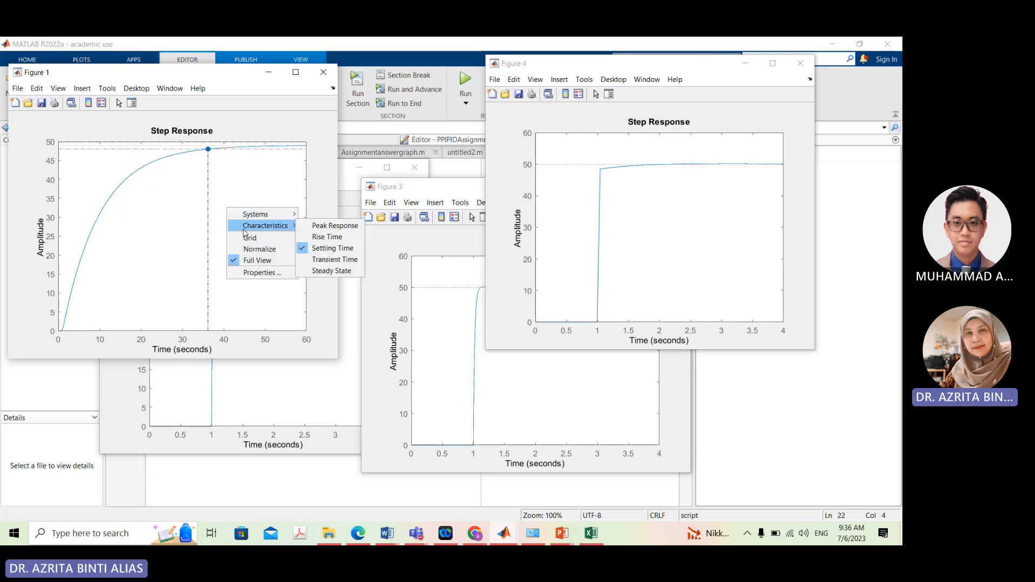
{"action": "left_click", "coordinate": [307, 272]}
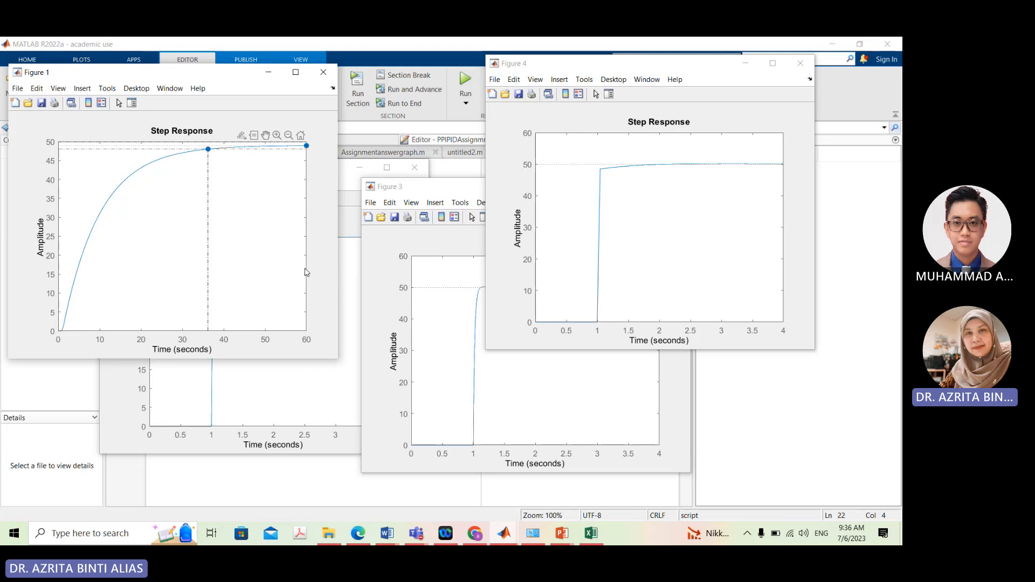
{"action": "left_click", "coordinate": [208, 149]}
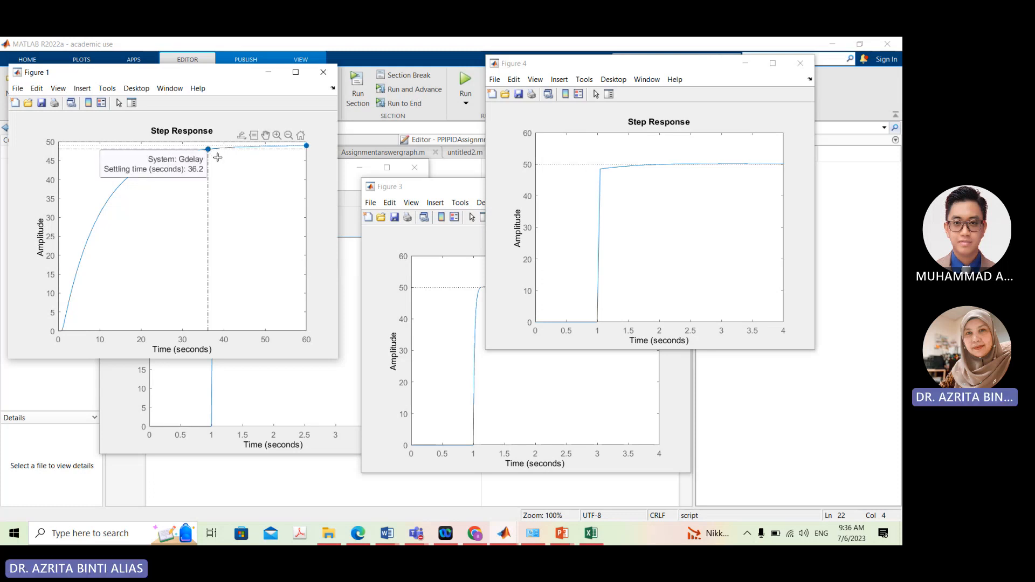
{"action": "left_click", "coordinate": [308, 149]}
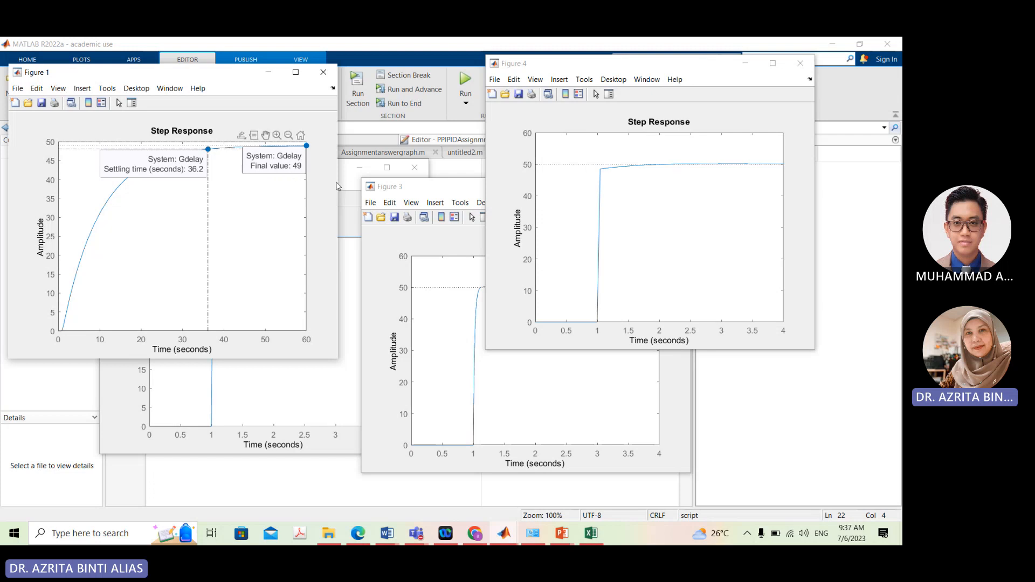
Minimise the Figure 2 window and bring Figure 3 to the front
{"action": "left_click", "coordinate": [347, 169]}
{"action": "left_click", "coordinate": [349, 169]}
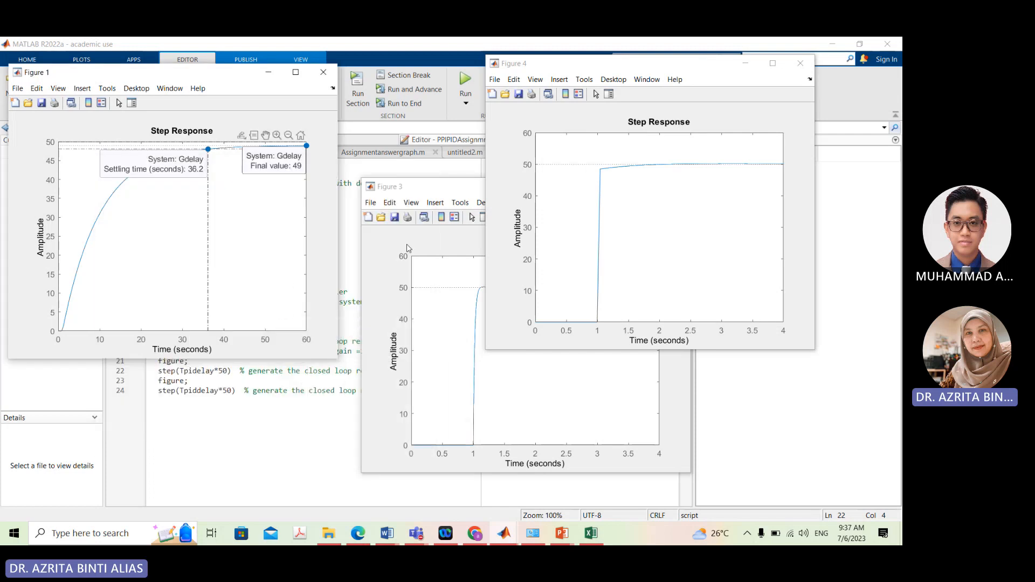
{"action": "left_click", "coordinate": [414, 189]}
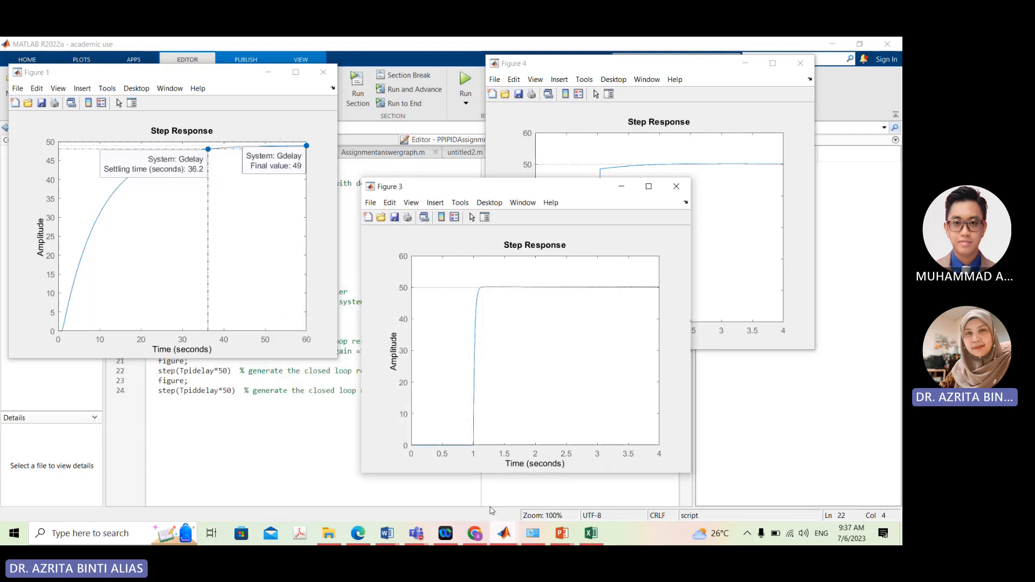
Mark the Settling Time characteristic on the step response in Figure 3
{"action": "right_click", "coordinate": [526, 330]}
{"action": "mouse_move", "coordinate": [542, 346]}
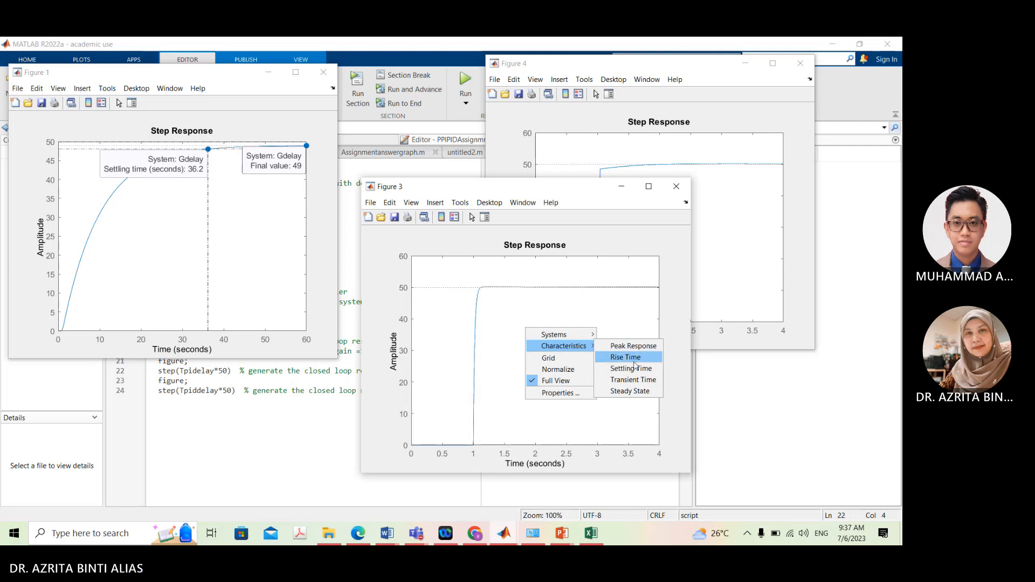
{"action": "left_click", "coordinate": [617, 368]}
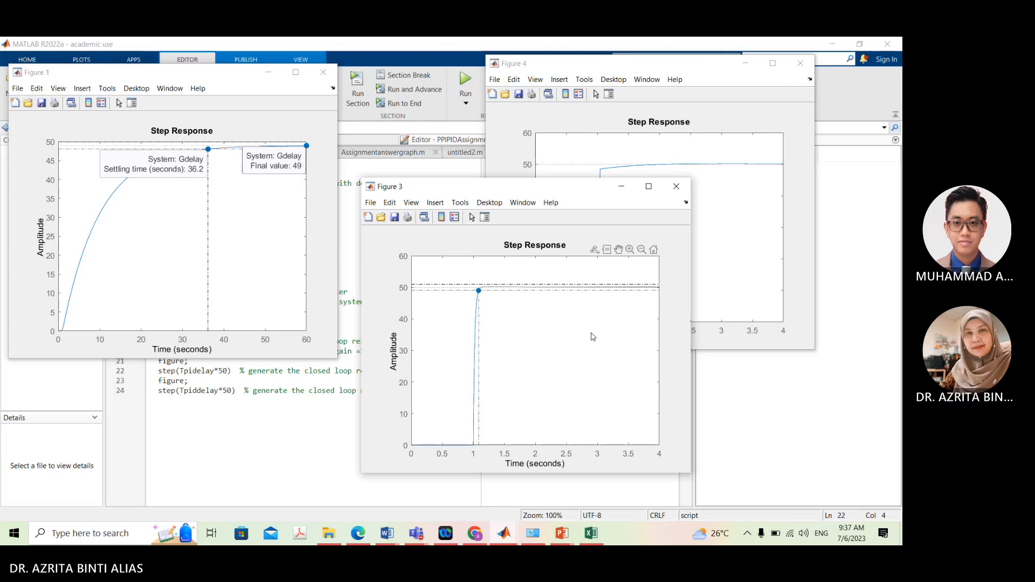
Add the Steady State characteristic to the Figure 3 response and show the value labels of both its markers
{"action": "right_click", "coordinate": [555, 342]}
{"action": "mouse_move", "coordinate": [617, 361]}
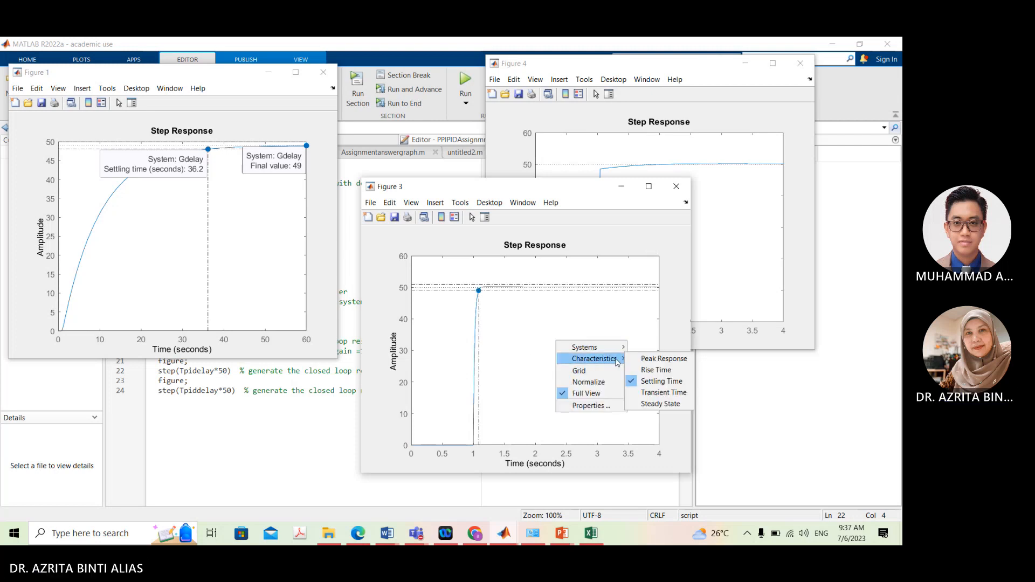
{"action": "left_click", "coordinate": [649, 404]}
{"action": "left_click", "coordinate": [659, 287]}
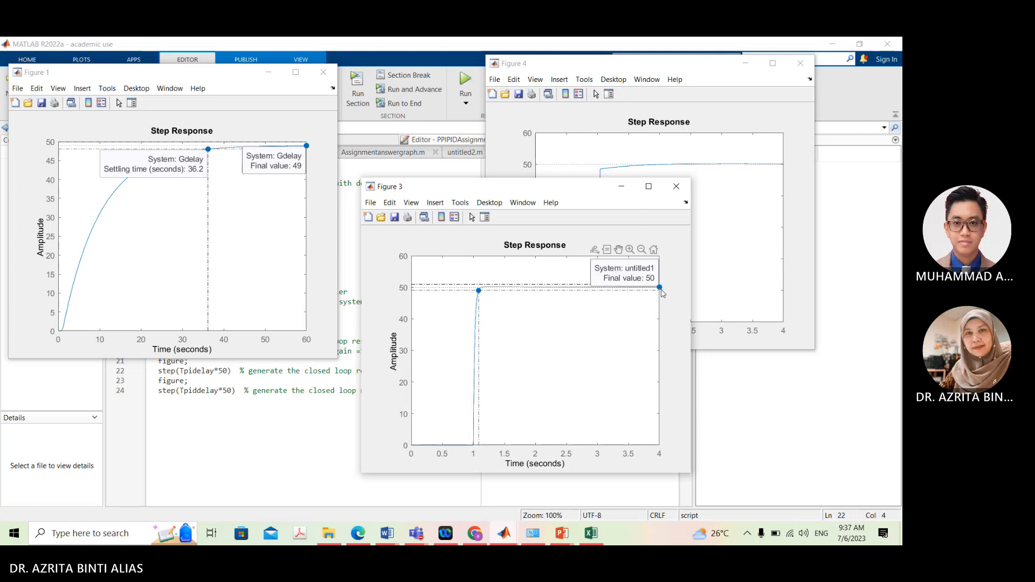
{"action": "left_click", "coordinate": [478, 291]}
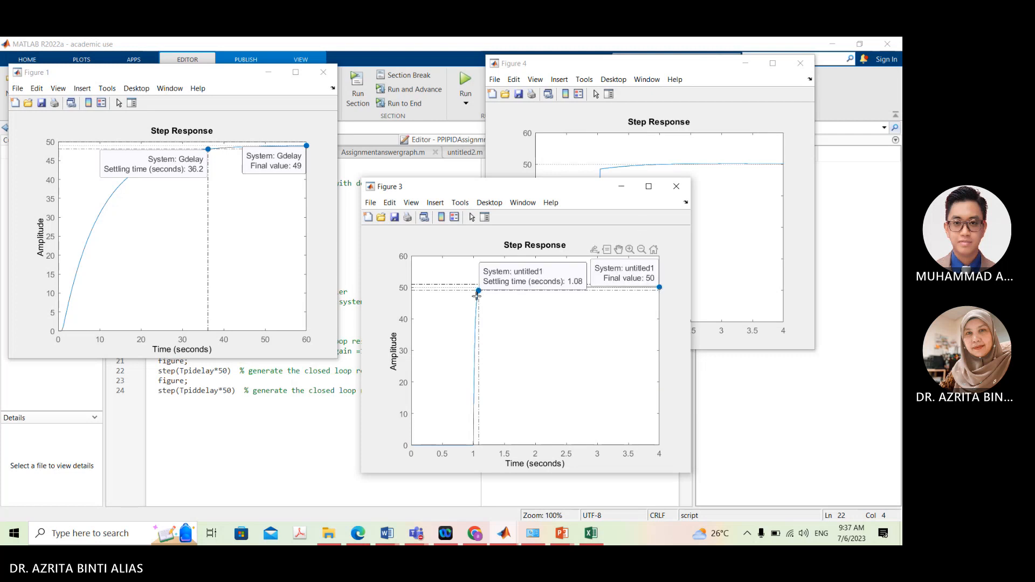
{"action": "left_click_drag", "start_coordinate": [522, 194], "coordinate": [380, 109]}
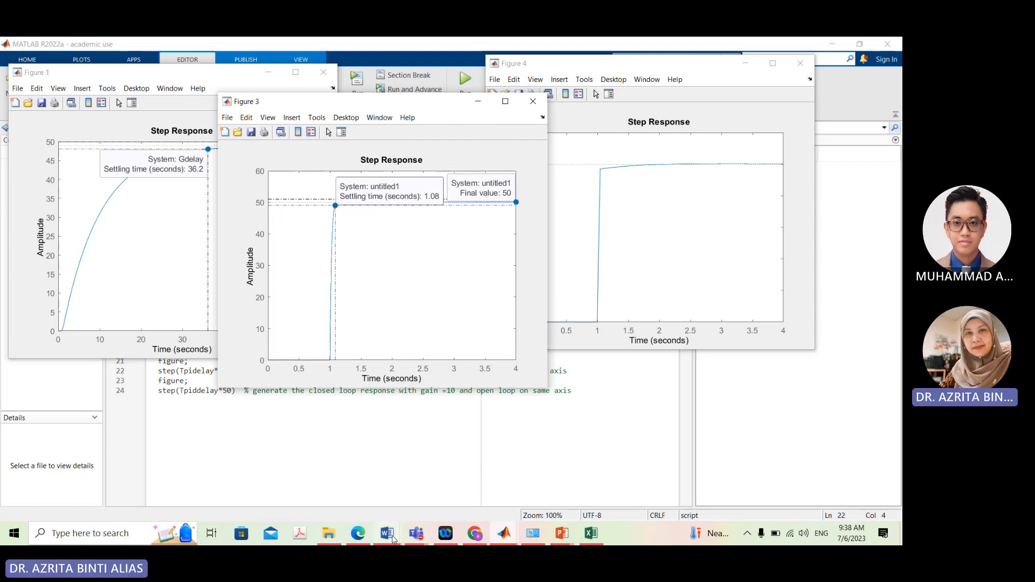
Switch to the ASSINGMENT 2 - V2 document in Word and colour the Part A item 4 text red
{"action": "mouse_move", "coordinate": [393, 540]}
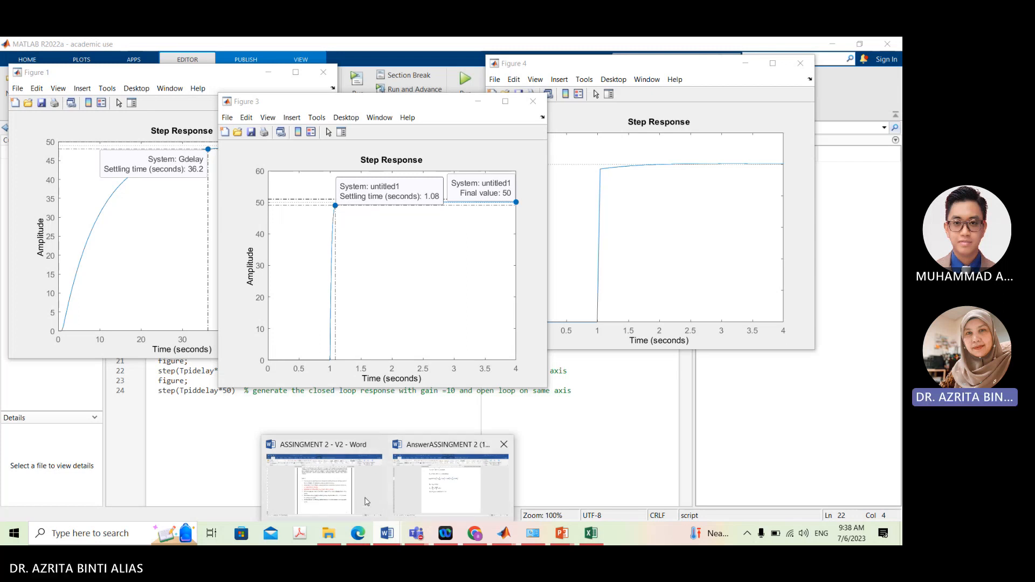
{"action": "left_click", "coordinate": [399, 480]}
{"action": "triple_click", "coordinate": [326, 347]}
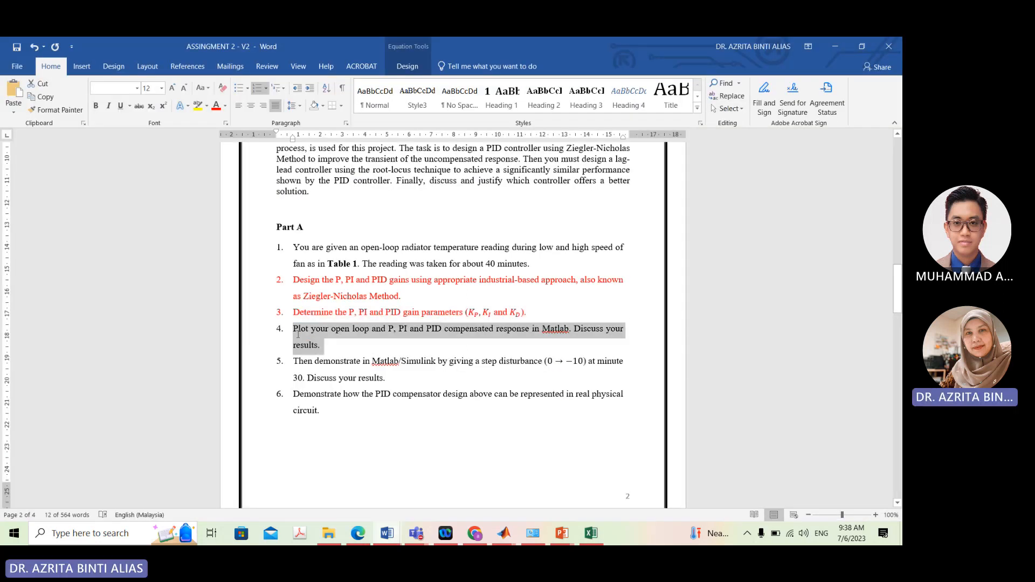
{"action": "left_click", "coordinate": [216, 108]}
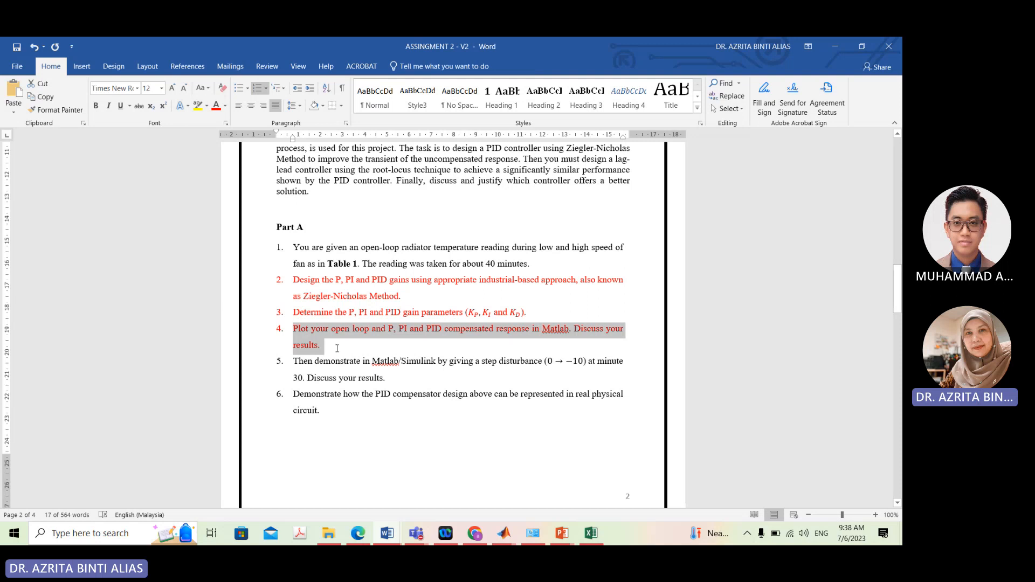
{"action": "scroll", "coordinate": [338, 323], "scroll_direction": "down", "scroll_amount": 3}
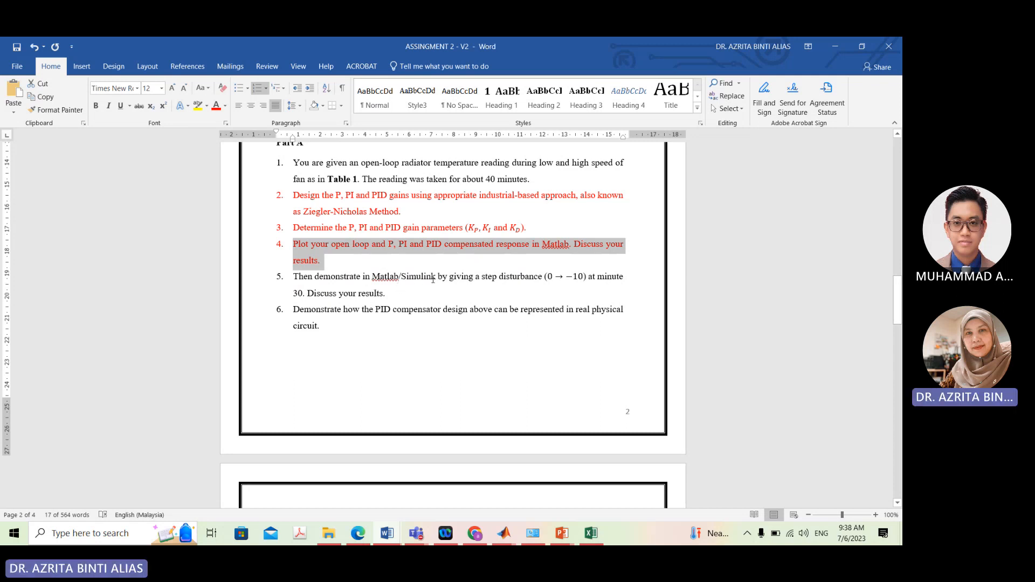
Switch back to the main MATLAB window and open the Simulink model comparison.slx from the current folder
{"action": "left_click", "coordinate": [504, 534]}
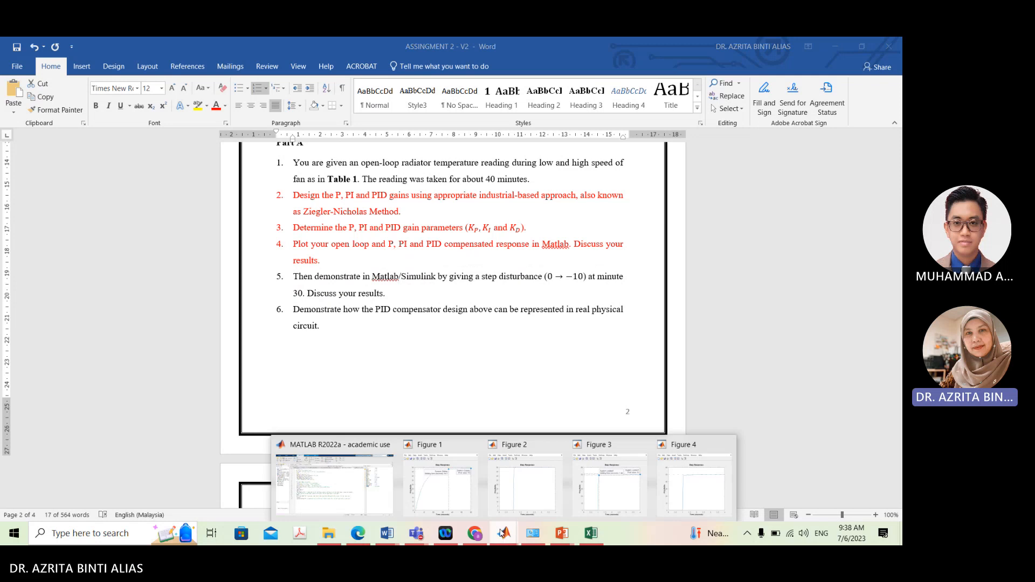
{"action": "left_click", "coordinate": [356, 502]}
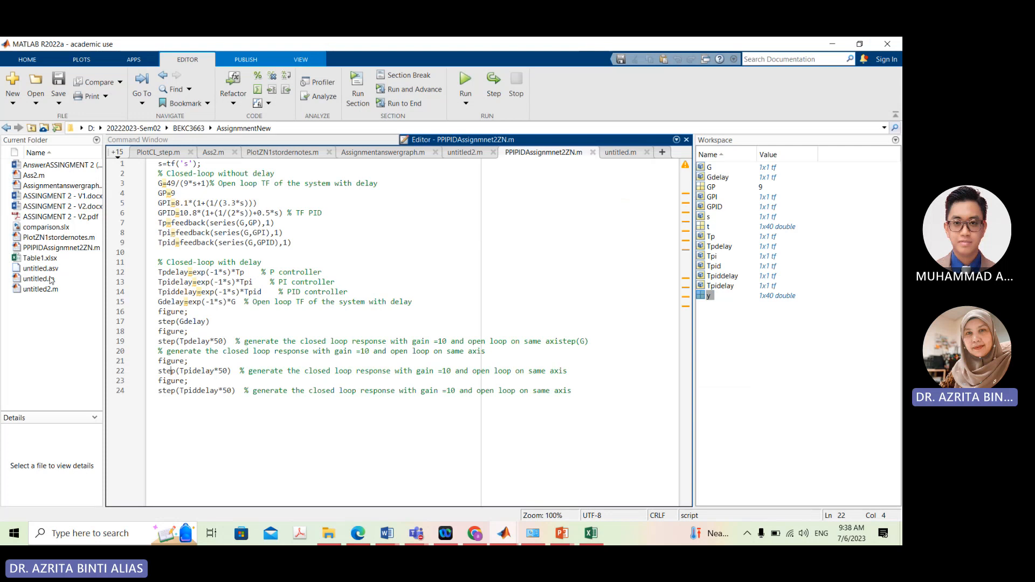
{"action": "left_click", "coordinate": [44, 227]}
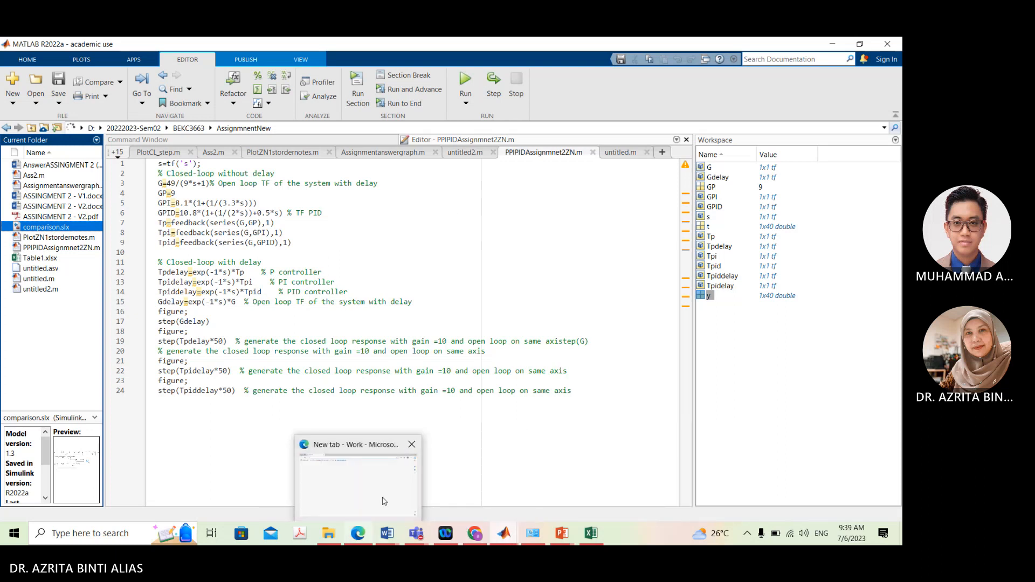
{"action": "left_click", "coordinate": [358, 533]}
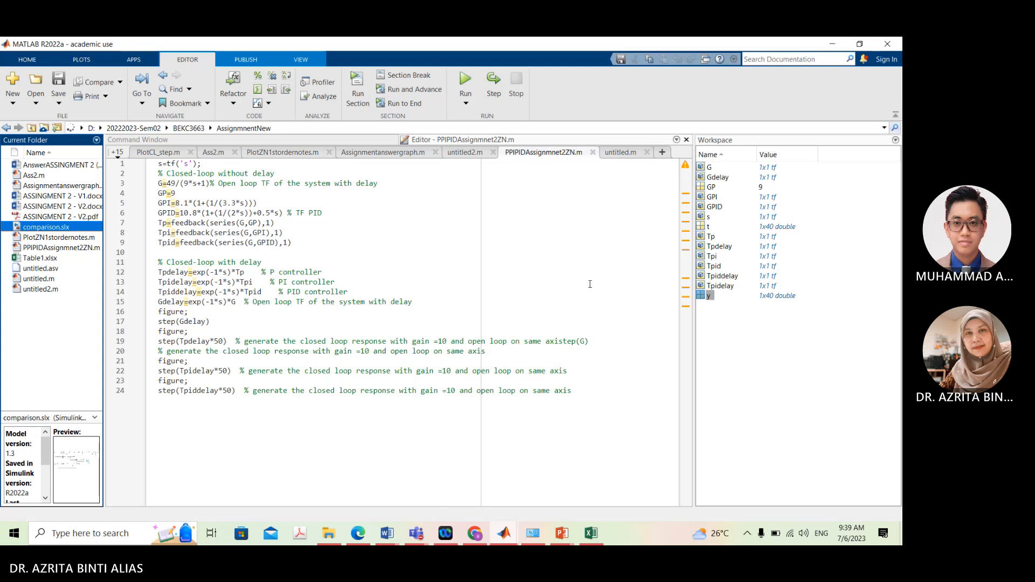
{"action": "left_click", "coordinate": [590, 284]}
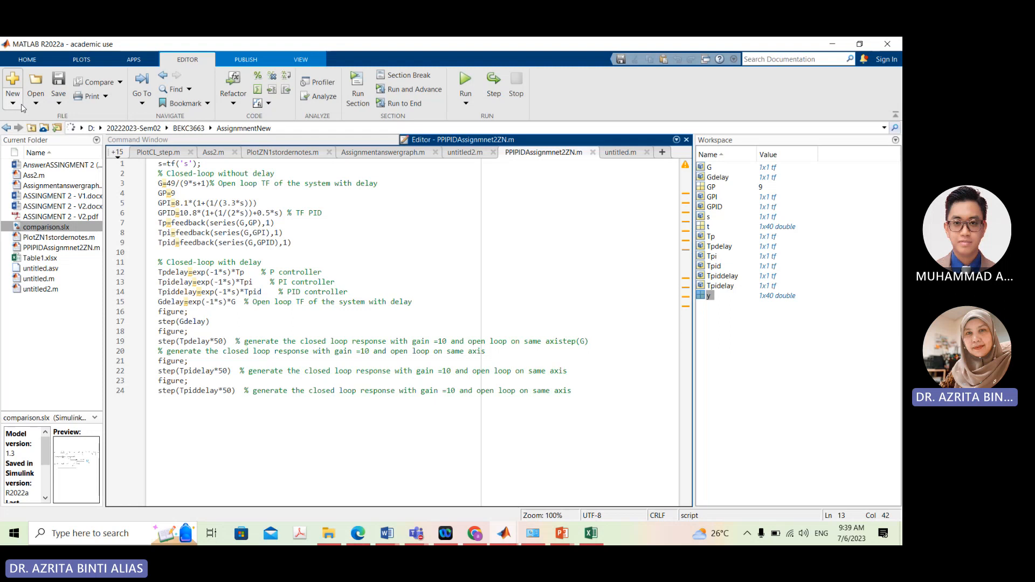
Minimise the comparison model window and close the Scope5 window
{"action": "left_click", "coordinate": [13, 104]}
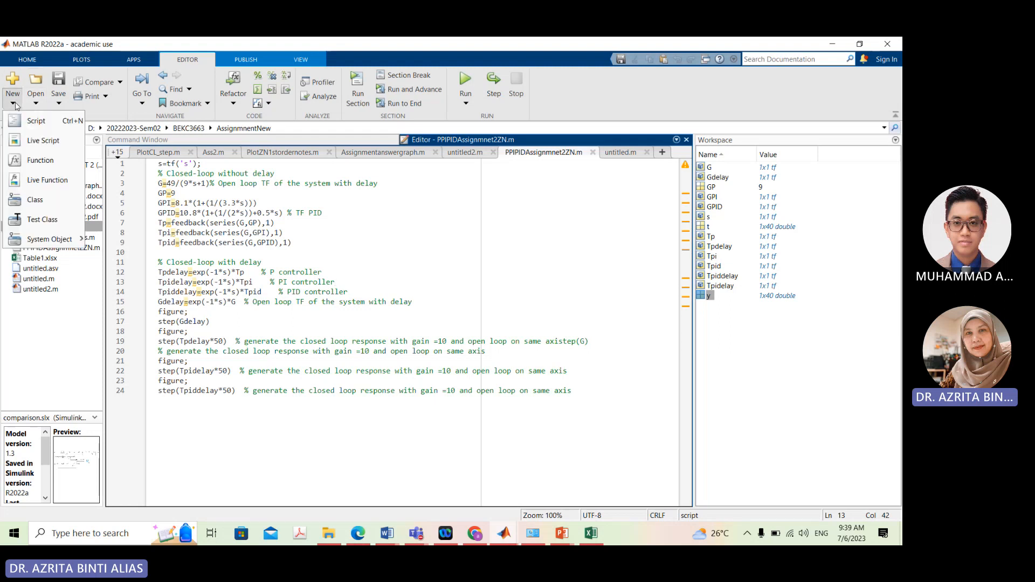
{"action": "left_click", "coordinate": [36, 104]}
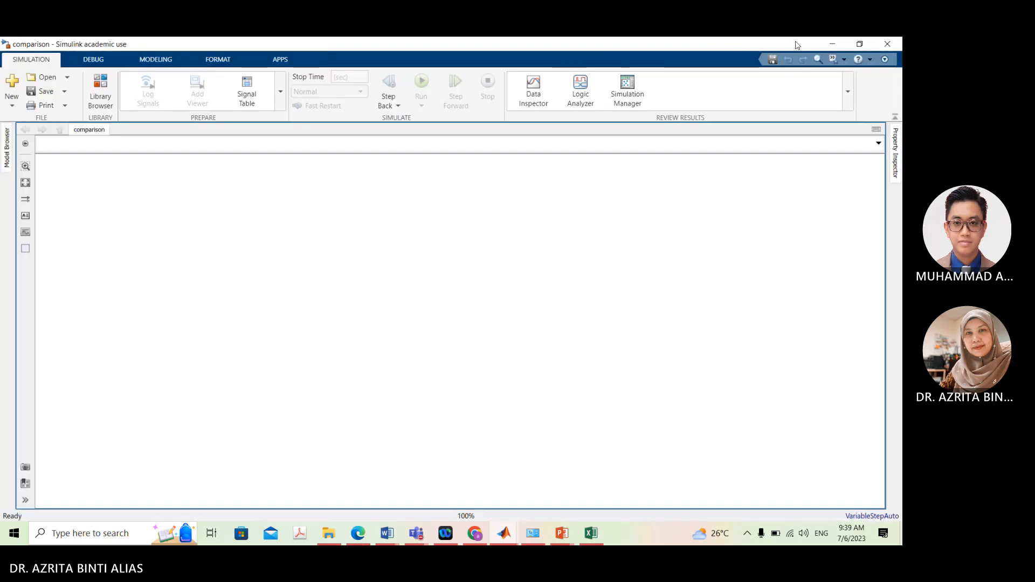
{"action": "left_click", "coordinate": [833, 43]}
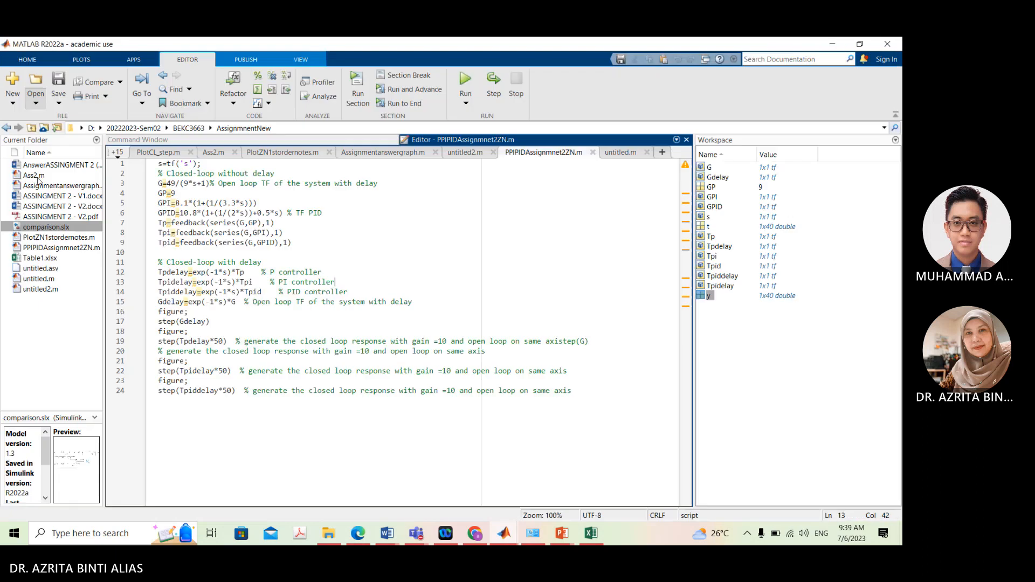
{"action": "left_click", "coordinate": [34, 104]}
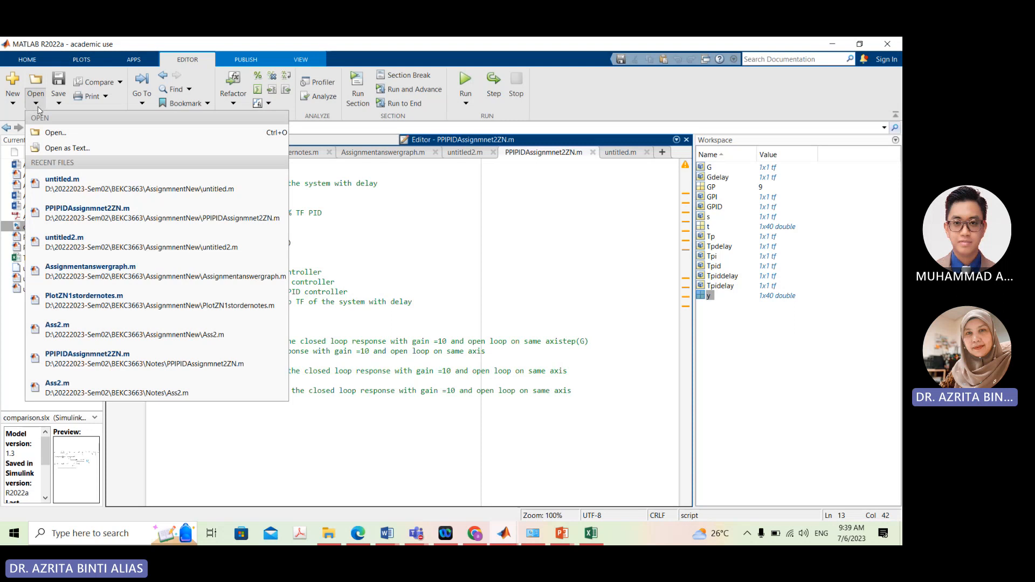
{"action": "left_click", "coordinate": [19, 104]}
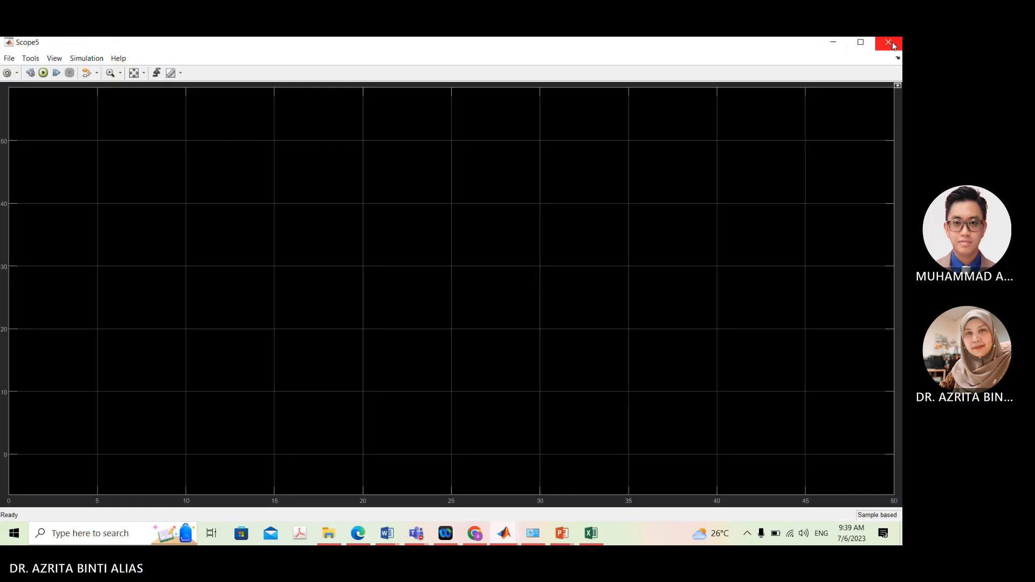
{"action": "left_click", "coordinate": [888, 43]}
Create a new blank Simulink model and move its window towards the middle of the screen
{"action": "left_click", "coordinate": [36, 103]}
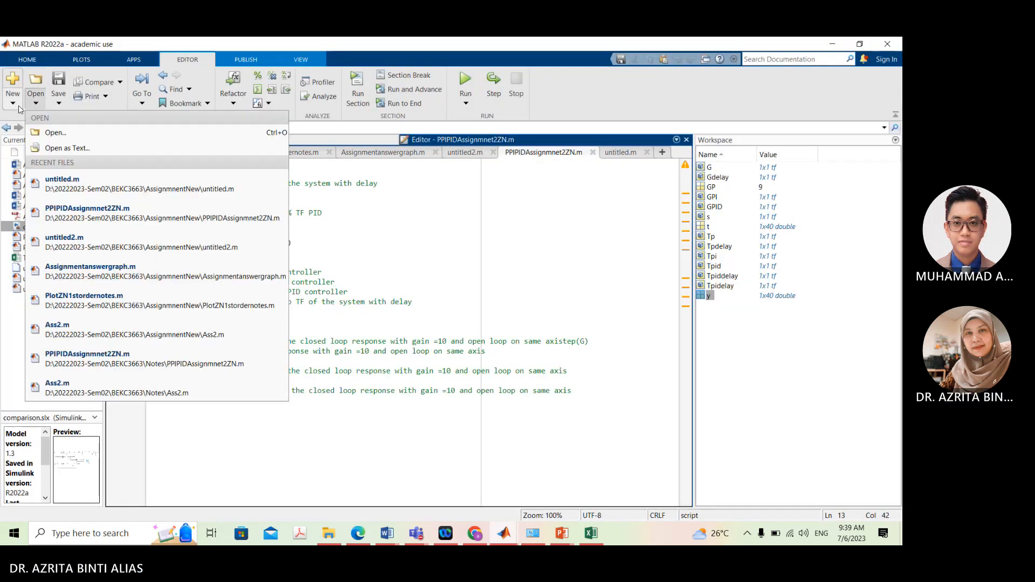
{"action": "left_click", "coordinate": [13, 105]}
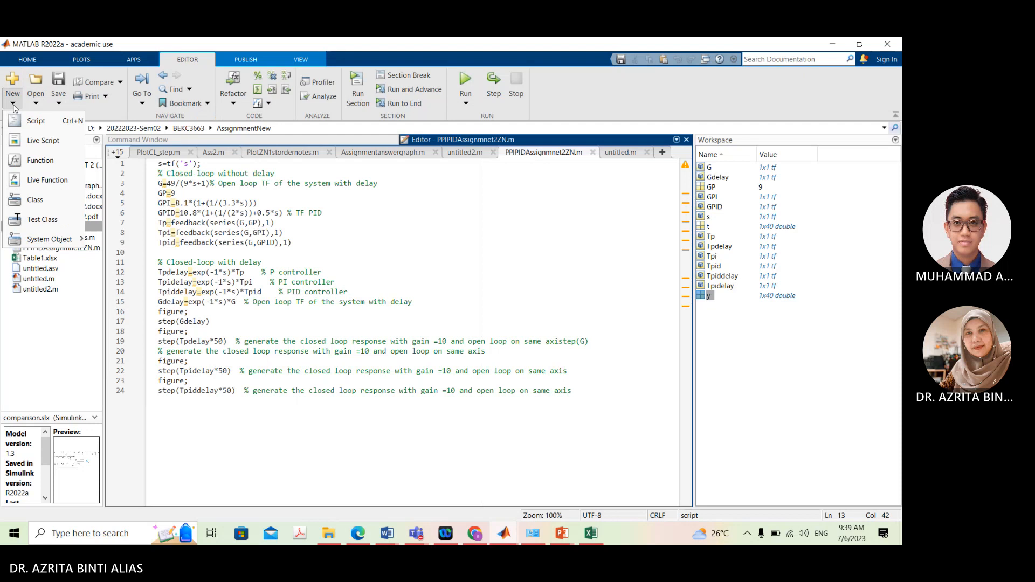
{"action": "left_click", "coordinate": [115, 114]}
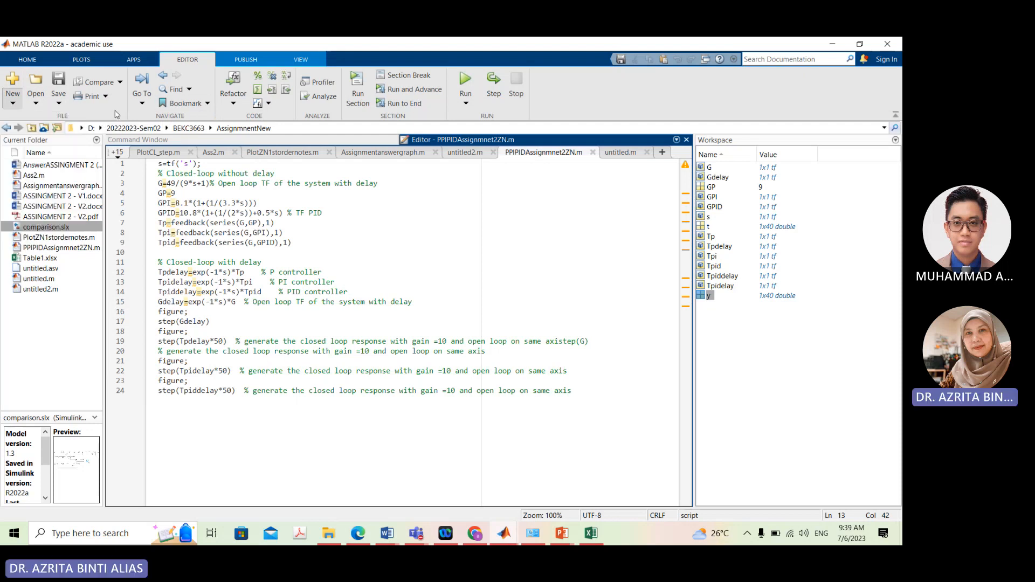
{"action": "left_click", "coordinate": [27, 59]}
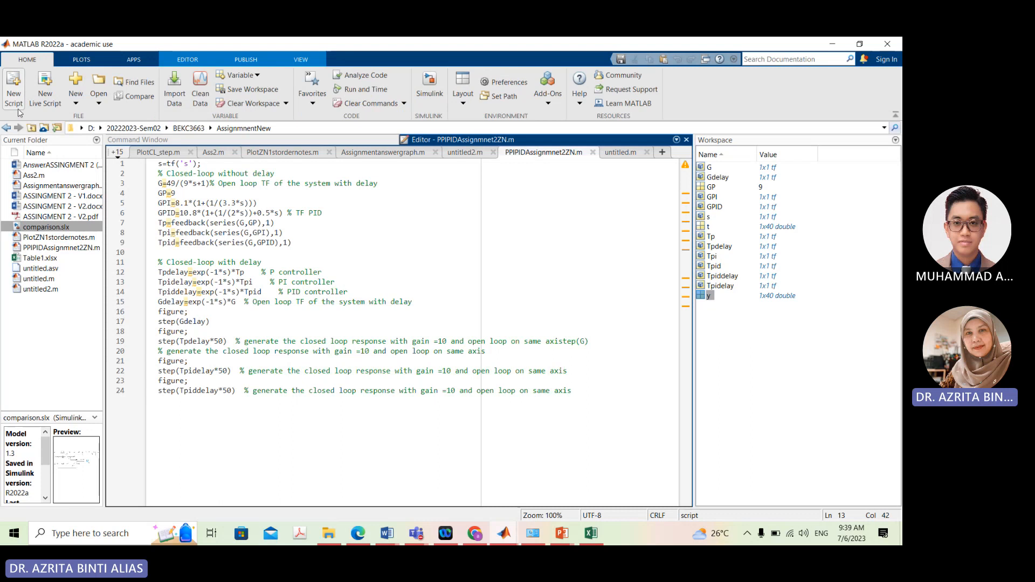
{"action": "left_click", "coordinate": [76, 103]}
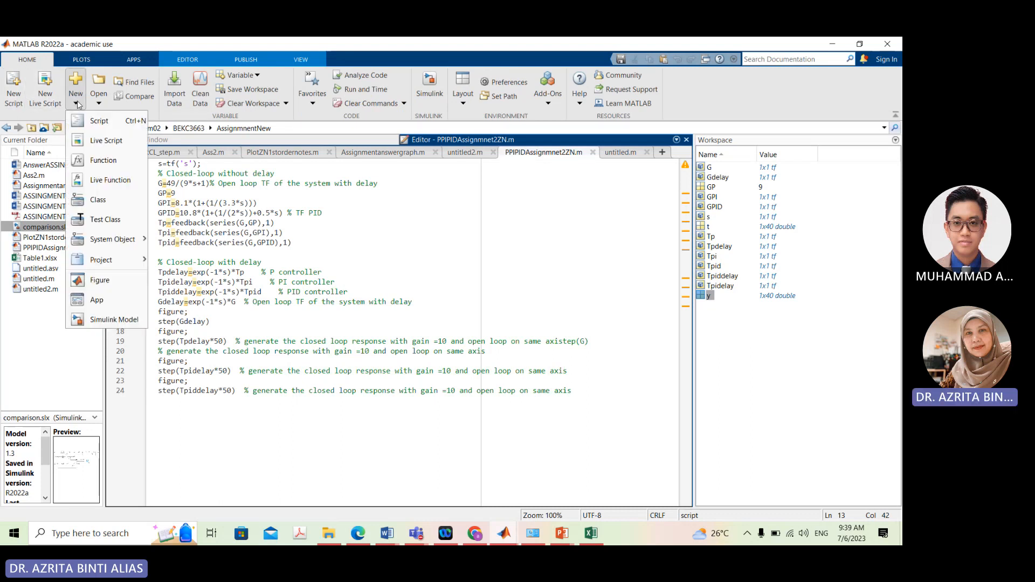
{"action": "left_click", "coordinate": [115, 320]}
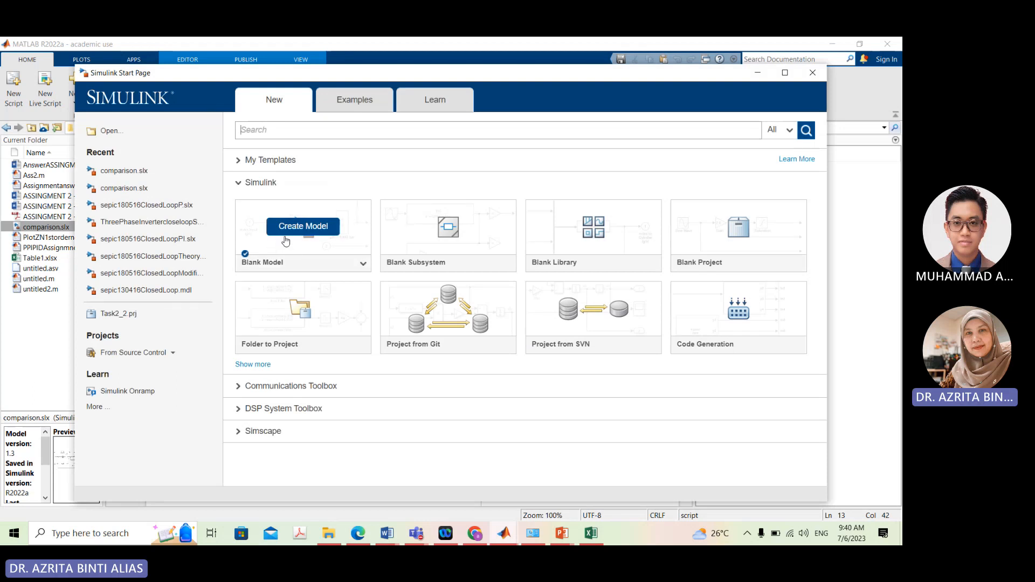
{"action": "left_click", "coordinate": [285, 239]}
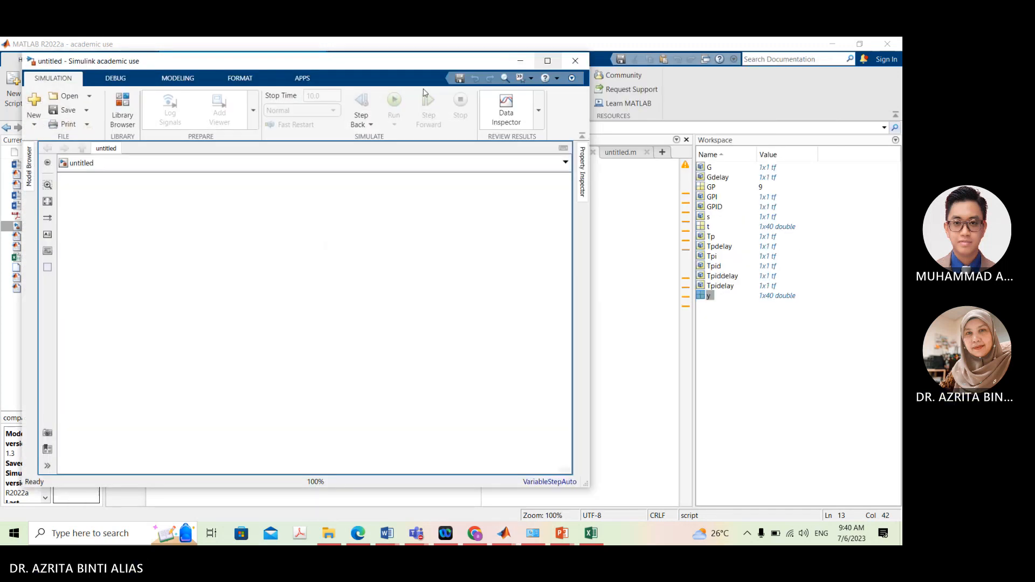
{"action": "left_click_drag", "start_coordinate": [525, 59], "coordinate": [644, 51]}
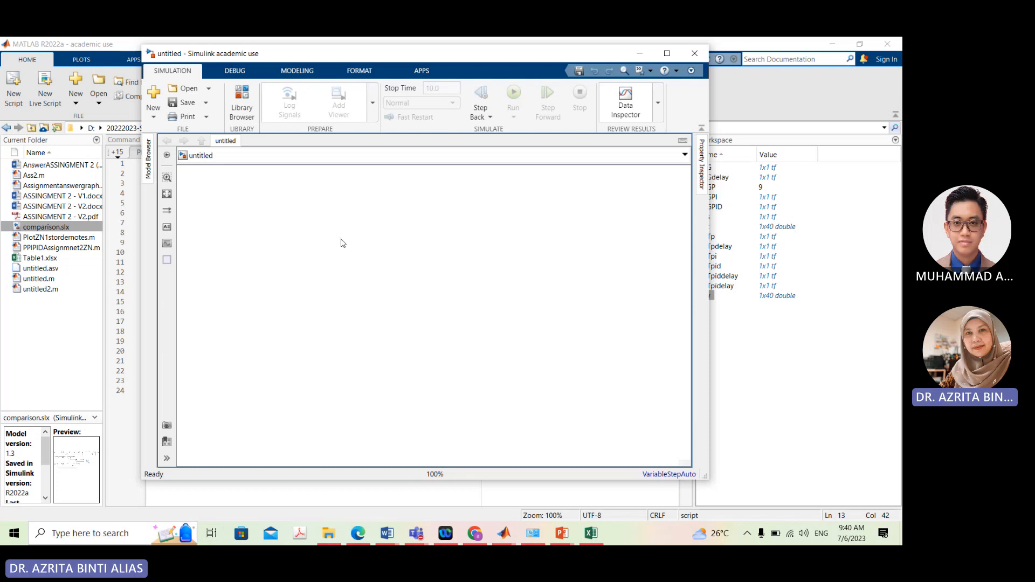
Add a Transfer Fcn block to the blank model and place it in the upper middle of the canvas
{"action": "double_click", "coordinate": [341, 243]}
{"action": "type", "text": "t"}
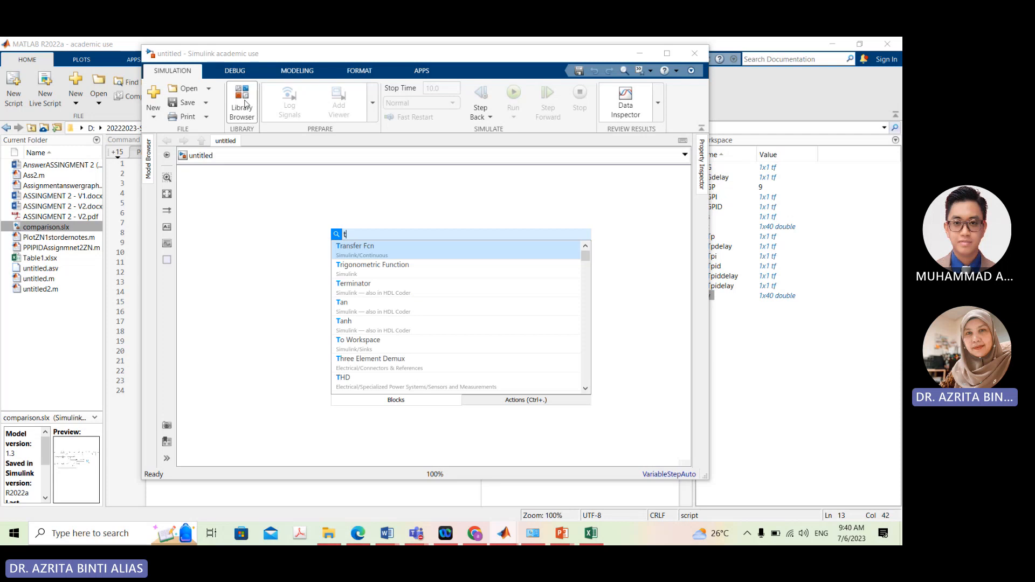
{"action": "left_click", "coordinate": [375, 253]}
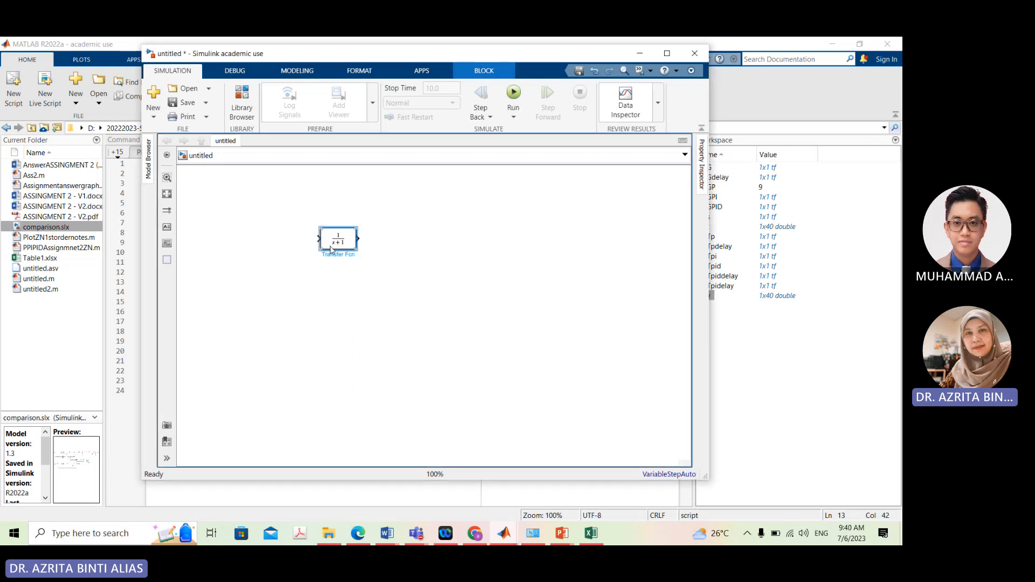
{"action": "left_click_drag", "start_coordinate": [335, 250], "coordinate": [370, 227]}
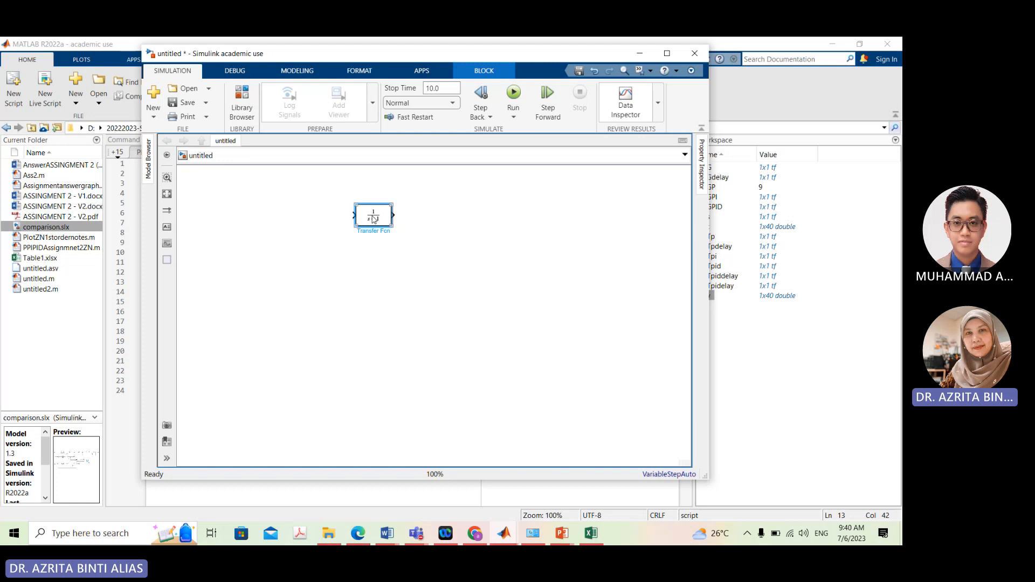
{"action": "left_click_drag", "start_coordinate": [373, 218], "coordinate": [362, 219]}
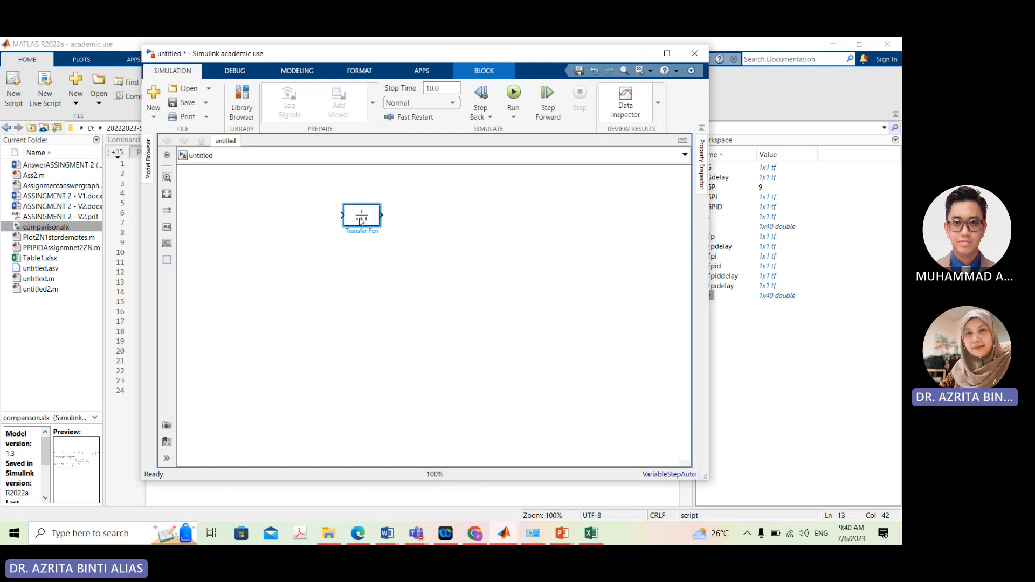
Add a Step source block to the left of the Transfer Fcn block and connect it to that block's input
{"action": "left_click", "coordinate": [323, 275]}
{"action": "double_click", "coordinate": [323, 275]}
{"action": "type", "text": "step"}
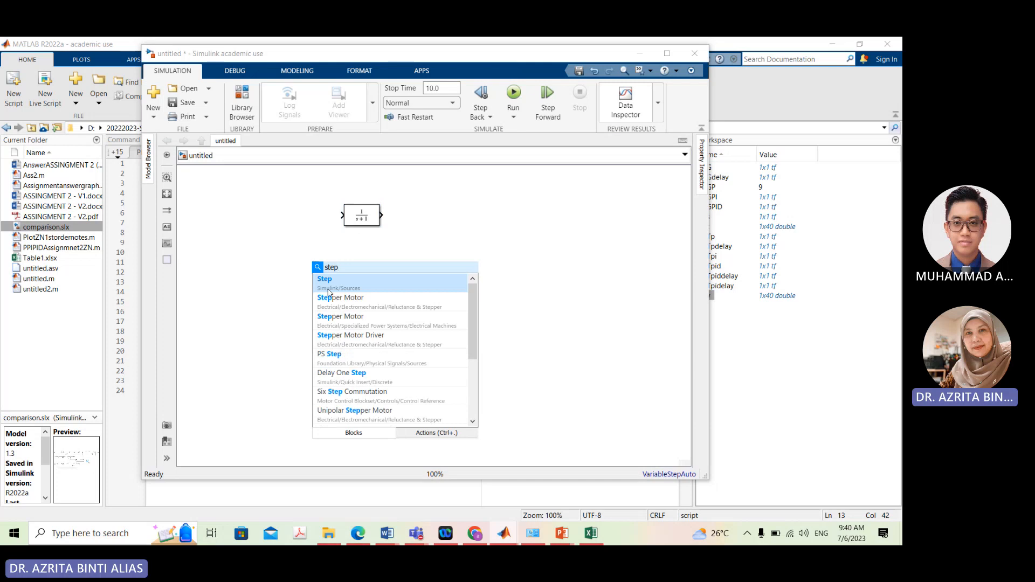
{"action": "double_click", "coordinate": [361, 286]}
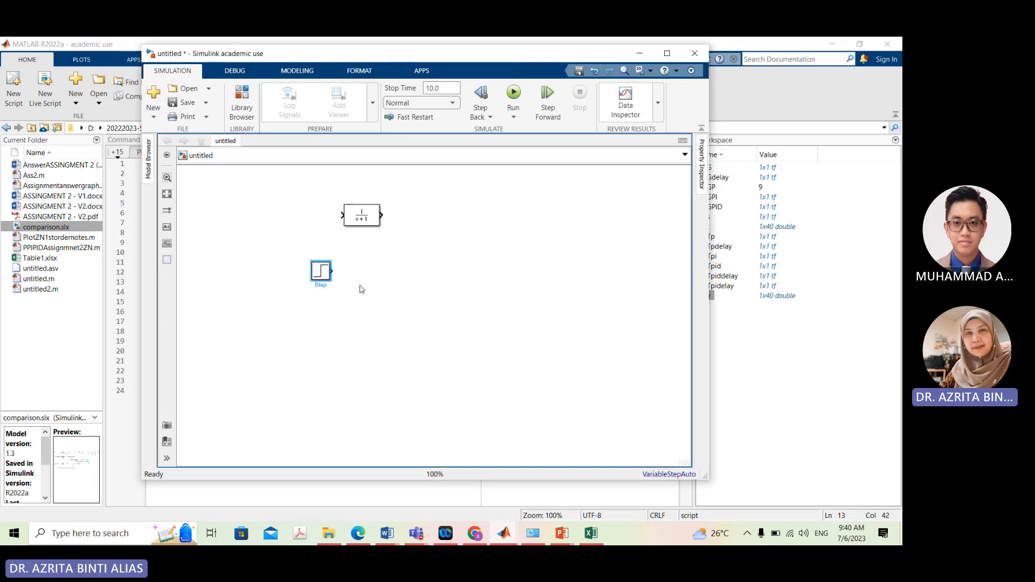
{"action": "left_click_drag", "start_coordinate": [317, 271], "coordinate": [286, 220]}
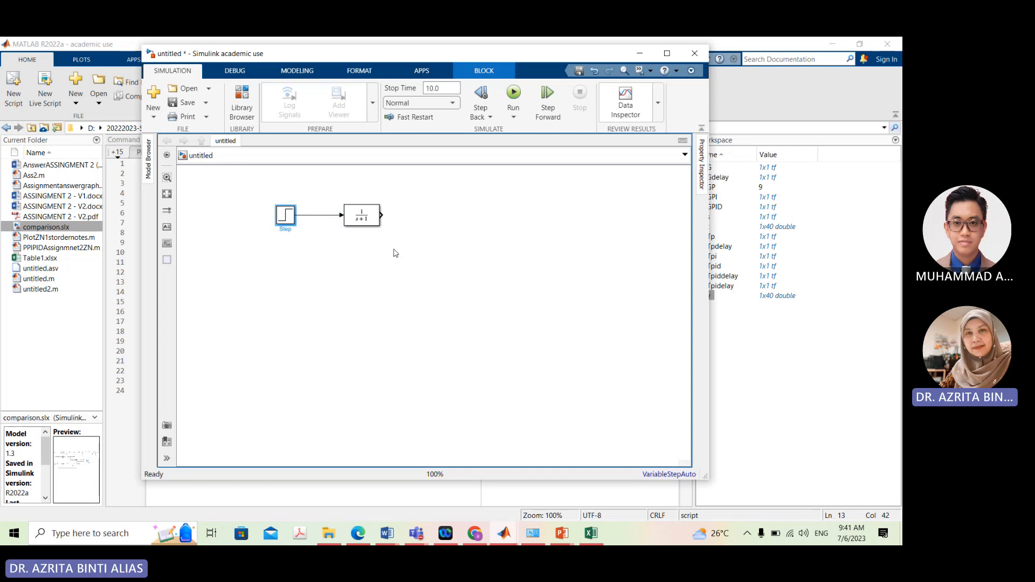
Add a Scope block beyond the Transfer Fcn block and connect it to that block's output
{"action": "left_click", "coordinate": [412, 265]}
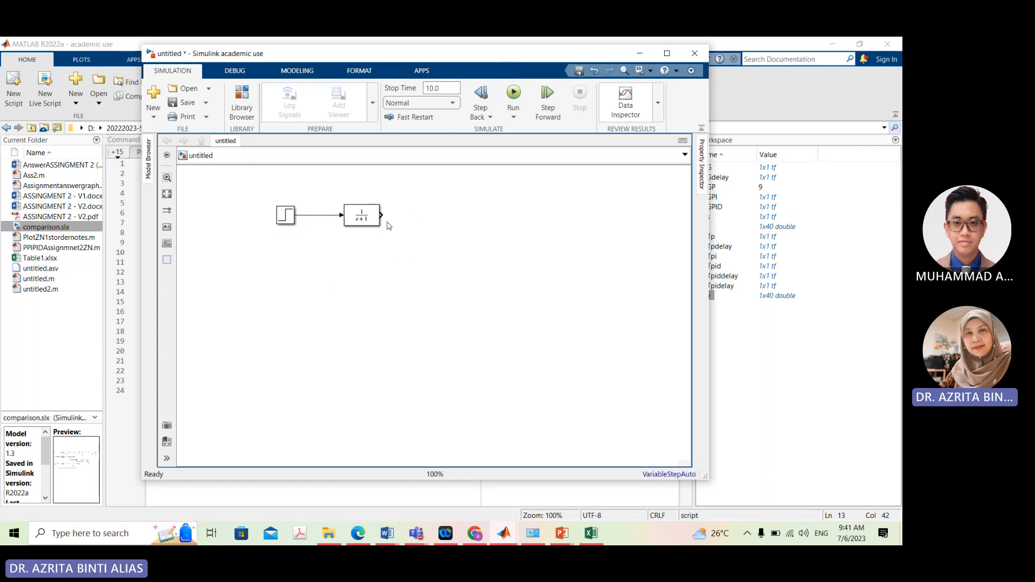
{"action": "double_click", "coordinate": [420, 268]}
{"action": "type", "text": "scop"}
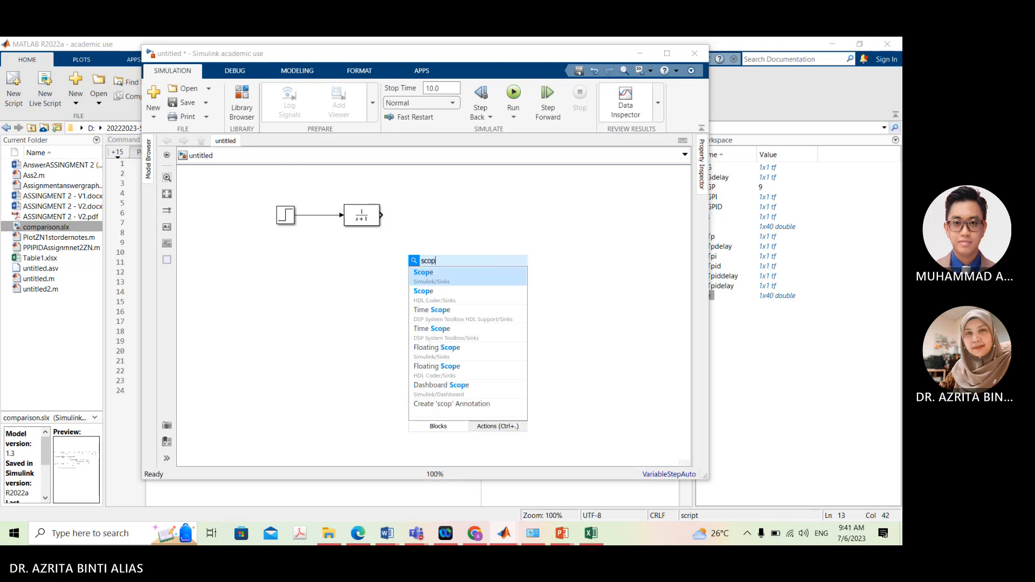
{"action": "left_click", "coordinate": [467, 282]}
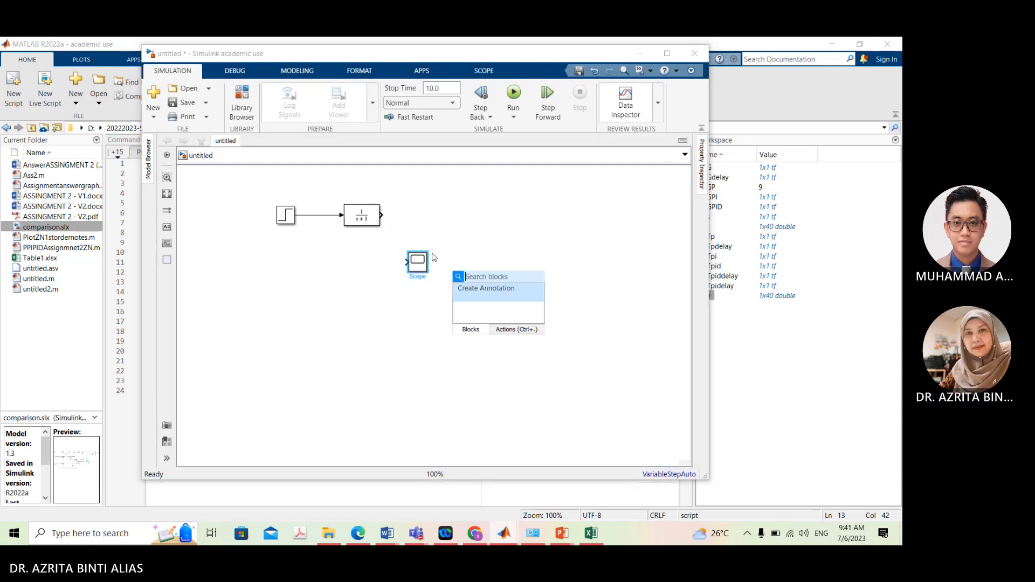
{"action": "left_click_drag", "start_coordinate": [418, 265], "coordinate": [454, 220]}
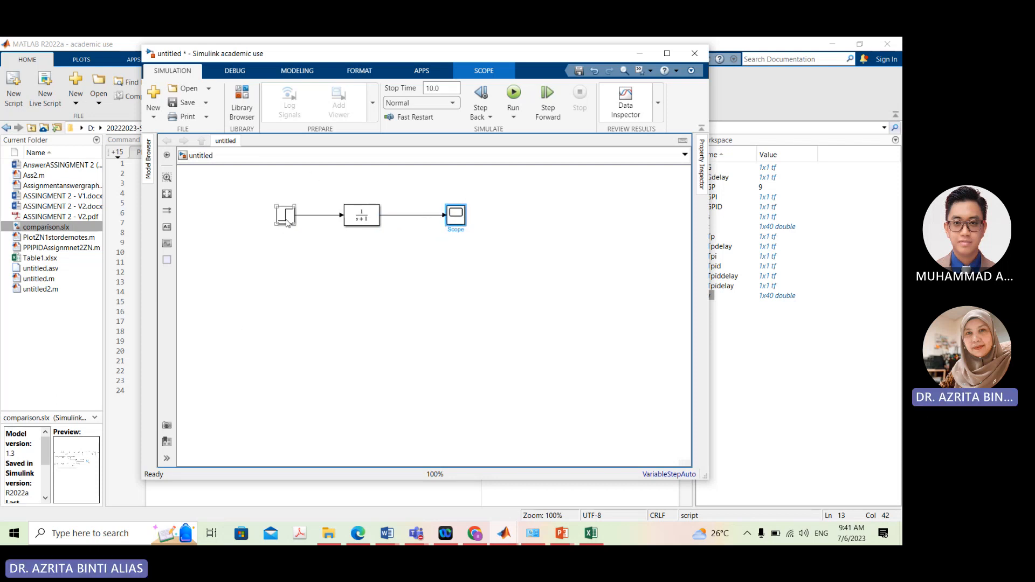
Shift the Step block slightly farther from the Transfer Fcn block and check its block parameters
{"action": "left_click_drag", "start_coordinate": [282, 221], "coordinate": [267, 221]}
{"action": "double_click", "coordinate": [267, 222]}
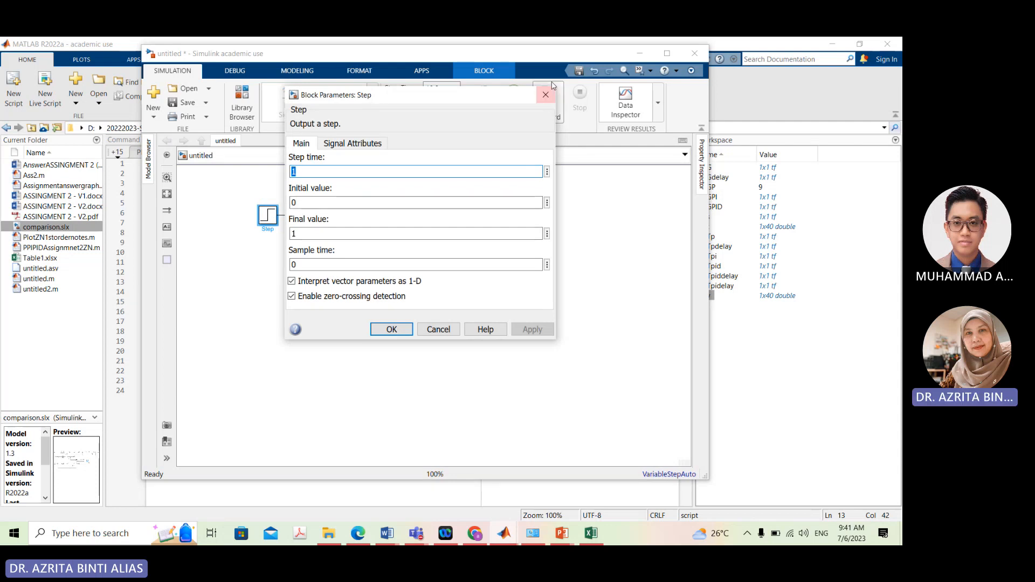
{"action": "left_click", "coordinate": [548, 97]}
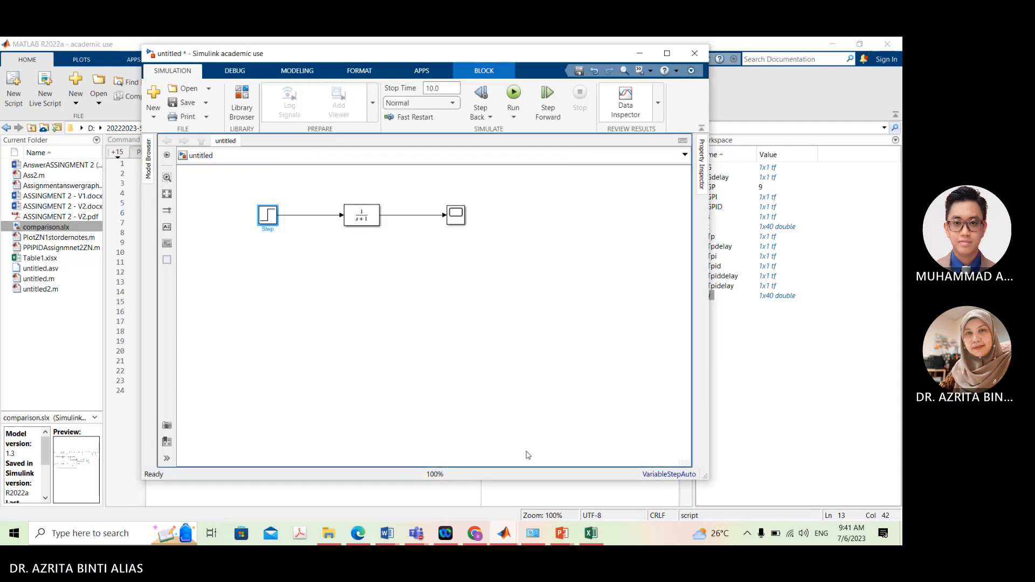
Switch to the comparison model and review the step time, initial value and final value of the open-loop Step input
{"action": "mouse_move", "coordinate": [504, 533]}
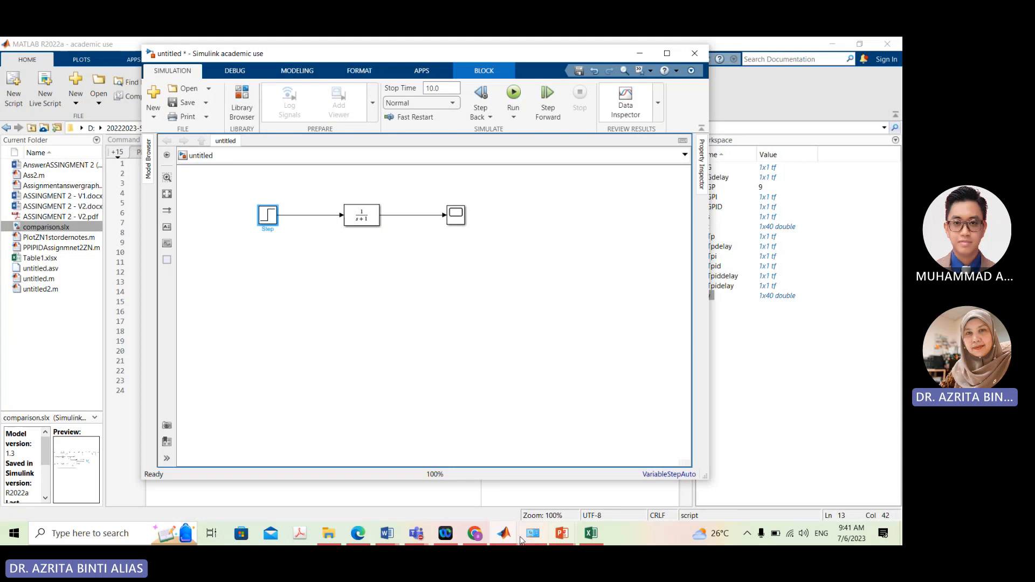
{"action": "left_click", "coordinate": [693, 486]}
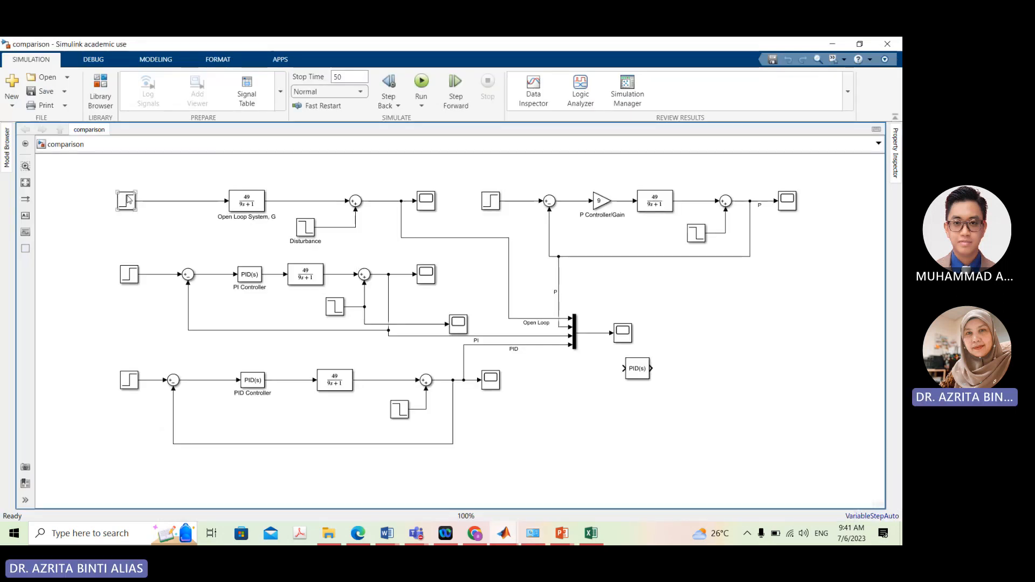
{"action": "left_click_drag", "start_coordinate": [110, 176], "coordinate": [443, 246]}
{"action": "left_click", "coordinate": [124, 211]}
{"action": "double_click", "coordinate": [126, 201]}
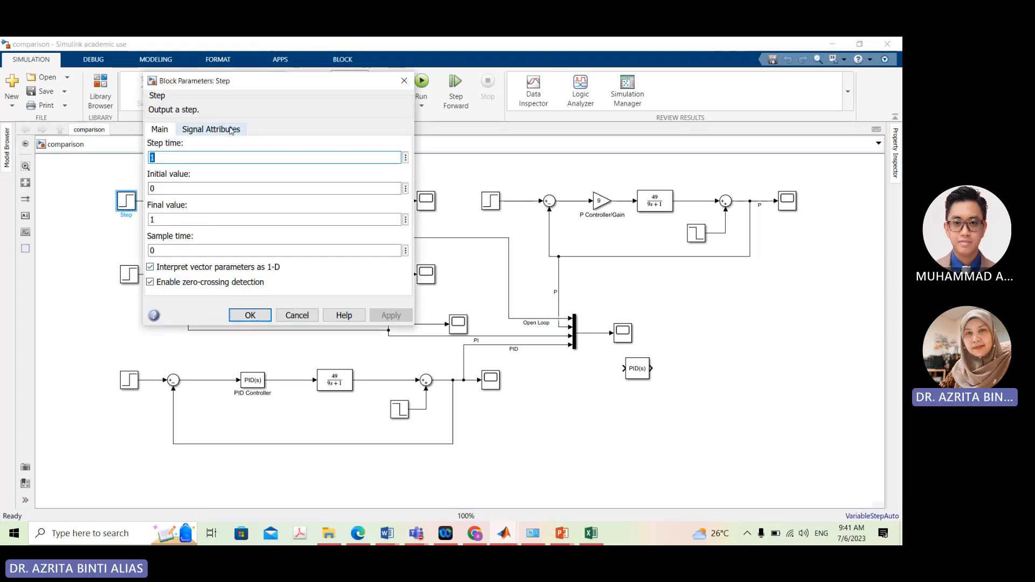
{"action": "left_click_drag", "start_coordinate": [253, 84], "coordinate": [314, 88]}
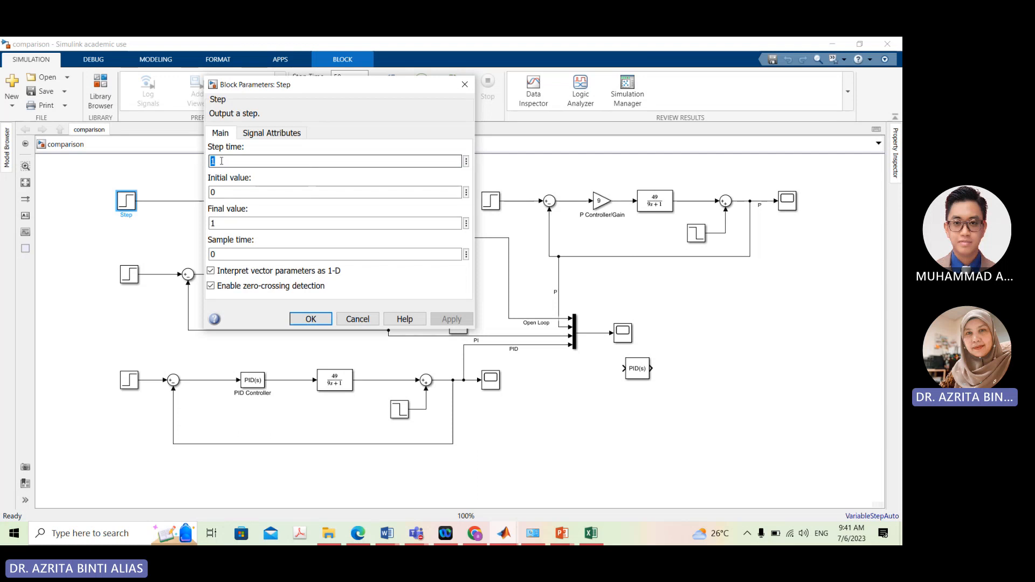
{"action": "double_click", "coordinate": [212, 161]}
{"action": "key", "text": "Tab"}
{"action": "key", "text": "Tab"}
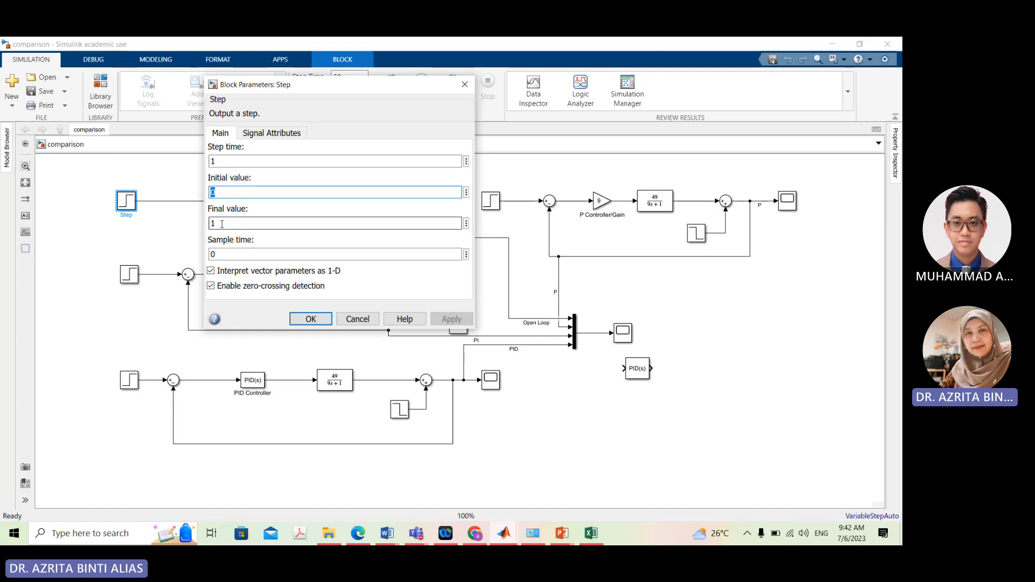
{"action": "left_click", "coordinate": [294, 318]}
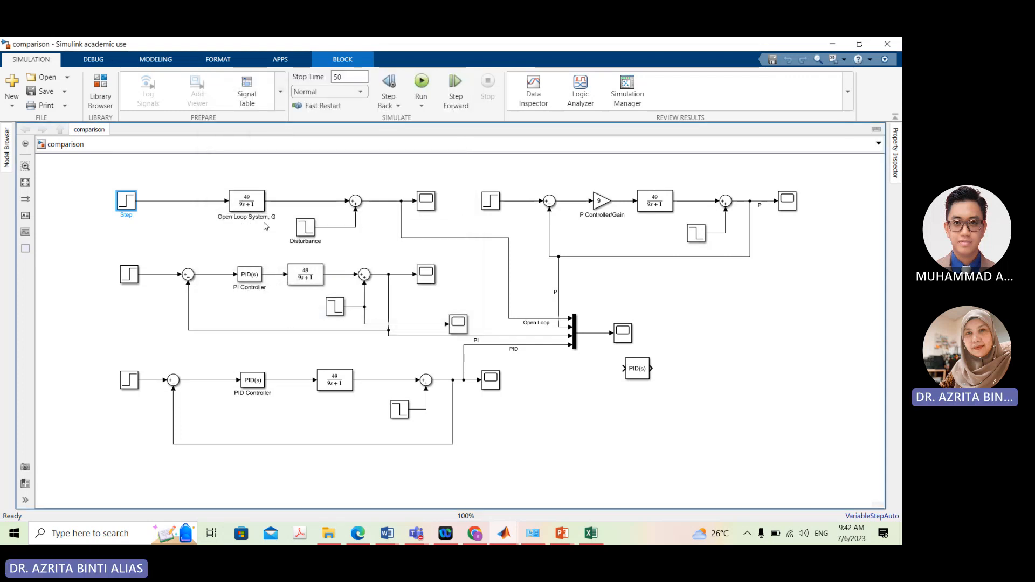
Review the numerator and denominator coefficients of the Open Loop System, G transfer function
{"action": "double_click", "coordinate": [254, 208]}
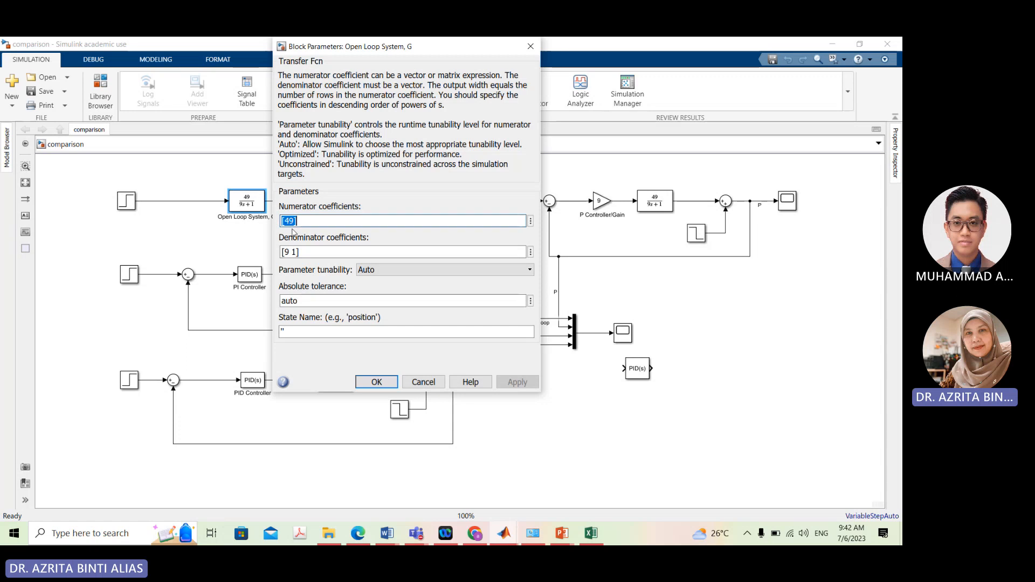
{"action": "left_click", "coordinate": [302, 253]}
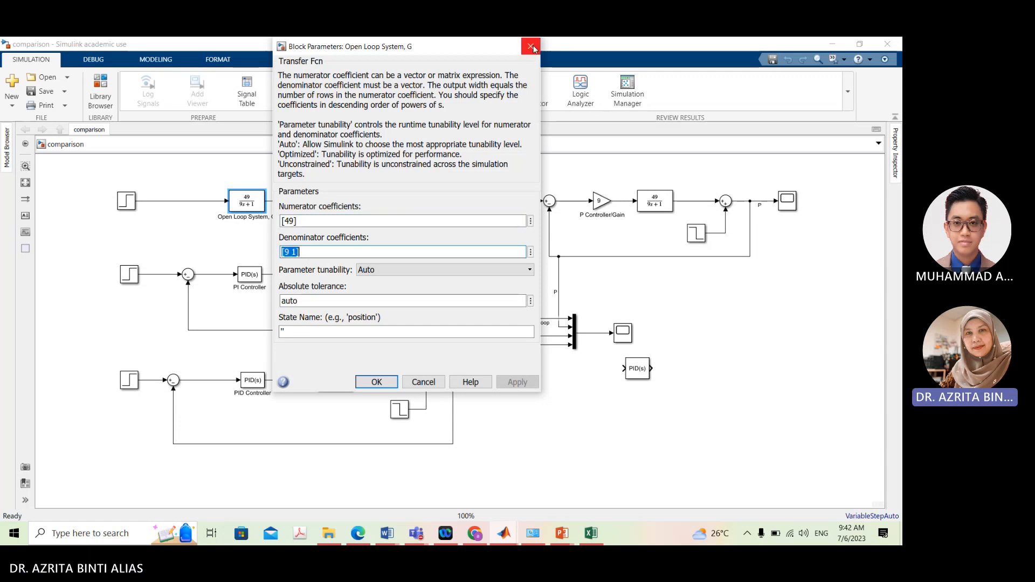
{"action": "left_click", "coordinate": [531, 47]}
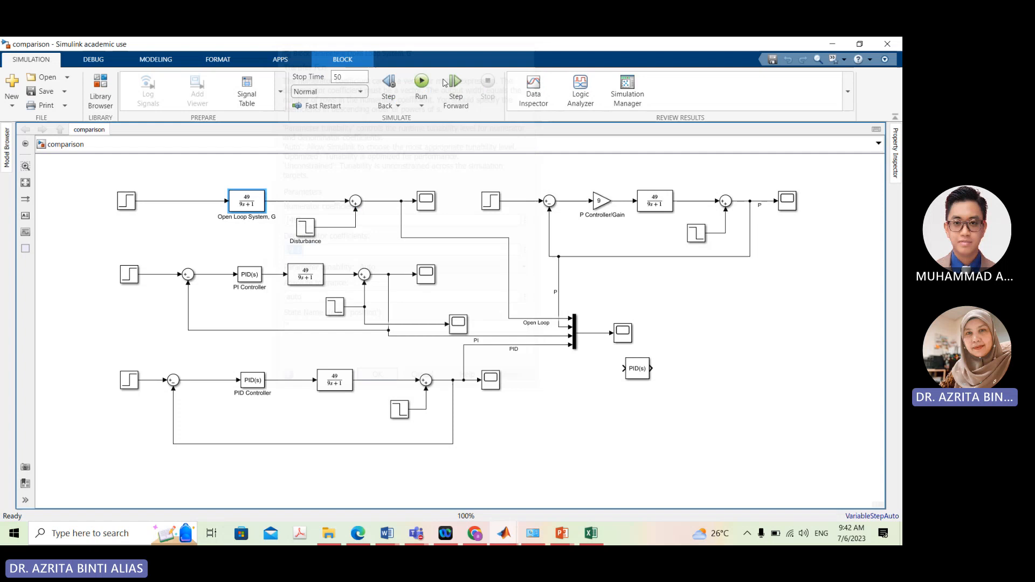
Shift the Disturbance block slightly away from its sum junction and review its step time, initial value and final value
{"action": "left_click", "coordinate": [356, 205]}
{"action": "left_click", "coordinate": [304, 231]}
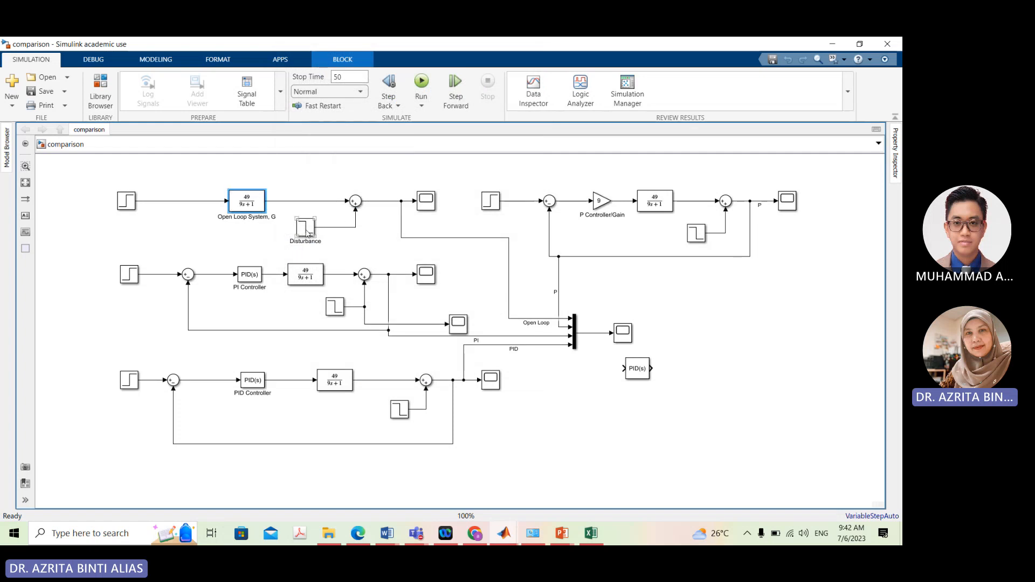
{"action": "left_click_drag", "start_coordinate": [308, 231], "coordinate": [299, 232]}
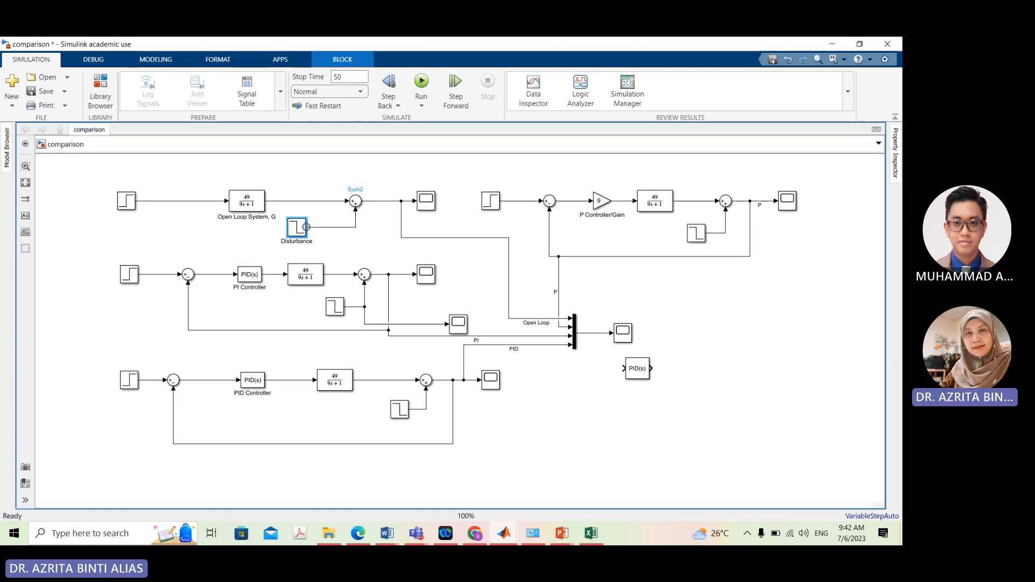
{"action": "double_click", "coordinate": [299, 230]}
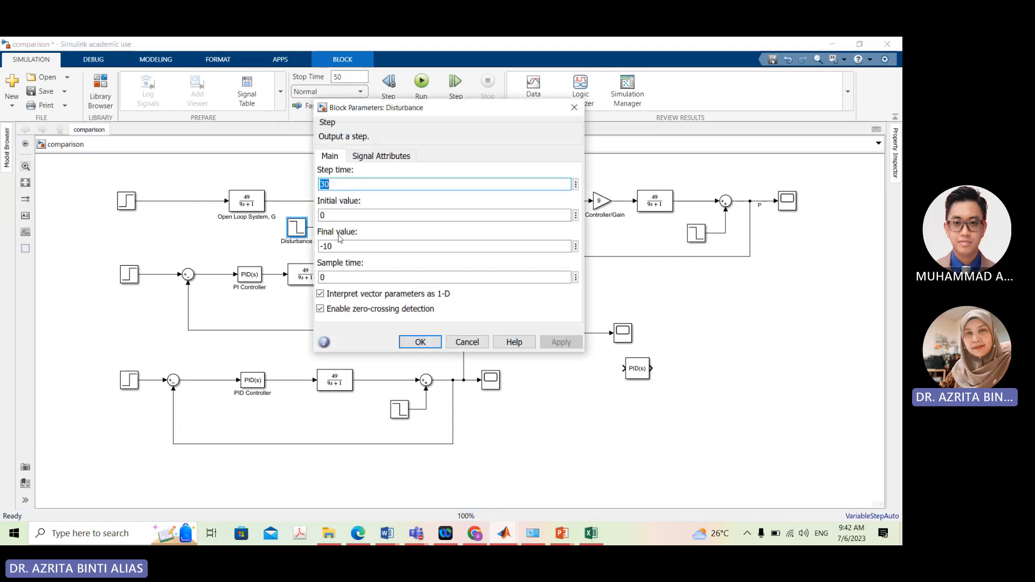
{"action": "left_click_drag", "start_coordinate": [399, 108], "coordinate": [499, 103]}
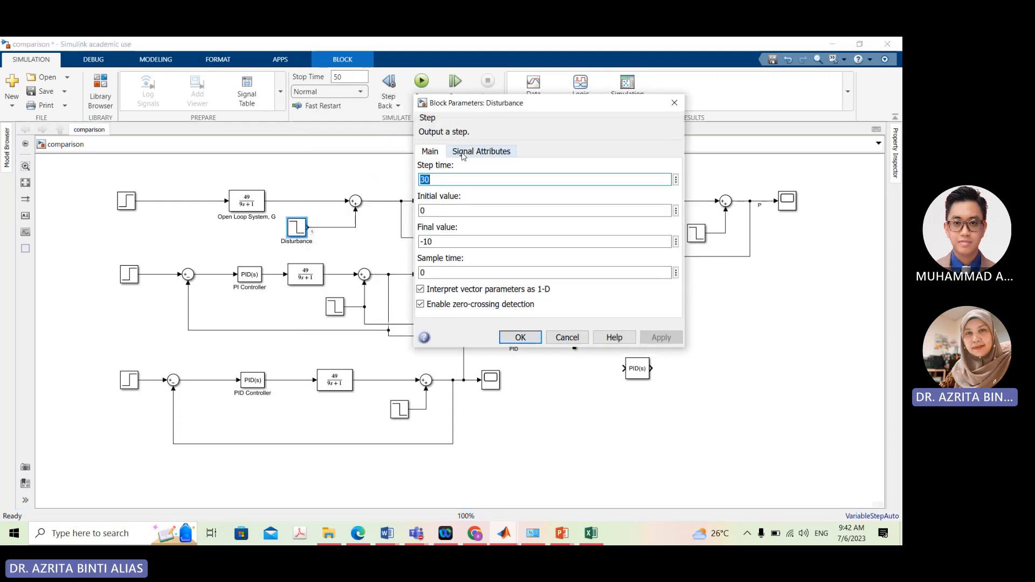
{"action": "left_click", "coordinate": [429, 180]}
{"action": "left_click", "coordinate": [434, 181]}
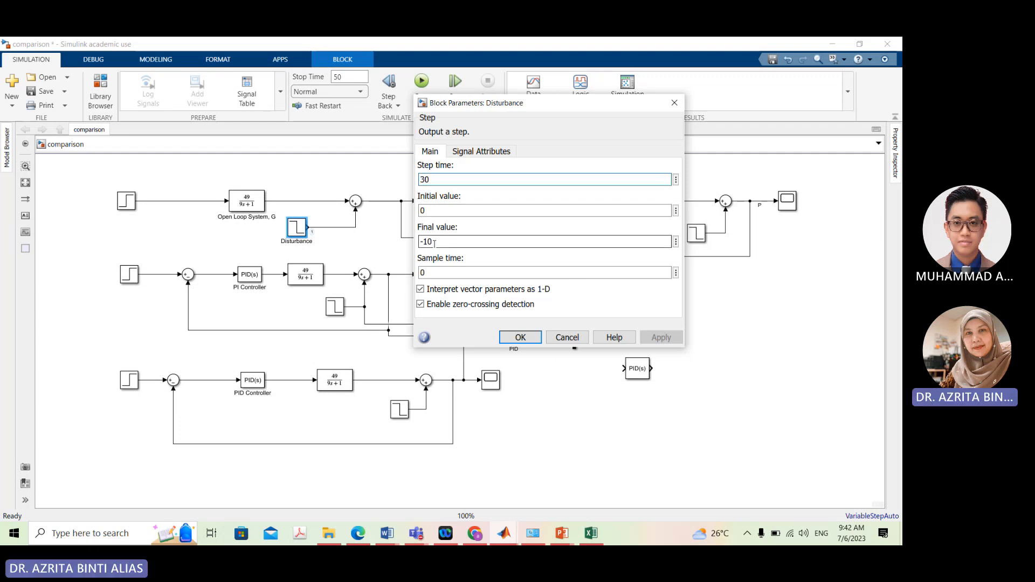
{"action": "double_click", "coordinate": [430, 212]}
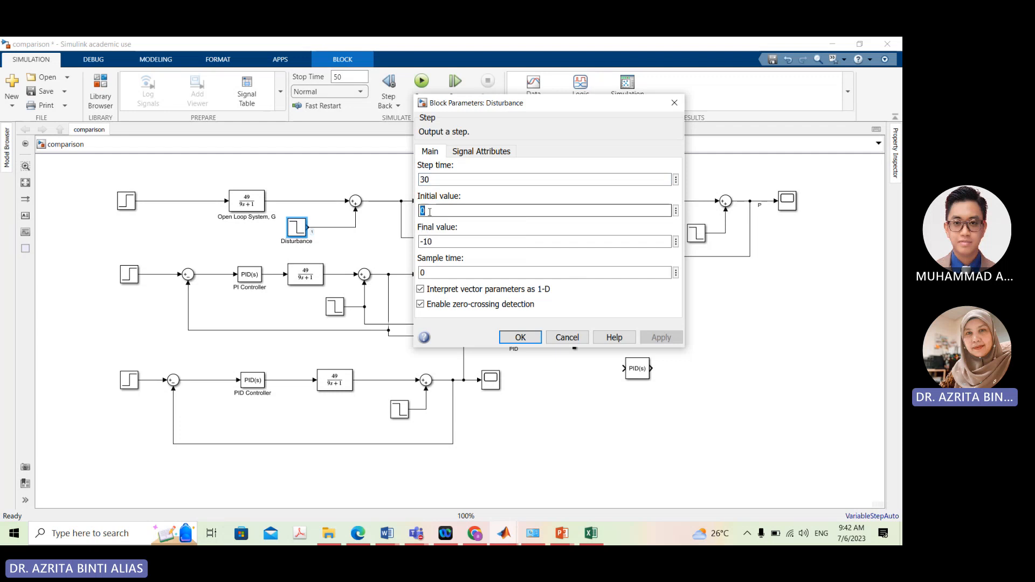
{"action": "key", "text": "Tab"}
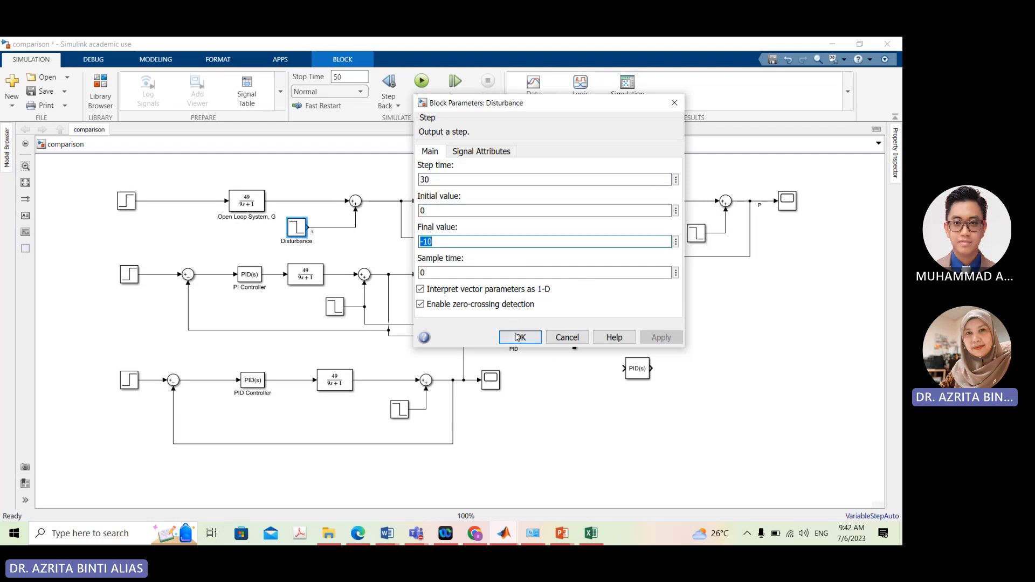
{"action": "left_click", "coordinate": [519, 337]}
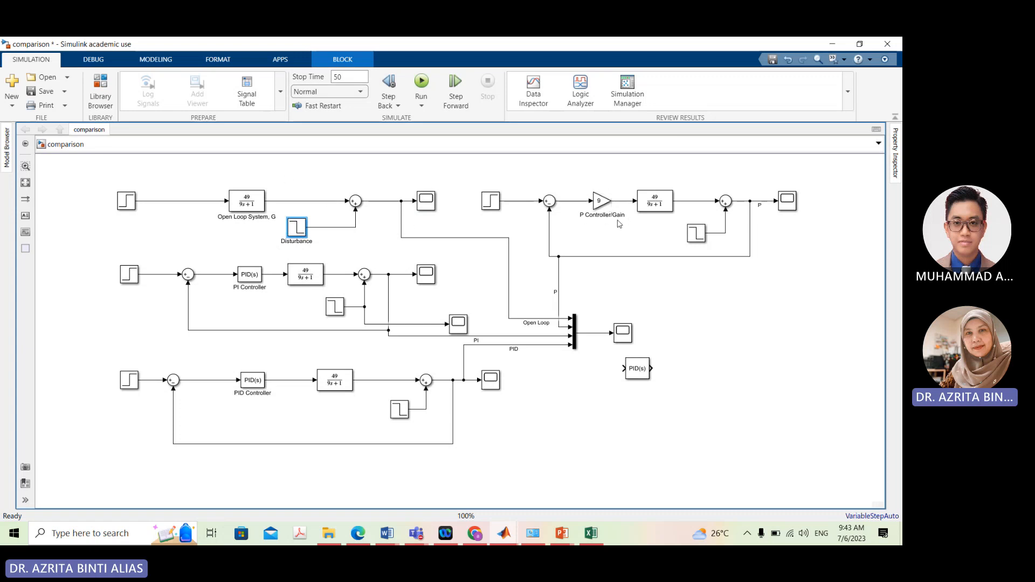
Try out a Gain block in the empty area below the P controller loop, view its gain parameter and remove it
{"action": "left_click", "coordinate": [599, 208]}
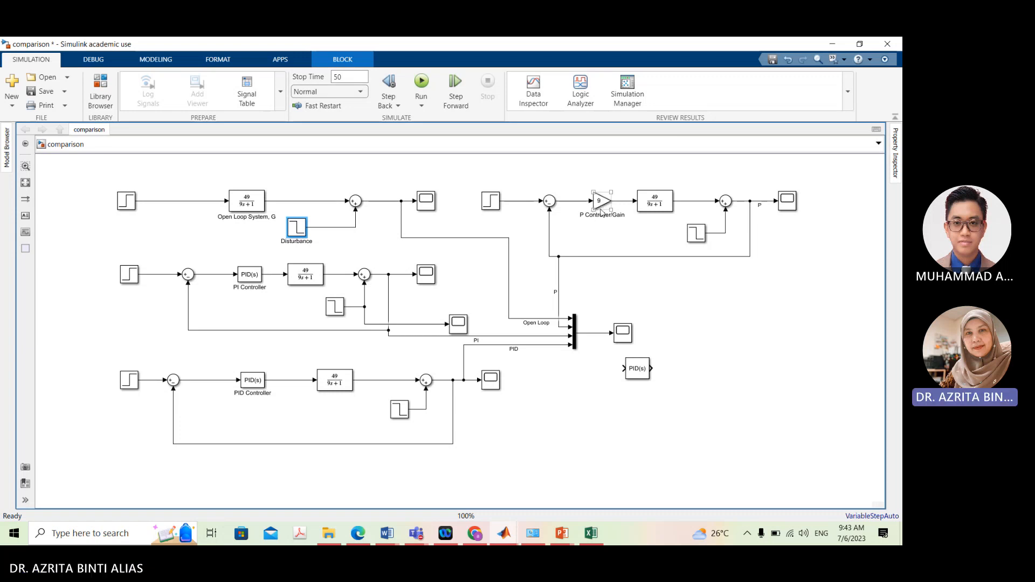
{"action": "left_click", "coordinate": [684, 292]}
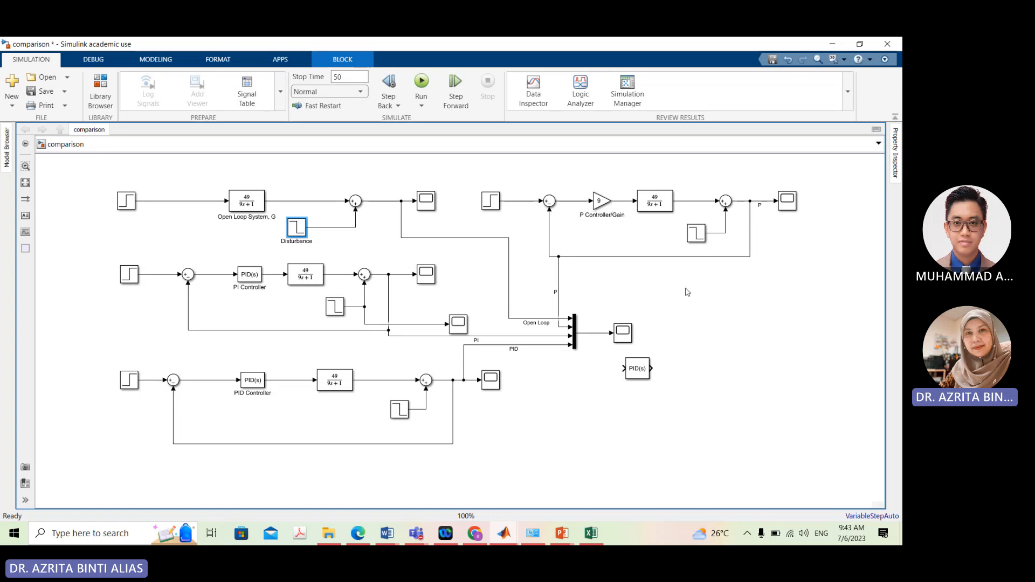
{"action": "type", "text": "ga"}
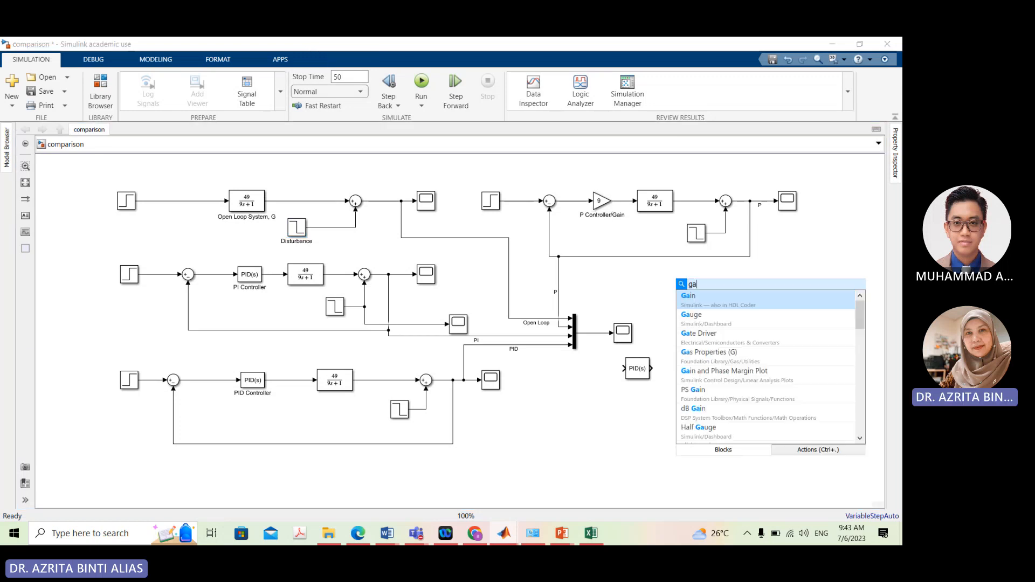
{"action": "key", "text": "Return"}
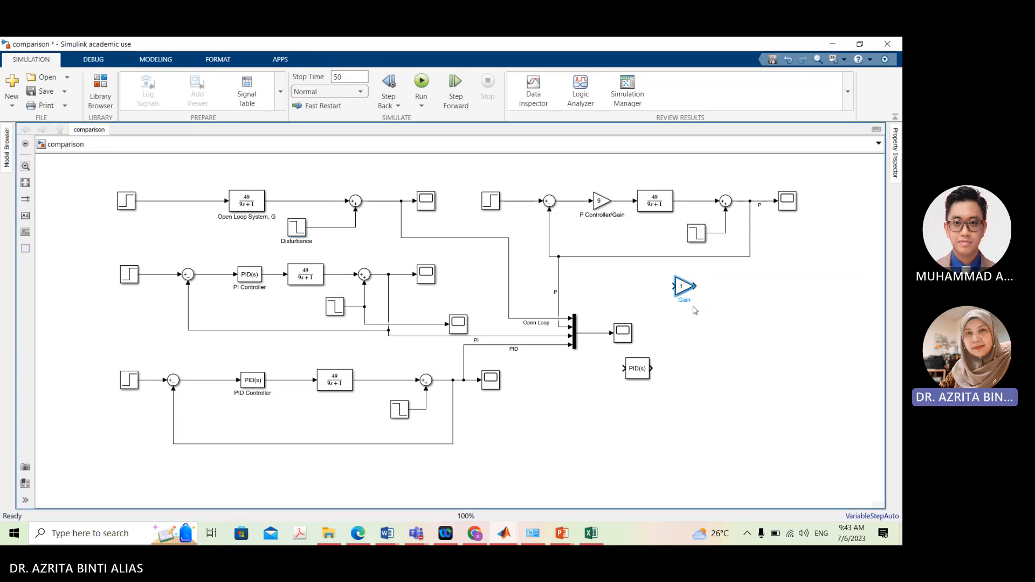
{"action": "left_click", "coordinate": [682, 287]}
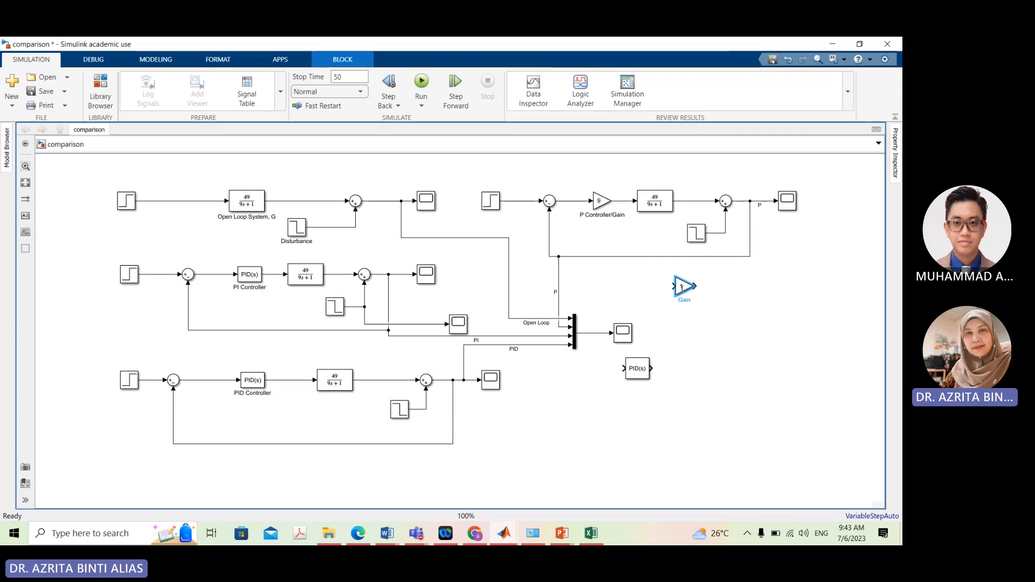
{"action": "double_click", "coordinate": [682, 287]}
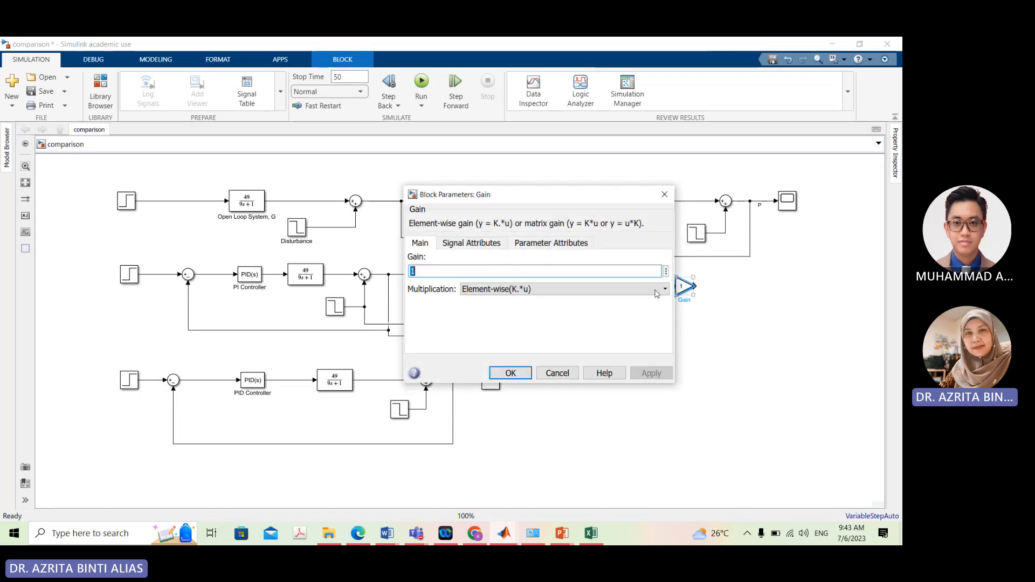
{"action": "left_click", "coordinate": [664, 196]}
{"action": "key", "text": "Delete"}
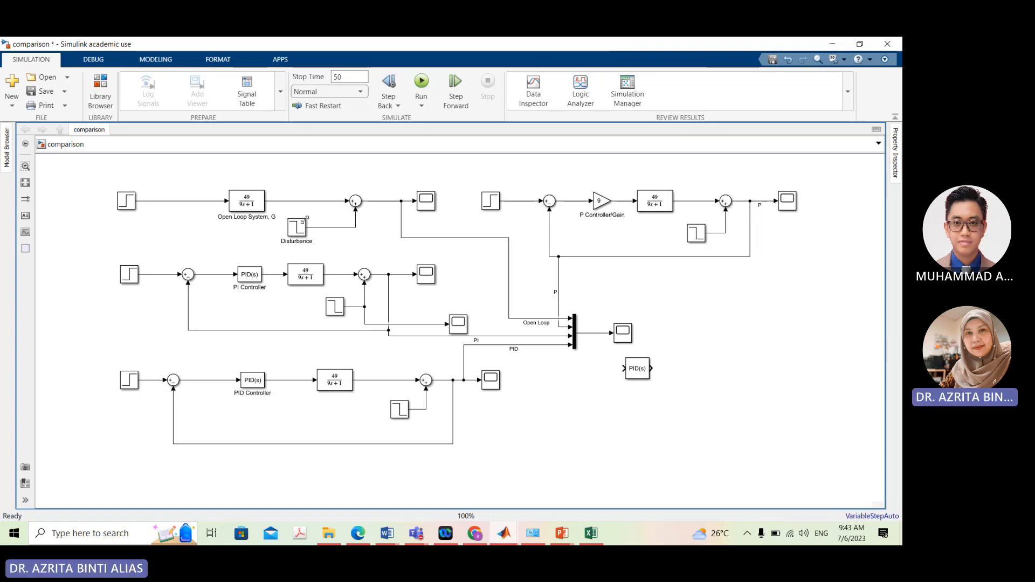
Review the parameters of the disturbance Step block in the P controller loop
{"action": "left_click", "coordinate": [303, 230]}
{"action": "left_click", "coordinate": [703, 234]}
{"action": "double_click", "coordinate": [704, 234]}
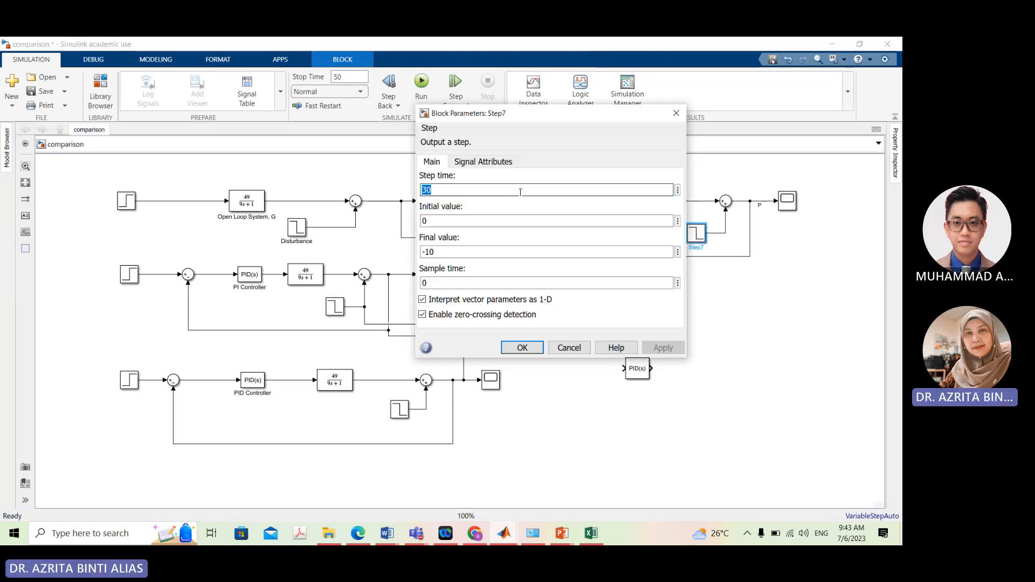
{"action": "left_click", "coordinate": [676, 113]}
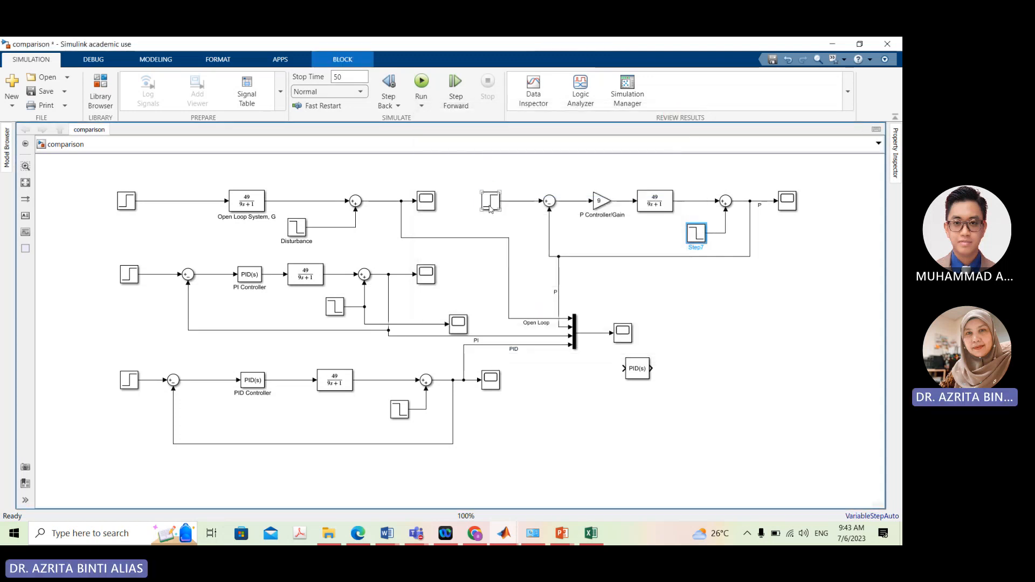
Open the parameters of the P controller loop's input Step block and examine its final value
{"action": "left_click", "coordinate": [490, 208]}
{"action": "double_click", "coordinate": [491, 208]}
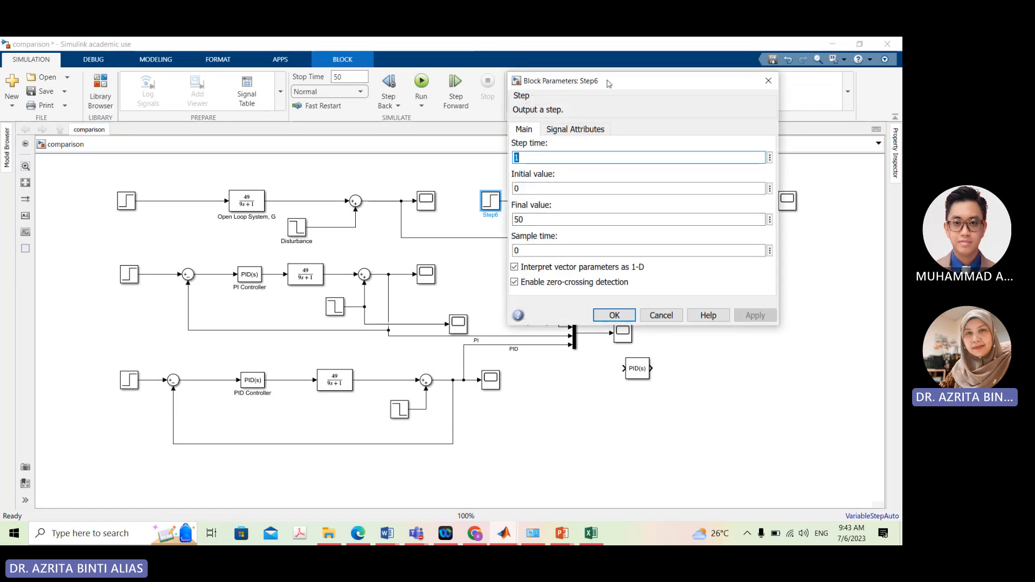
{"action": "double_click", "coordinate": [551, 223]}
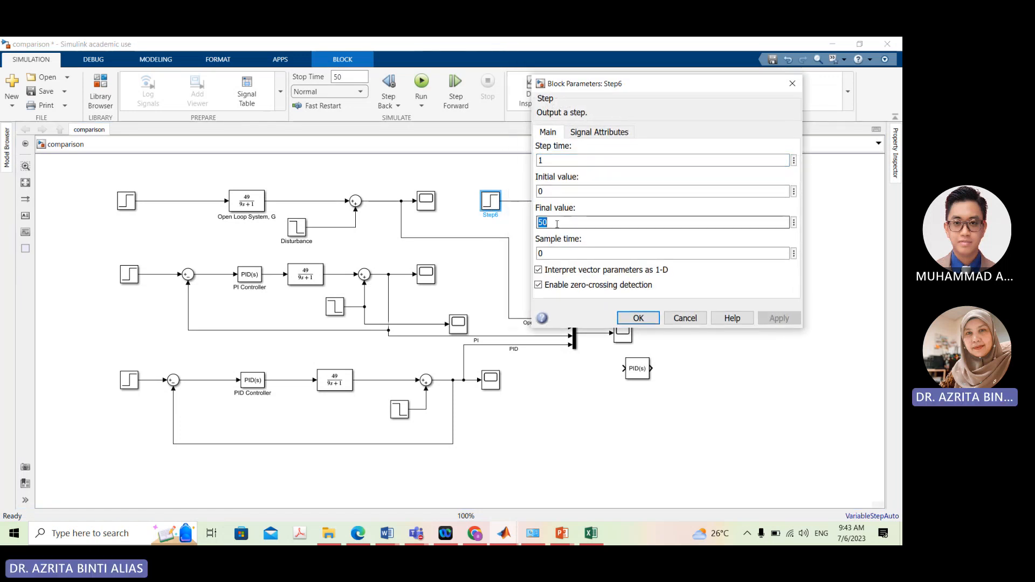
{"action": "left_click", "coordinate": [547, 223]}
{"action": "double_click", "coordinate": [547, 221]}
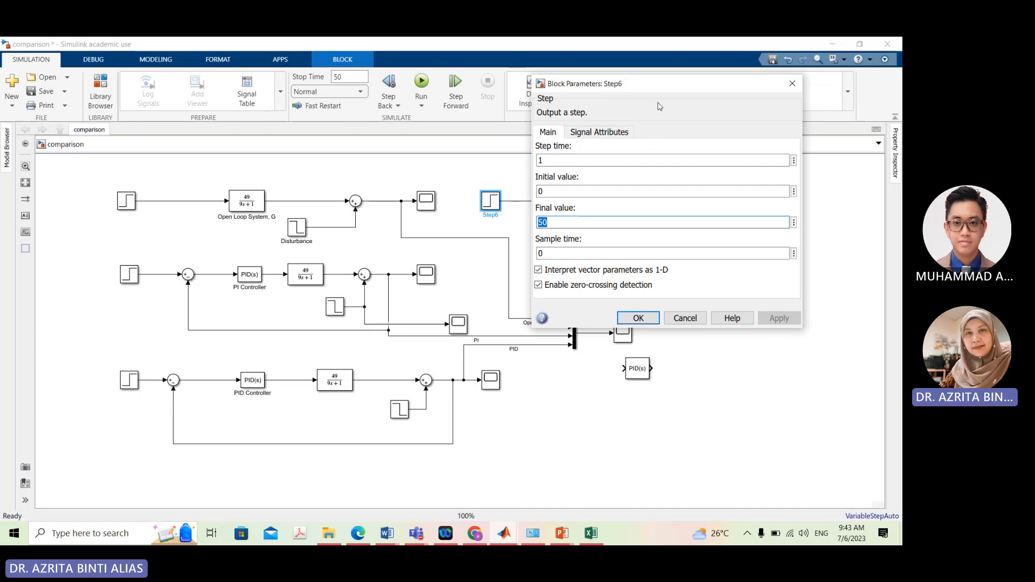
Examine the final value and step time of the P controller loop's input Step block and close its parameters
{"action": "left_click", "coordinate": [563, 234]}
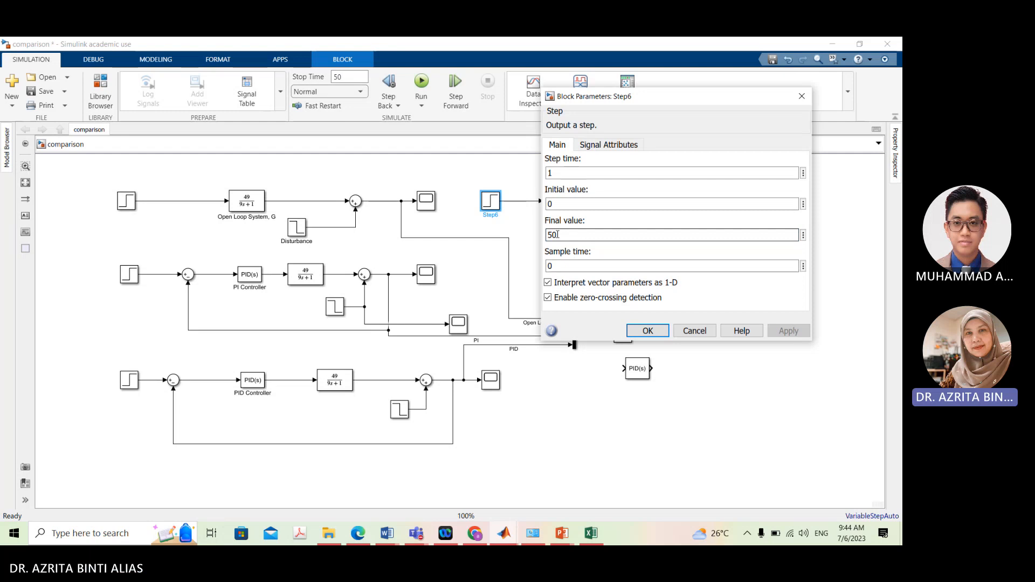
{"action": "double_click", "coordinate": [552, 172]}
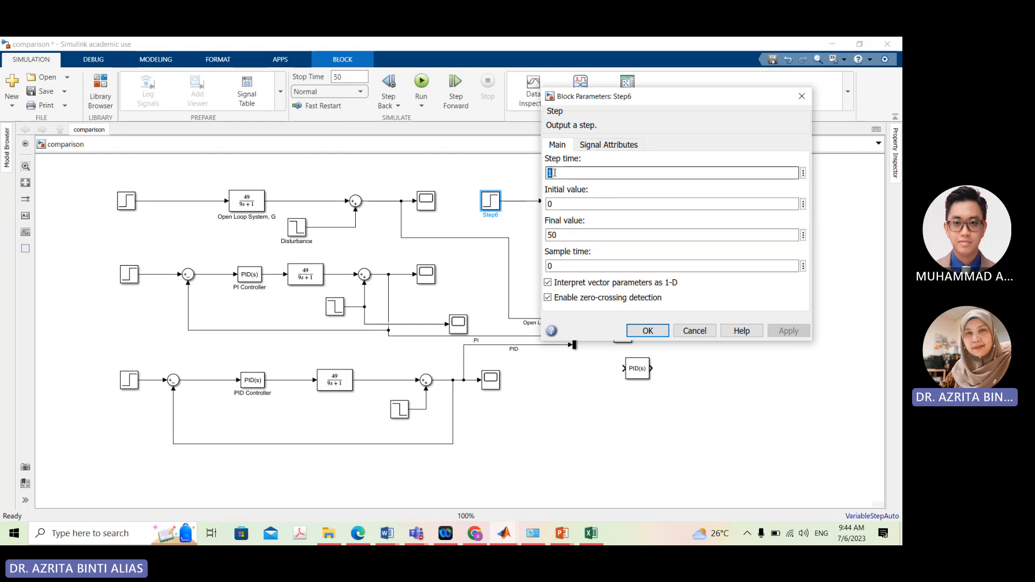
{"action": "left_click", "coordinate": [647, 330]}
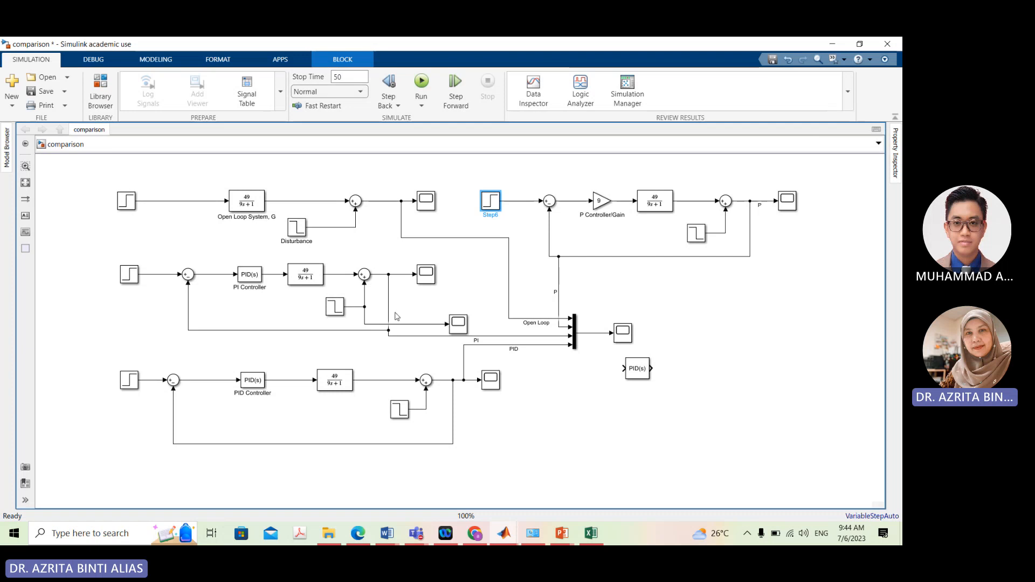
Delete the unconnected PID Controller block below the comparison scope
{"action": "left_click", "coordinate": [680, 340]}
{"action": "left_click", "coordinate": [640, 375]}
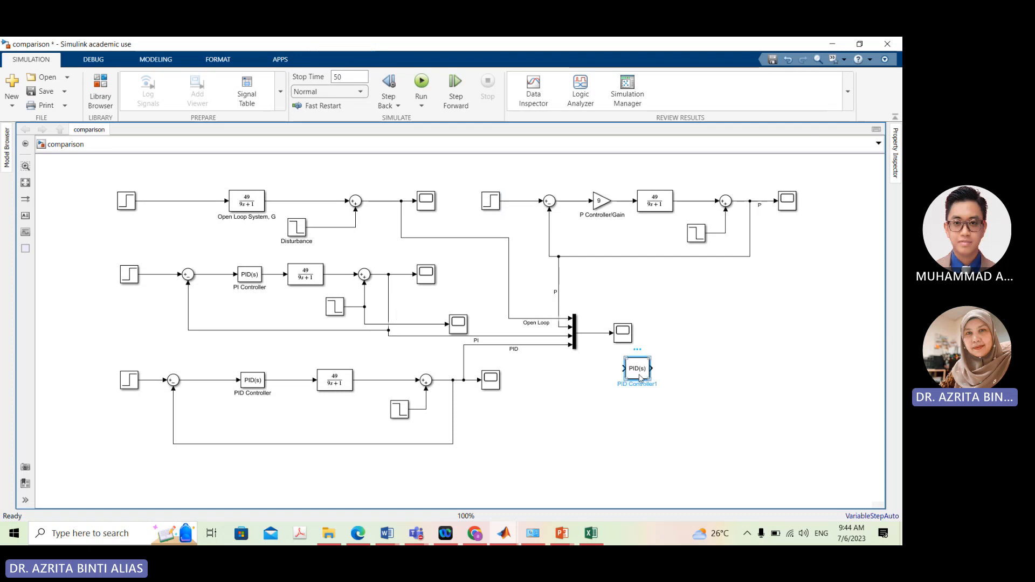
{"action": "key", "text": "Delete"}
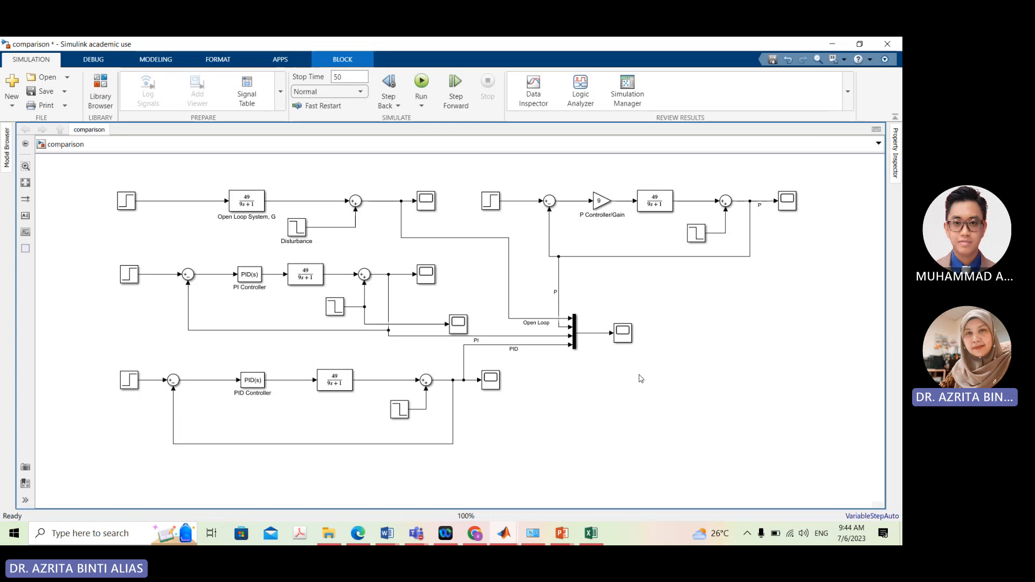
Add a PID Controller block in the empty area below the P controller loop and open its parameters
{"action": "double_click", "coordinate": [709, 355]}
{"action": "type", "text": "pid"}
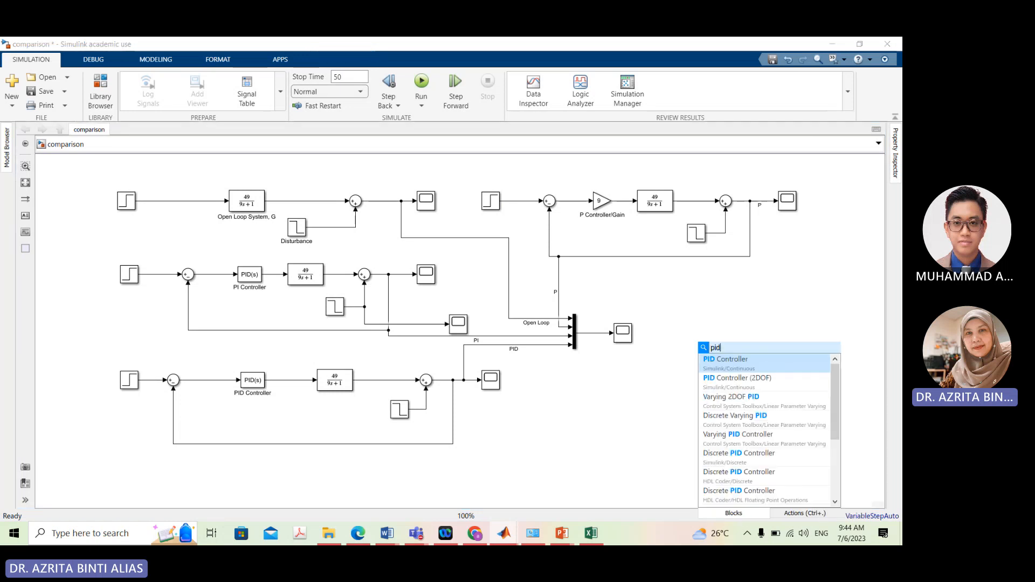
{"action": "left_click", "coordinate": [720, 369]}
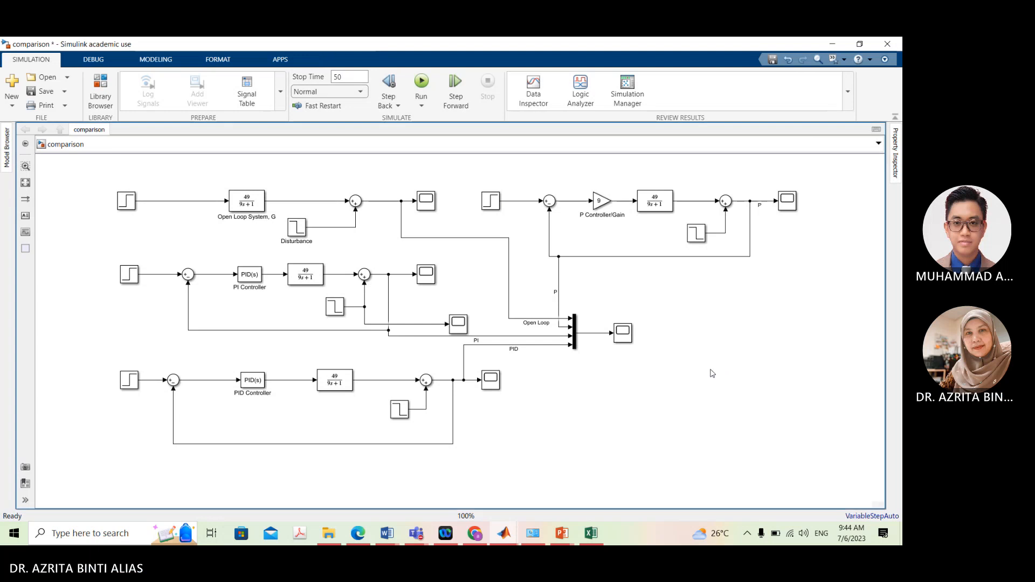
{"action": "left_click", "coordinate": [757, 328]}
{"action": "left_click_drag", "start_coordinate": [718, 353], "coordinate": [696, 330]}
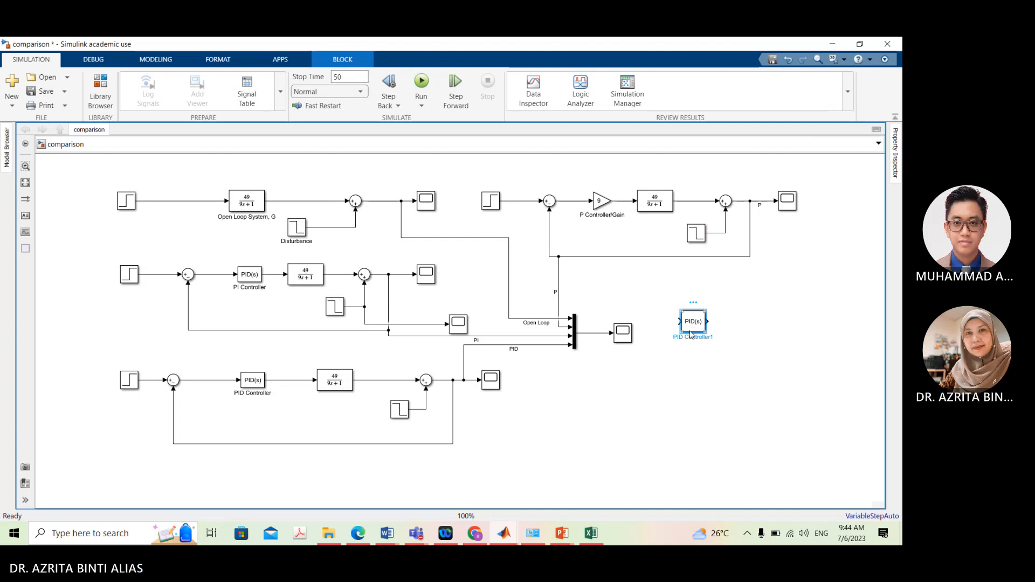
{"action": "double_click", "coordinate": [692, 326]}
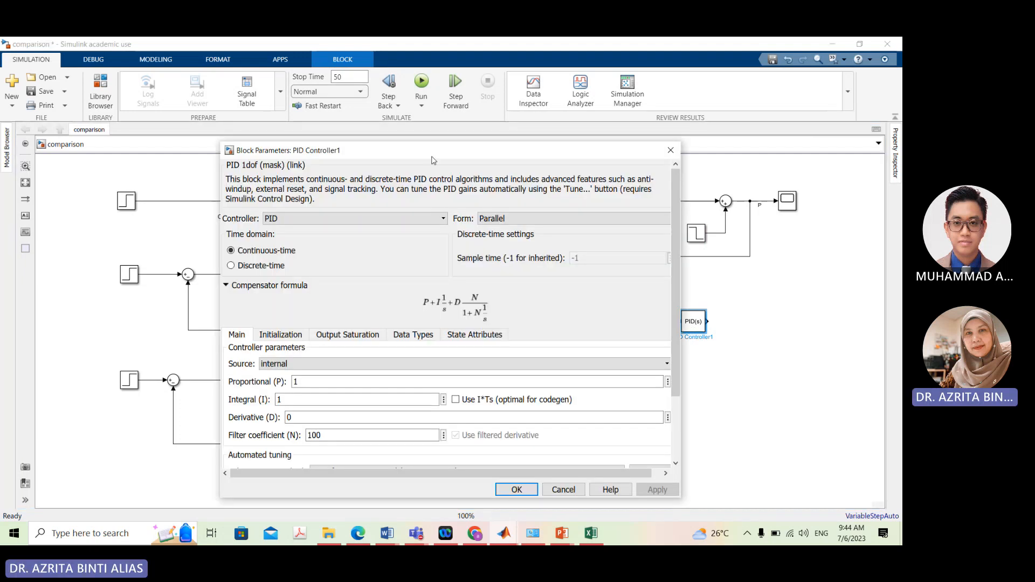
{"action": "left_click_drag", "start_coordinate": [431, 160], "coordinate": [473, 74]}
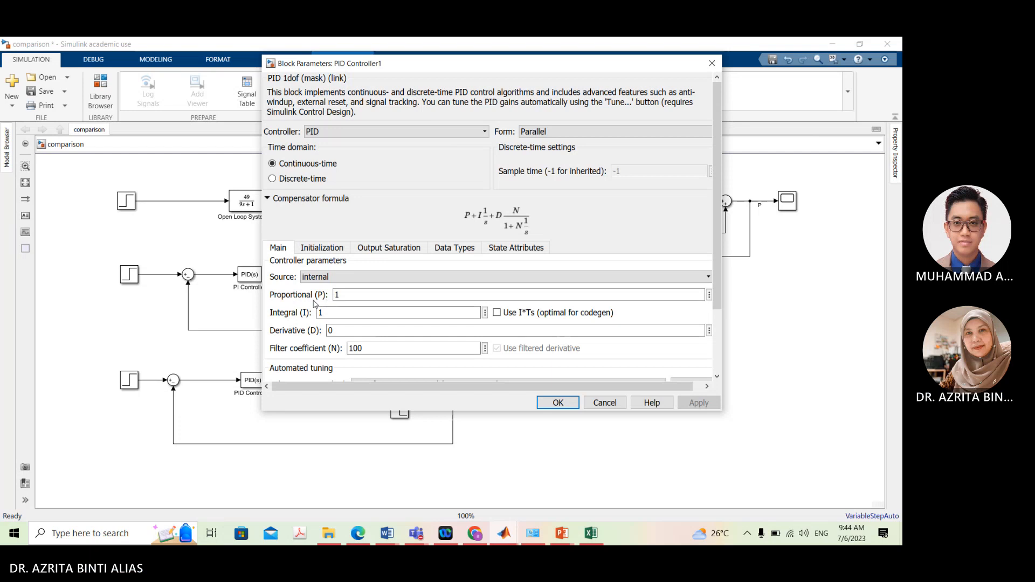
{"action": "left_click_drag", "start_coordinate": [523, 64], "coordinate": [582, 58]}
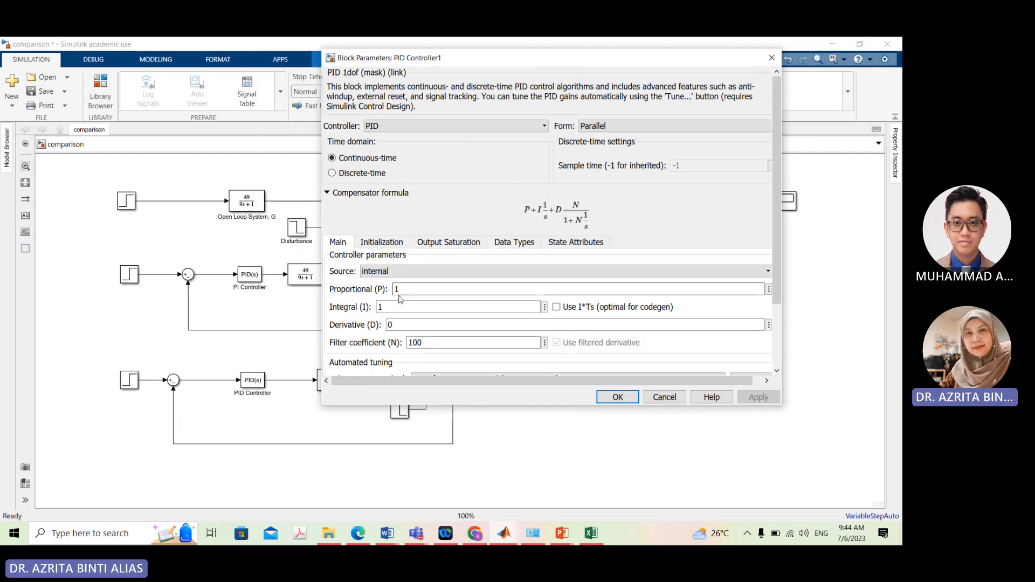
Set the new PID Controller block's integral gain to 0 and check its derivative gain
{"action": "left_click", "coordinate": [387, 307]}
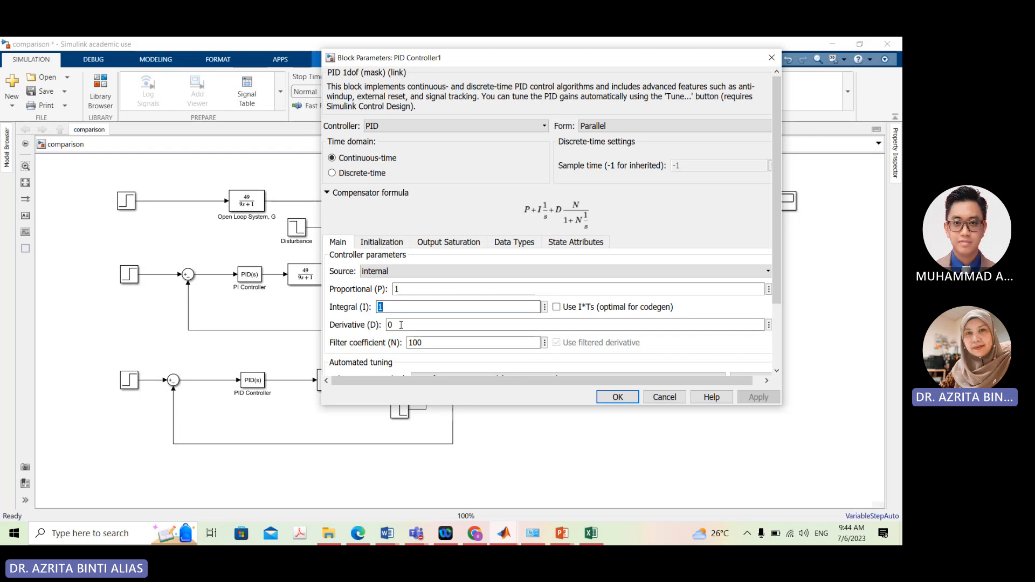
{"action": "type", "text": "0"}
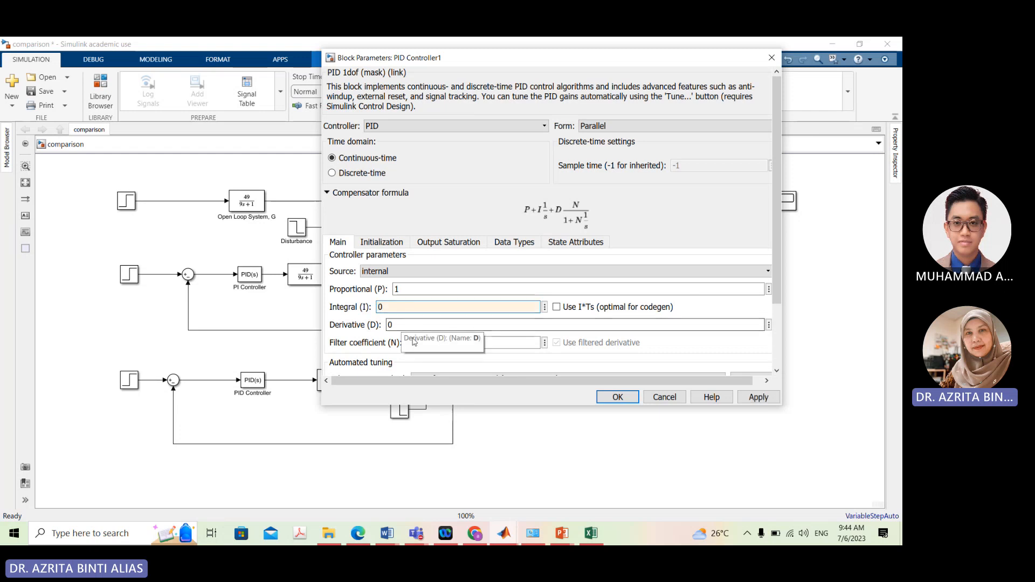
{"action": "left_click", "coordinate": [393, 305]}
{"action": "left_click_drag", "start_coordinate": [387, 304], "coordinate": [383, 334]}
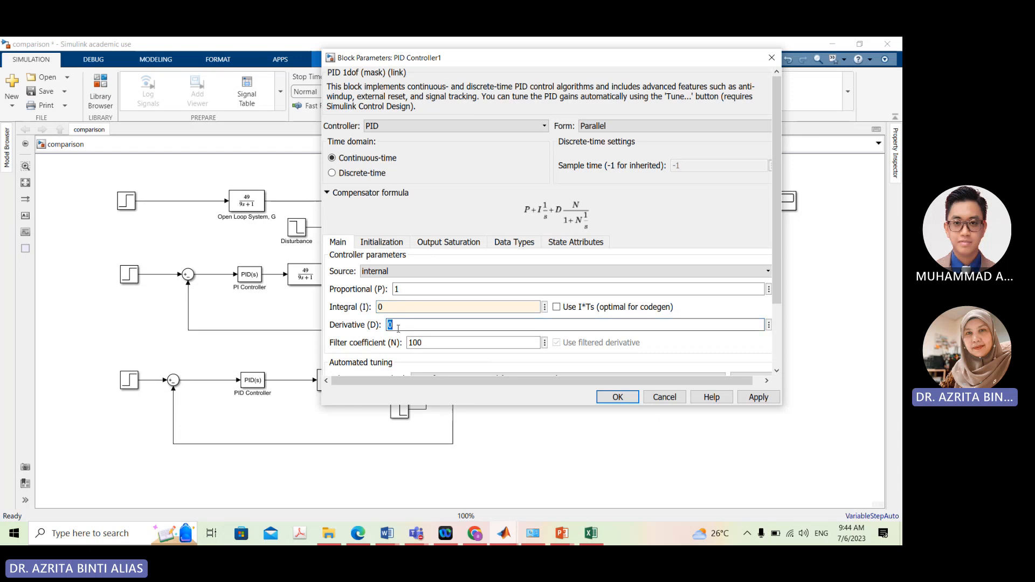
Set the new PID Controller block's integral gain to 6 and accept the parameters
{"action": "left_click", "coordinate": [385, 308]}
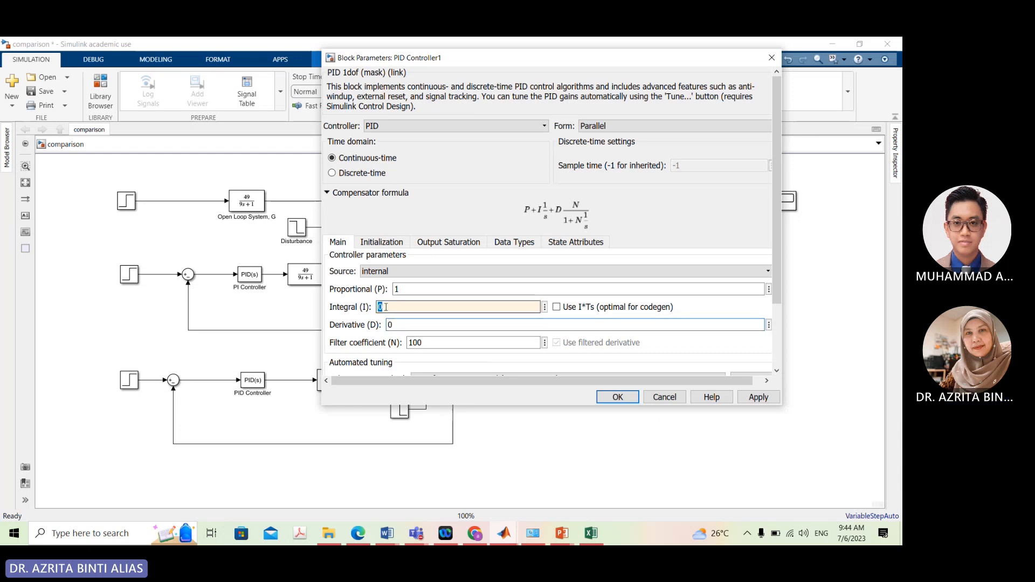
{"action": "key", "text": "BackSpace"}
{"action": "type", "text": "6"}
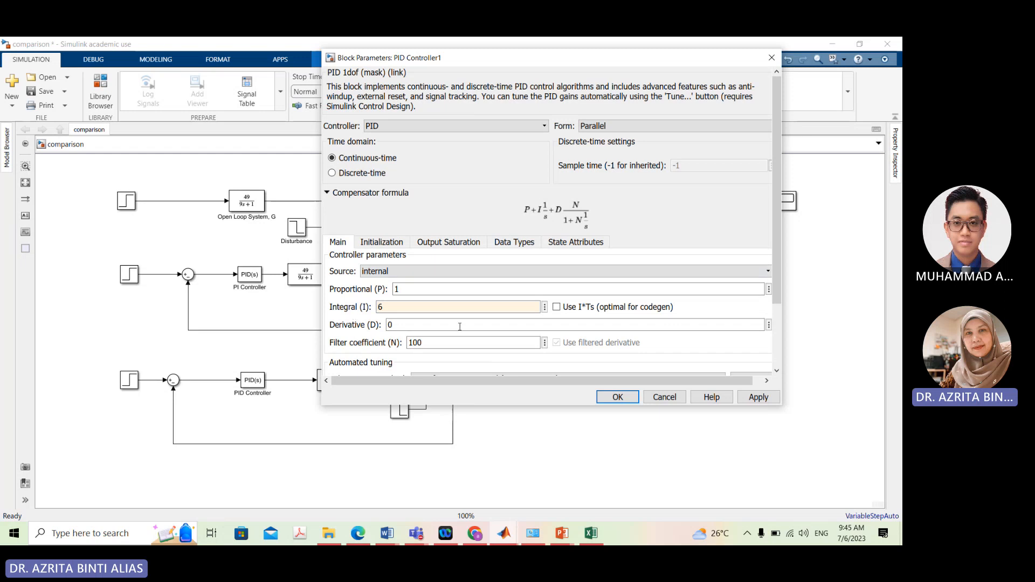
{"action": "left_click", "coordinate": [618, 397]}
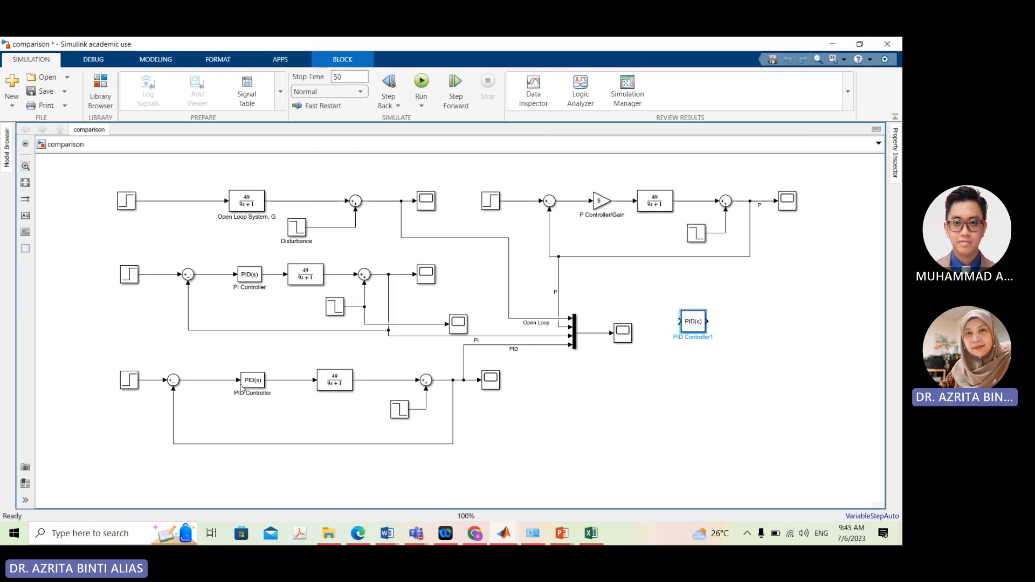
Review the proportional, integral and derivative gains of the PID loop's controller block, focusing on the derivative value
{"action": "left_click", "coordinate": [252, 384]}
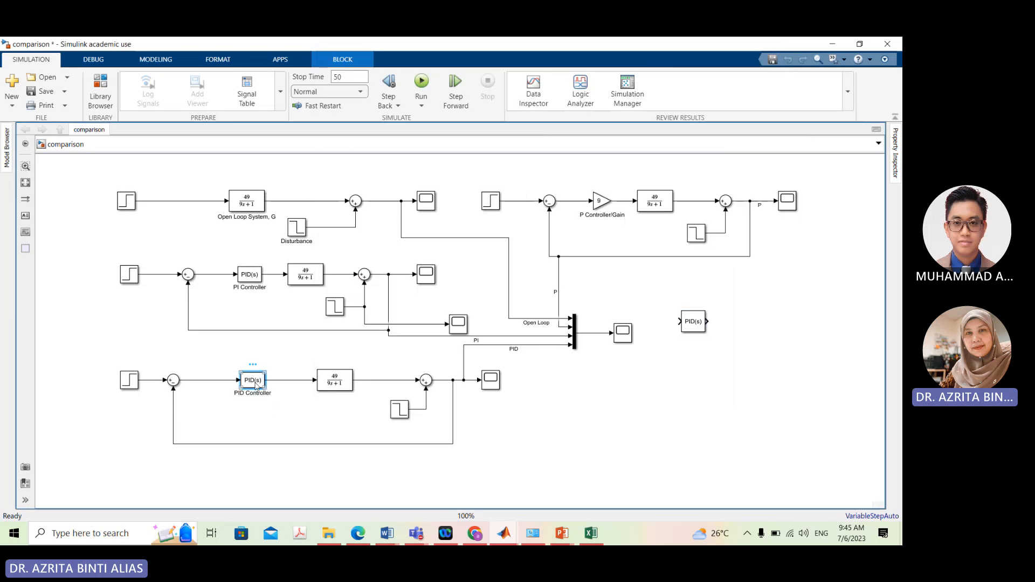
{"action": "double_click", "coordinate": [256, 385]}
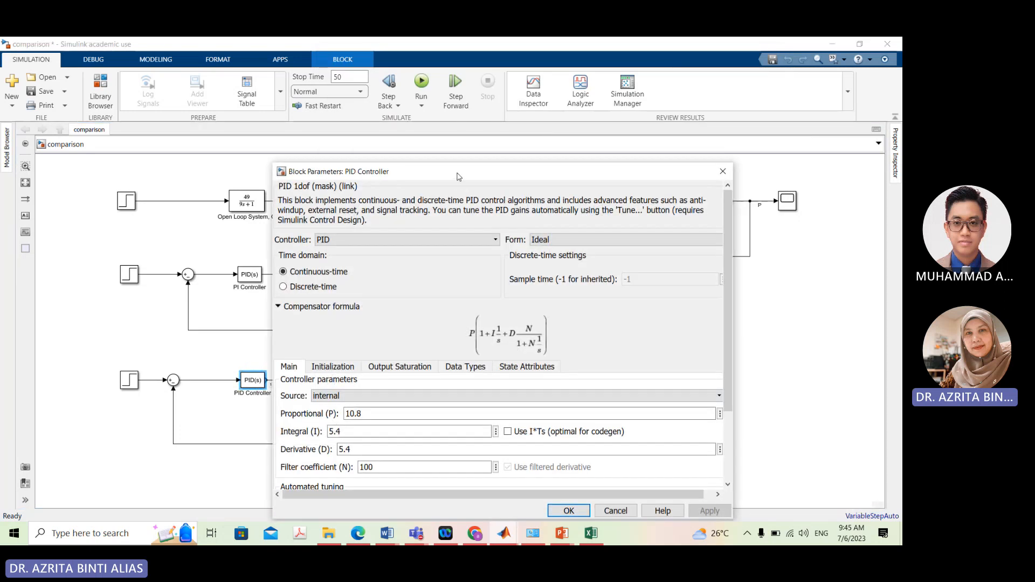
{"action": "left_click_drag", "start_coordinate": [452, 174], "coordinate": [548, 71]}
{"action": "left_click", "coordinate": [443, 346]}
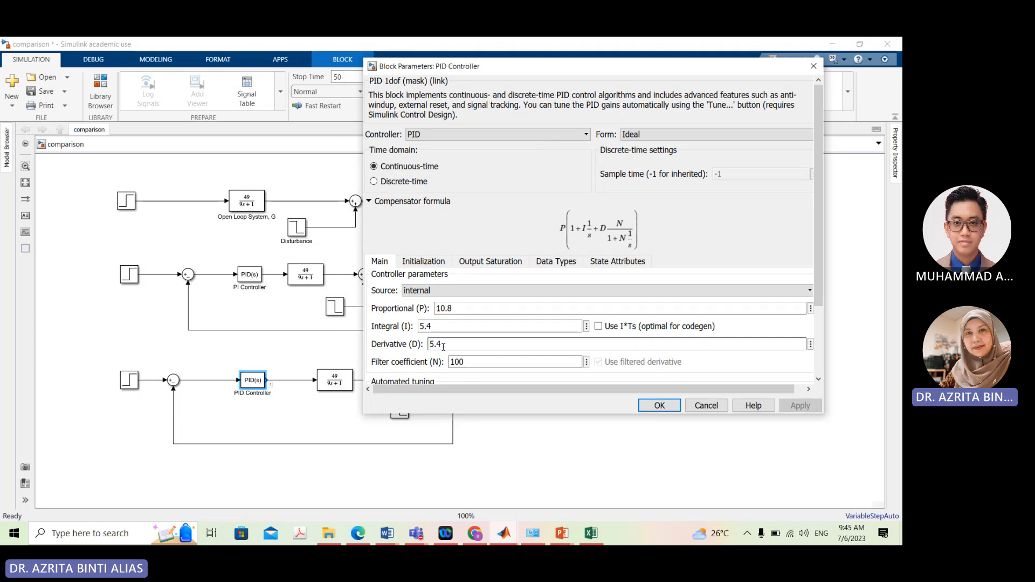
{"action": "double_click", "coordinate": [438, 348]}
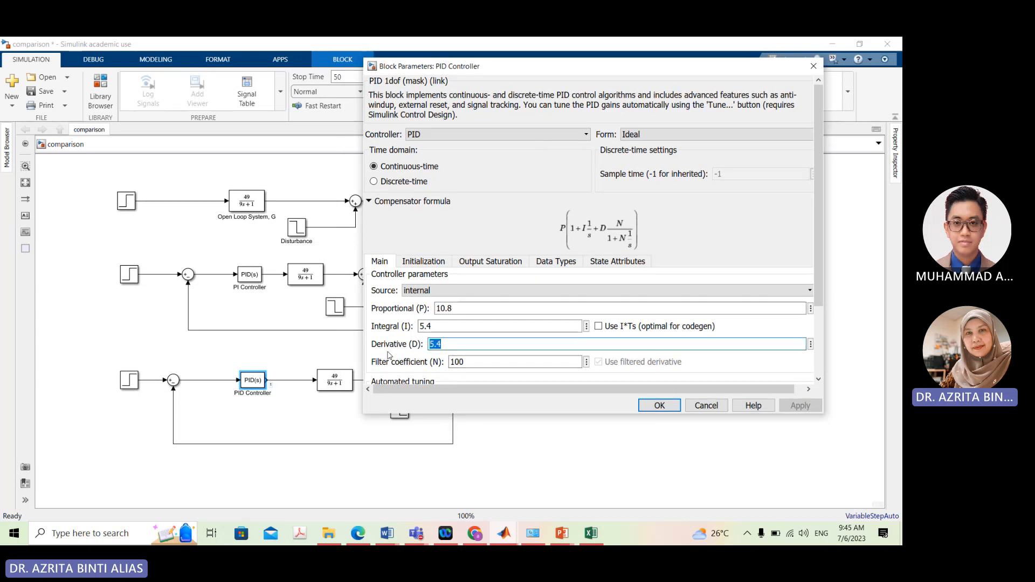
{"action": "left_click", "coordinate": [448, 347]}
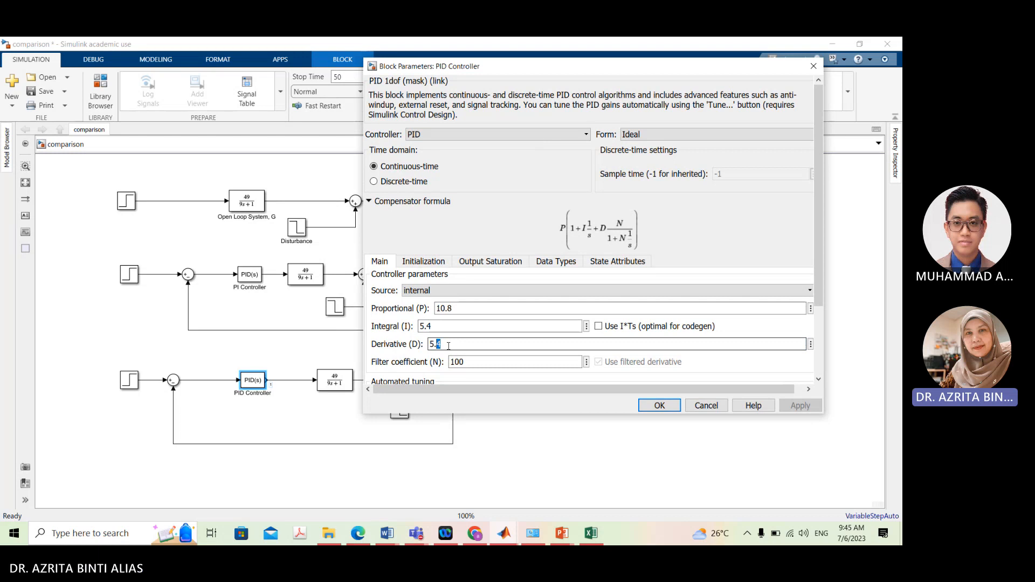
{"action": "left_click", "coordinate": [663, 407]}
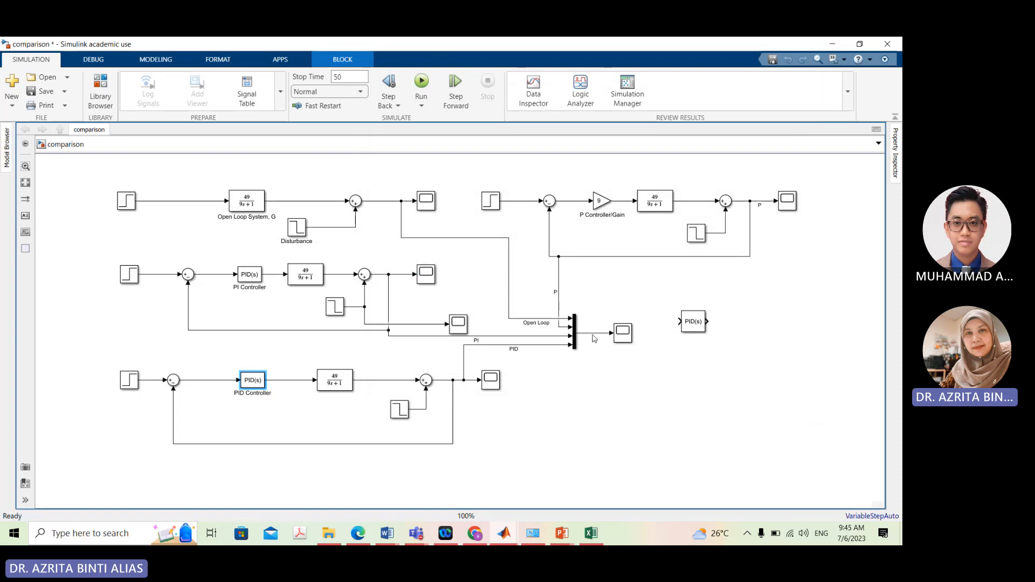
Remove the unconnected test PID Controller block below the P controller loop
{"action": "left_click", "coordinate": [691, 328]}
{"action": "key", "text": "Delete"}
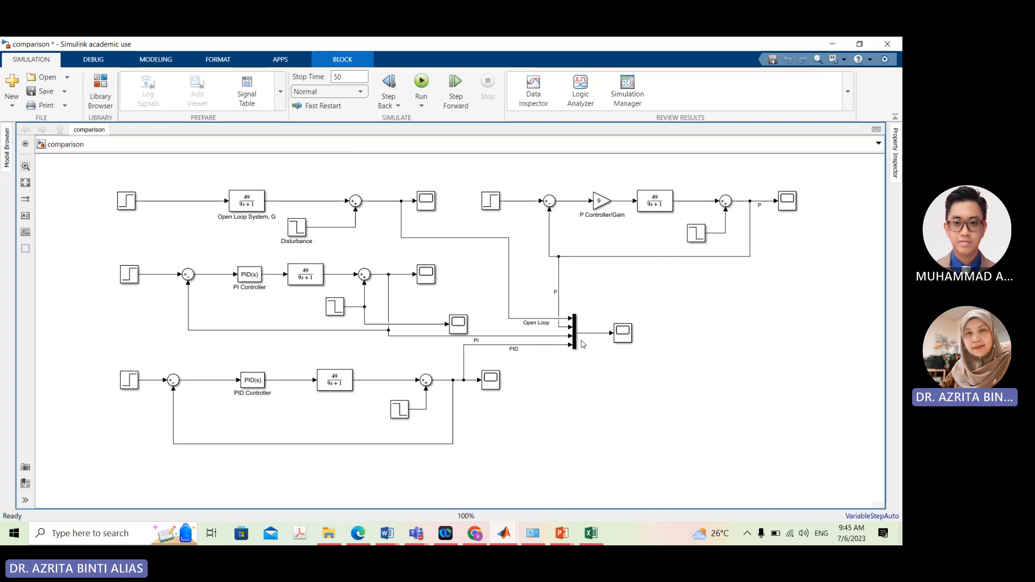
Add a Mux block in the empty area below the comparison scope and view its number of inputs
{"action": "double_click", "coordinate": [614, 396]}
{"action": "type", "text": "mux"}
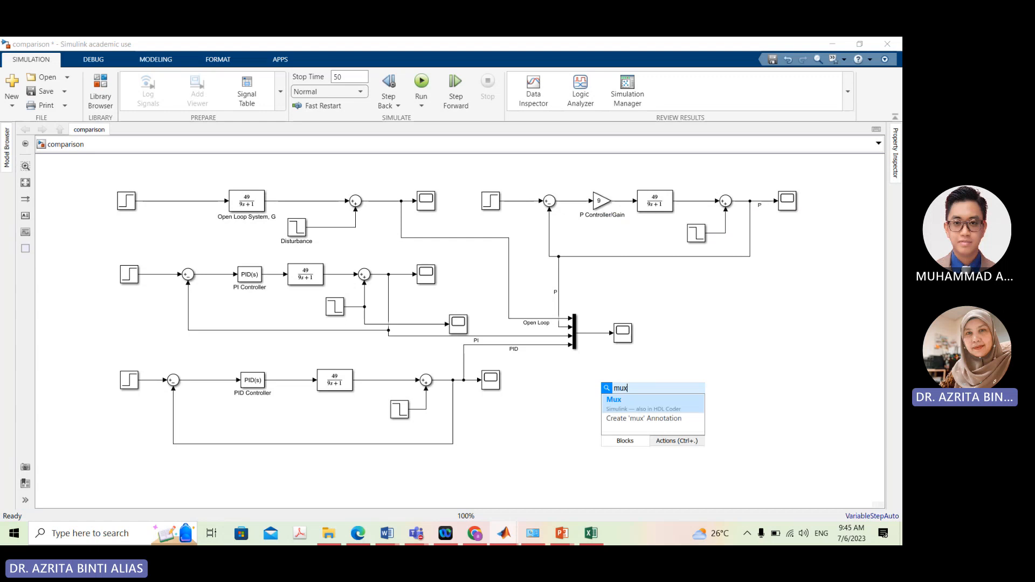
{"action": "left_click", "coordinate": [647, 403]}
{"action": "double_click", "coordinate": [645, 407]}
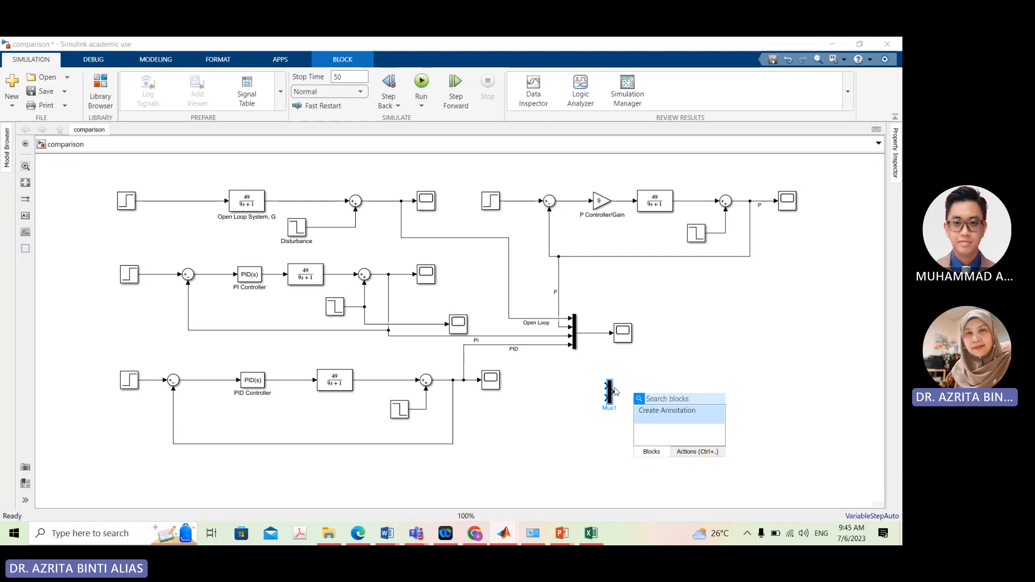
{"action": "left_click", "coordinate": [685, 351]}
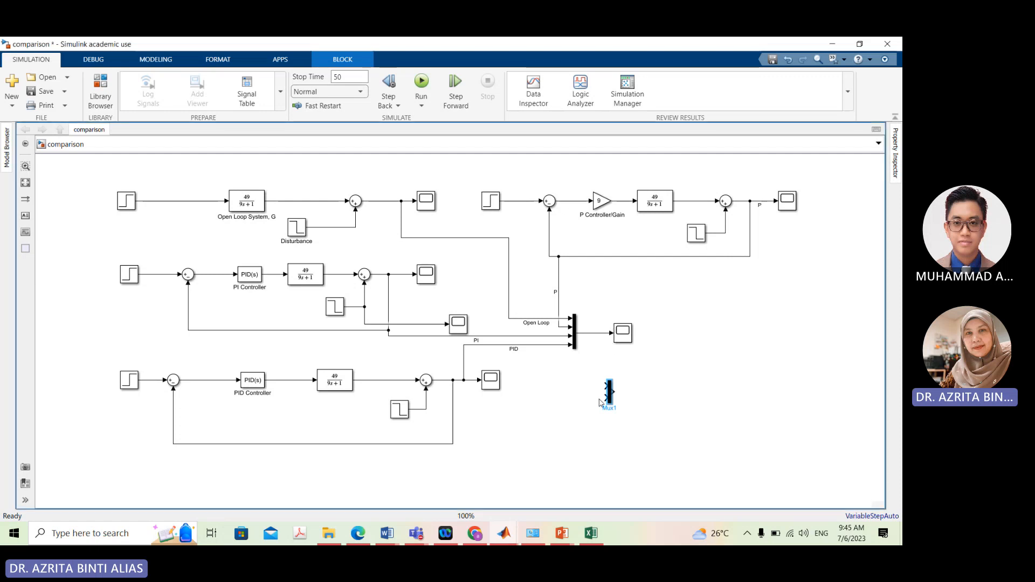
{"action": "double_click", "coordinate": [610, 393]}
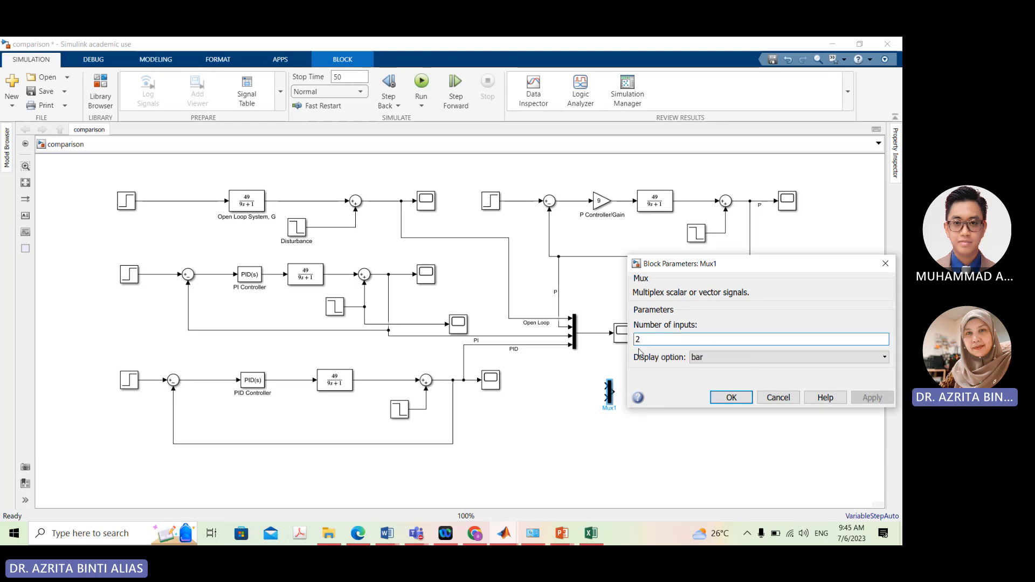
{"action": "left_click", "coordinate": [885, 263]}
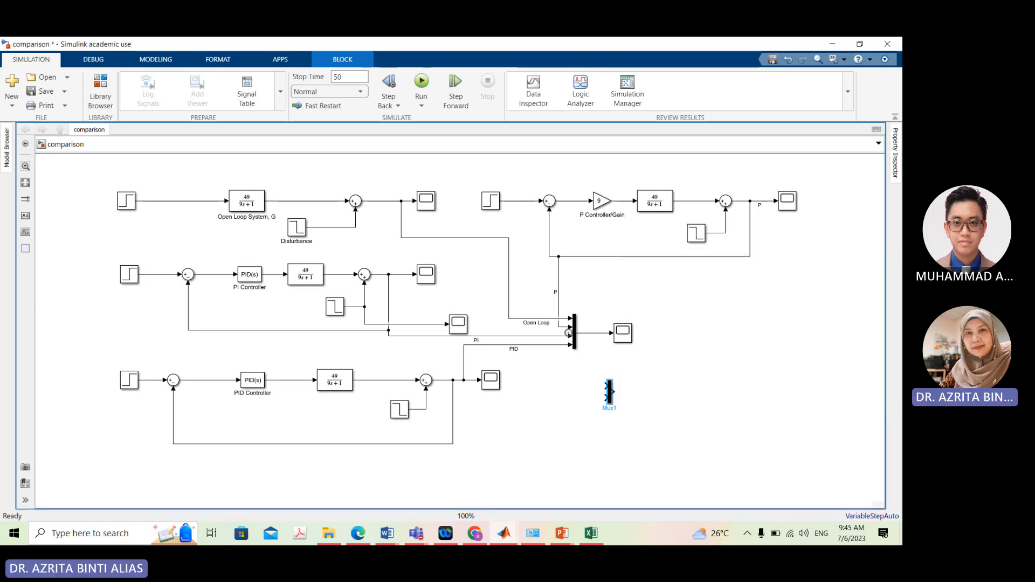
Retype the label of the open-loop signal line entering the connected Mux as "Open Loop"
{"action": "left_click", "coordinate": [477, 238]}
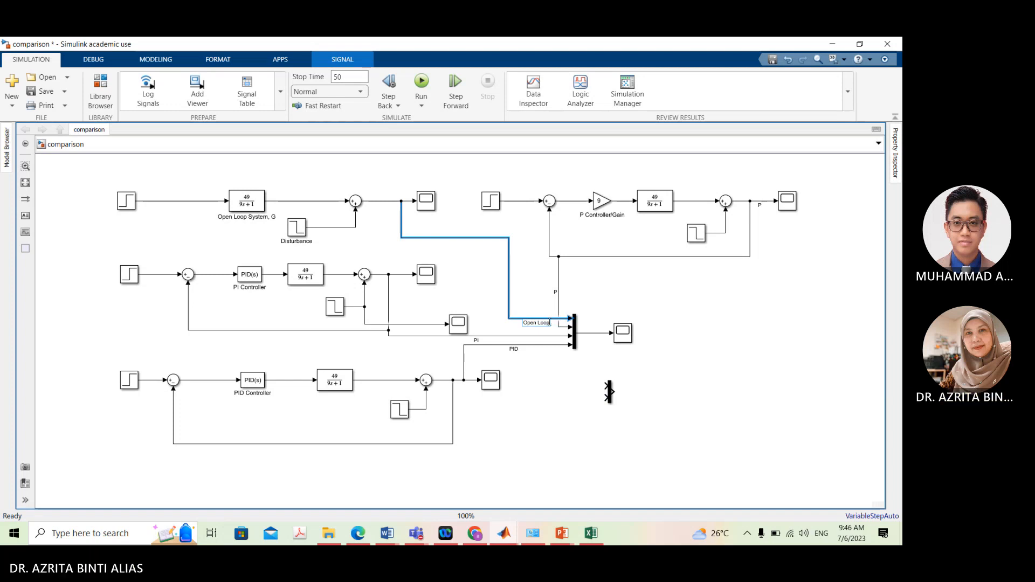
{"action": "left_click_drag", "start_coordinate": [550, 322], "coordinate": [521, 323]}
{"action": "type", "text": "O"}
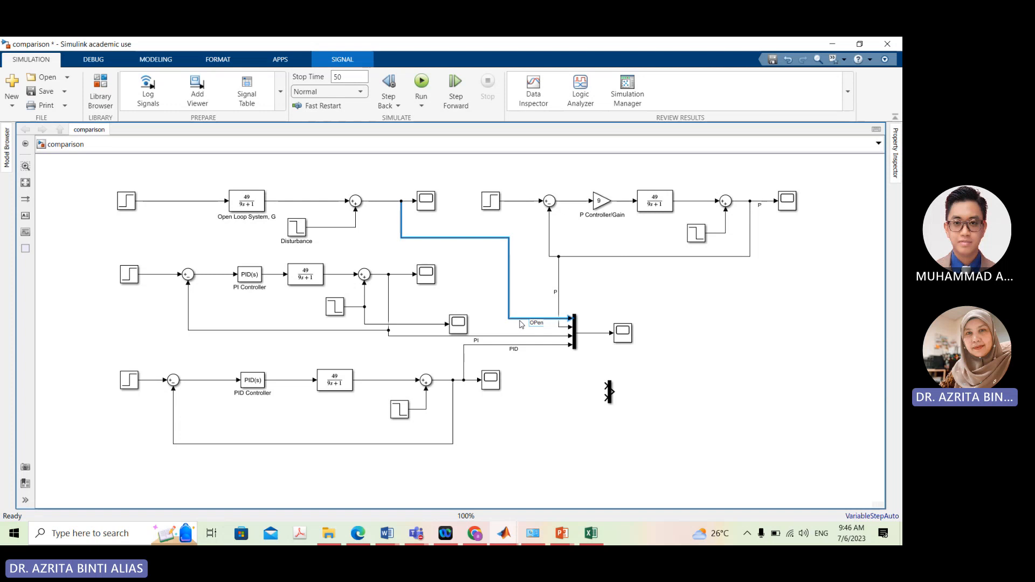
{"action": "type", "text": "pen"}
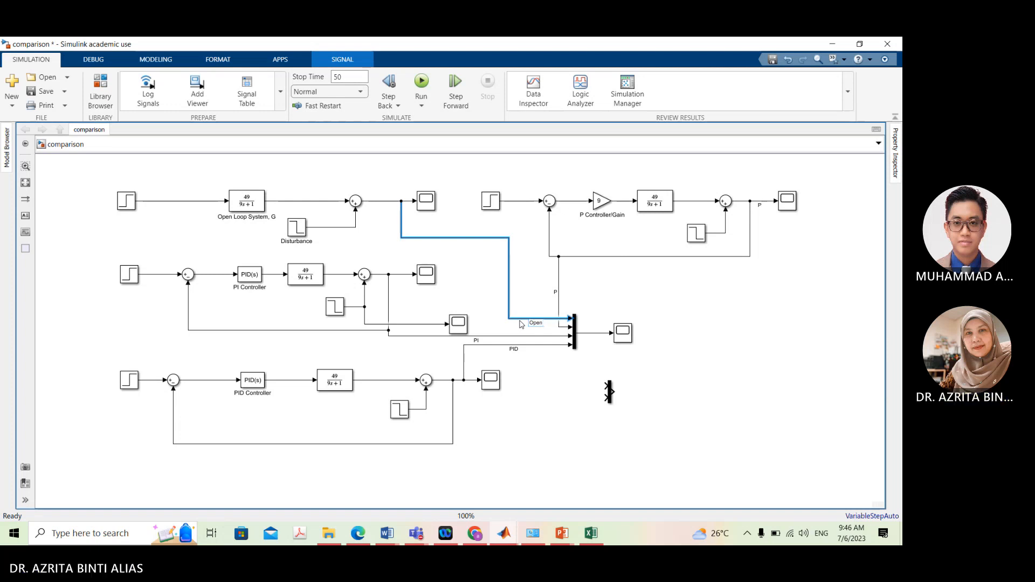
{"action": "type", "text": " Loop"}
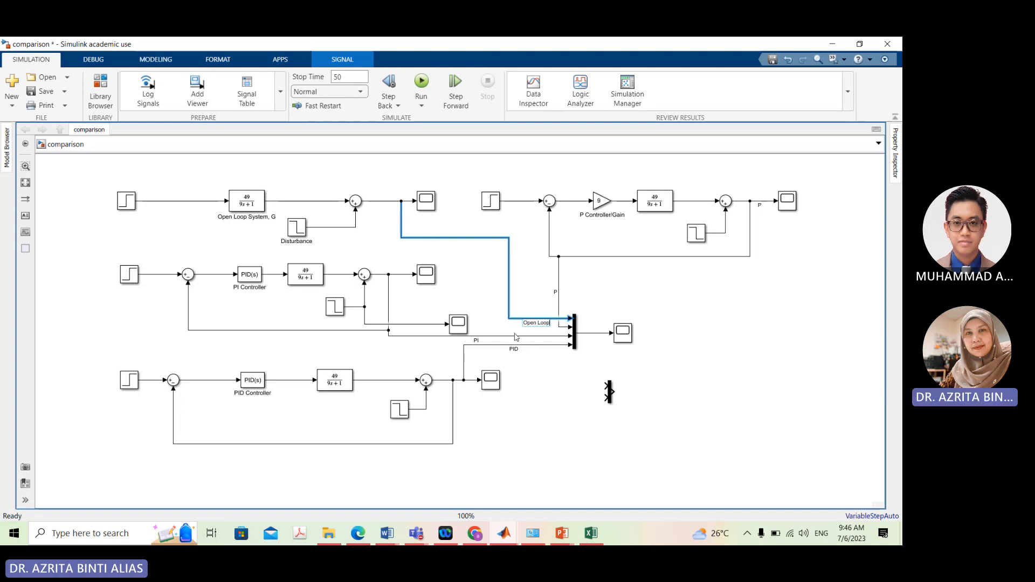
Run the comparison model with the labelled Mux input signals and open the scope connected to the Mux output
{"action": "left_click", "coordinate": [559, 272]}
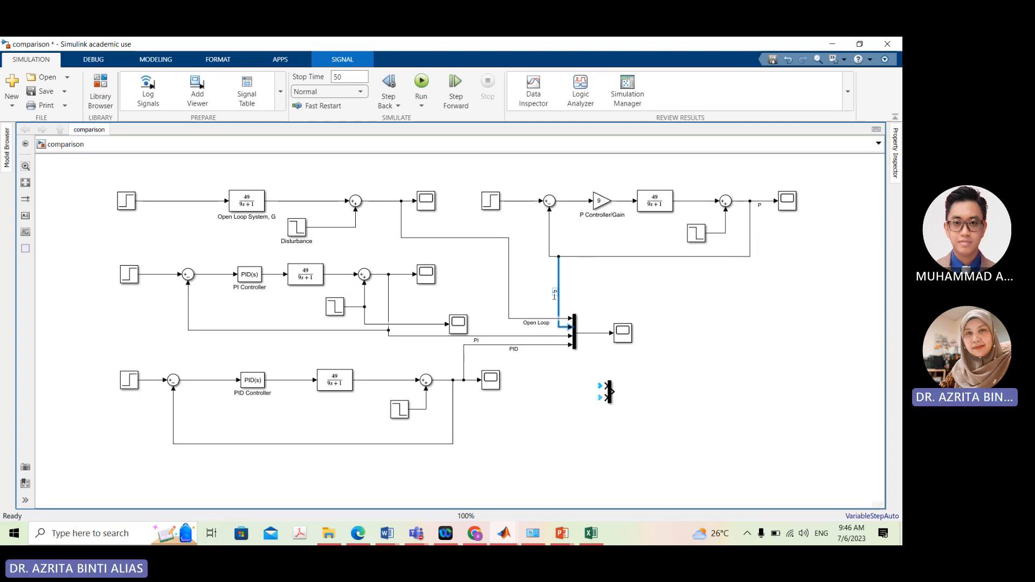
{"action": "left_click", "coordinate": [513, 336]}
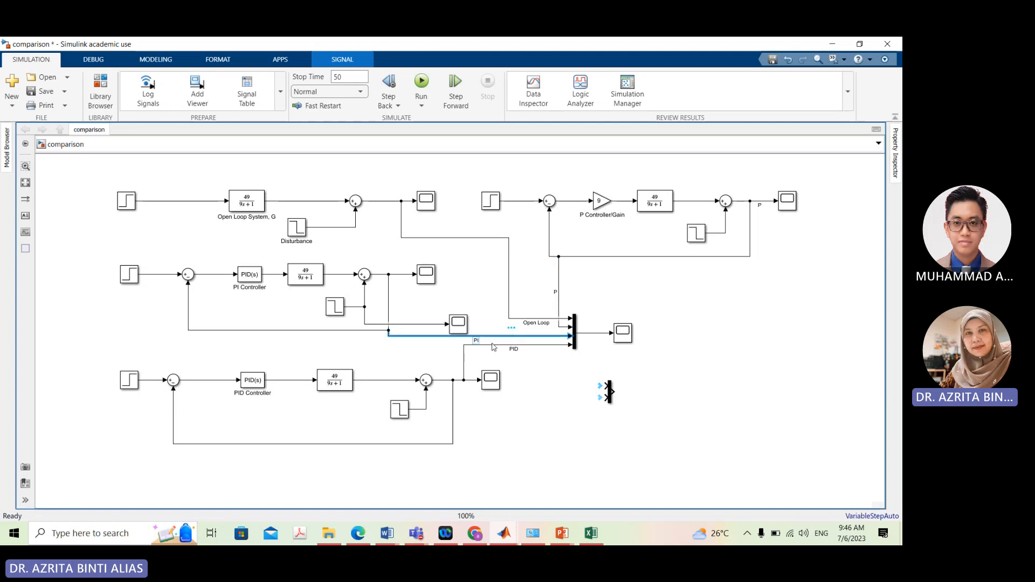
{"action": "left_click", "coordinate": [526, 357]}
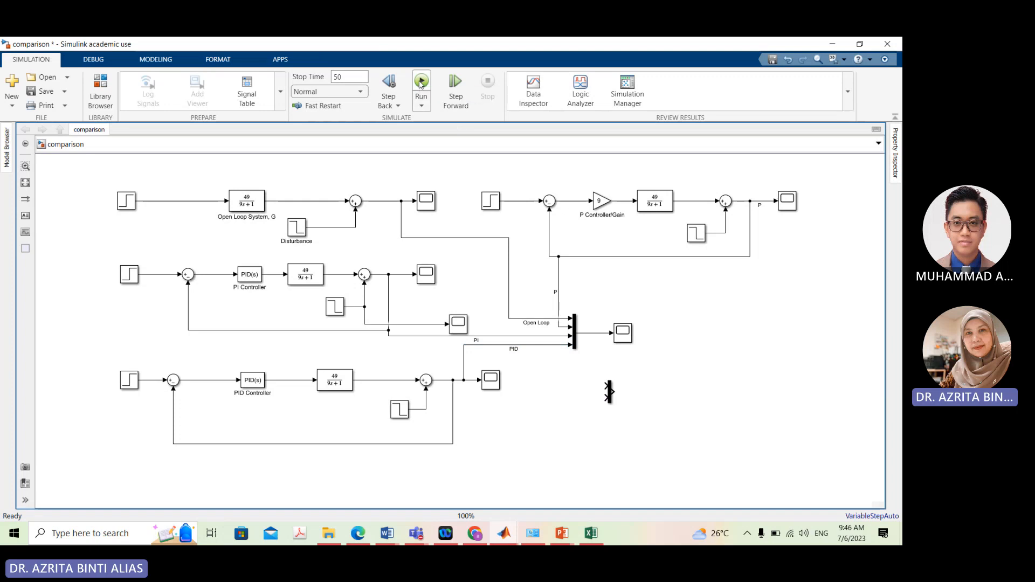
{"action": "left_click", "coordinate": [421, 83]}
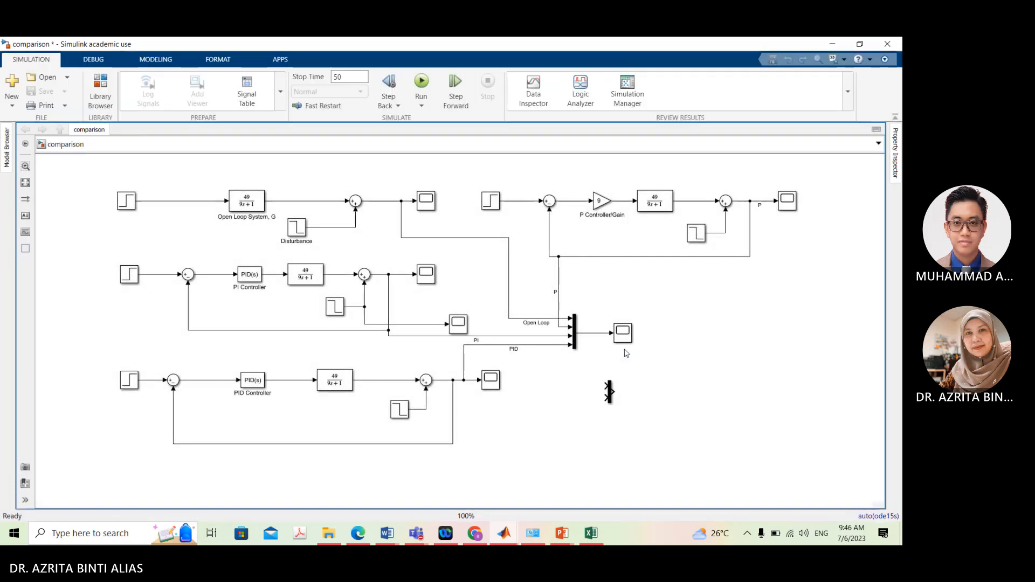
{"action": "left_click", "coordinate": [623, 339]}
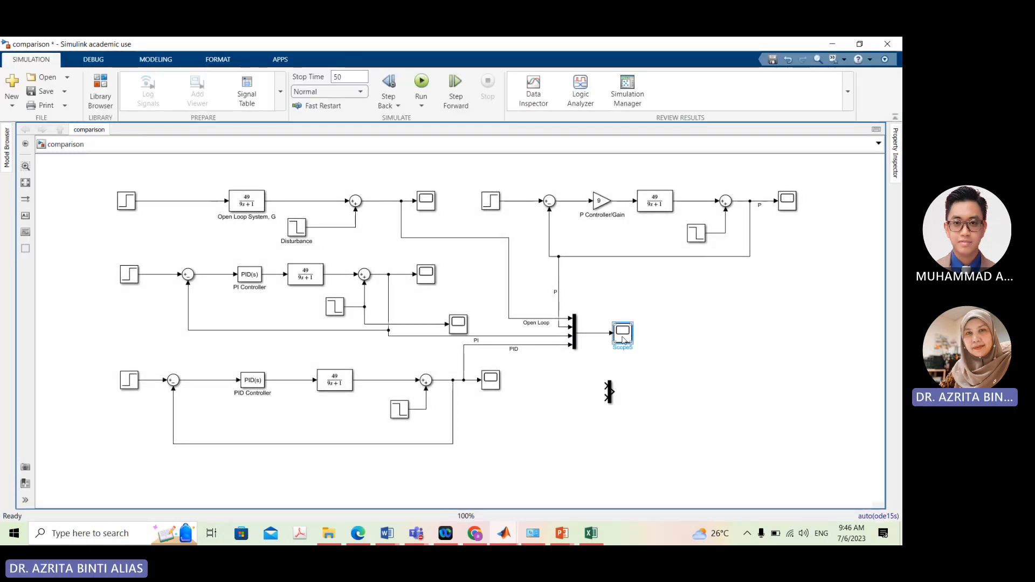
{"action": "double_click", "coordinate": [623, 339]}
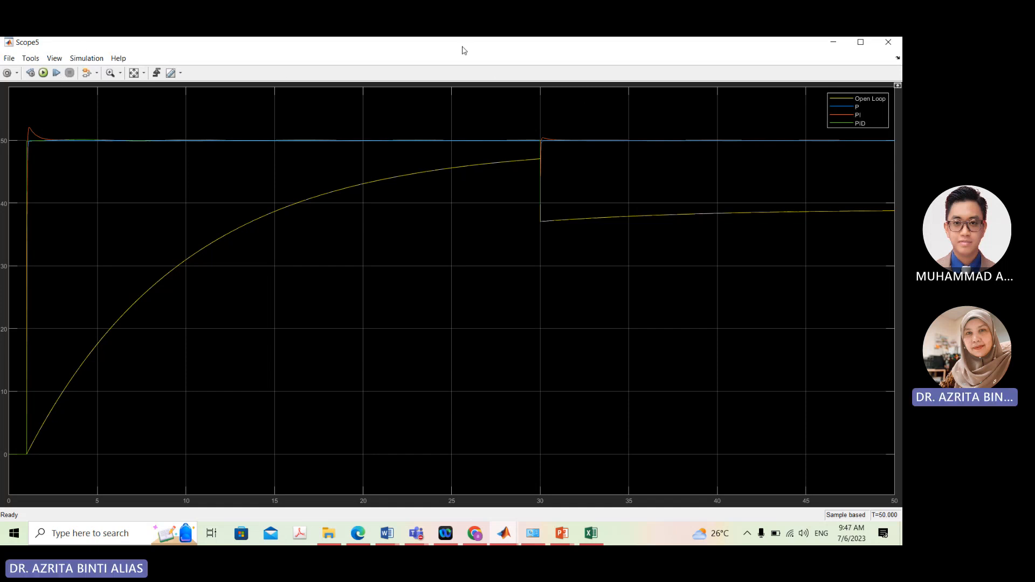
Hide the comparison scope's legend and show it again, leaving the scope minimized
{"action": "left_click", "coordinate": [55, 58]}
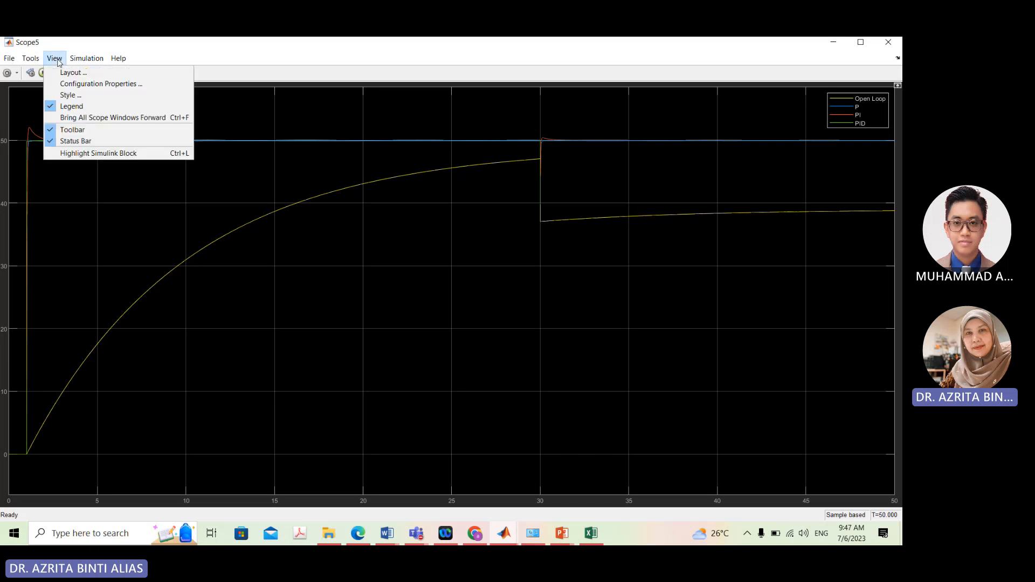
{"action": "left_click", "coordinate": [52, 107]}
{"action": "left_click", "coordinate": [56, 60]}
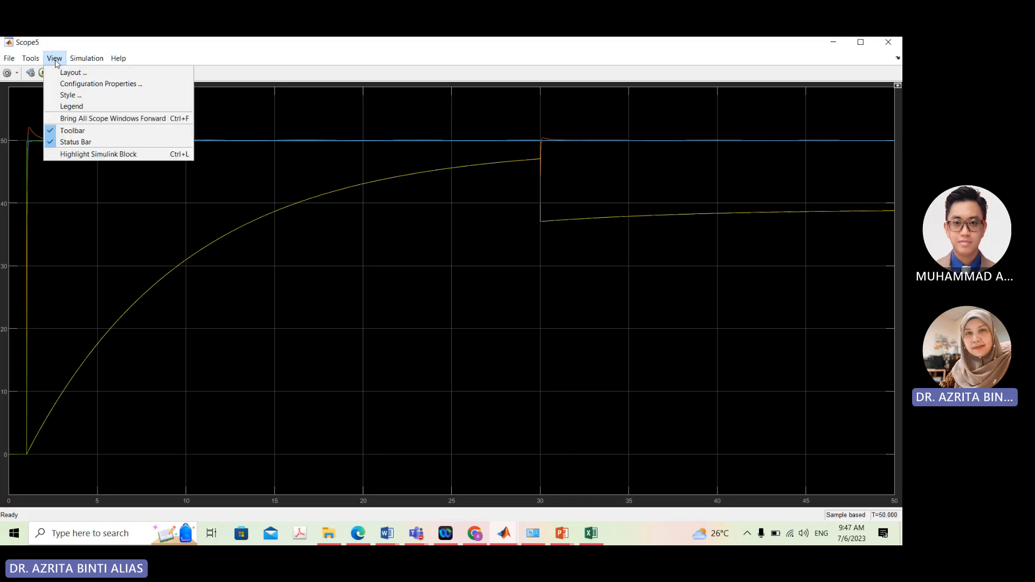
{"action": "left_click", "coordinate": [57, 108]}
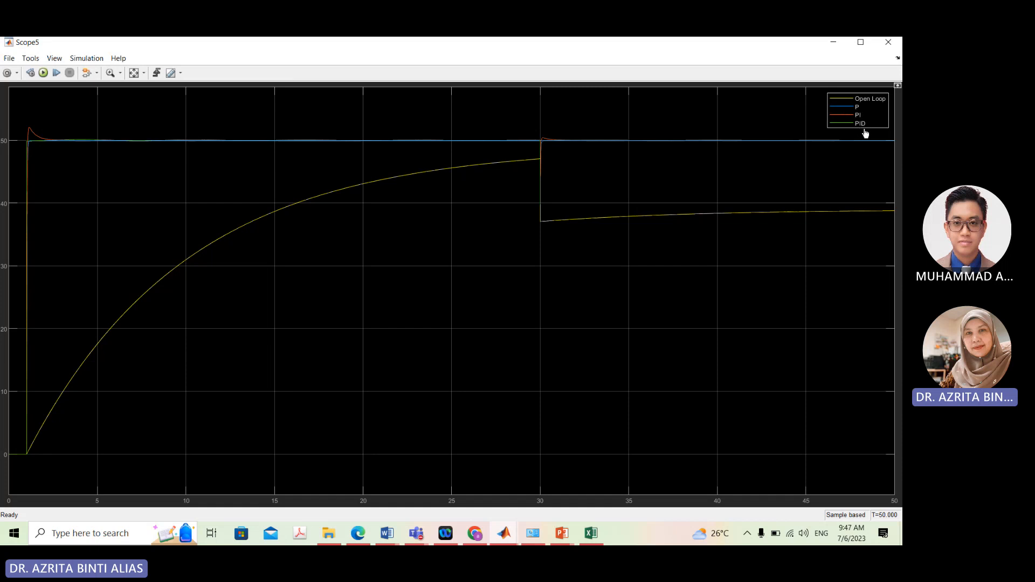
{"action": "left_click", "coordinate": [833, 42]}
Relabel the open-loop signal line entering the Mux as "K", then rerun the simulation and reopen the comparison scope
{"action": "left_click", "coordinate": [539, 326]}
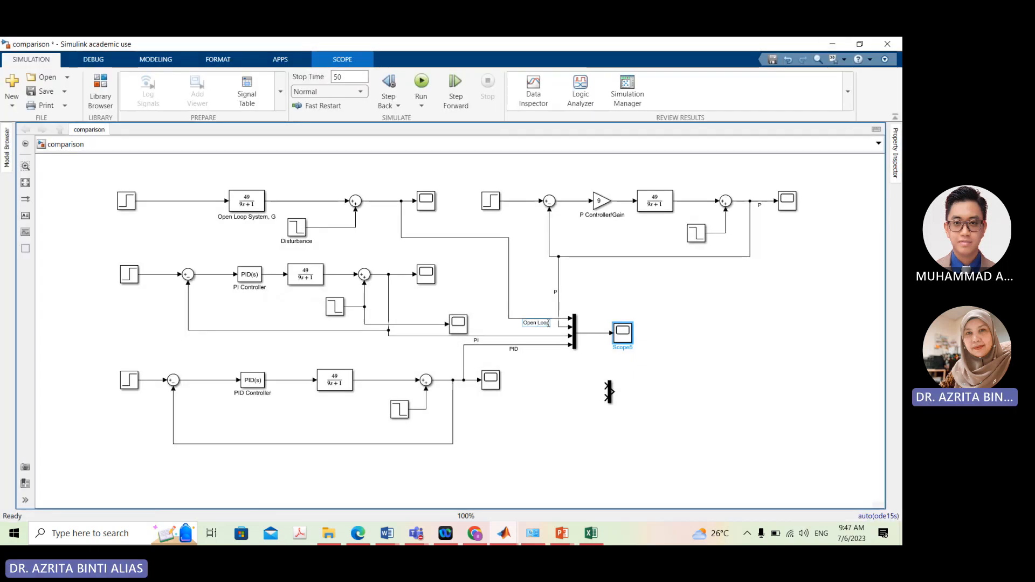
{"action": "left_click_drag", "start_coordinate": [549, 324], "coordinate": [518, 327]}
{"action": "key", "text": "BackSpace"}
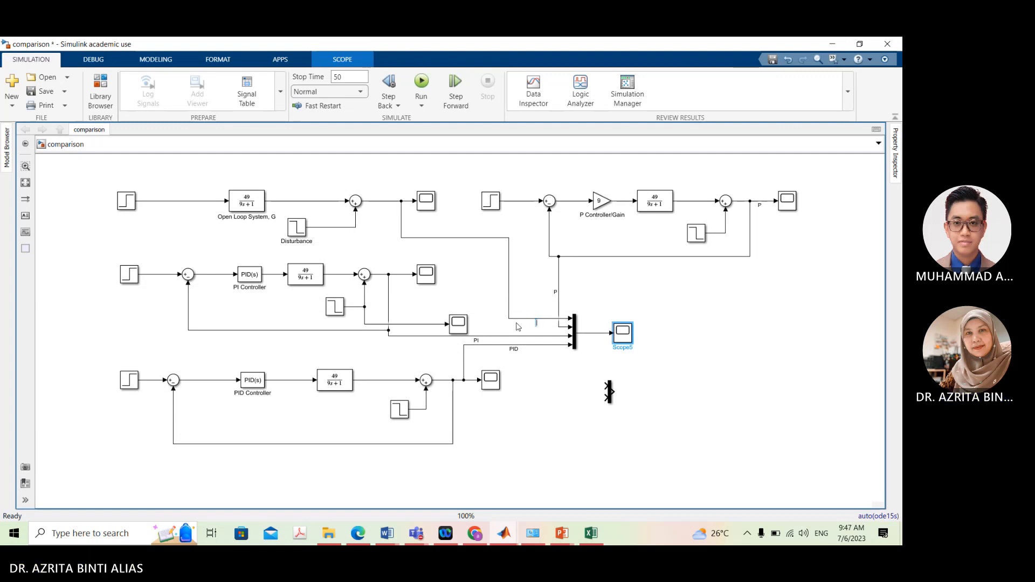
{"action": "type", "text": "K"}
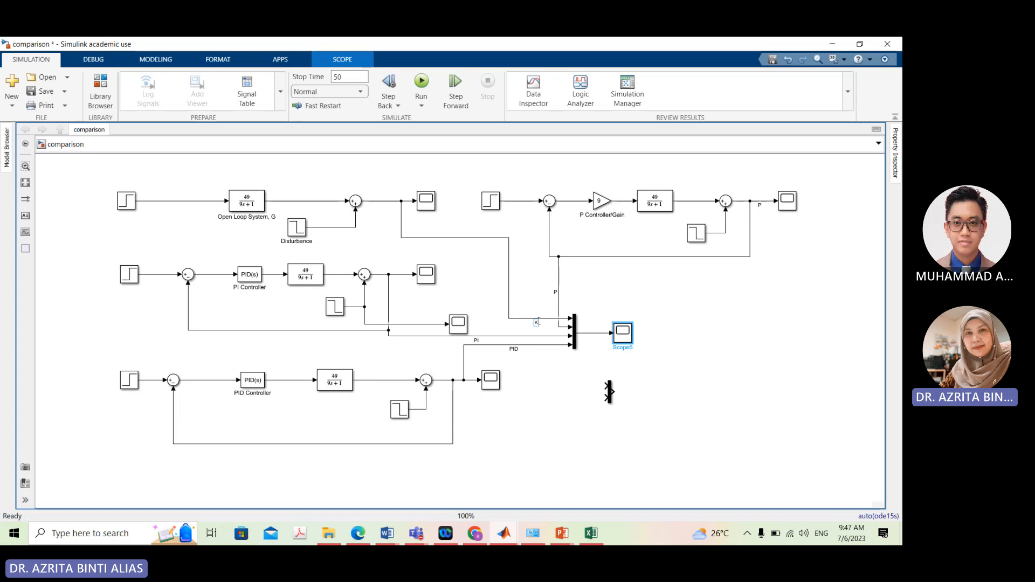
{"action": "left_click", "coordinate": [613, 290]}
{"action": "key", "text": "ctrl+t"}
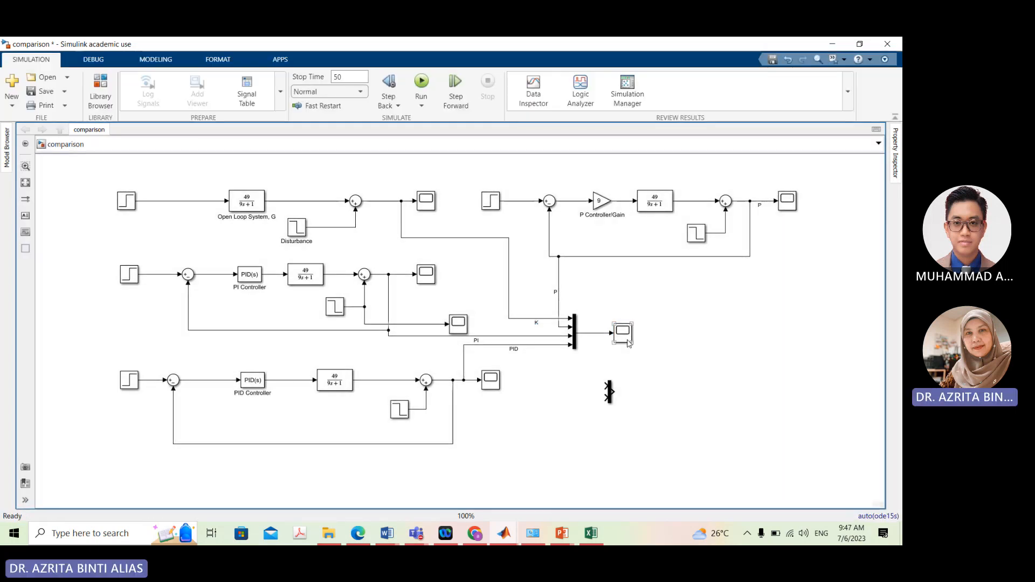
{"action": "left_click", "coordinate": [627, 341]}
{"action": "double_click", "coordinate": [628, 343]}
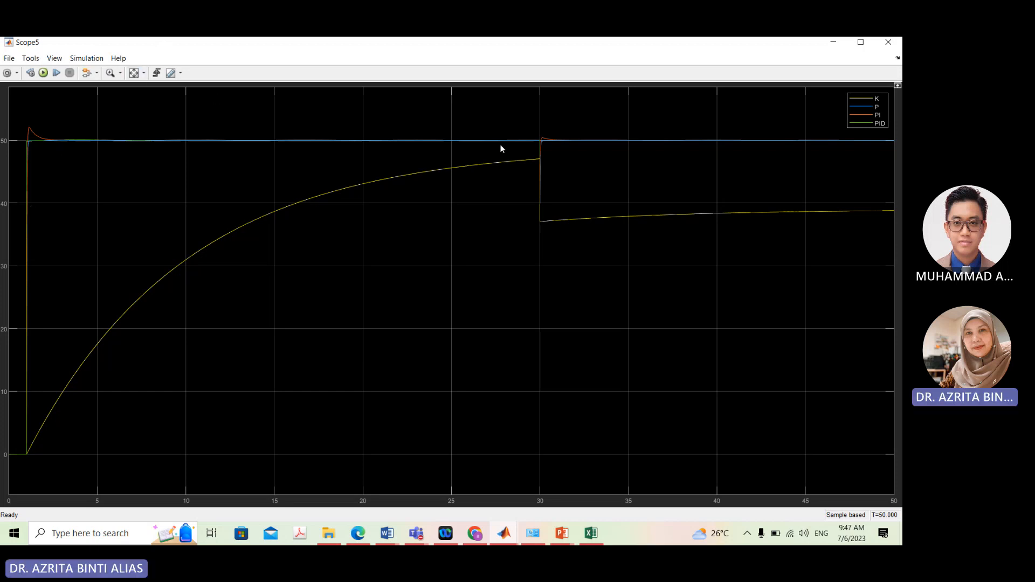
Examine how the four responses recover from the disturbance at time 30, comparing them at close and wider zoom ranges in the scope
{"action": "left_click", "coordinate": [119, 74]}
{"action": "left_click", "coordinate": [111, 73]}
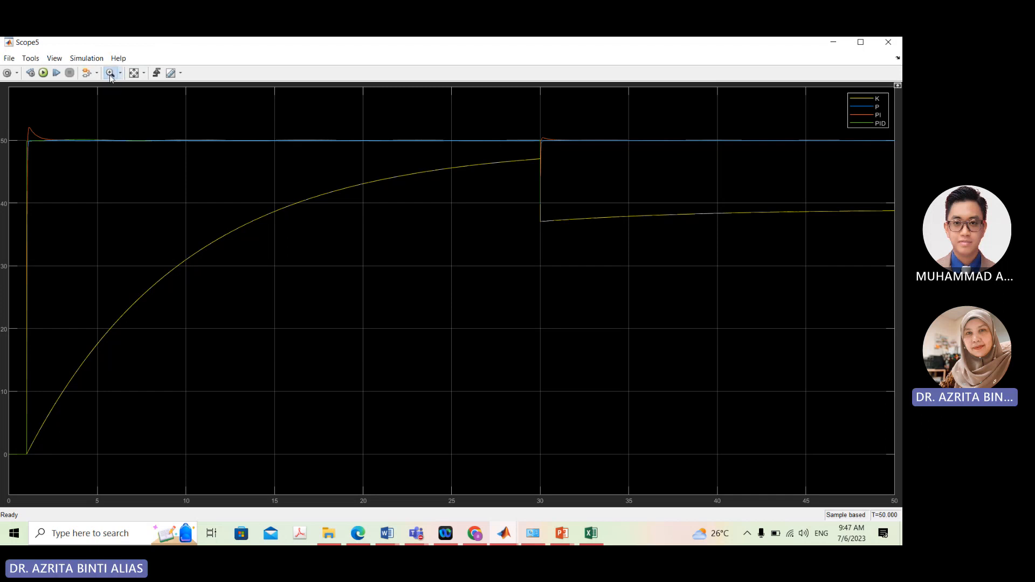
{"action": "left_click_drag", "start_coordinate": [516, 113], "coordinate": [556, 216]}
{"action": "left_click_drag", "start_coordinate": [501, 162], "coordinate": [659, 417]}
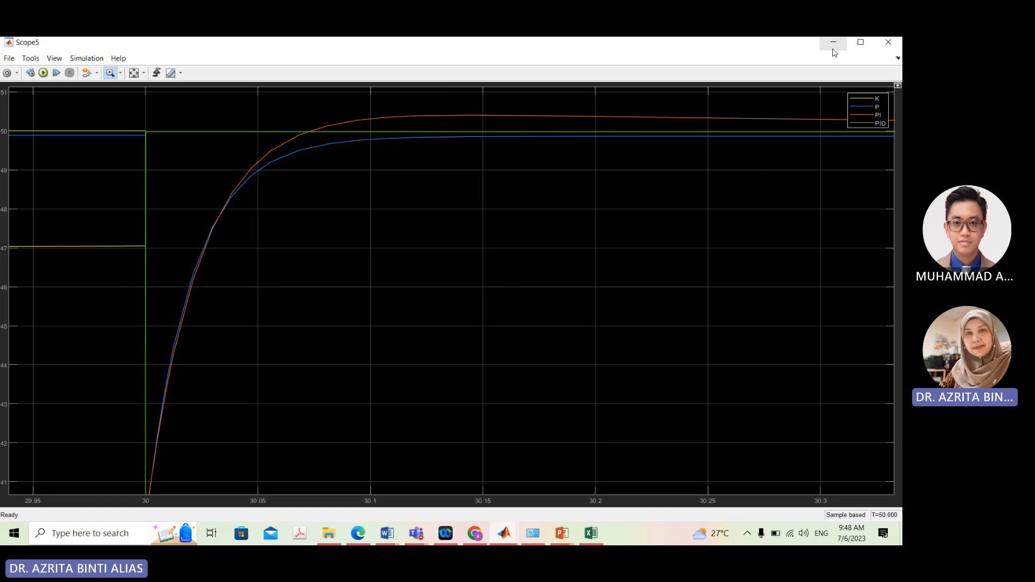
{"action": "left_click", "coordinate": [134, 75]}
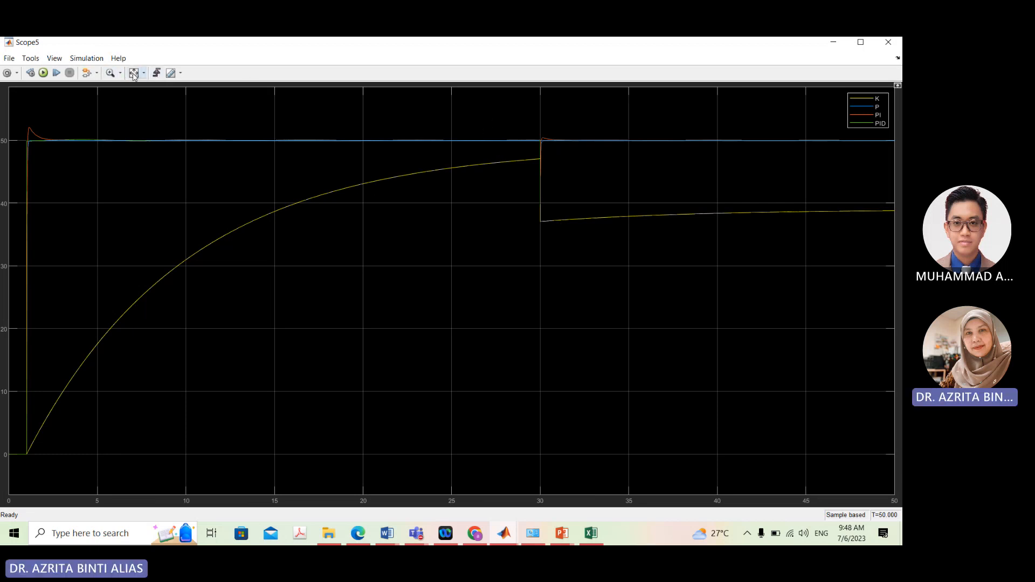
{"action": "left_click", "coordinate": [110, 73]}
{"action": "left_click_drag", "start_coordinate": [512, 107], "coordinate": [602, 274]}
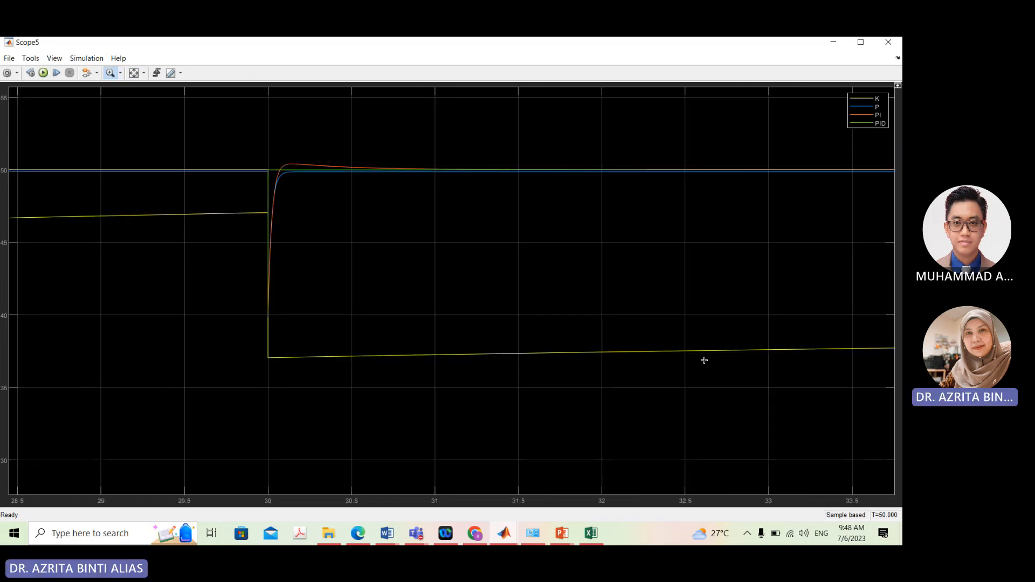
{"action": "left_click", "coordinate": [834, 46]}
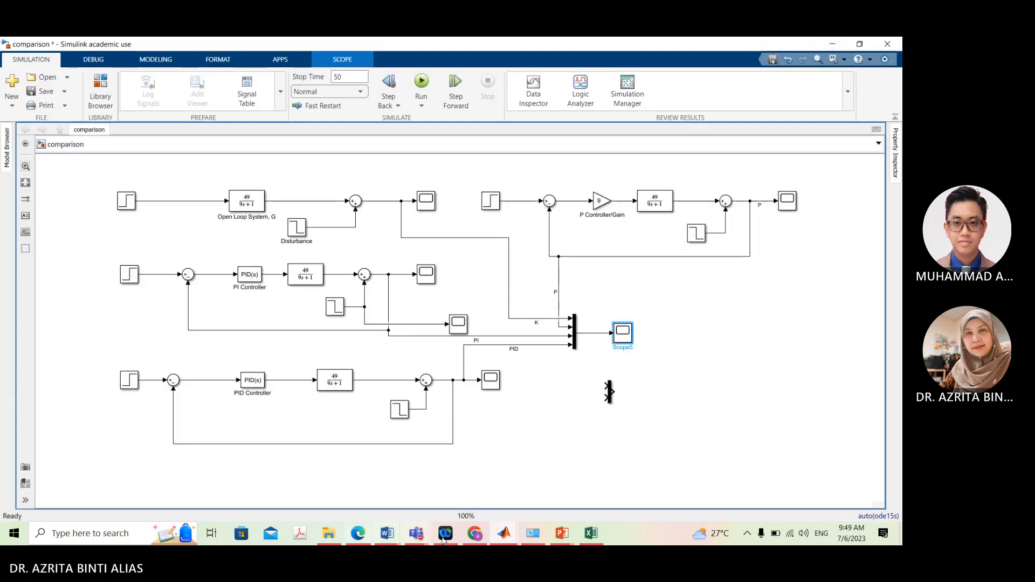
Switch to the ASSINGMENT 2 - V2 document in Word, color Part A item 5 red and point out item 6
{"action": "left_click", "coordinate": [396, 539]}
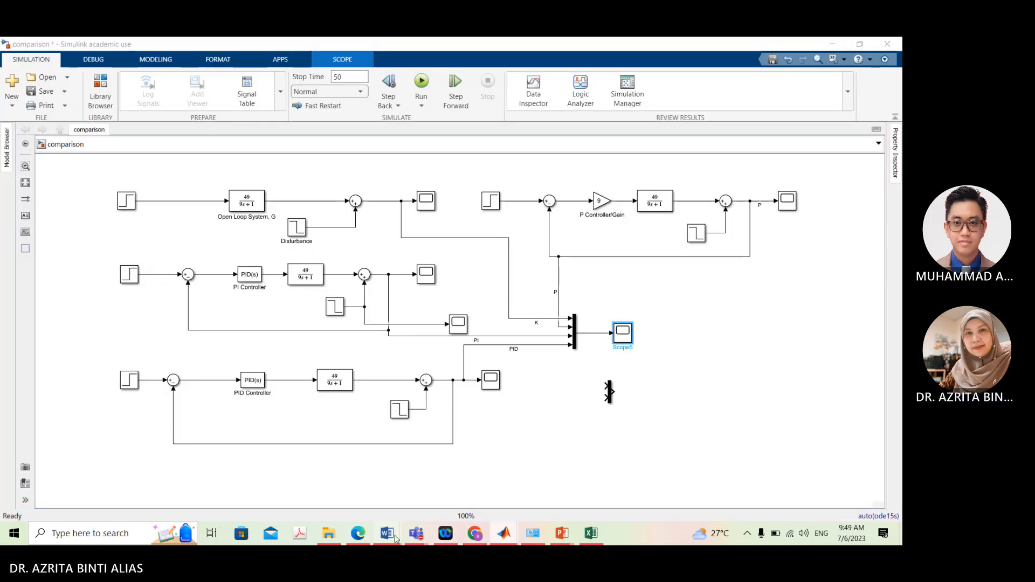
{"action": "left_click", "coordinate": [372, 475]}
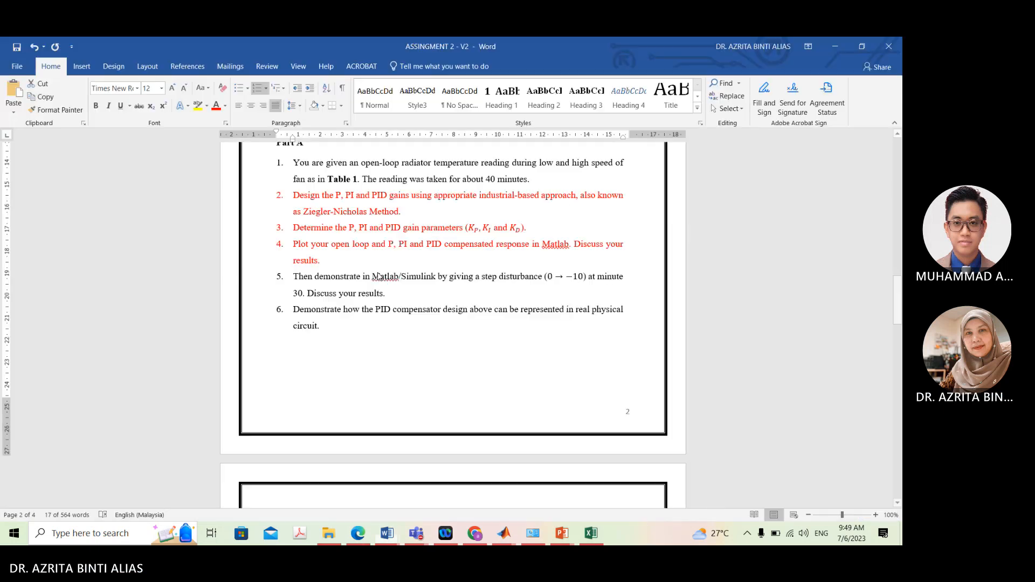
{"action": "left_click_drag", "start_coordinate": [389, 294], "coordinate": [295, 277]}
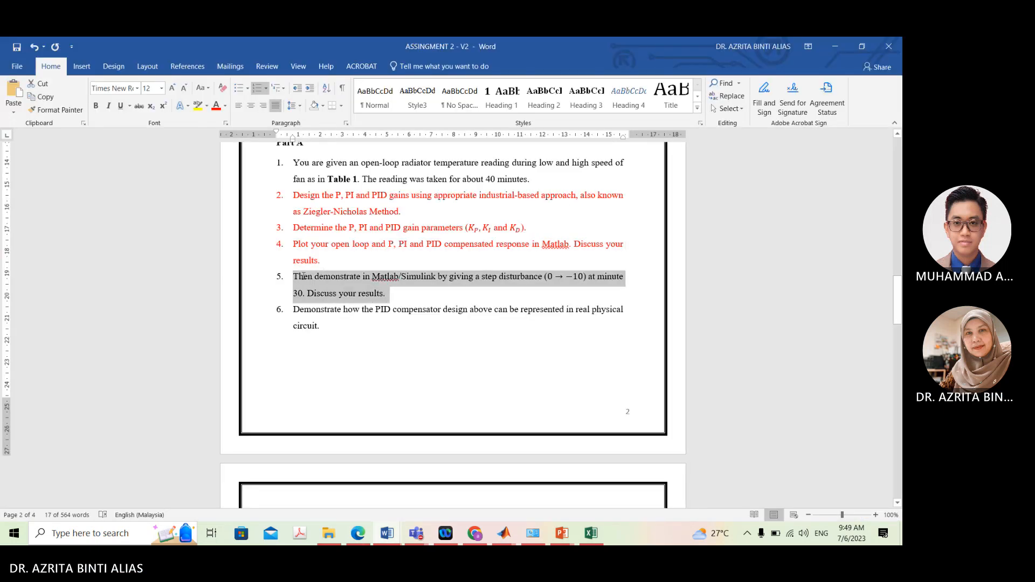
{"action": "left_click", "coordinate": [214, 105]}
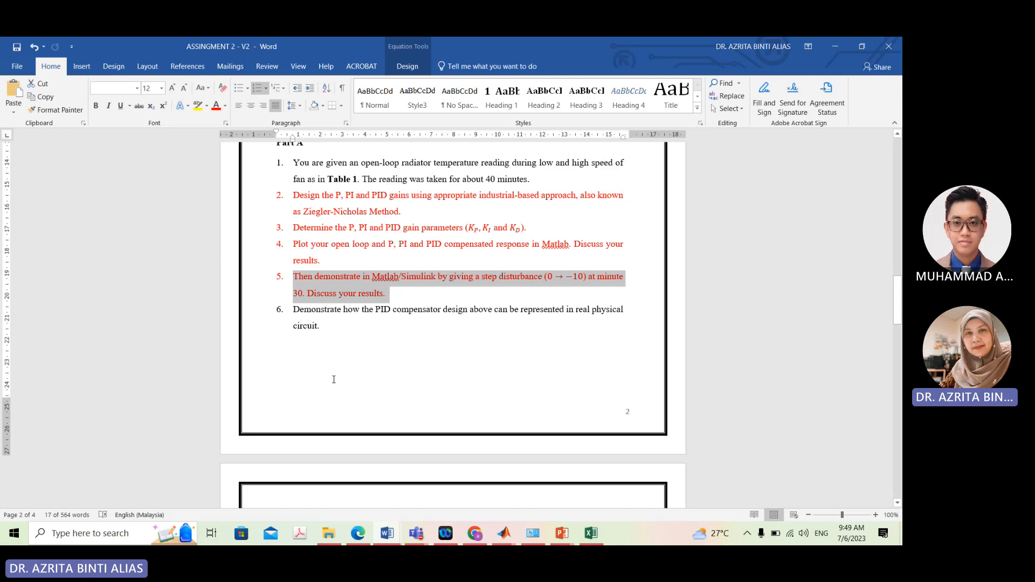
{"action": "left_click", "coordinate": [318, 325]}
{"action": "triple_click", "coordinate": [318, 325]}
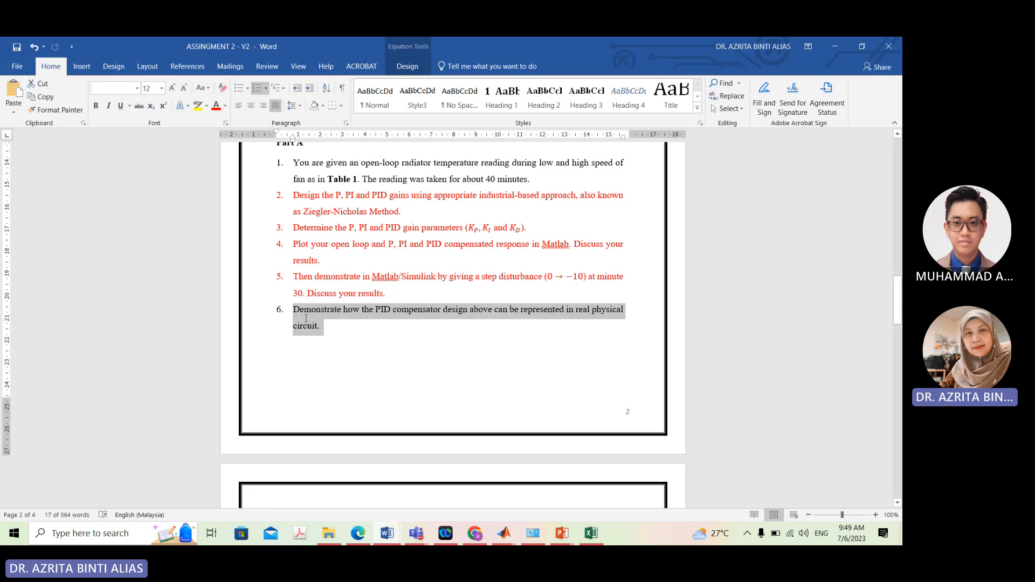
{"action": "left_click", "coordinate": [326, 339]}
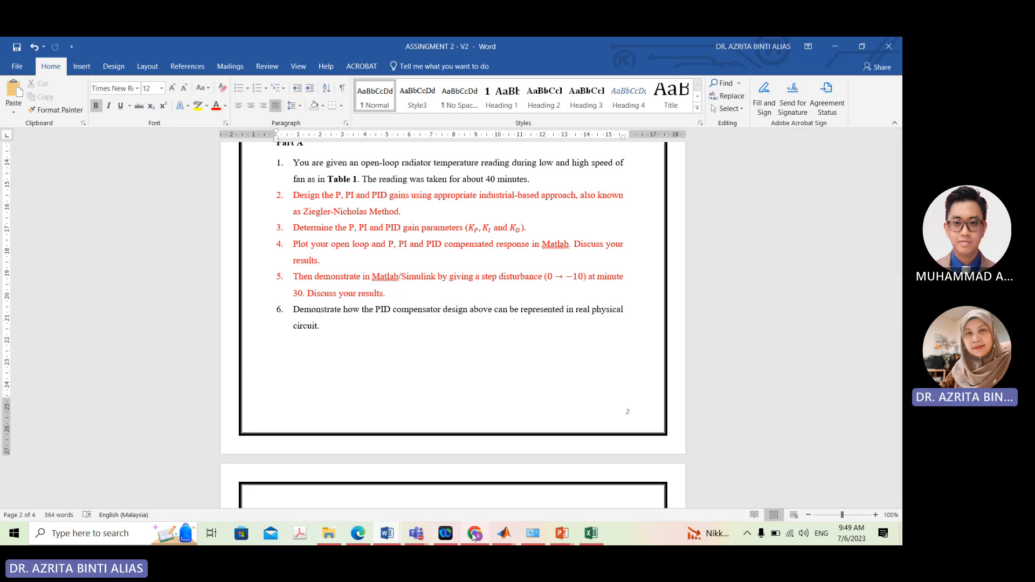
{"action": "left_click", "coordinate": [334, 535]}
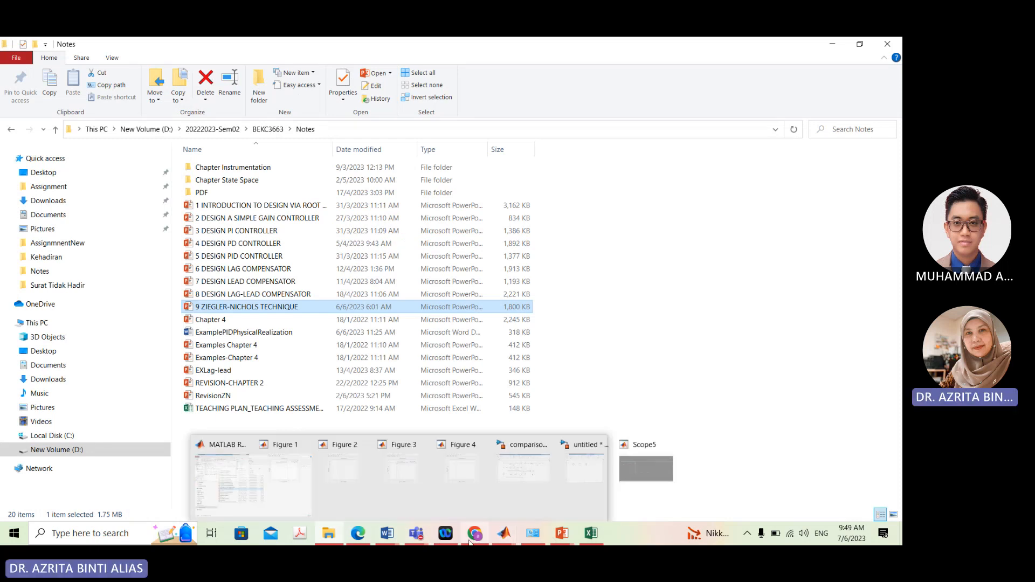
{"action": "mouse_move", "coordinate": [328, 536]}
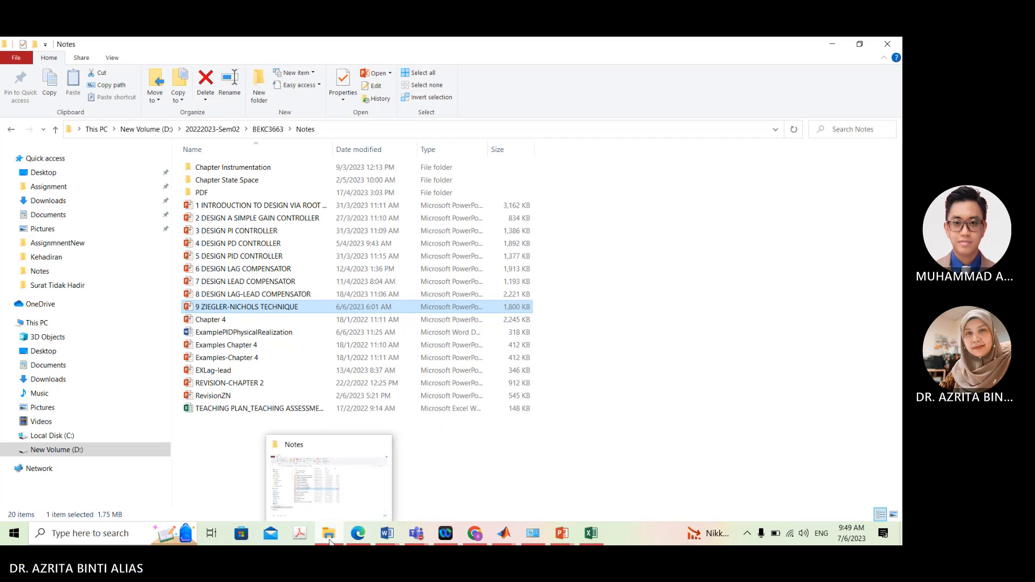
{"action": "mouse_move", "coordinate": [505, 541]}
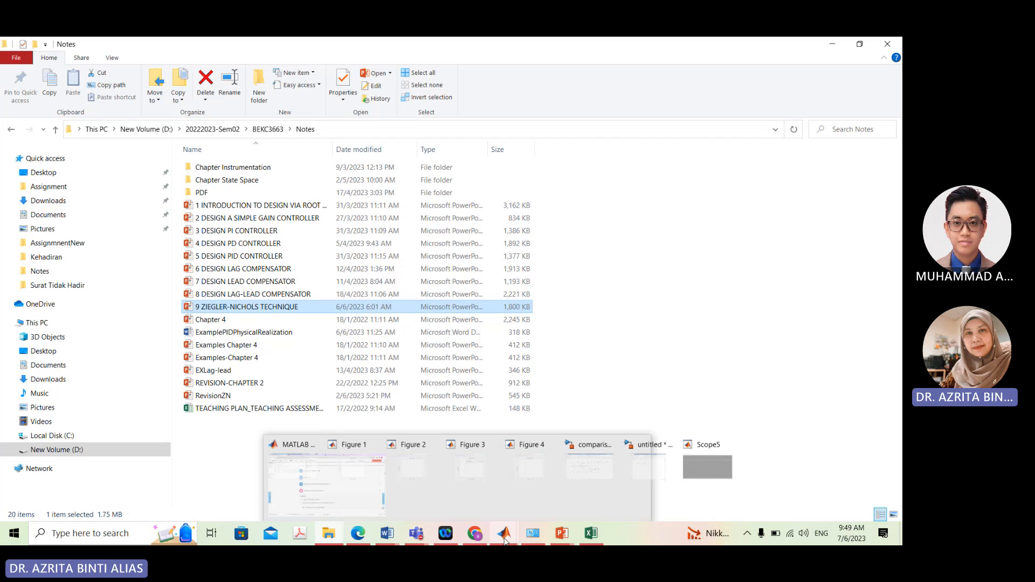
Switch to the course page in Chrome, download "Real Physical Circuit for Active Compensator" and open it in Word with editing enabled
{"action": "left_click", "coordinate": [474, 533]}
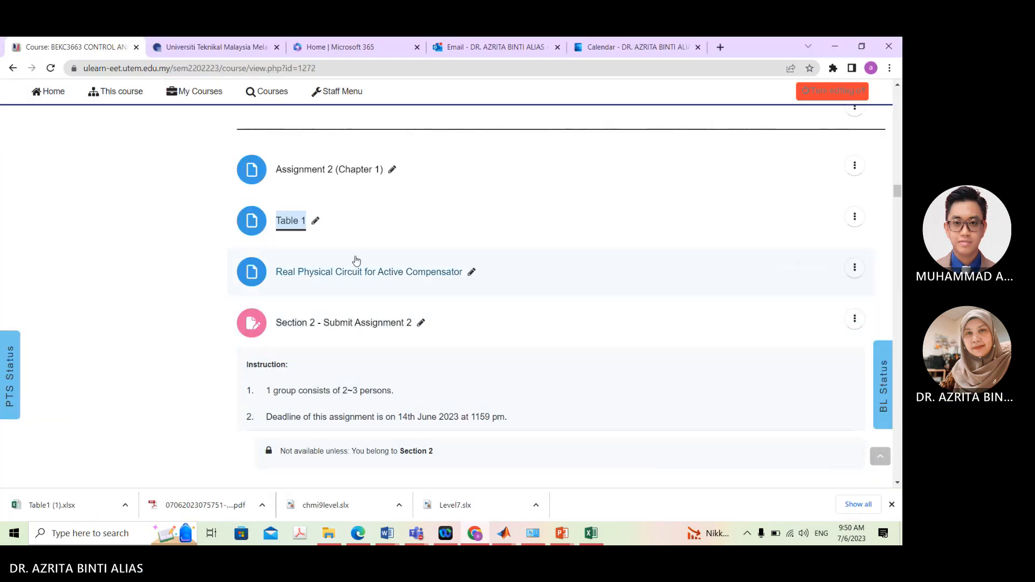
{"action": "left_click", "coordinate": [326, 277]}
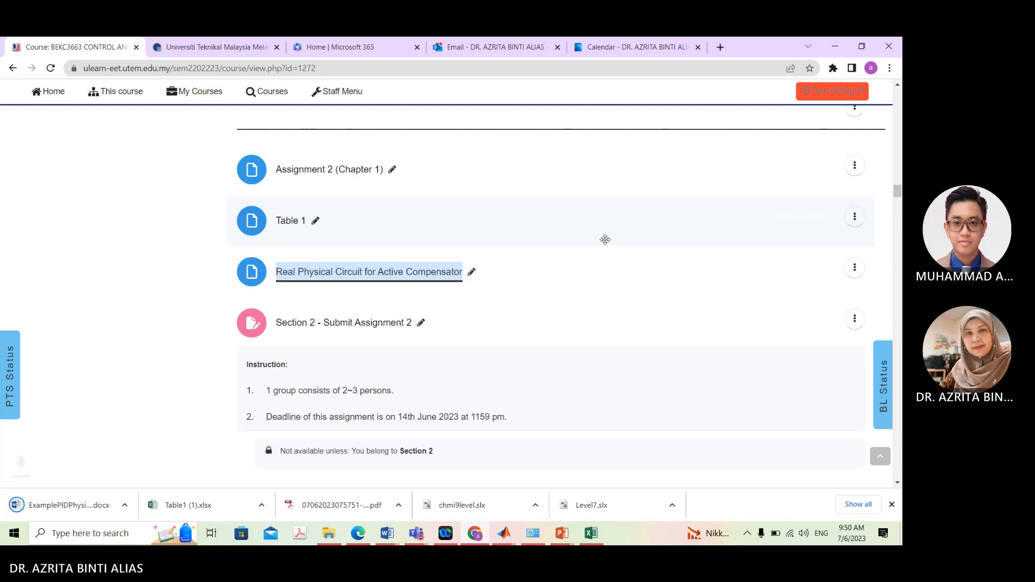
{"action": "left_click", "coordinate": [80, 516]}
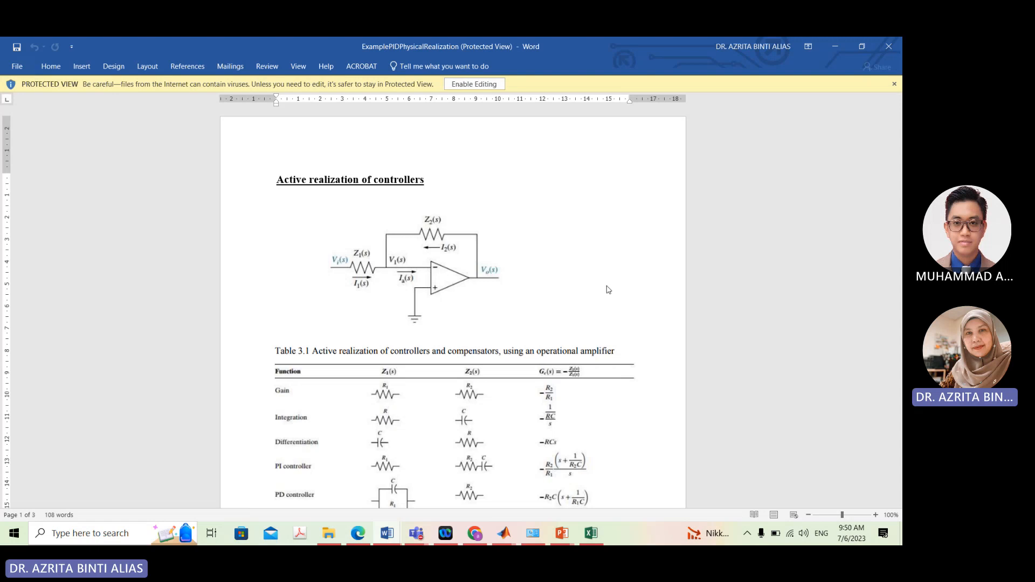
{"action": "left_click", "coordinate": [473, 86]}
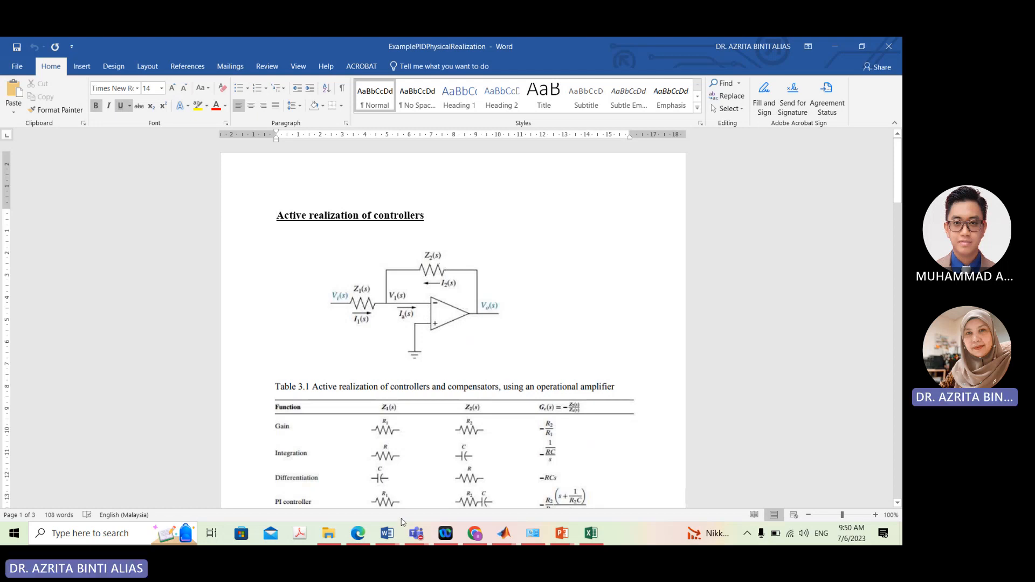
Return to the ASSINGMENT 2 - V2 document and color the words "PID compensator" in Part A item 6 red
{"action": "left_click", "coordinate": [384, 541]}
{"action": "left_click", "coordinate": [301, 500]}
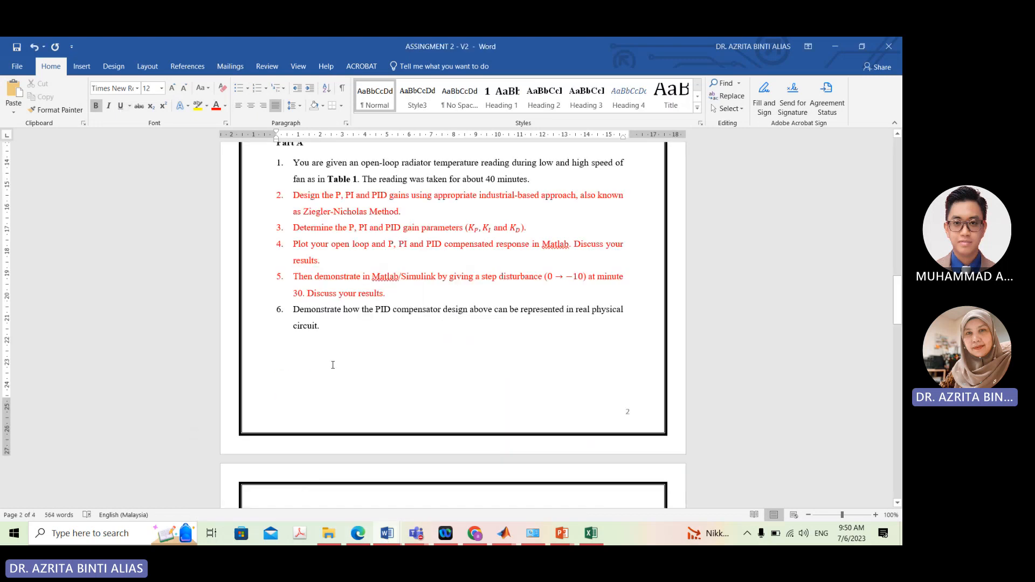
{"action": "left_click_drag", "start_coordinate": [376, 314], "coordinate": [442, 314]}
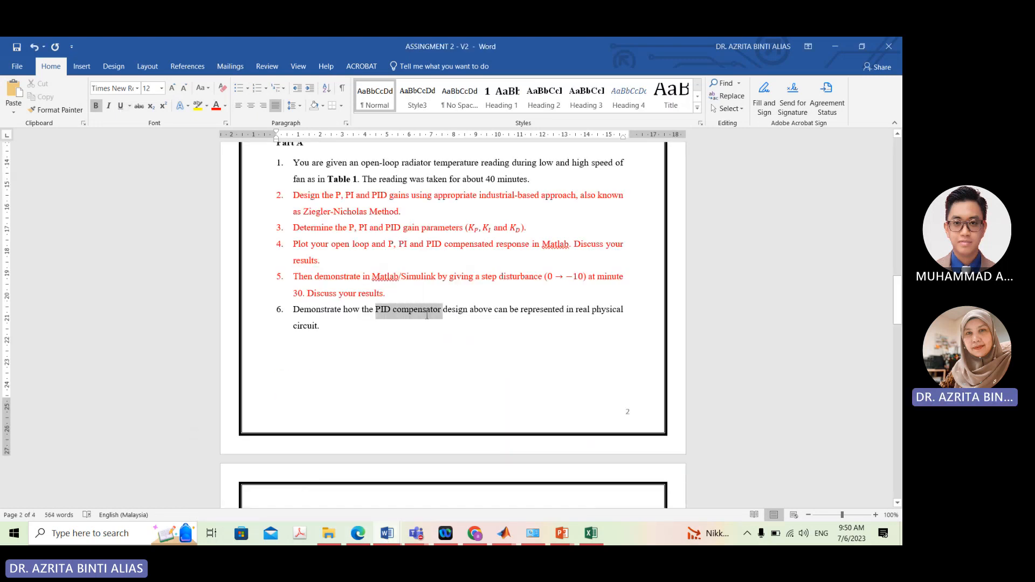
{"action": "left_click", "coordinate": [217, 106]}
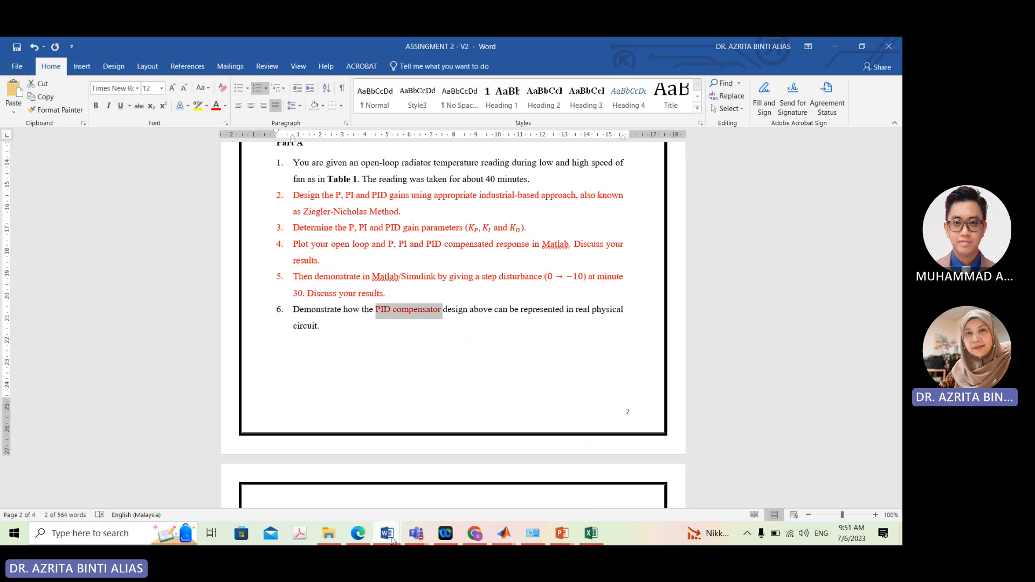
Switch to the ExamplePIDPhysicalRealization document and examine the PID controller row of Table 3.1 against Z1(s) and Z2(s) in the op-amp circuit
{"action": "mouse_move", "coordinate": [392, 540]}
{"action": "left_click", "coordinate": [513, 487]}
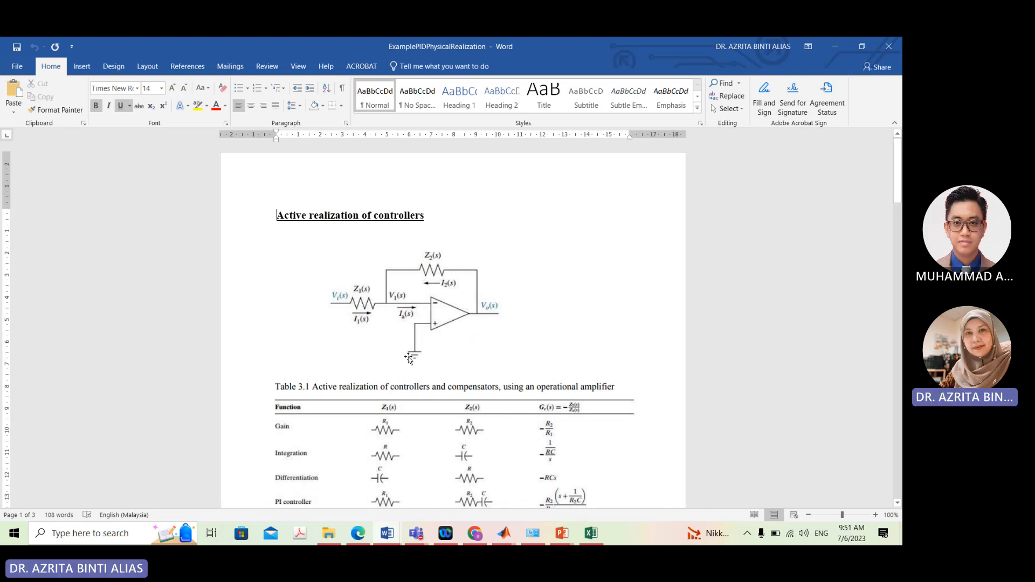
{"action": "scroll", "coordinate": [393, 369], "scroll_direction": "down", "scroll_amount": 2}
{"action": "scroll", "coordinate": [379, 374], "scroll_direction": "down", "scroll_amount": 4}
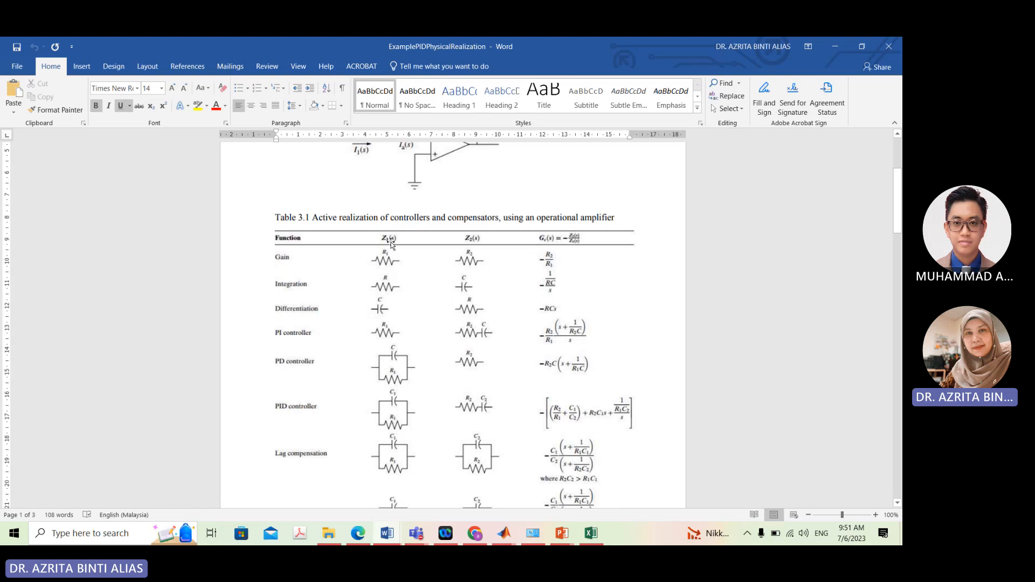
{"action": "scroll", "coordinate": [438, 181], "scroll_direction": "up", "scroll_amount": 3}
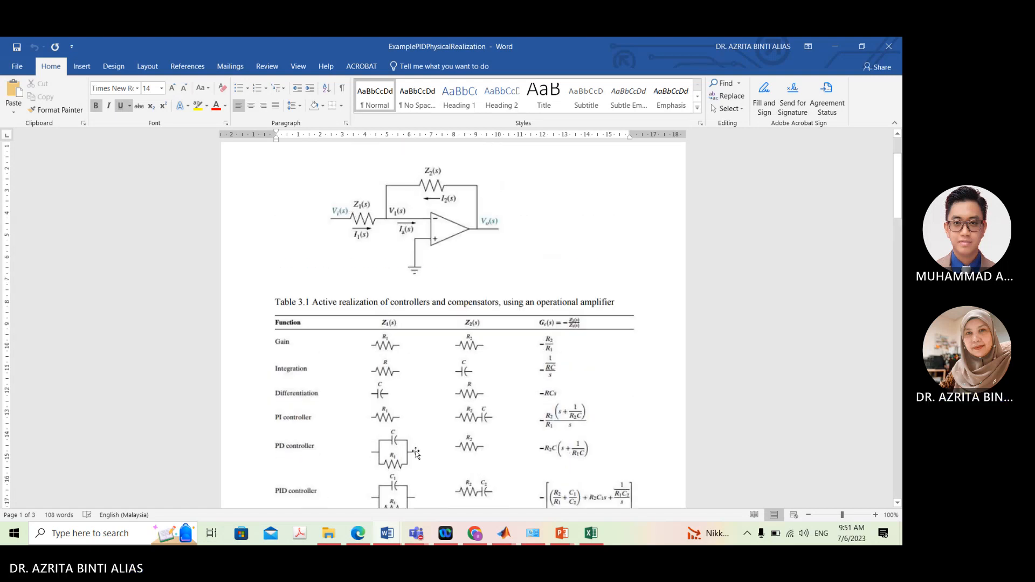
{"action": "scroll", "coordinate": [416, 453], "scroll_direction": "down", "scroll_amount": 3}
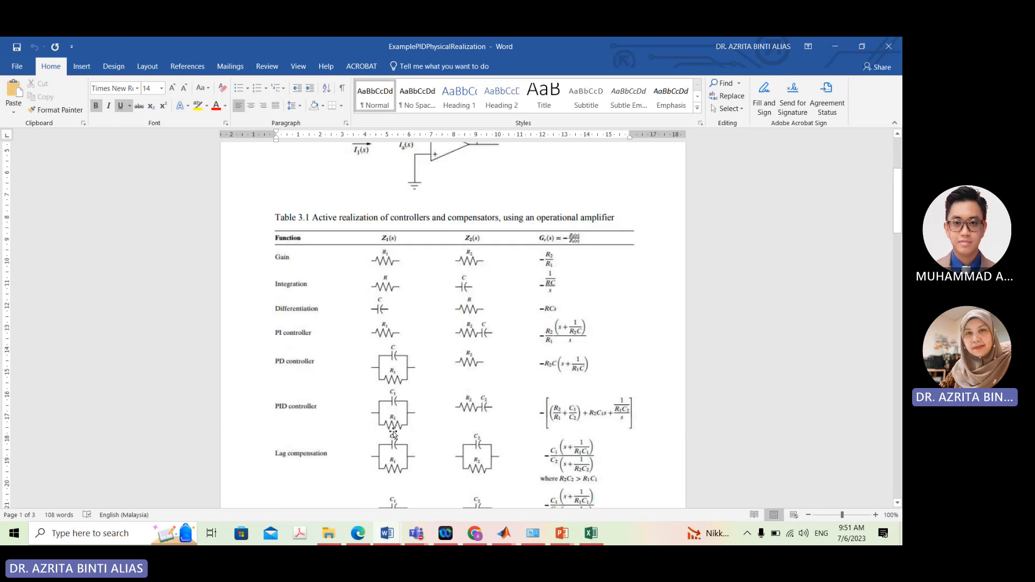
{"action": "scroll", "coordinate": [393, 431], "scroll_direction": "up", "scroll_amount": 3}
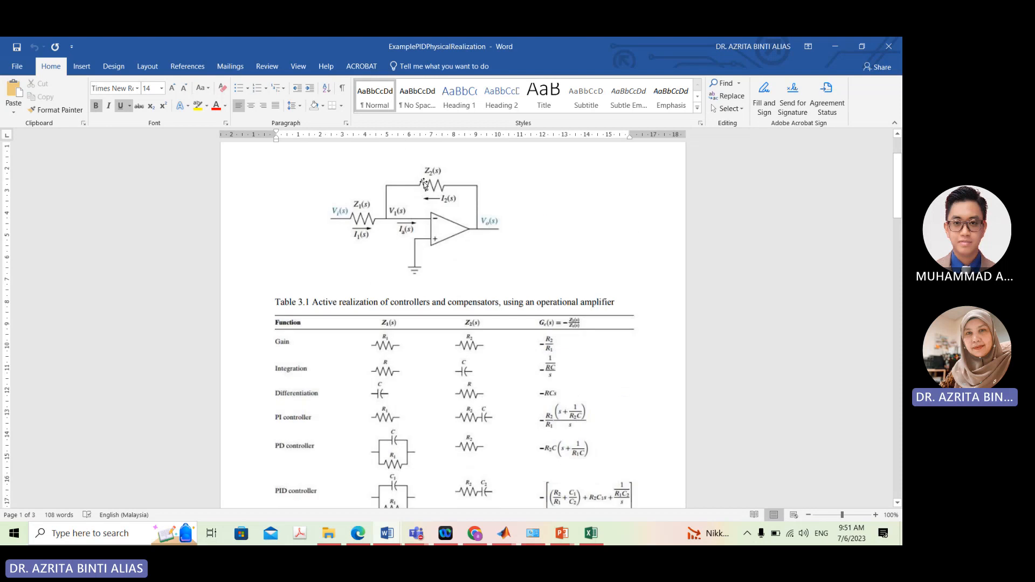
{"action": "scroll", "coordinate": [463, 413], "scroll_direction": "down", "scroll_amount": 3}
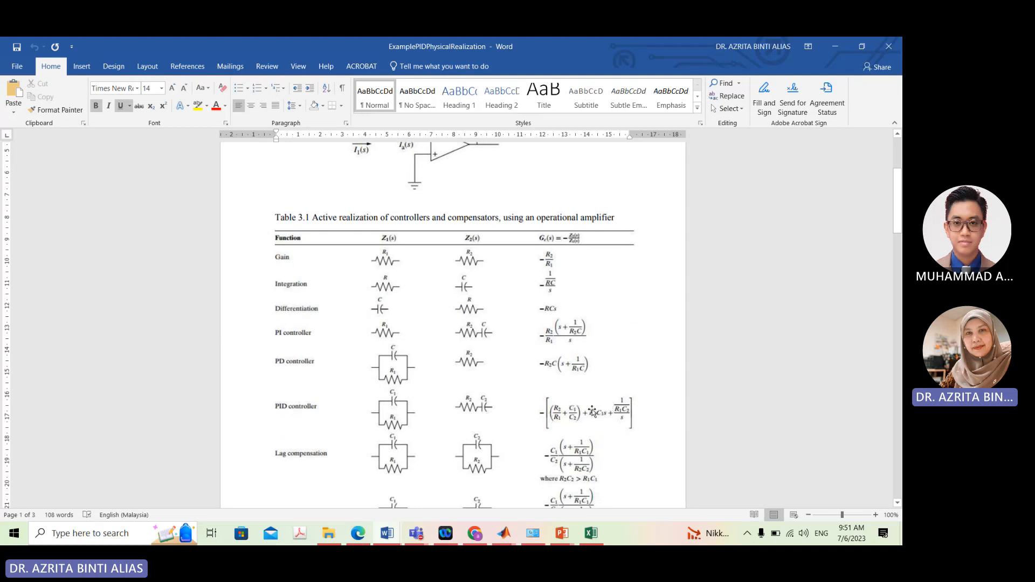
{"action": "scroll", "coordinate": [595, 423], "scroll_direction": "up", "scroll_amount": 1}
{"action": "scroll", "coordinate": [596, 430], "scroll_direction": "down", "scroll_amount": 1}
{"action": "scroll", "coordinate": [596, 430], "scroll_direction": "down", "scroll_amount": 1}
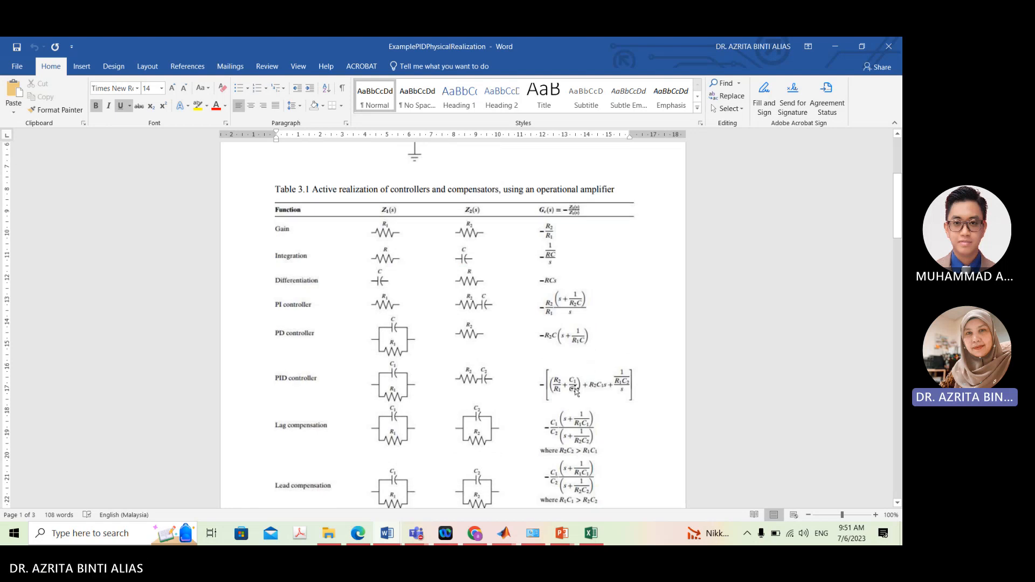
Read the Example question and its Answer circuit, selecting the G_PID(s) expression in Equation 1 to point it out
{"action": "scroll", "coordinate": [584, 396], "scroll_direction": "down", "scroll_amount": 10}
{"action": "scroll", "coordinate": [583, 401], "scroll_direction": "down", "scroll_amount": 3}
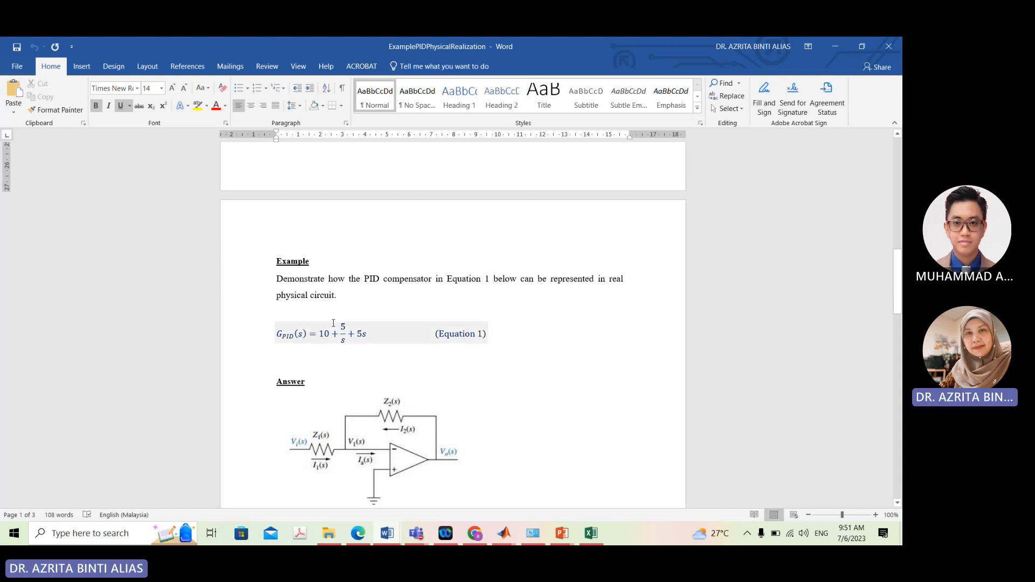
{"action": "scroll", "coordinate": [332, 318], "scroll_direction": "down", "scroll_amount": 5}
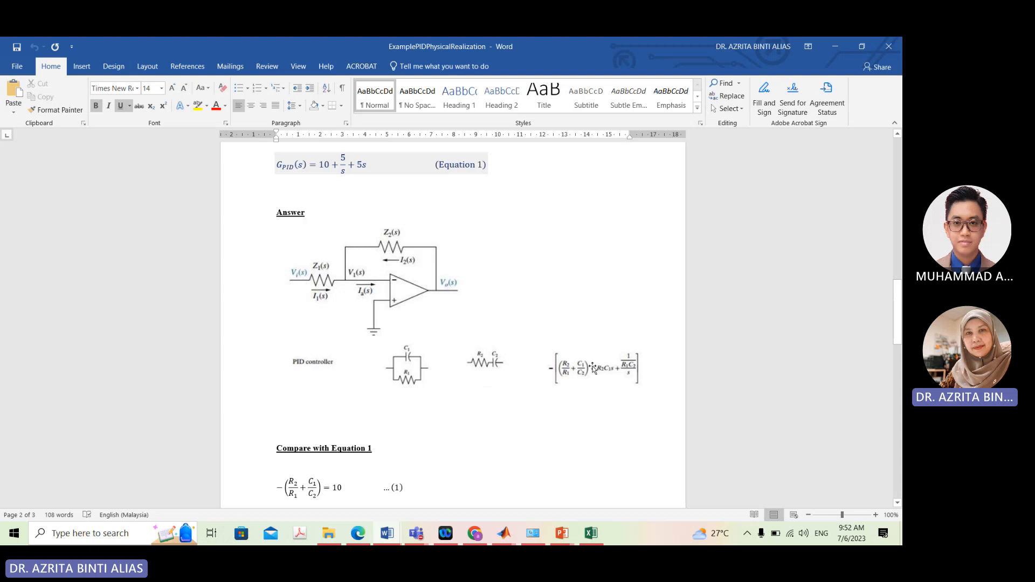
{"action": "scroll", "coordinate": [590, 380], "scroll_direction": "down", "scroll_amount": 2}
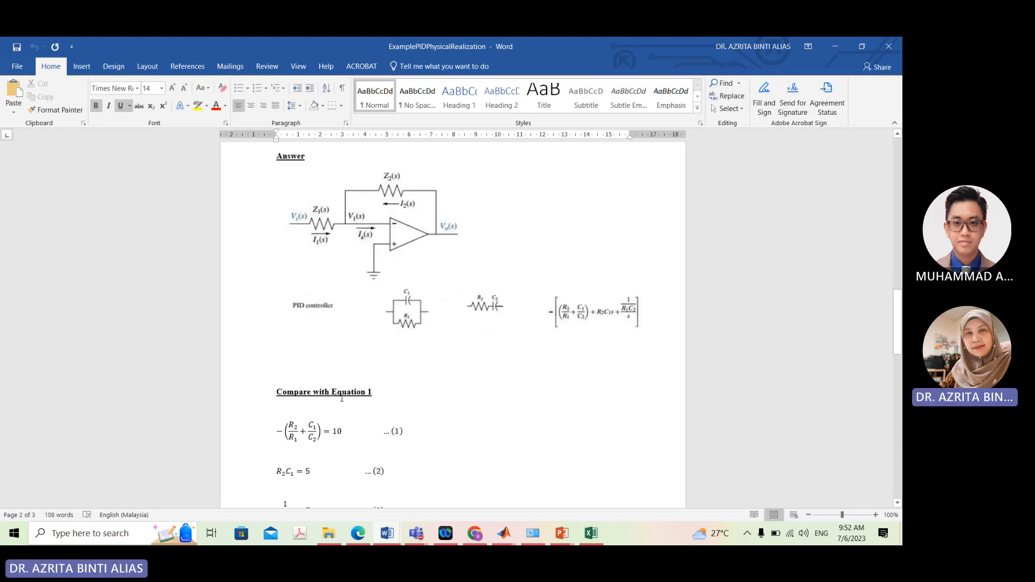
{"action": "scroll", "coordinate": [376, 393], "scroll_direction": "up", "scroll_amount": 3}
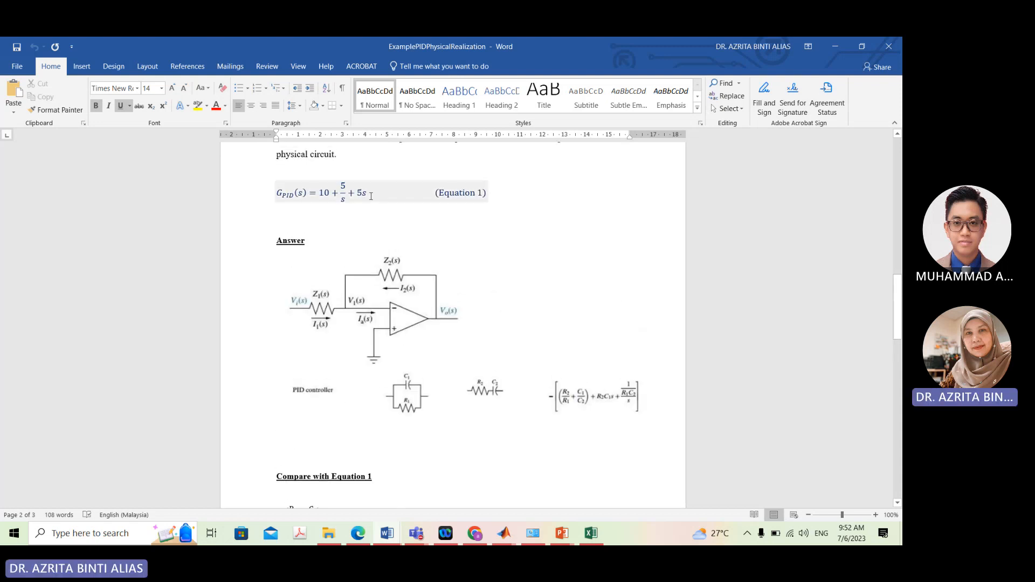
{"action": "left_click_drag", "start_coordinate": [353, 194], "coordinate": [282, 196]}
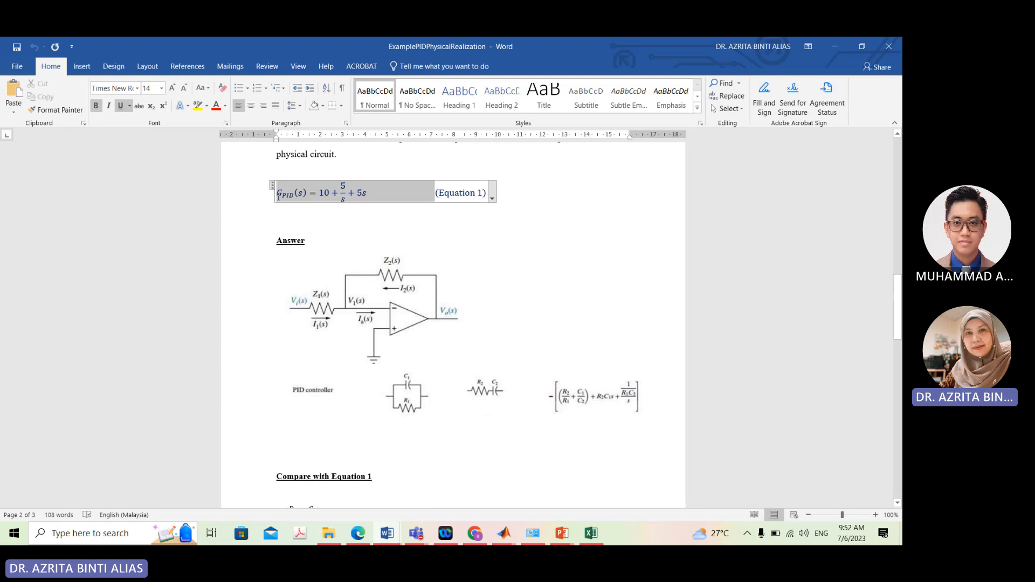
{"action": "scroll", "coordinate": [377, 250], "scroll_direction": "up", "scroll_amount": 3}
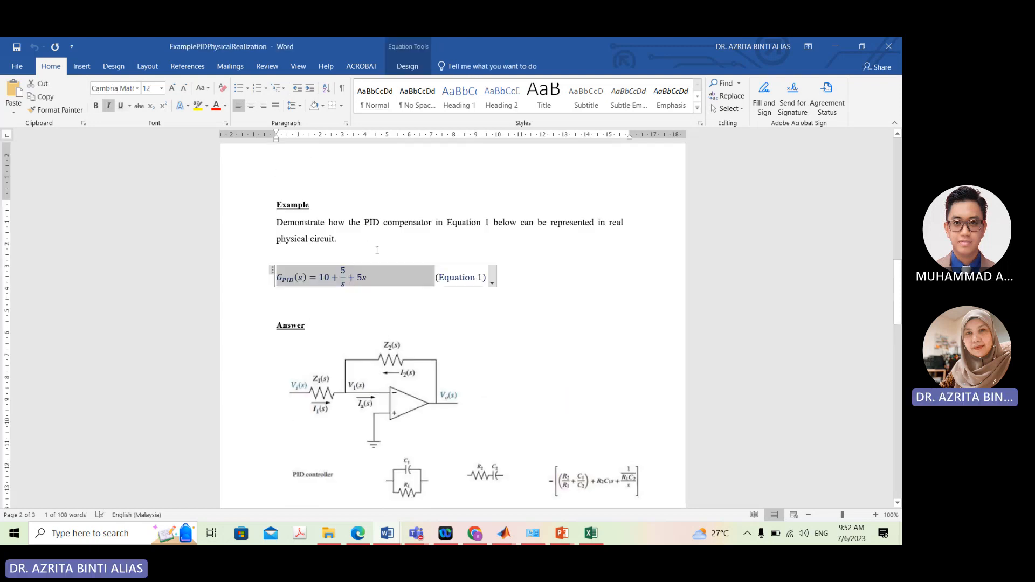
{"action": "scroll", "coordinate": [377, 250], "scroll_direction": "up", "scroll_amount": 2}
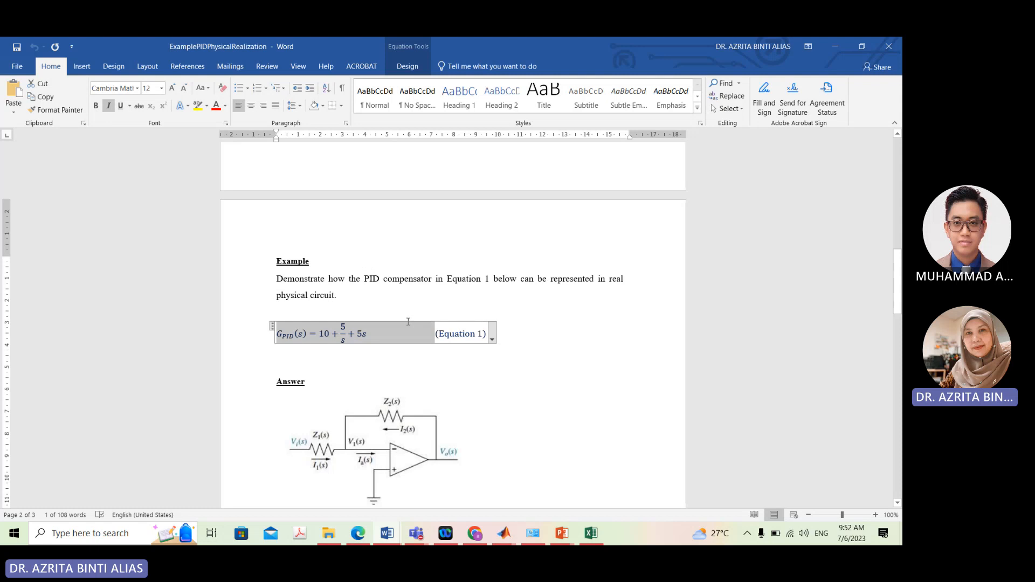
Compare the PID controller transfer function with Equation 1, selecting the constant term 10 and matching it to equation (1)
{"action": "scroll", "coordinate": [400, 322], "scroll_direction": "down", "scroll_amount": 9}
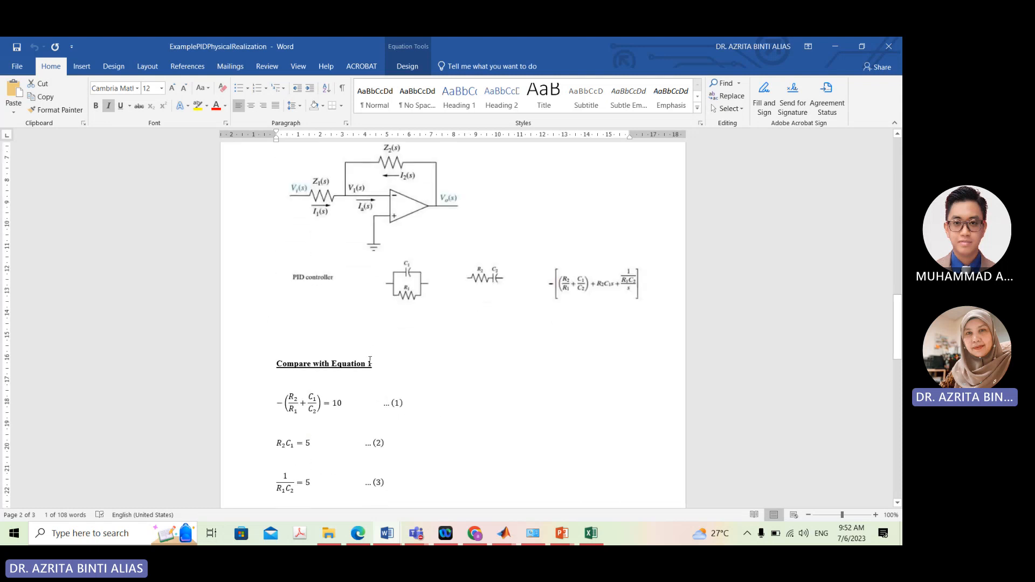
{"action": "scroll", "coordinate": [362, 310], "scroll_direction": "up", "scroll_amount": 3}
{"action": "scroll", "coordinate": [361, 310], "scroll_direction": "up", "scroll_amount": 1}
{"action": "scroll", "coordinate": [376, 219], "scroll_direction": "down", "scroll_amount": 6}
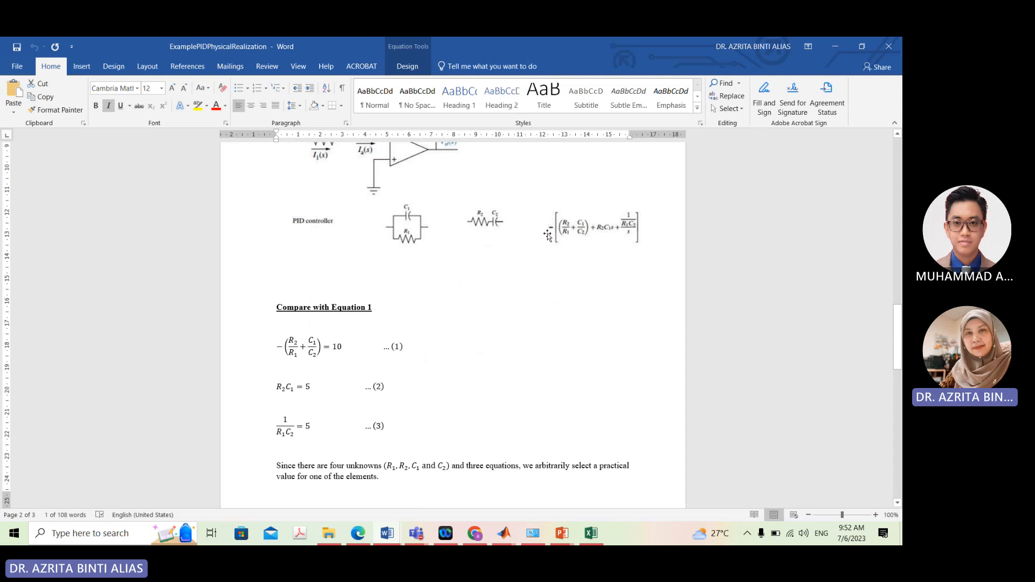
{"action": "scroll", "coordinate": [483, 254], "scroll_direction": "up", "scroll_amount": 3}
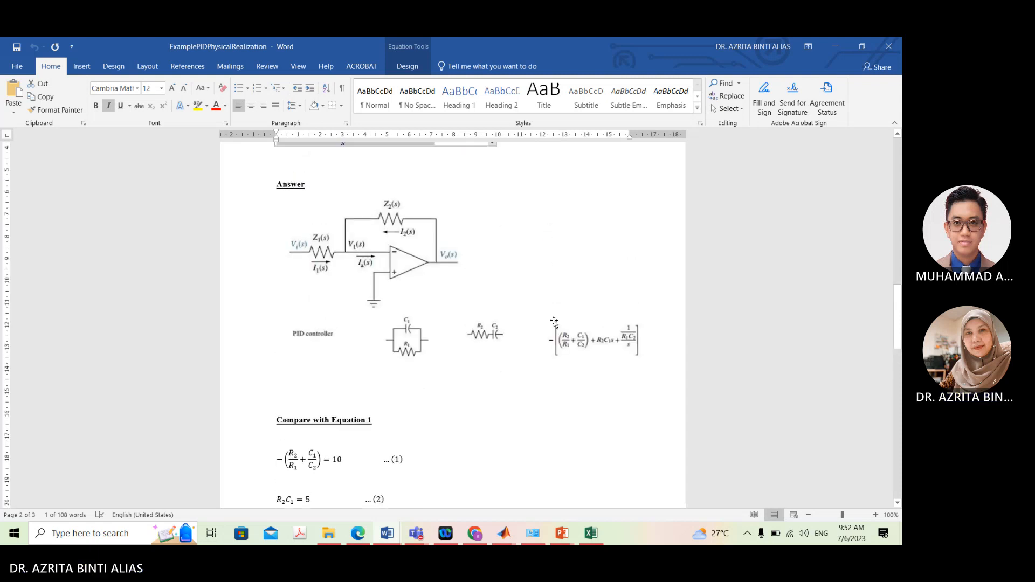
{"action": "scroll", "coordinate": [325, 177], "scroll_direction": "up", "scroll_amount": 2}
{"action": "left_click", "coordinate": [359, 224]}
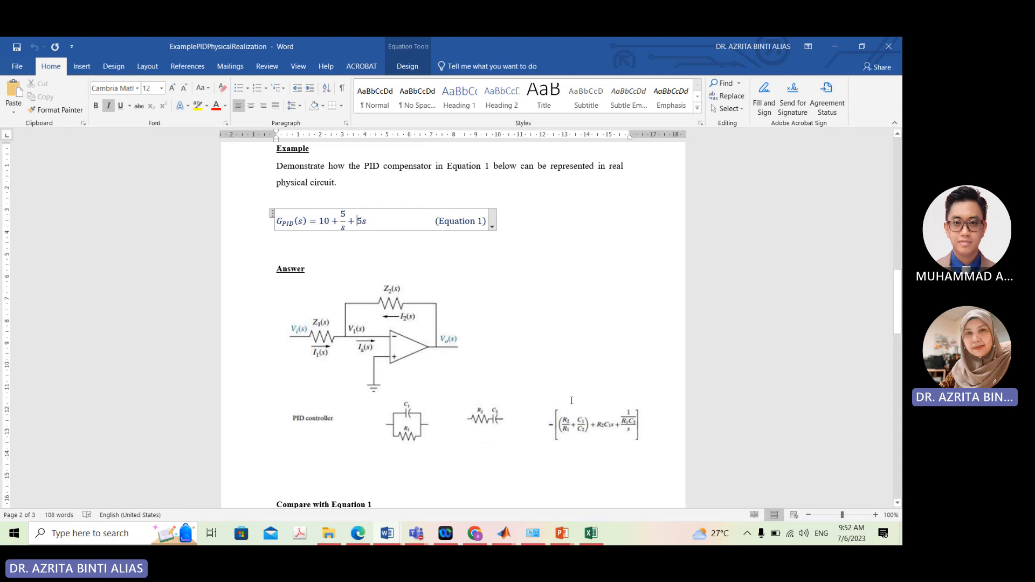
{"action": "left_click", "coordinate": [593, 426]}
{"action": "scroll", "coordinate": [346, 447], "scroll_direction": "down", "scroll_amount": 3}
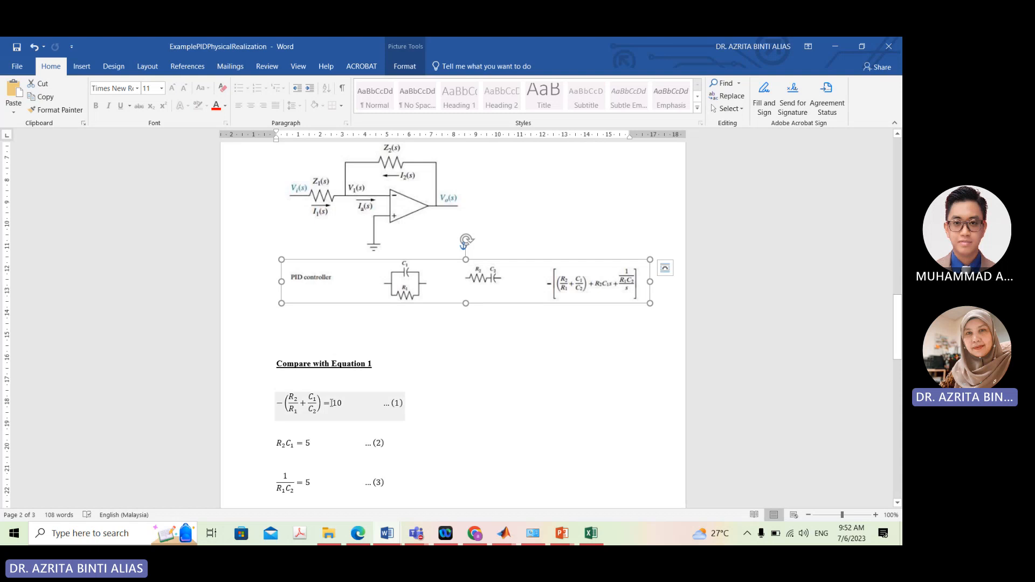
{"action": "scroll", "coordinate": [344, 399], "scroll_direction": "up", "scroll_amount": 3}
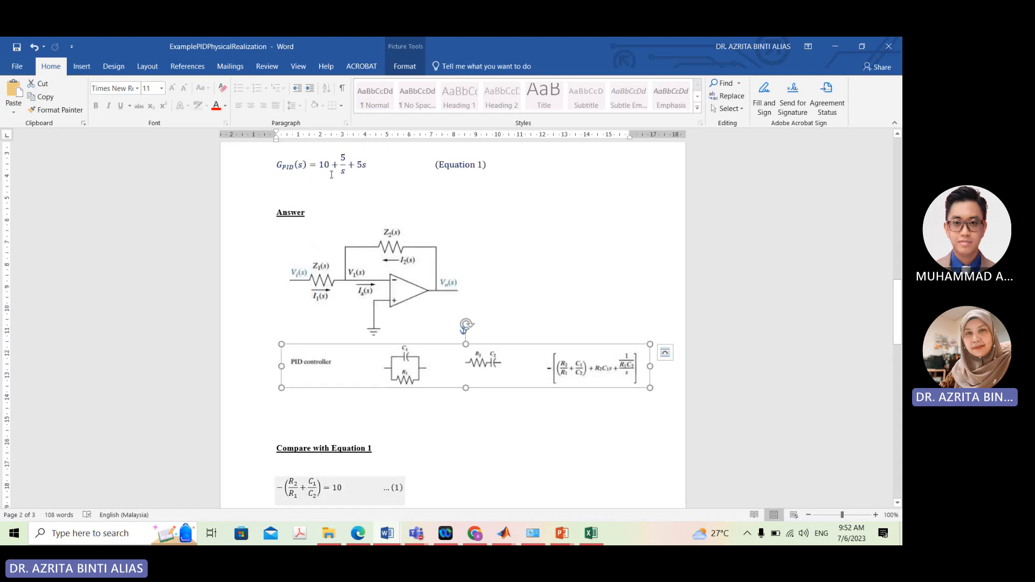
{"action": "left_click_drag", "start_coordinate": [328, 166], "coordinate": [320, 166]}
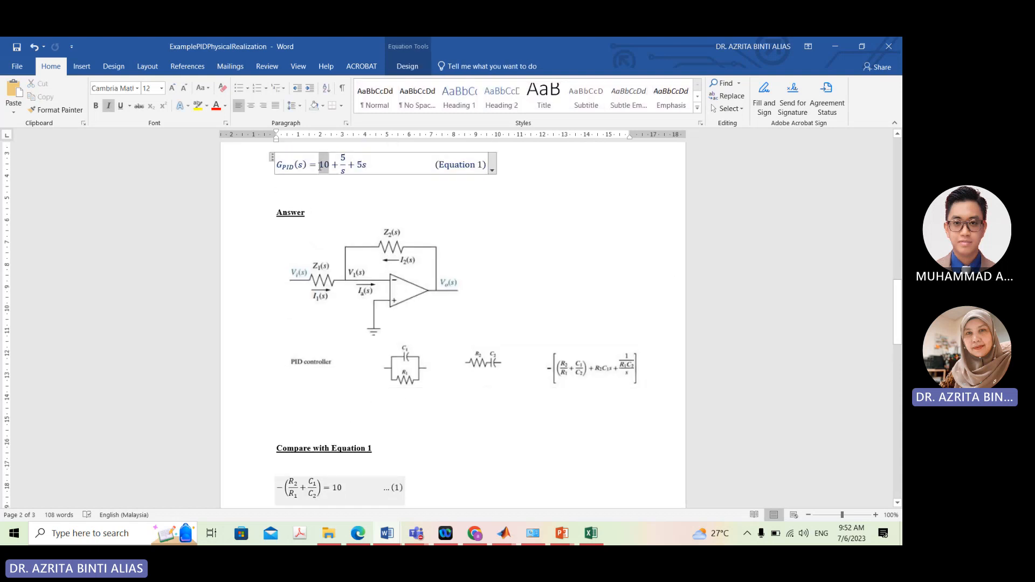
{"action": "scroll", "coordinate": [369, 392], "scroll_direction": "down", "scroll_amount": 3}
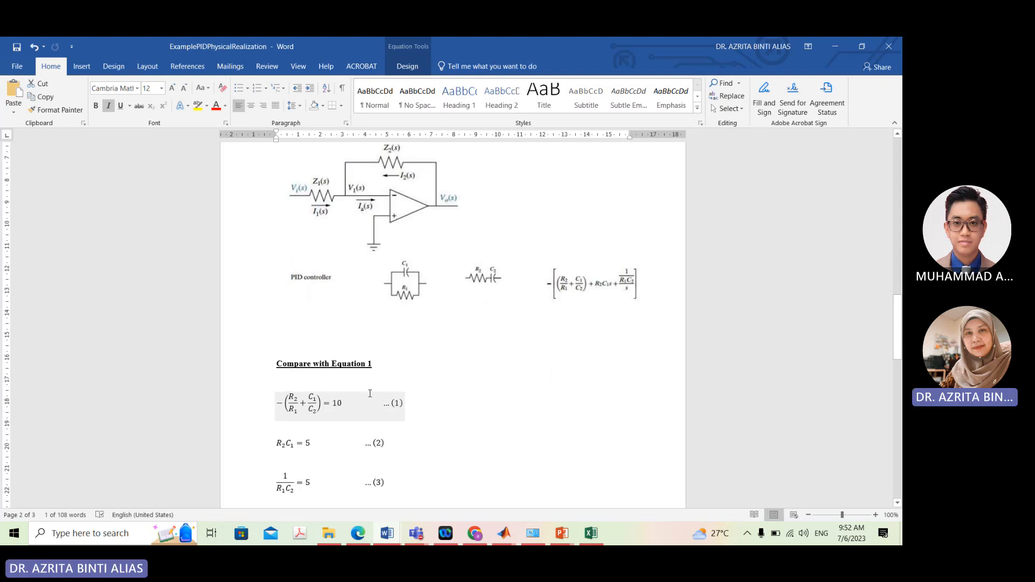
{"action": "left_click", "coordinate": [426, 376]}
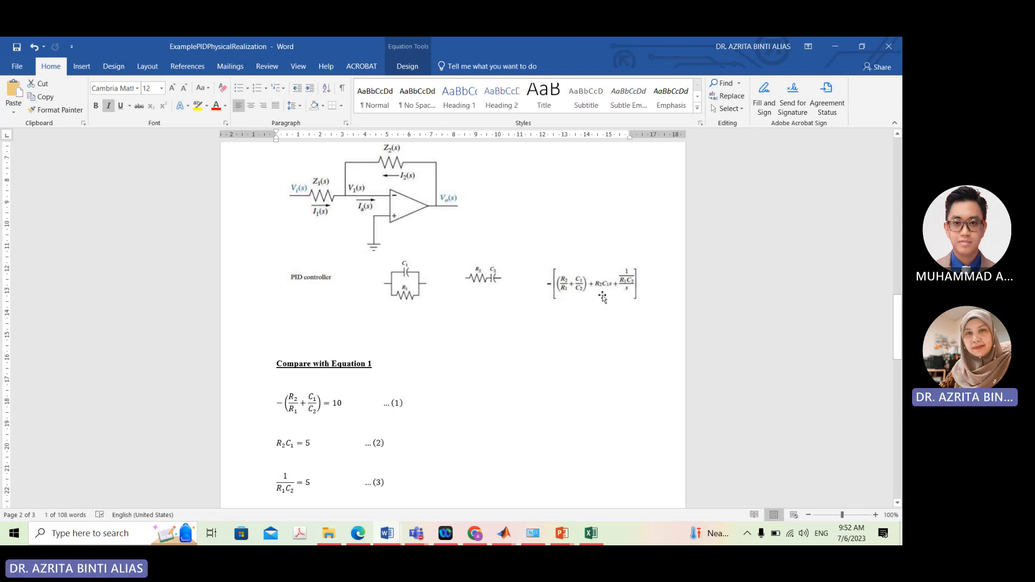
Examine equations (2) and (3) under Compare with Equation 1 and the note on the four unknown circuit elements
{"action": "scroll", "coordinate": [464, 297], "scroll_direction": "up", "scroll_amount": 2}
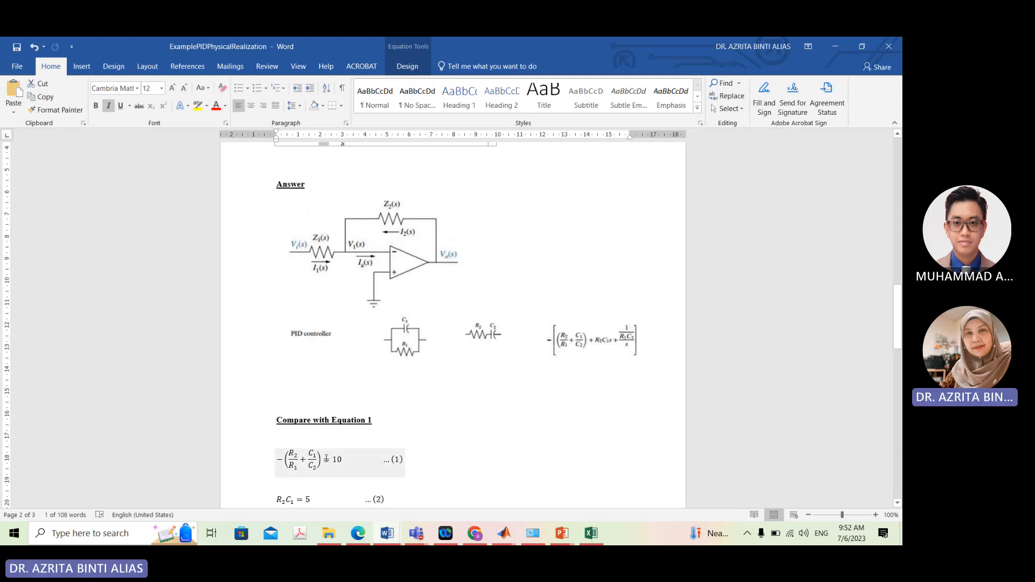
{"action": "scroll", "coordinate": [326, 458], "scroll_direction": "down", "scroll_amount": 4}
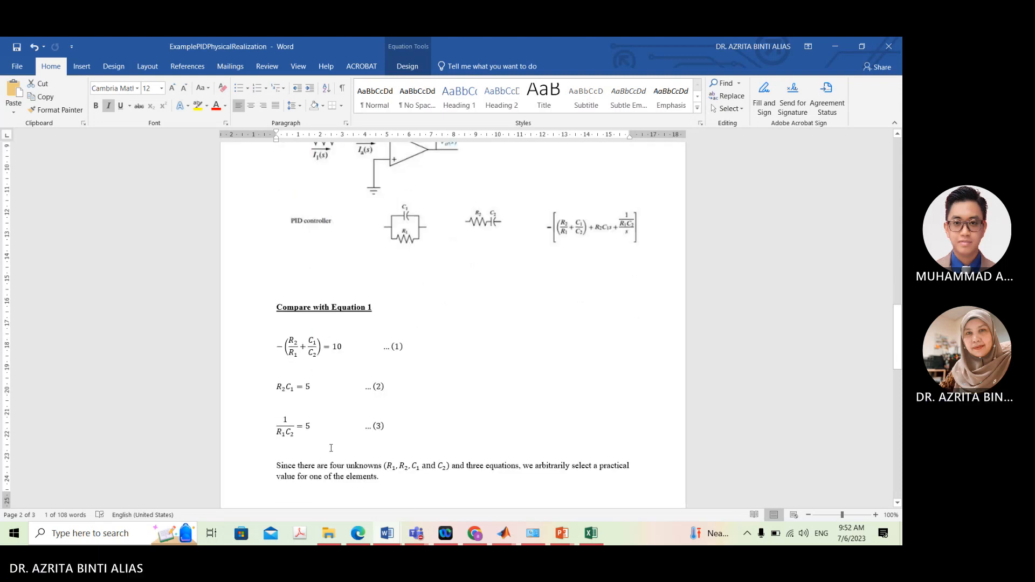
{"action": "left_click", "coordinate": [315, 443]}
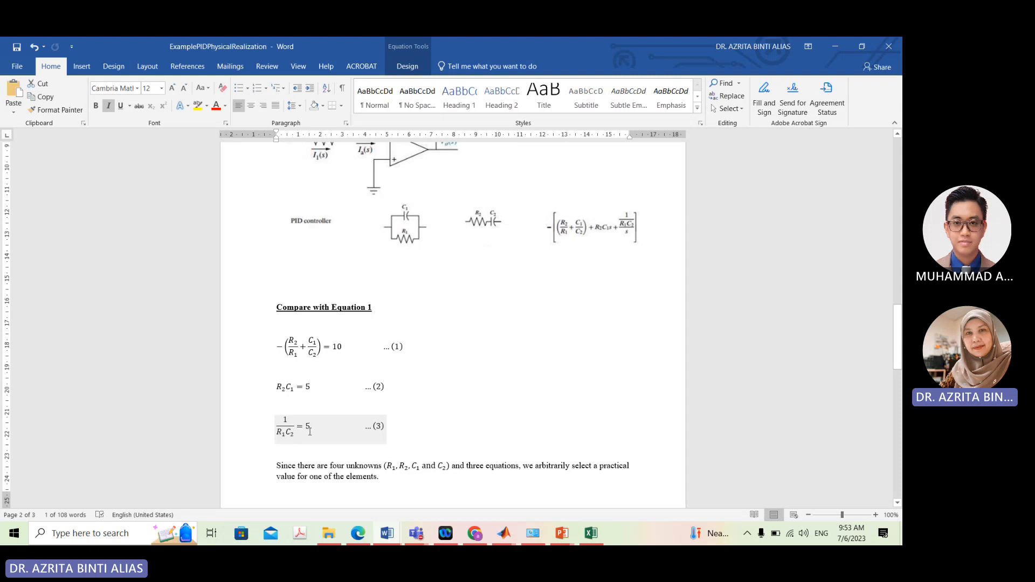
{"action": "scroll", "coordinate": [378, 410], "scroll_direction": "down", "scroll_amount": 3}
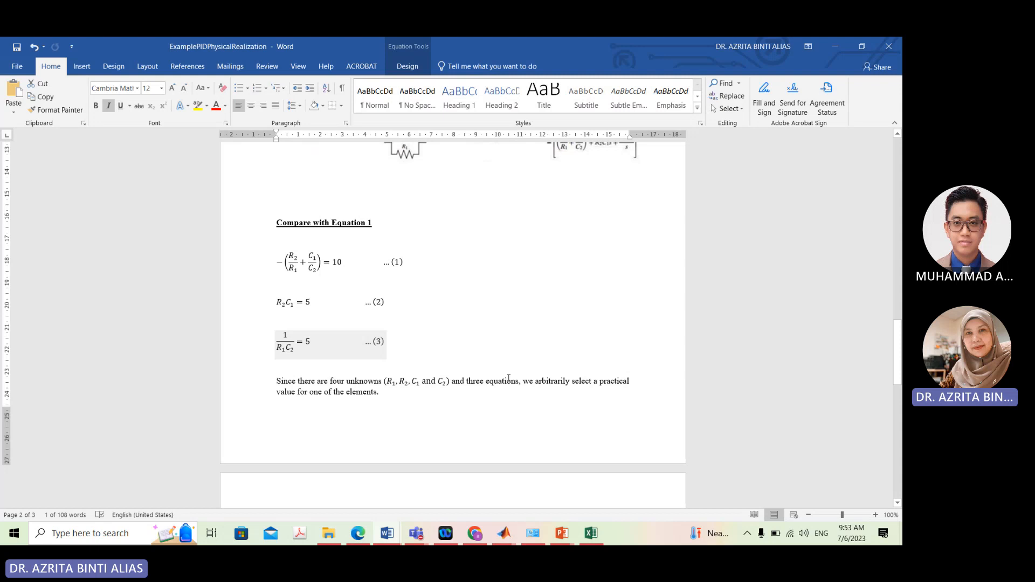
{"action": "scroll", "coordinate": [504, 378], "scroll_direction": "down", "scroll_amount": 3}
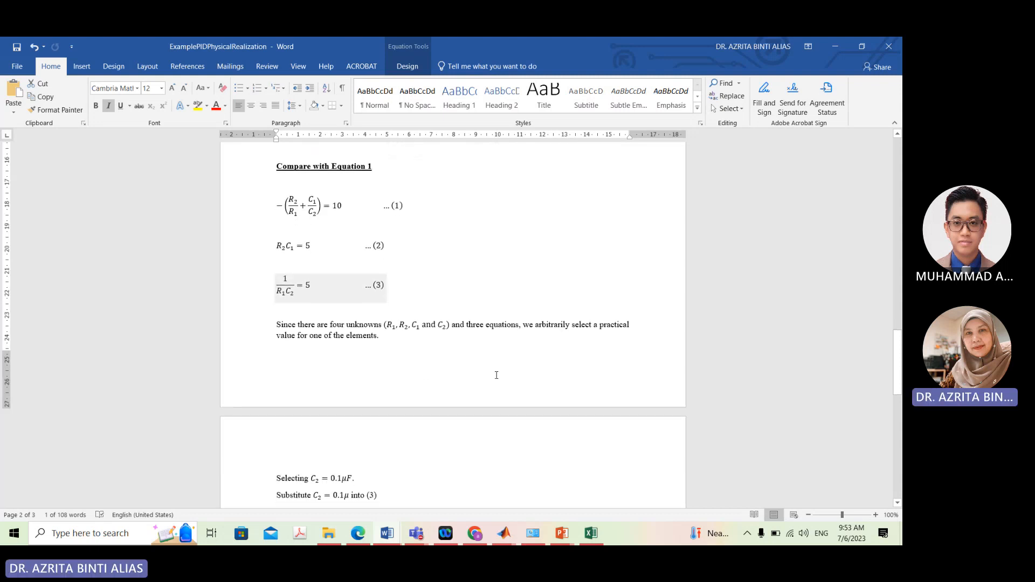
{"action": "scroll", "coordinate": [496, 373], "scroll_direction": "down", "scroll_amount": 3}
{"action": "scroll", "coordinate": [414, 358], "scroll_direction": "up", "scroll_amount": 4}
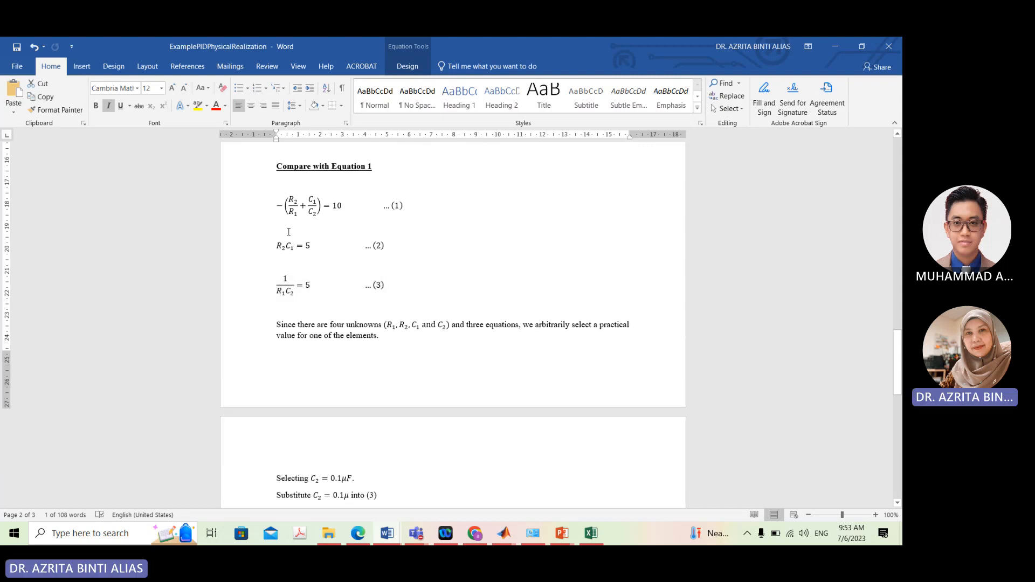
Point out the choice of C2 = 0.1 µF and follow the substitutions for R1, C1 and R2 through to the final PID circuit
{"action": "scroll", "coordinate": [512, 345], "scroll_direction": "down", "scroll_amount": 2}
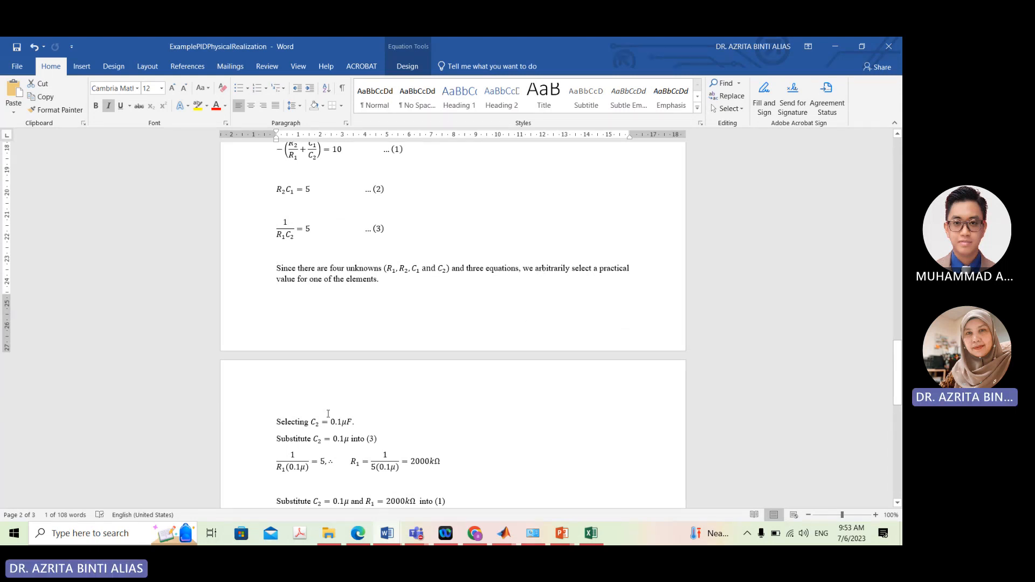
{"action": "scroll", "coordinate": [292, 379], "scroll_direction": "down", "scroll_amount": 2}
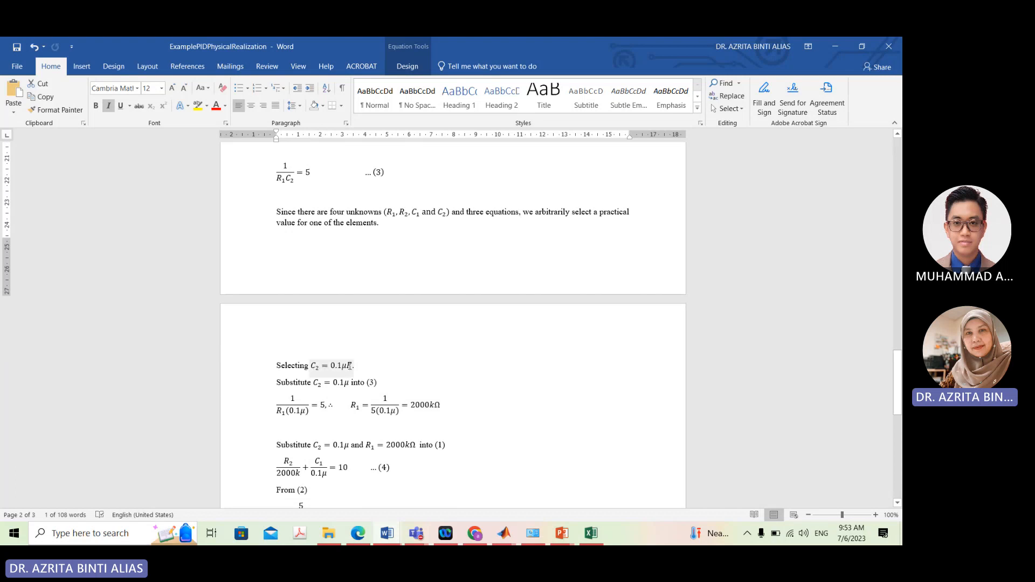
{"action": "left_click_drag", "start_coordinate": [353, 366], "coordinate": [277, 366]}
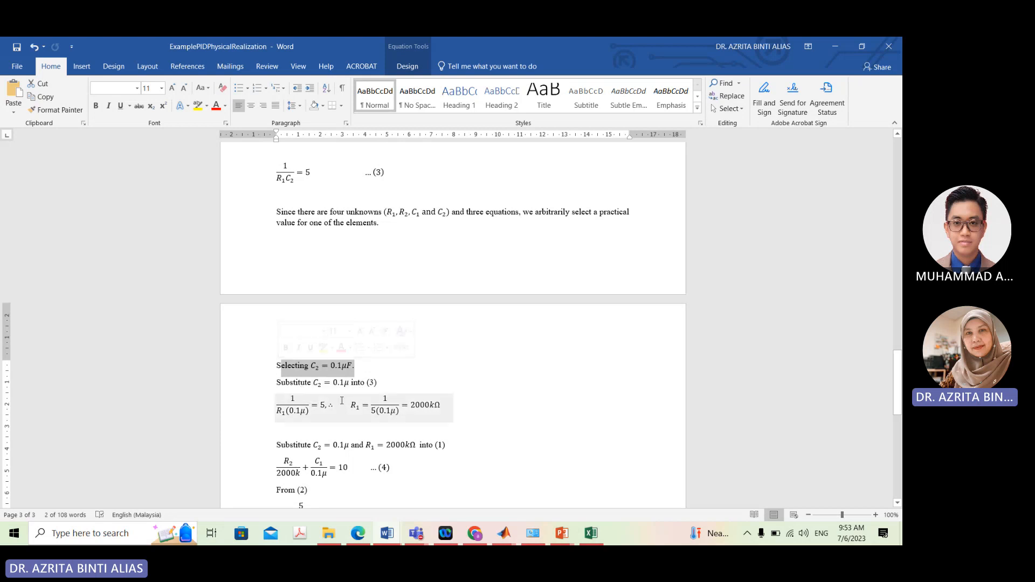
{"action": "scroll", "coordinate": [331, 409], "scroll_direction": "up", "scroll_amount": 4}
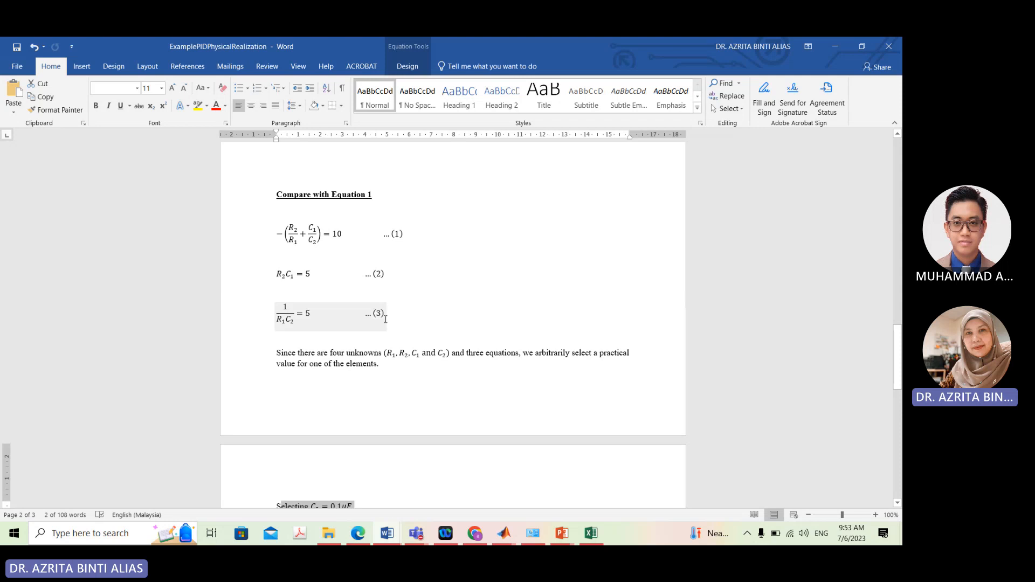
{"action": "scroll", "coordinate": [375, 410], "scroll_direction": "down", "scroll_amount": 5}
{"action": "scroll", "coordinate": [376, 410], "scroll_direction": "down", "scroll_amount": 4}
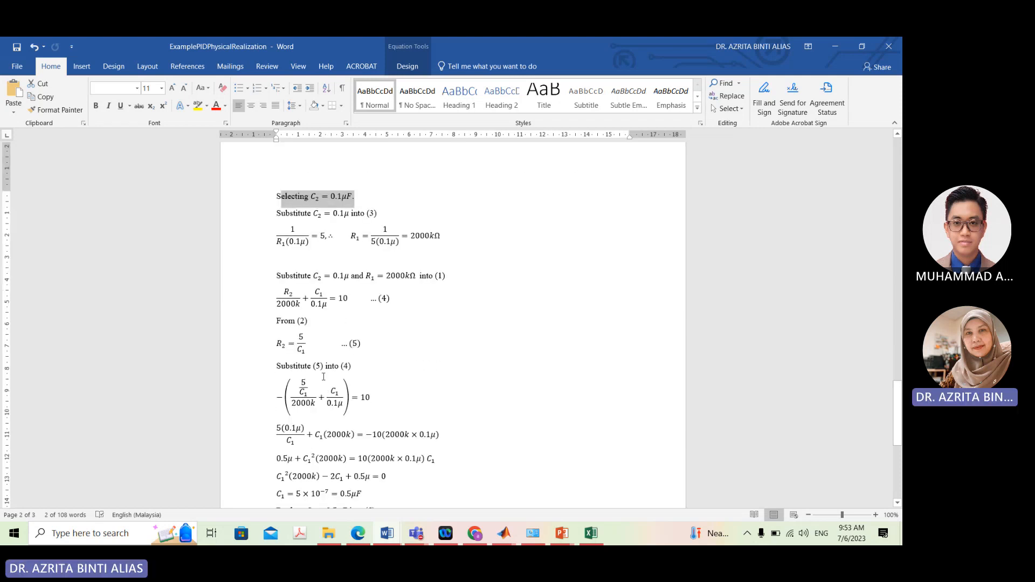
{"action": "scroll", "coordinate": [320, 398], "scroll_direction": "down", "scroll_amount": 2}
{"action": "scroll", "coordinate": [320, 398], "scroll_direction": "down", "scroll_amount": 3}
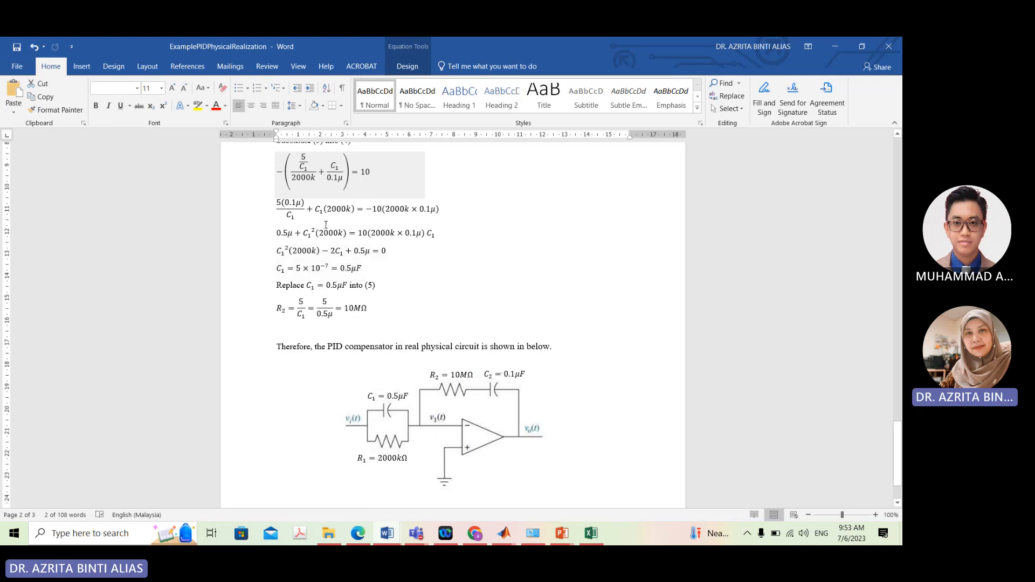
Mark the line "Selecting C2 = 0.1µF." at the start of the substitutions in red text
{"action": "scroll", "coordinate": [338, 246], "scroll_direction": "up", "scroll_amount": 2}
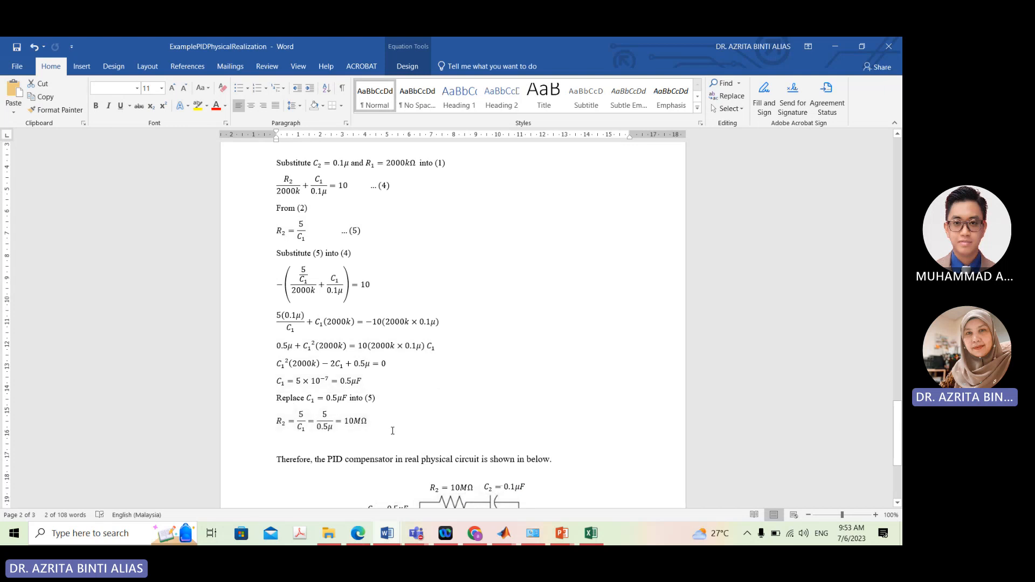
{"action": "scroll", "coordinate": [392, 431], "scroll_direction": "down", "scroll_amount": 2}
{"action": "scroll", "coordinate": [389, 422], "scroll_direction": "up", "scroll_amount": 6}
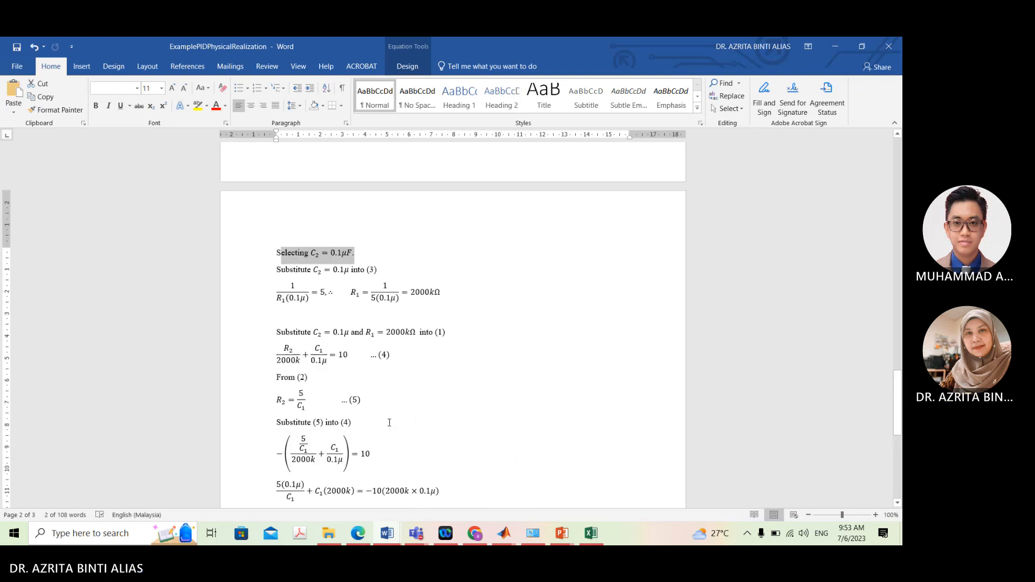
{"action": "scroll", "coordinate": [389, 423], "scroll_direction": "up", "scroll_amount": 2}
{"action": "left_click", "coordinate": [317, 308]}
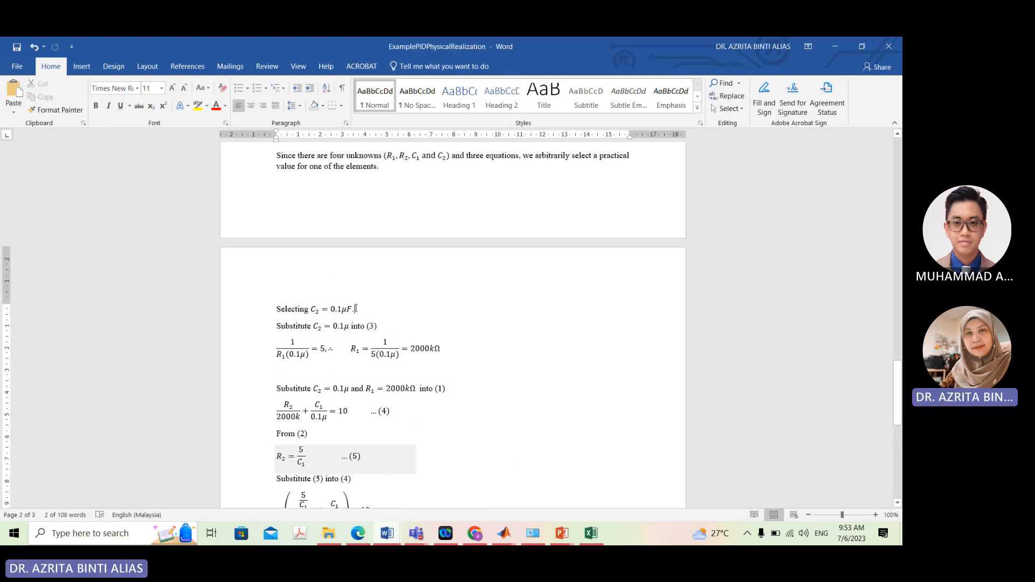
{"action": "triple_click", "coordinate": [316, 308]}
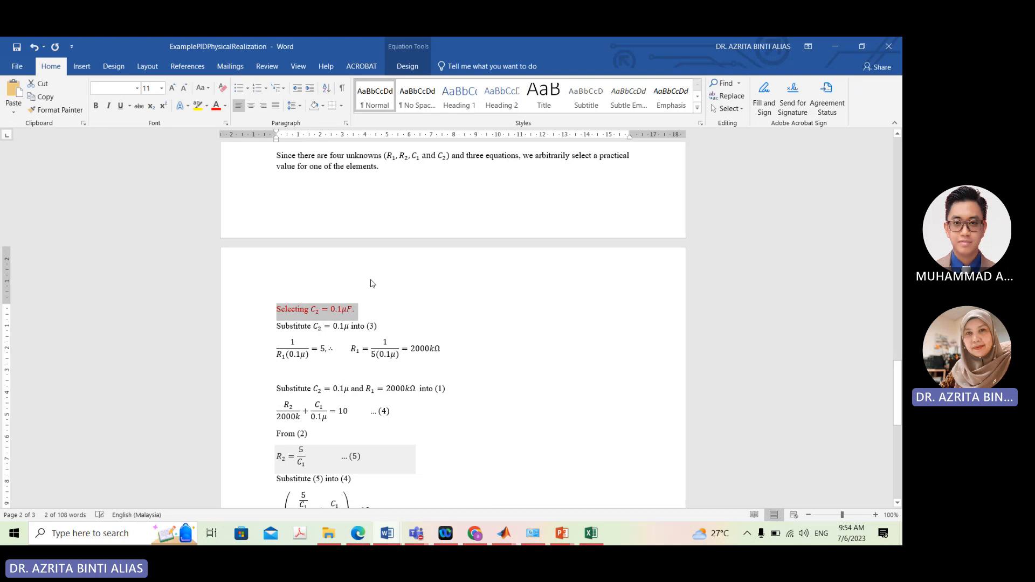
Follow the derivation from equation (3) through the C1 and R2 calculations to the final PID compensator circuit
{"action": "scroll", "coordinate": [372, 297], "scroll_direction": "down", "scroll_amount": 12}
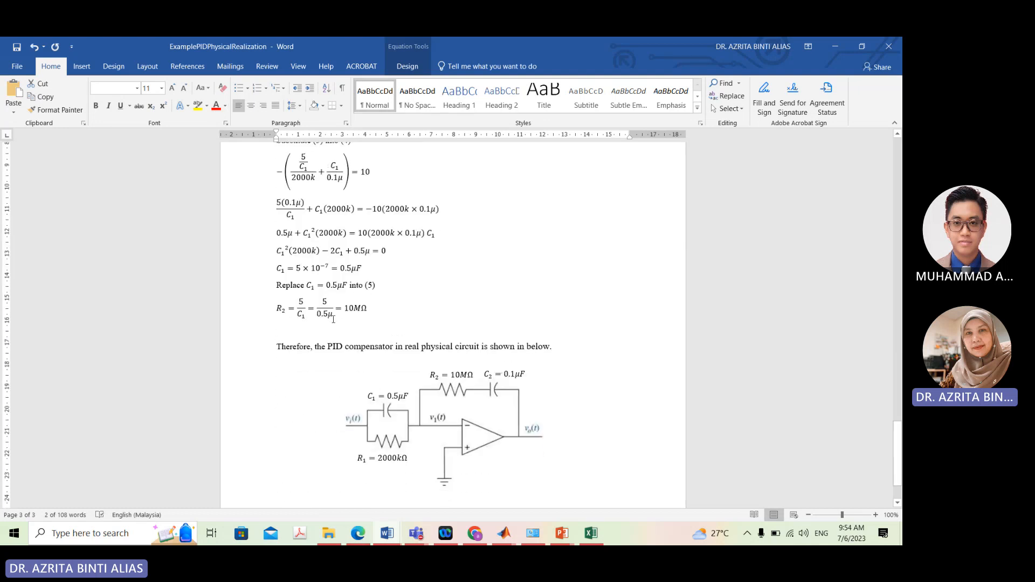
{"action": "scroll", "coordinate": [376, 324], "scroll_direction": "up", "scroll_amount": 18}
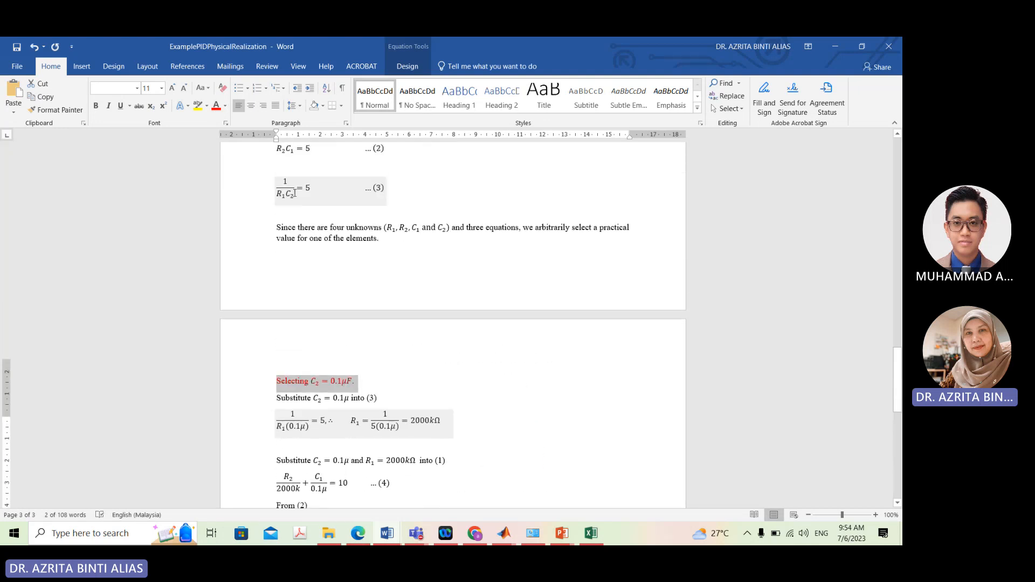
{"action": "scroll", "coordinate": [371, 274], "scroll_direction": "down", "scroll_amount": 18}
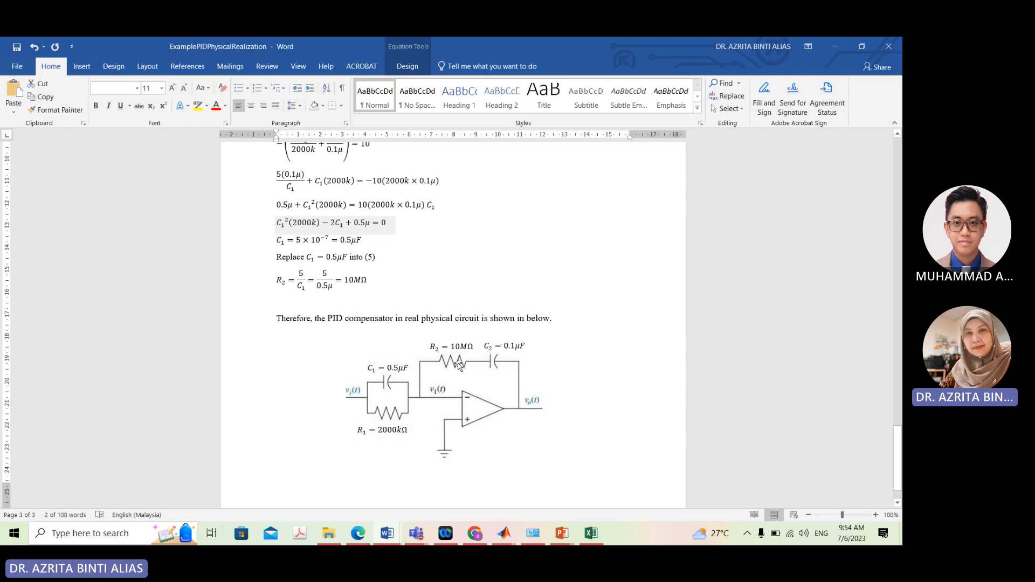
Switch to the ASSINGMENT 2 - V2 document and colour Part A item 6, on the real physical circuit, red
{"action": "left_click", "coordinate": [387, 533]}
{"action": "left_click", "coordinate": [279, 494]}
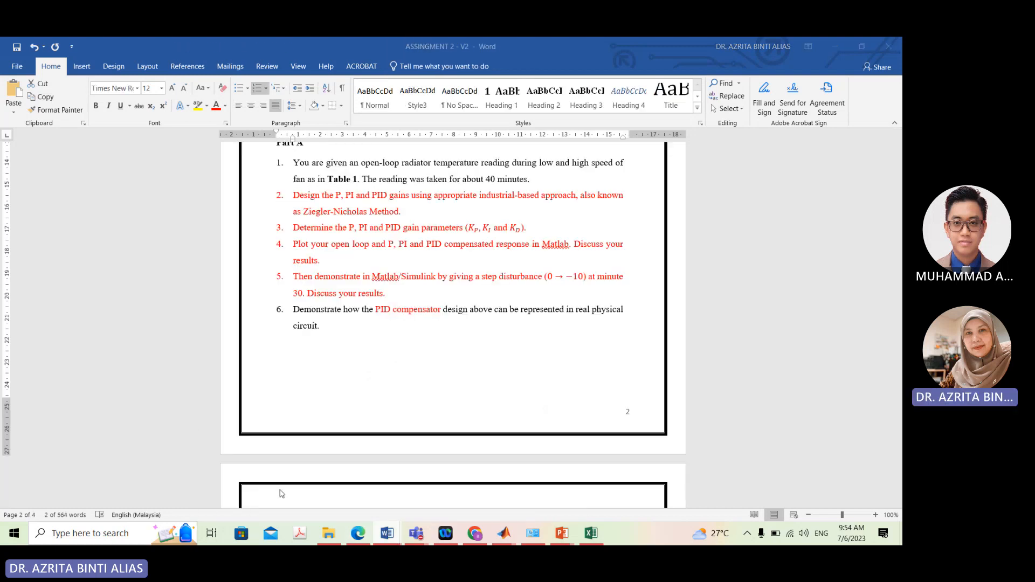
{"action": "triple_click", "coordinate": [323, 330]}
{"action": "left_click", "coordinate": [216, 106]}
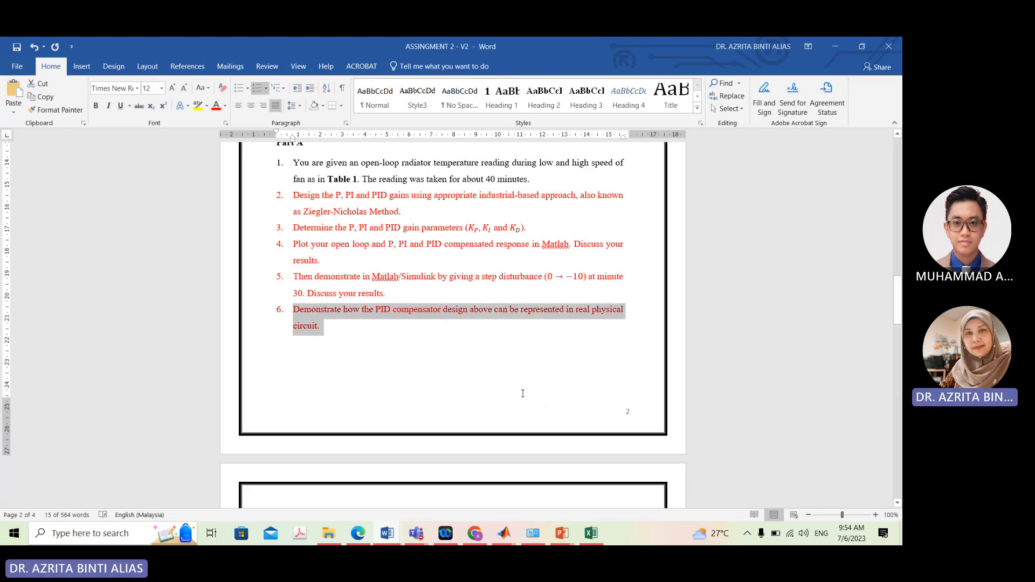
{"action": "left_click", "coordinate": [527, 363]}
Review the assignment brief from the Part A tasks through Table 1 to Part B, and return to the ASSIGNMENT 2 introduction
{"action": "mouse_move", "coordinate": [395, 539]}
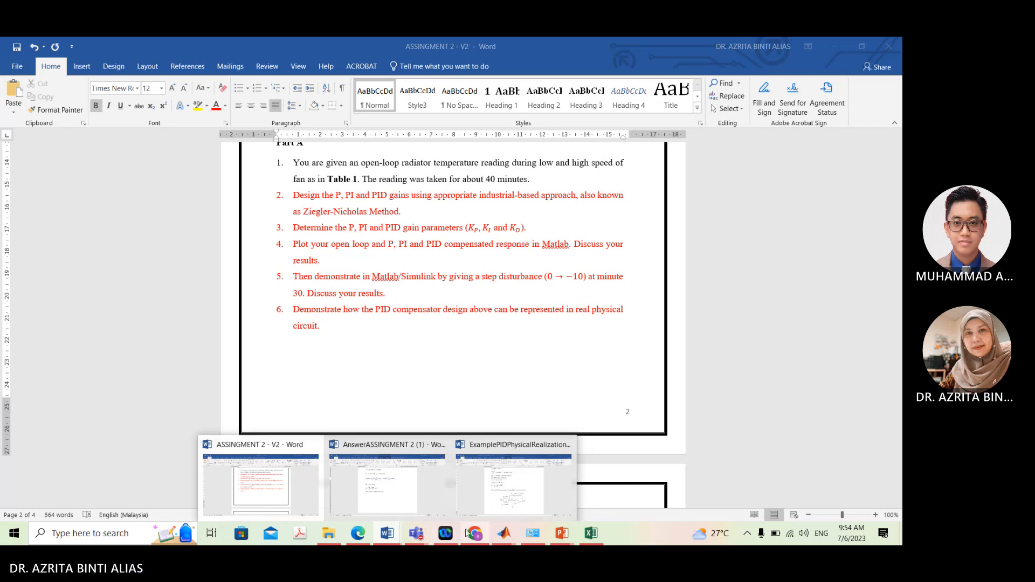
{"action": "left_click", "coordinate": [271, 496]}
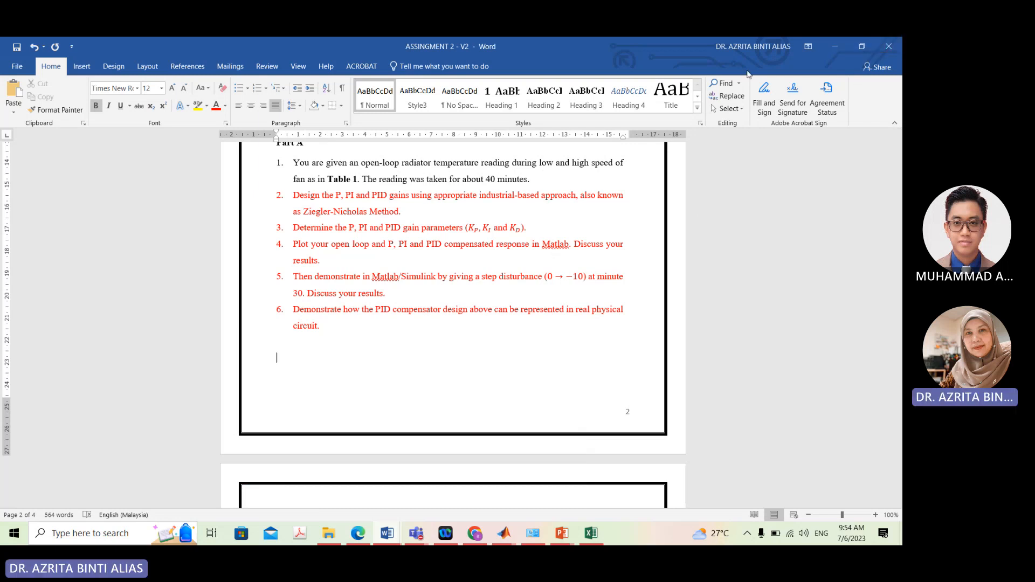
{"action": "scroll", "coordinate": [391, 341], "scroll_direction": "up", "scroll_amount": 1}
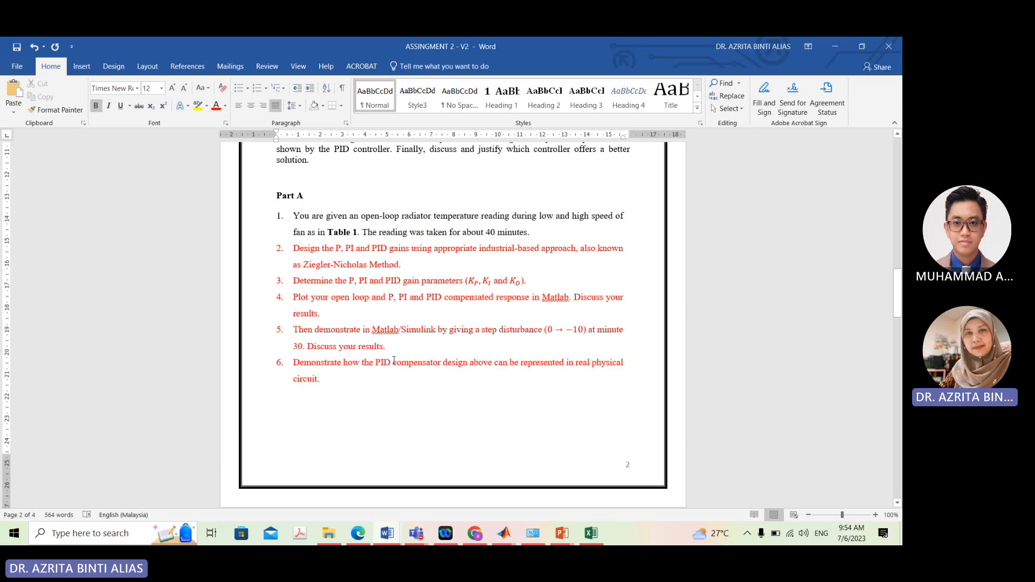
{"action": "scroll", "coordinate": [394, 359], "scroll_direction": "up", "scroll_amount": 2}
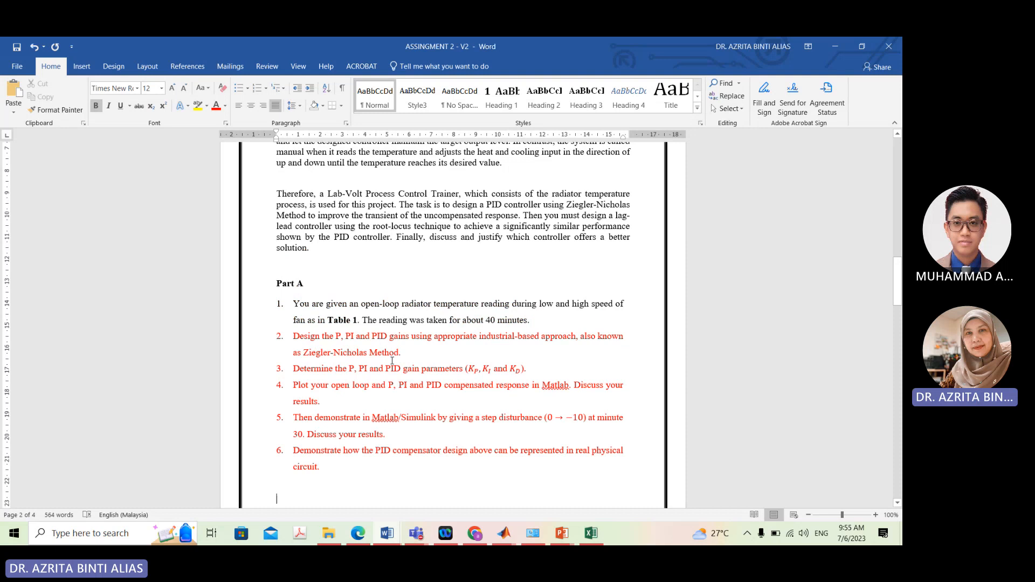
{"action": "scroll", "coordinate": [393, 361], "scroll_direction": "down", "scroll_amount": 15}
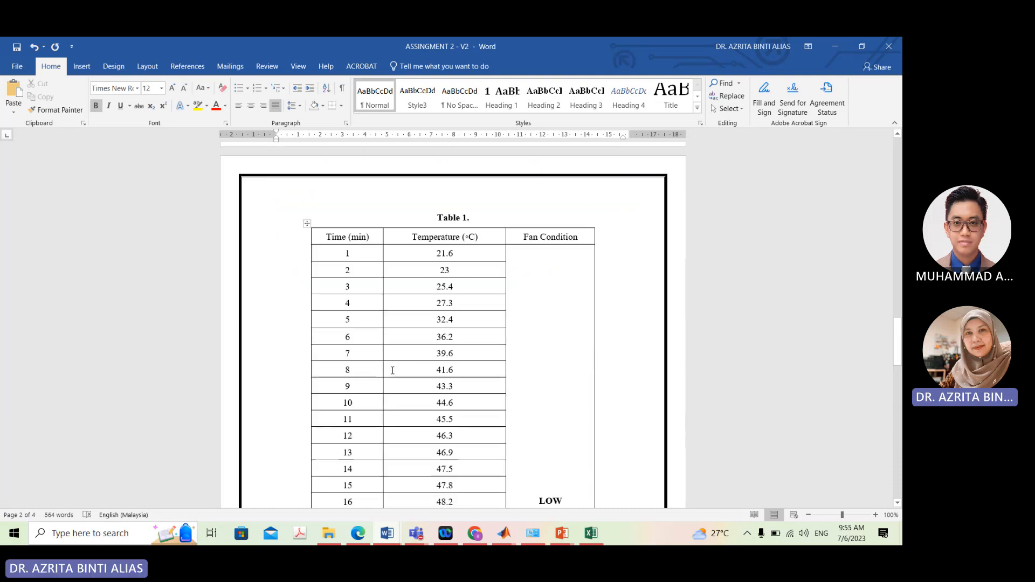
{"action": "scroll", "coordinate": [392, 394], "scroll_direction": "down", "scroll_amount": 10}
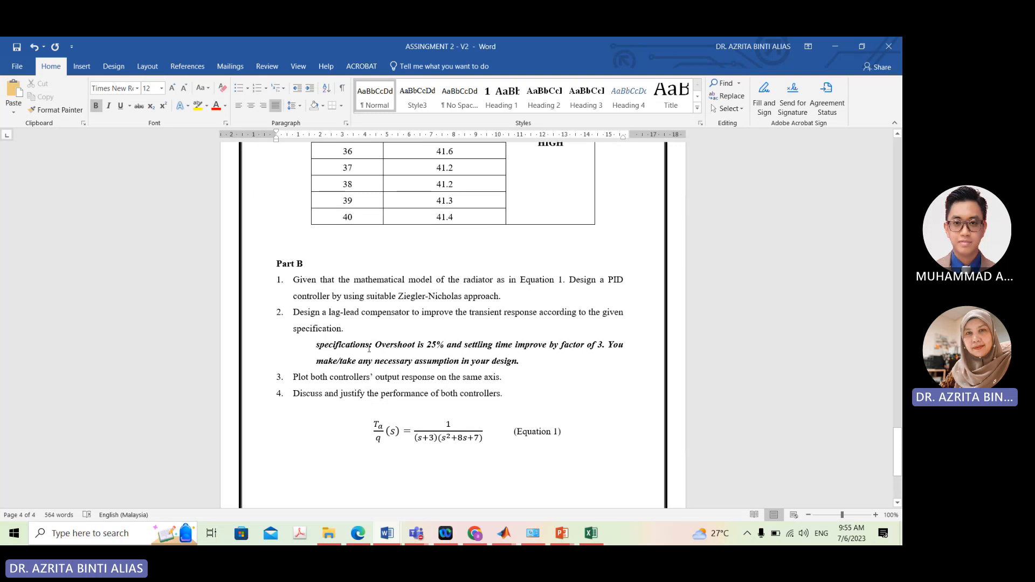
{"action": "scroll", "coordinate": [578, 385], "scroll_direction": "up", "scroll_amount": 10}
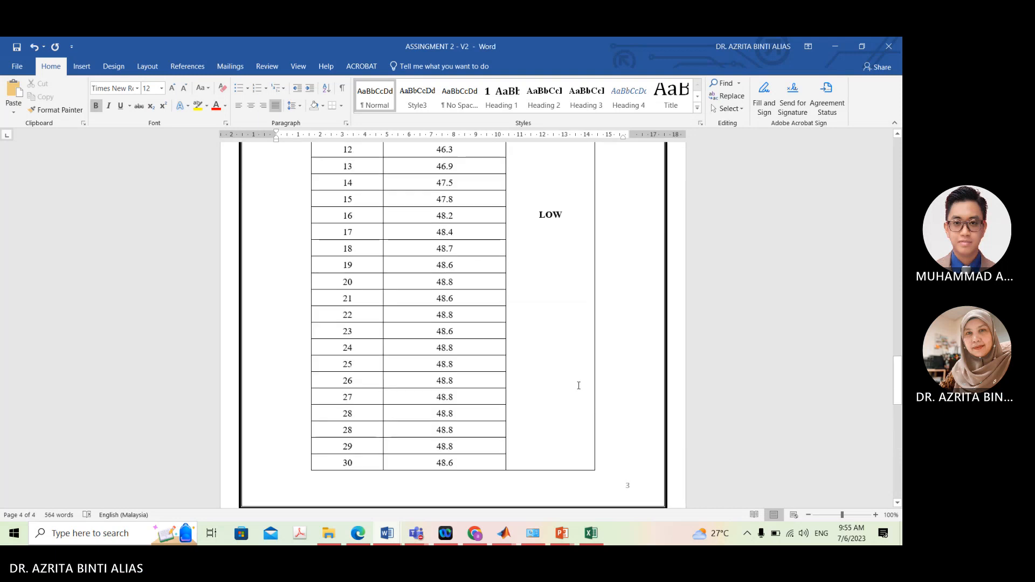
{"action": "scroll", "coordinate": [578, 385], "scroll_direction": "up", "scroll_amount": 15}
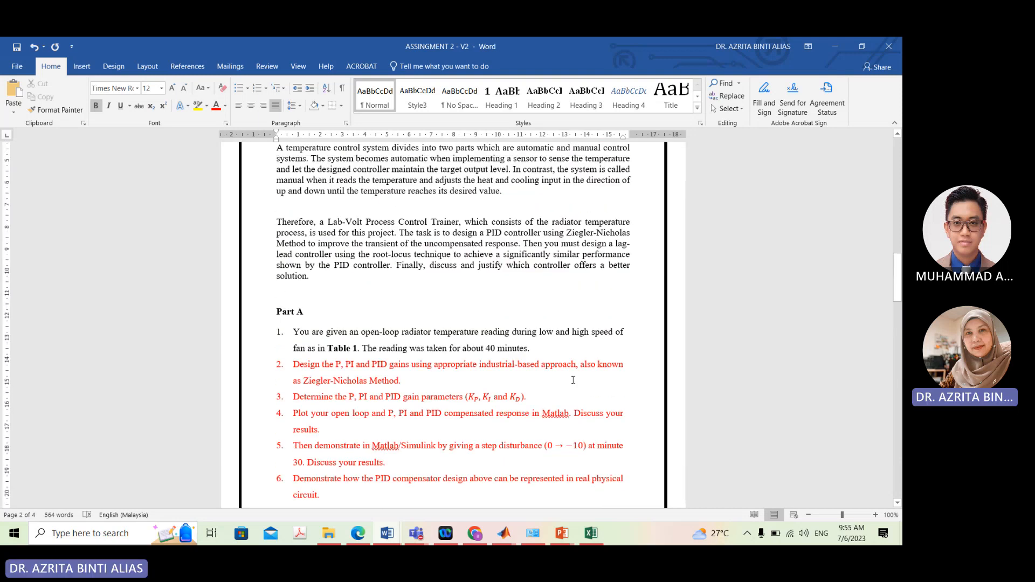
{"action": "scroll", "coordinate": [574, 380], "scroll_direction": "up", "scroll_amount": 5}
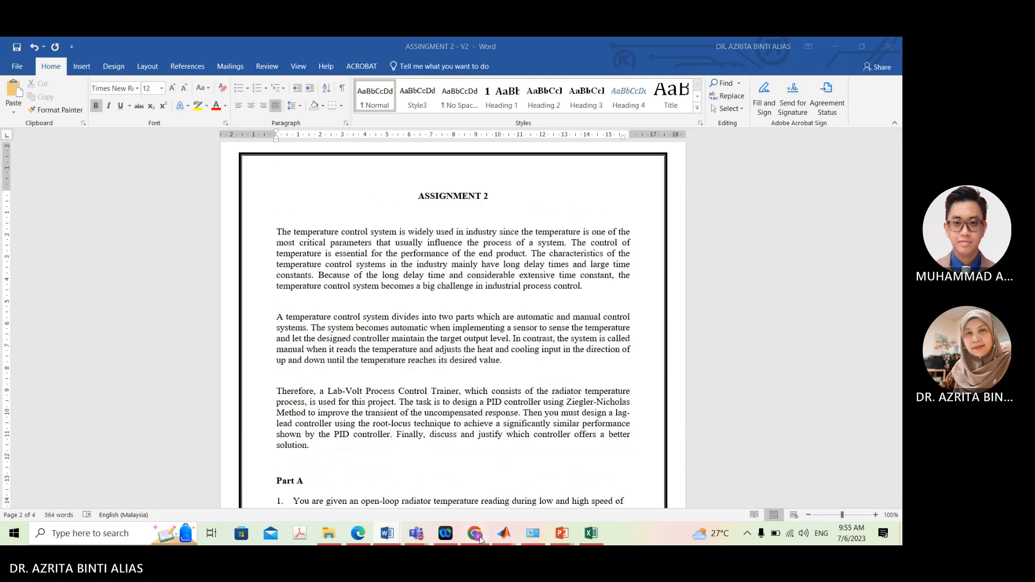
Switch to the Lecture 7/6/2023 meeting in Microsoft Teams and stop sharing the screen
{"action": "left_click", "coordinate": [479, 538]}
{"action": "left_click", "coordinate": [421, 537]}
{"action": "left_click", "coordinate": [453, 466]}
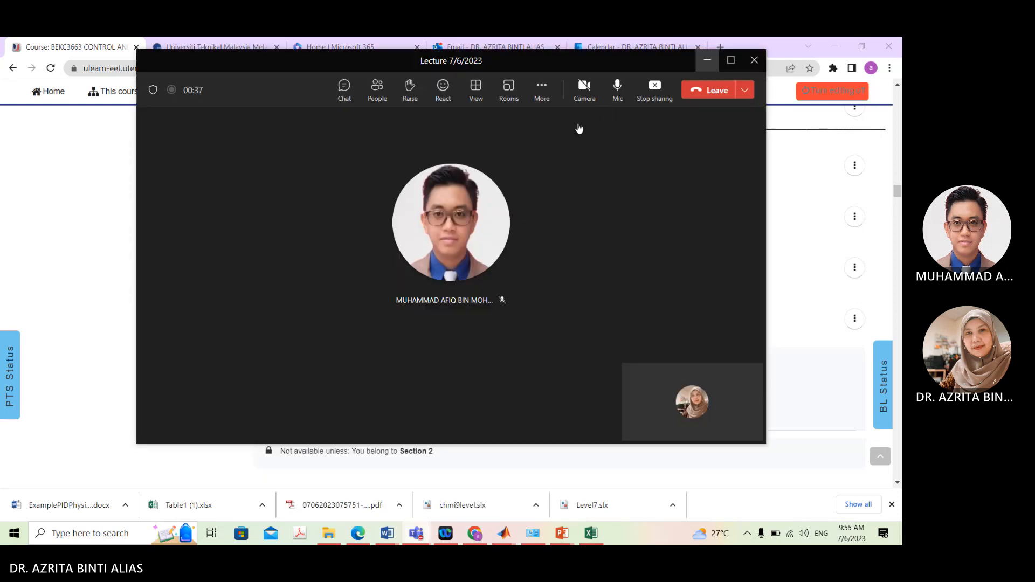
{"action": "left_click", "coordinate": [541, 92]}
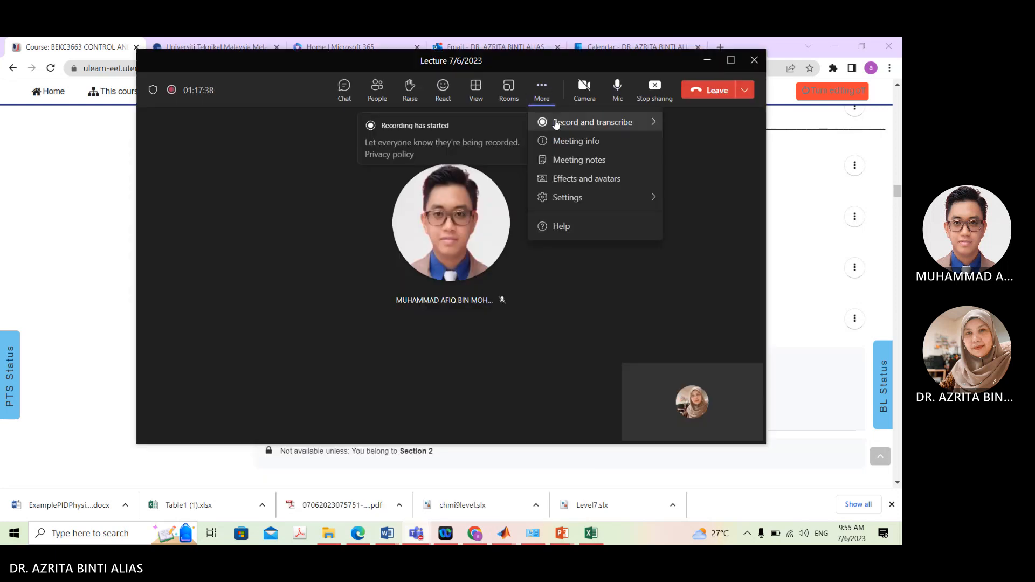
{"action": "left_click", "coordinate": [655, 91]}
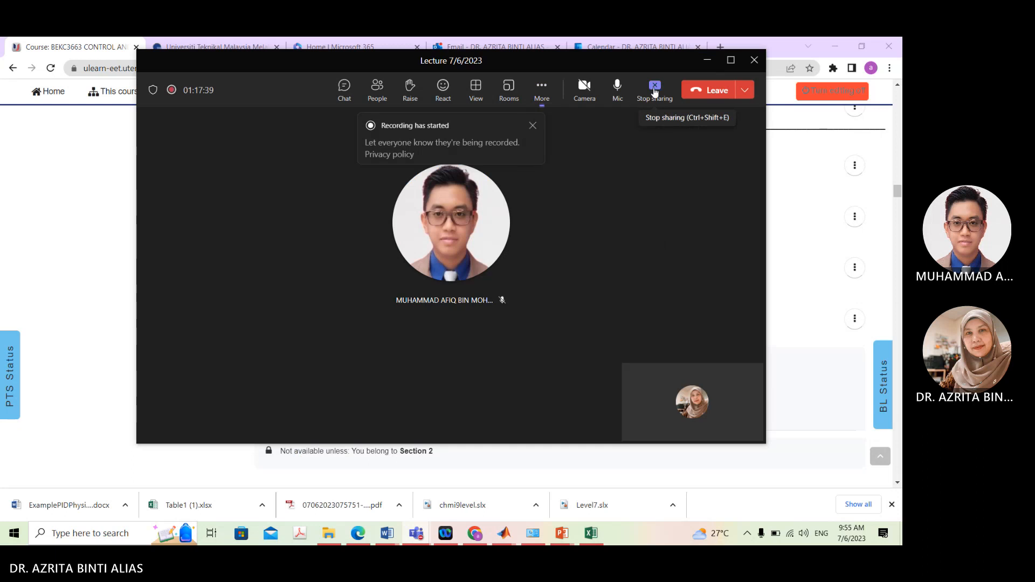